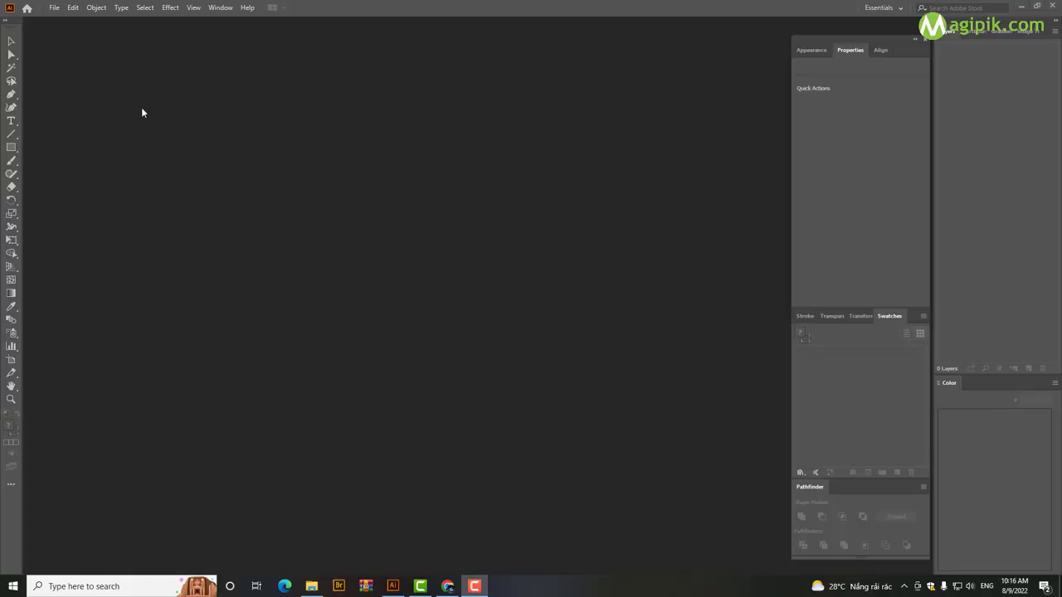
Create a new document from the recent 768 x 1024 px portrait preset
{"action": "left_click", "coordinate": [50, 13]}
{"action": "left_click", "coordinate": [69, 27]}
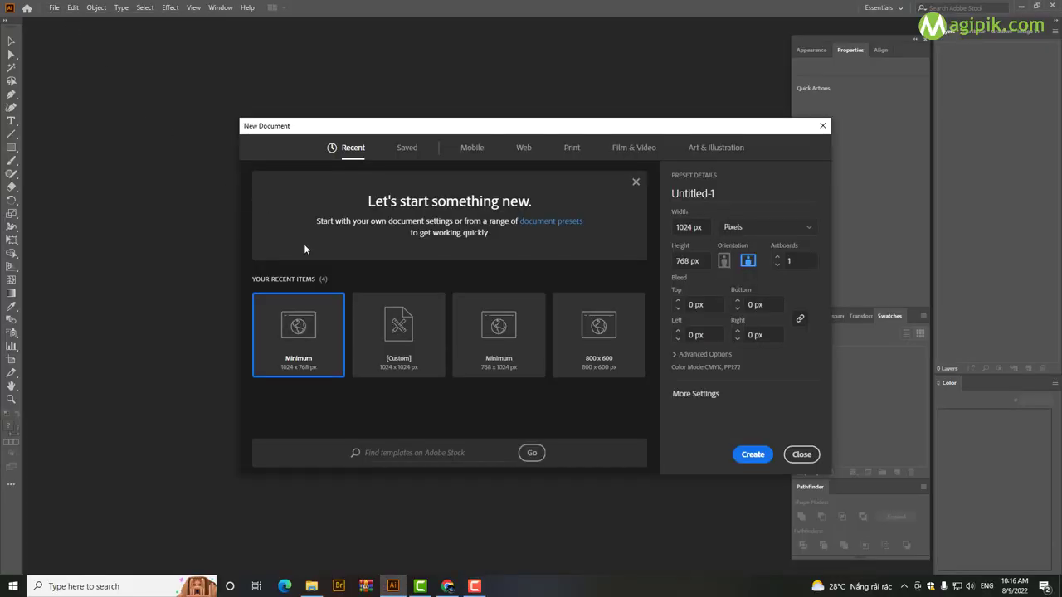
{"action": "left_click", "coordinate": [486, 353]}
{"action": "left_click", "coordinate": [754, 455]}
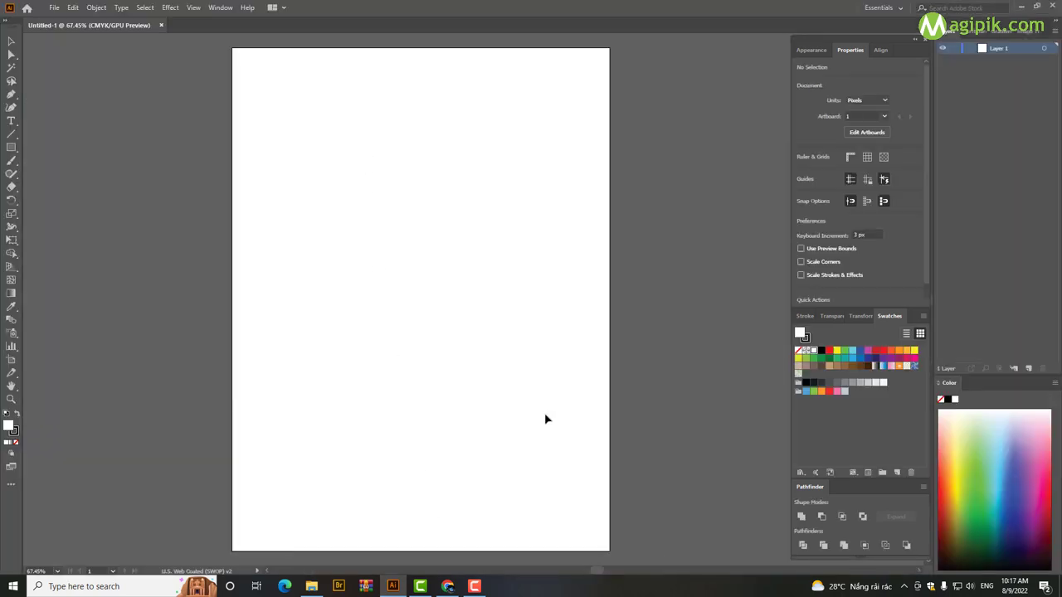
Switch to the Blob Brush and set its Fidelity slider close to Smooth
{"action": "left_click", "coordinate": [10, 160]}
{"action": "left_click", "coordinate": [58, 162]}
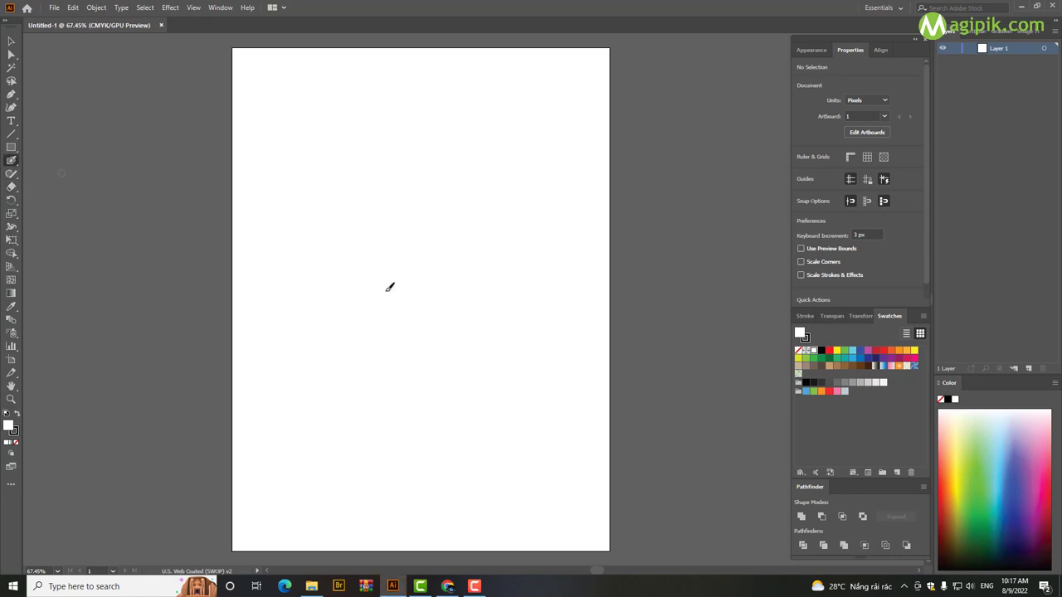
{"action": "double_click", "coordinate": [11, 161]}
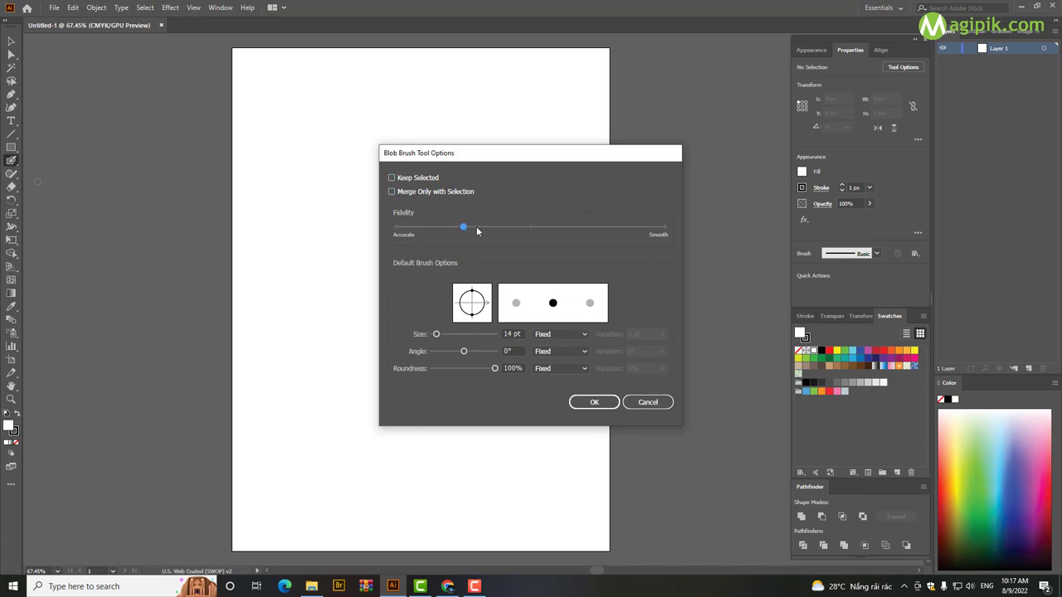
{"action": "mouse_move", "coordinate": [603, 226]}
{"action": "left_mouse_down"}
{"action": "mouse_move", "coordinate": [523, 226]}
{"action": "mouse_move", "coordinate": [603, 226]}
{"action": "left_mouse_up"}
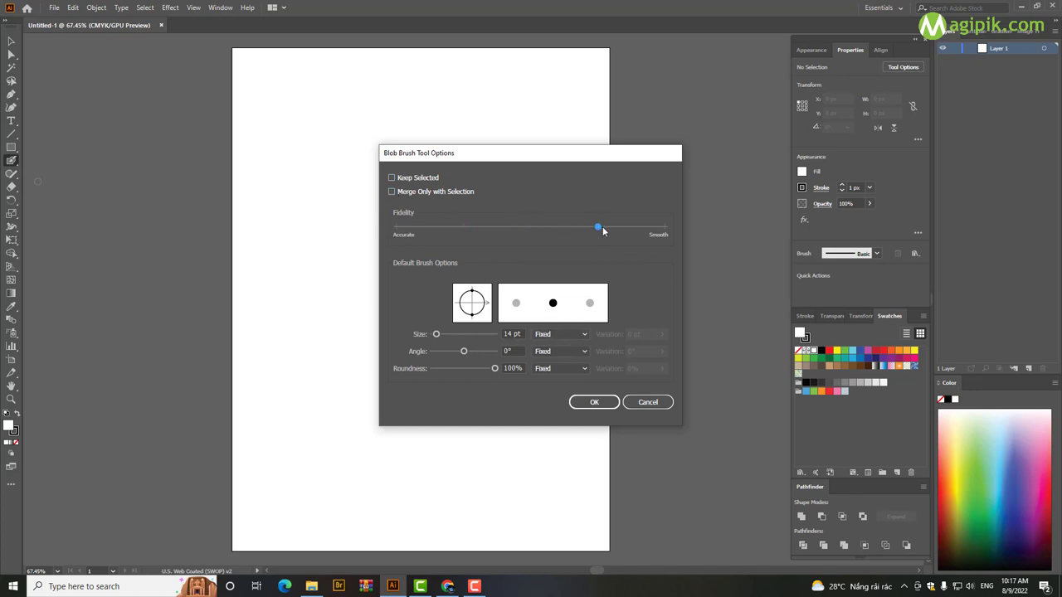
{"action": "left_click", "coordinate": [595, 403]}
Paint the thick main branch curve rising from the page's lower-right corner
{"action": "mouse_move", "coordinate": [360, 375]}
{"action": "left_mouse_down"}
{"action": "mouse_move", "coordinate": [363, 396]}
{"action": "mouse_move", "coordinate": [549, 550]}
{"action": "left_mouse_up"}
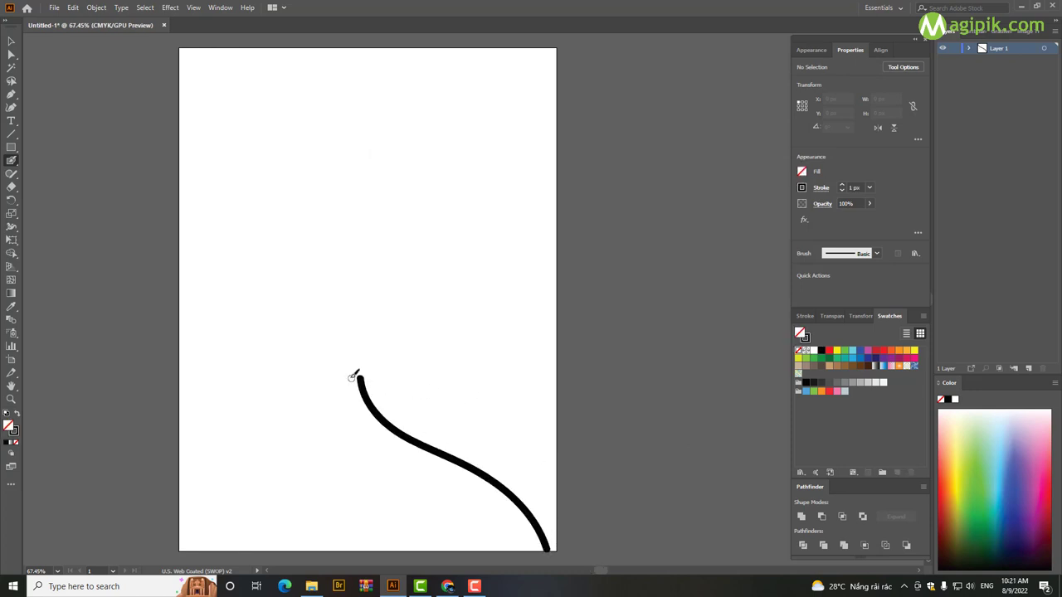
{"action": "mouse_move", "coordinate": [383, 403]}
{"action": "left_mouse_down"}
{"action": "mouse_move", "coordinate": [543, 491]}
{"action": "mouse_move", "coordinate": [554, 538]}
{"action": "left_mouse_up"}
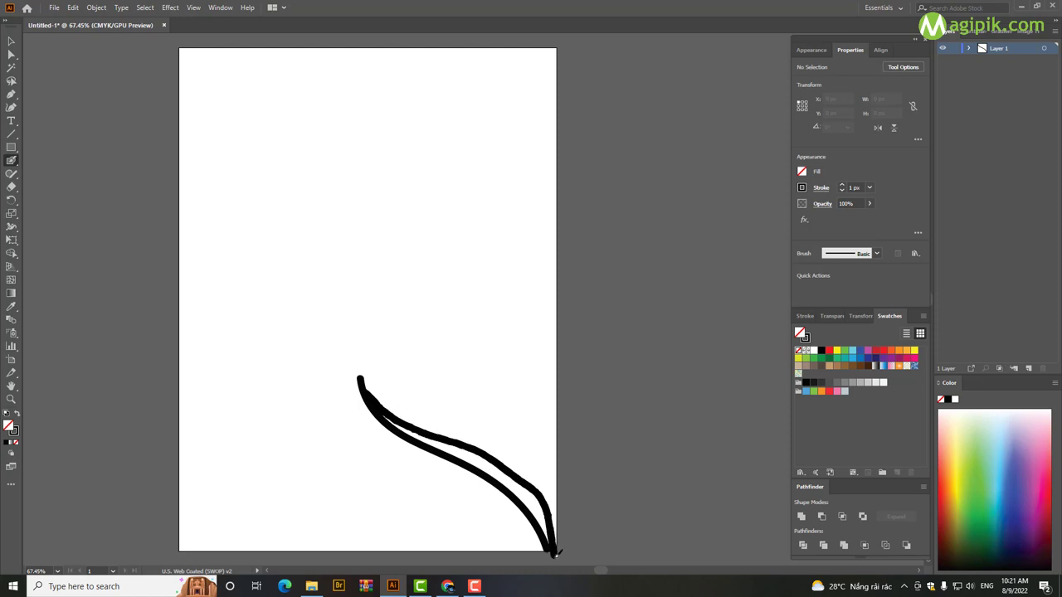
{"action": "key", "text": "ctrl+z"}
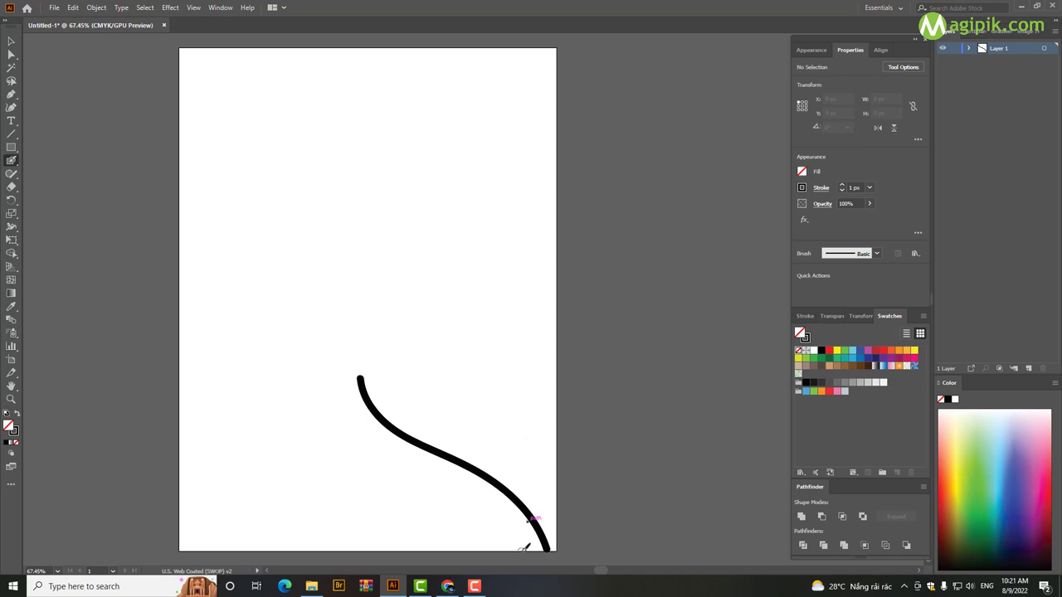
{"action": "mouse_move", "coordinate": [525, 549]}
{"action": "left_mouse_down"}
{"action": "mouse_move", "coordinate": [522, 522]}
{"action": "mouse_move", "coordinate": [493, 482]}
{"action": "mouse_move", "coordinate": [383, 428]}
{"action": "mouse_move", "coordinate": [366, 375]}
{"action": "left_mouse_up"}
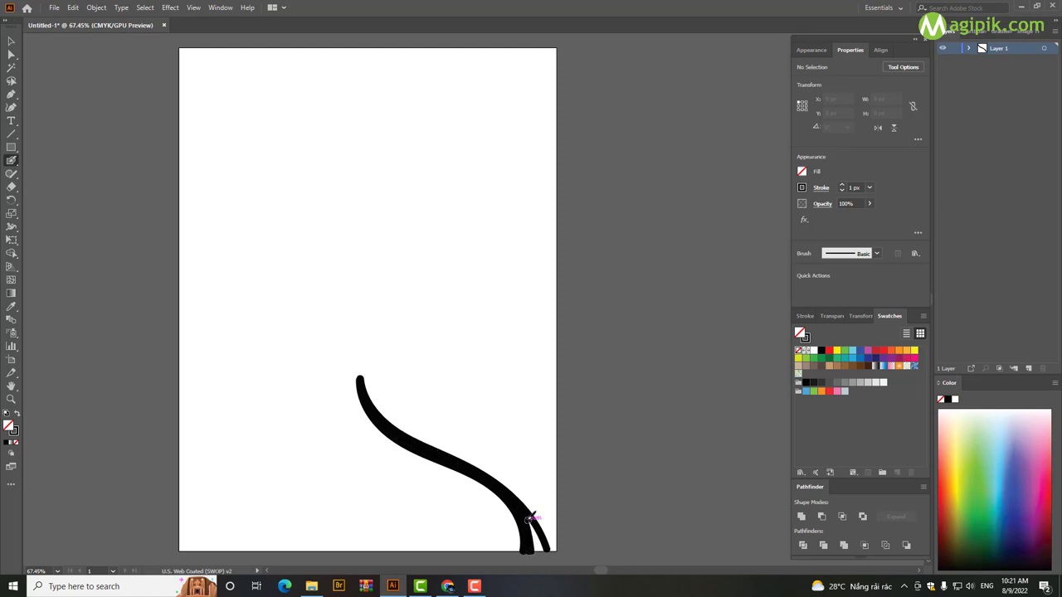
{"action": "left_click_drag", "start_coordinate": [529, 519], "coordinate": [541, 549]}
{"action": "key", "text": "ctrl+z"}
Paint an upper limb reaching up-left from the main curve, redoing strokes as needed
{"action": "left_click_drag", "start_coordinate": [326, 273], "coordinate": [380, 413]}
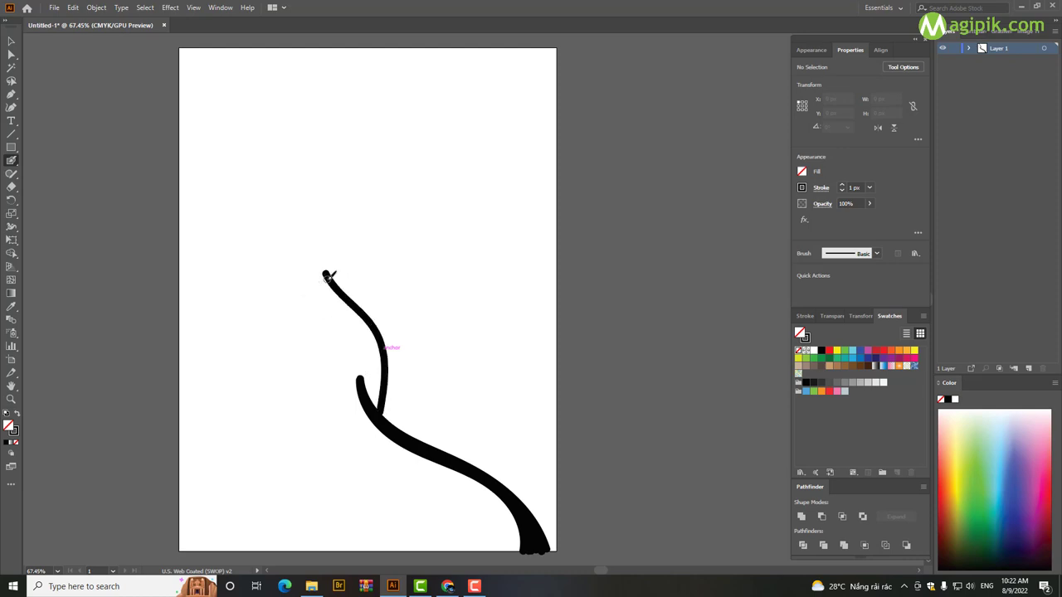
{"action": "left_click_drag", "start_coordinate": [343, 304], "coordinate": [384, 392]}
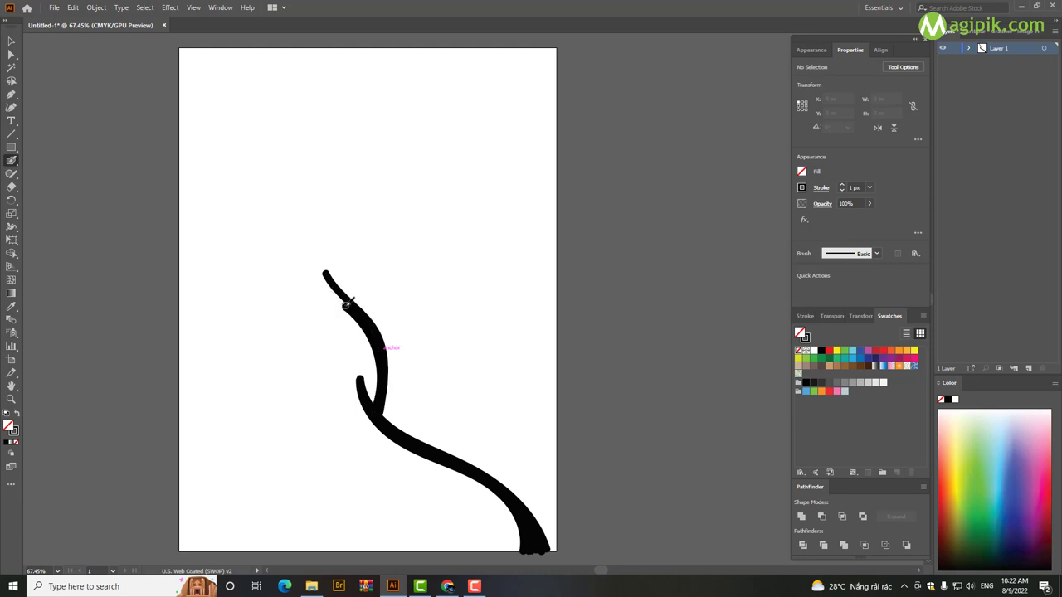
{"action": "left_click_drag", "start_coordinate": [346, 305], "coordinate": [340, 279]}
{"action": "key", "text": "ctrl+z"}
{"action": "key", "text": "ctrl+z"}
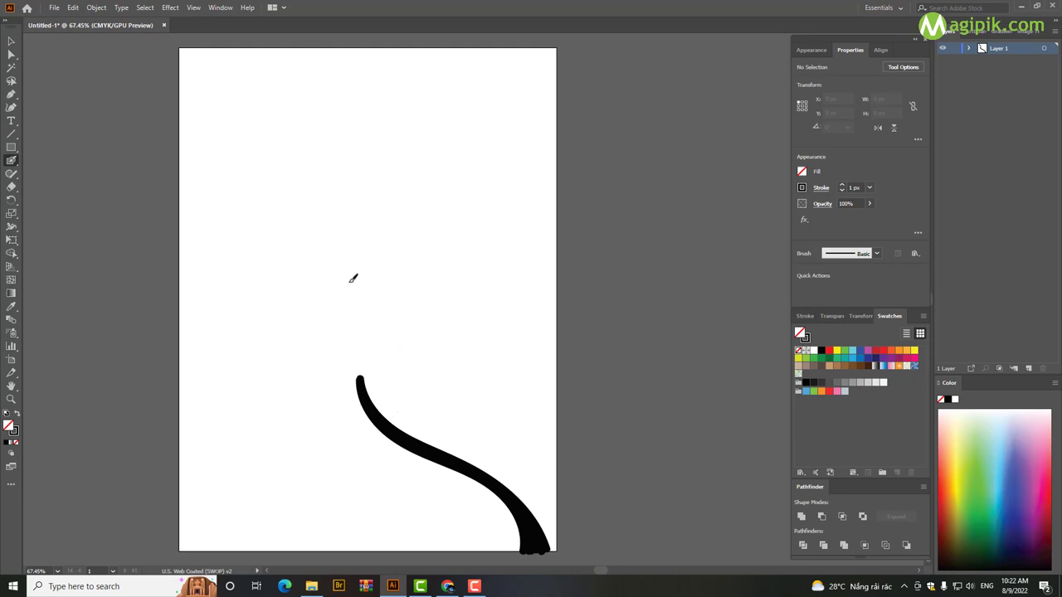
{"action": "left_click", "coordinate": [318, 263]}
{"action": "left_click_drag", "start_coordinate": [338, 285], "coordinate": [393, 427]}
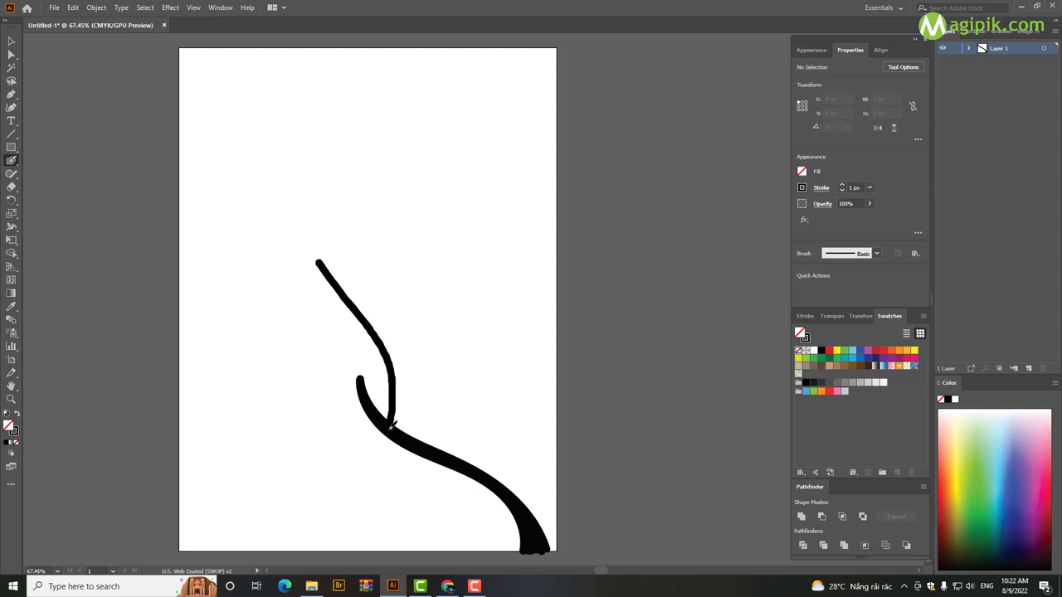
{"action": "key", "text": "ctrl+z"}
Thicken the upper limb from the junction toward its tip, undoing excess strokes
{"action": "left_click_drag", "start_coordinate": [298, 262], "coordinate": [386, 418]}
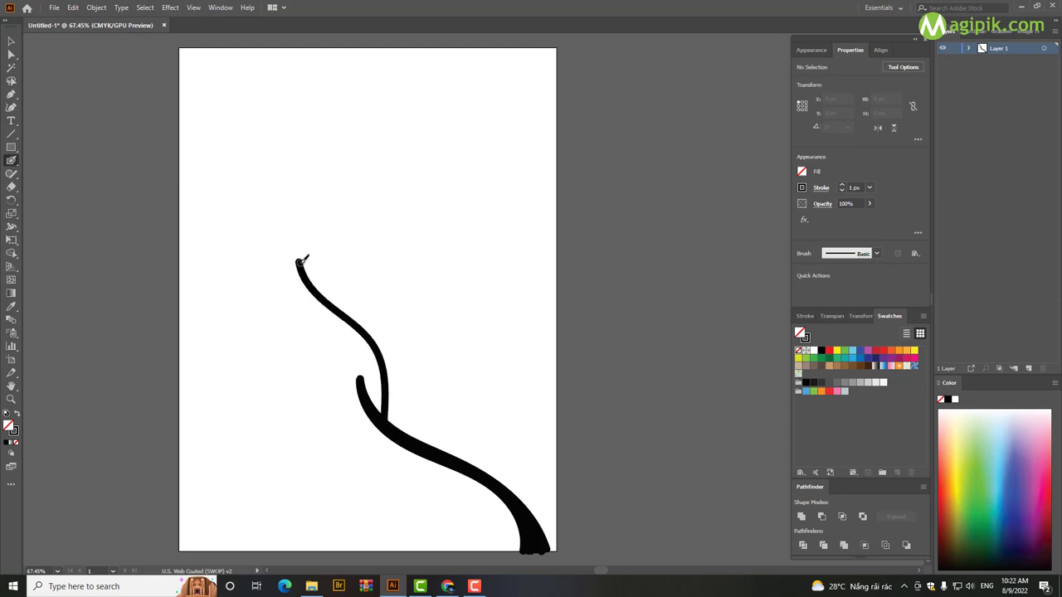
{"action": "left_click_drag", "start_coordinate": [300, 262], "coordinate": [384, 417]}
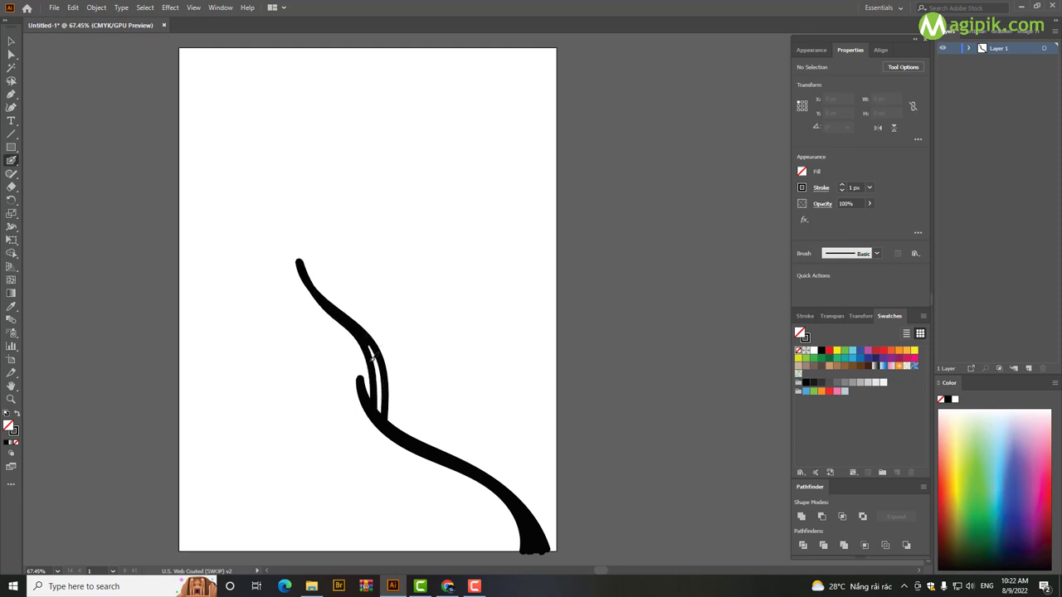
{"action": "left_click_drag", "start_coordinate": [375, 347], "coordinate": [383, 415]}
{"action": "key", "text": "ctrl+z"}
{"action": "key", "text": "ctrl+z"}
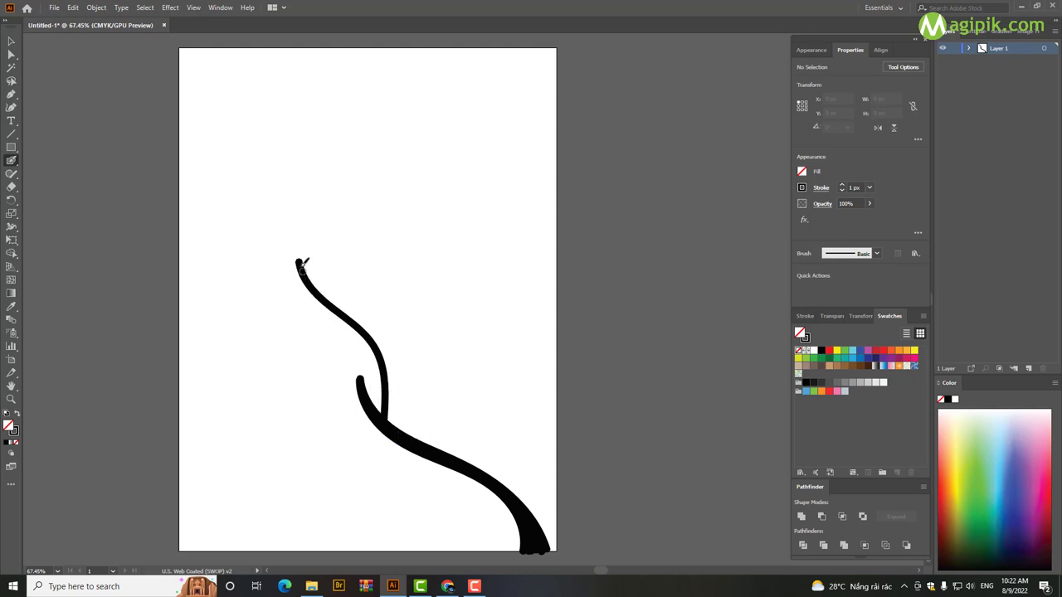
{"action": "left_click_drag", "start_coordinate": [378, 414], "coordinate": [343, 311]}
{"action": "left_click_drag", "start_coordinate": [377, 415], "coordinate": [320, 290]}
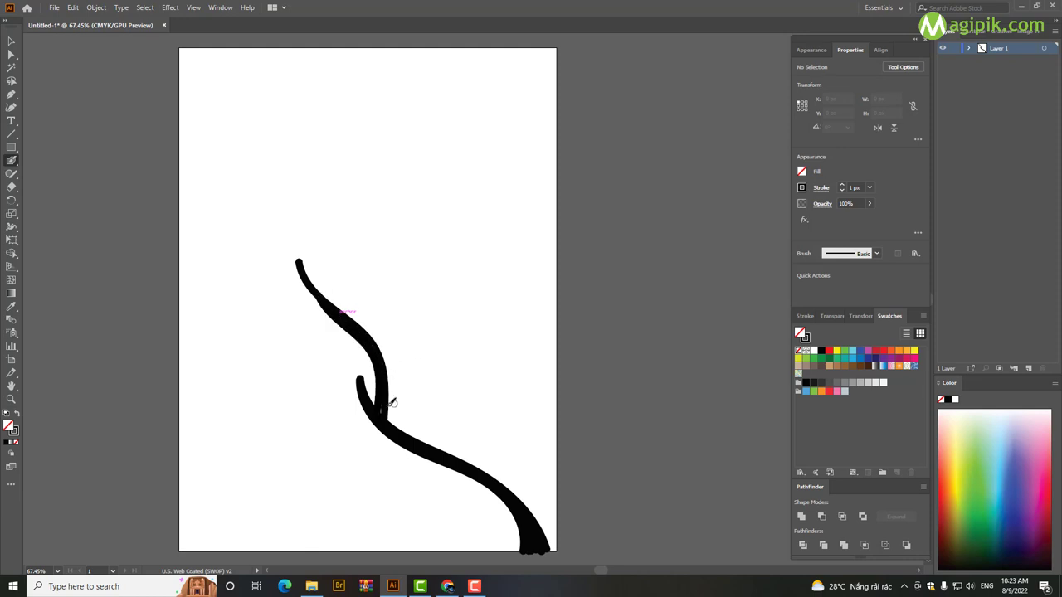
{"action": "left_click_drag", "start_coordinate": [377, 432], "coordinate": [297, 259]}
{"action": "key", "text": "ctrl+z"}
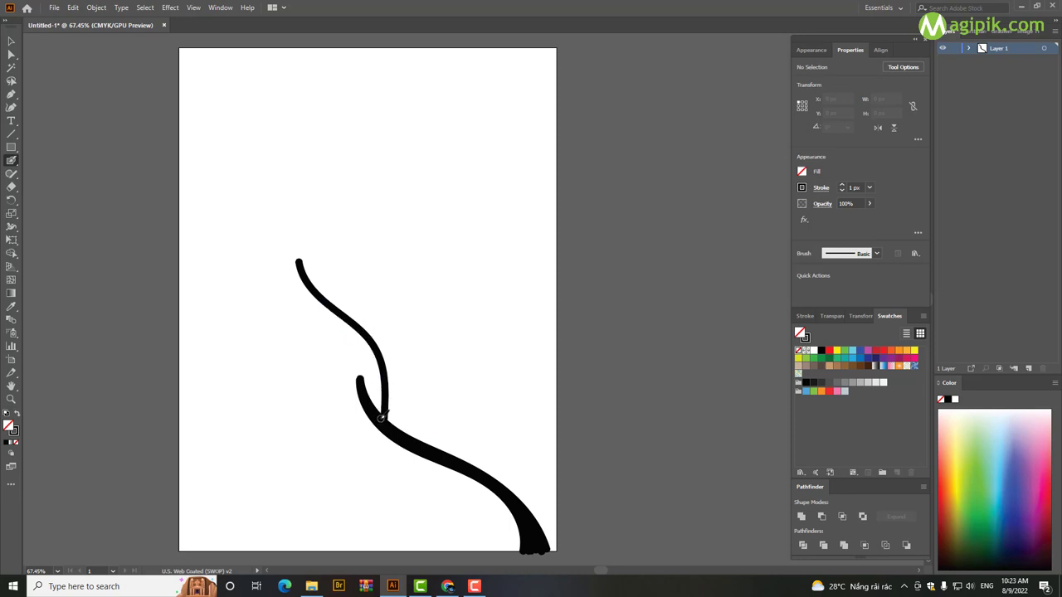
{"action": "left_click_drag", "start_coordinate": [382, 417], "coordinate": [338, 308]}
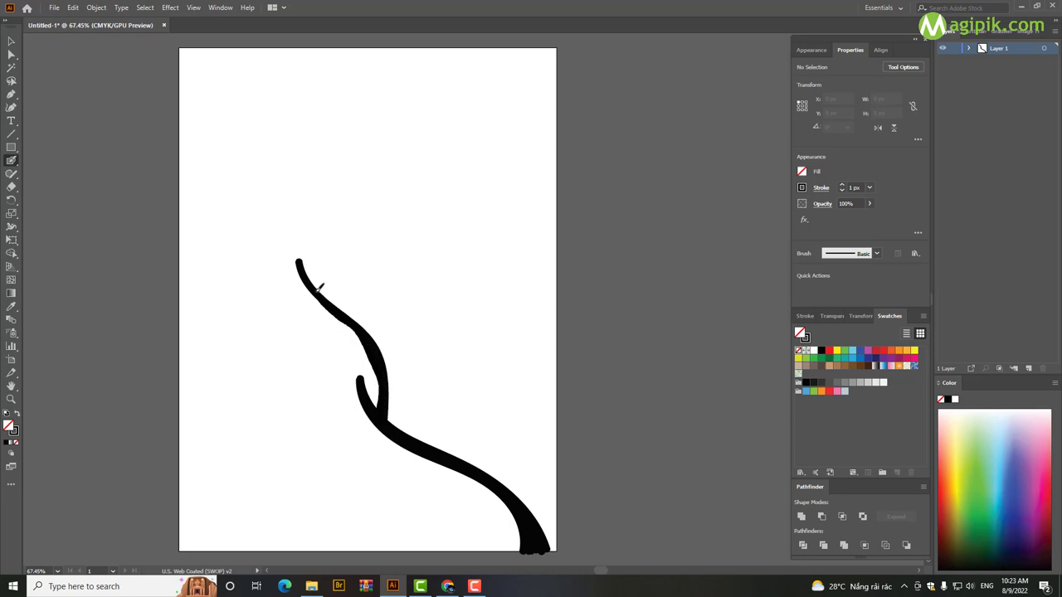
{"action": "key", "text": "ctrl+z"}
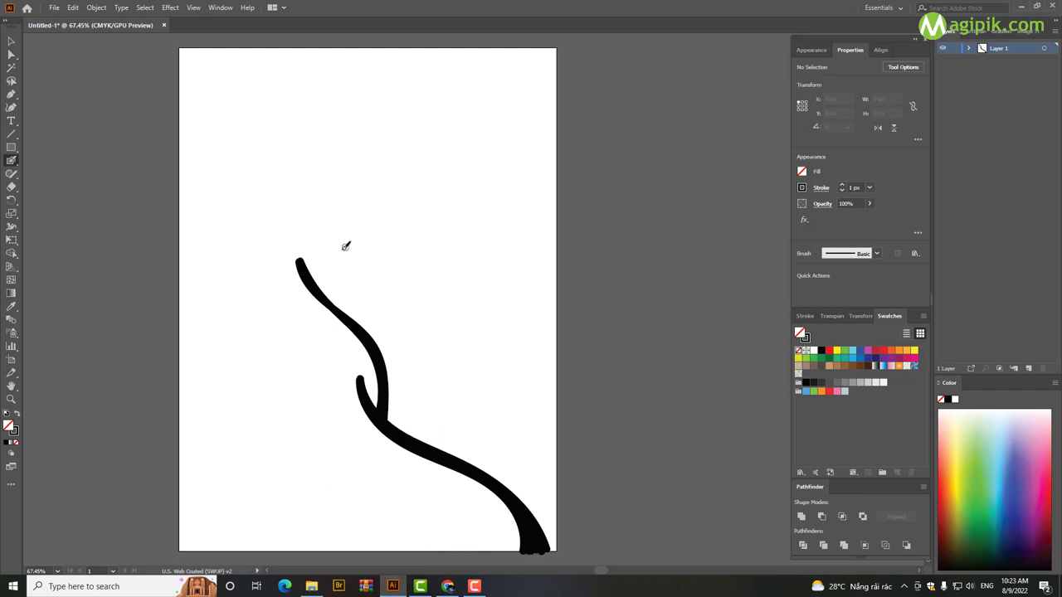
Add thin offshoots: a tall right limb, a short left twig, and small top twigs
{"action": "mouse_move", "coordinate": [478, 381]}
{"action": "left_mouse_down"}
{"action": "mouse_move", "coordinate": [500, 439]}
{"action": "mouse_move", "coordinate": [501, 486]}
{"action": "left_mouse_up"}
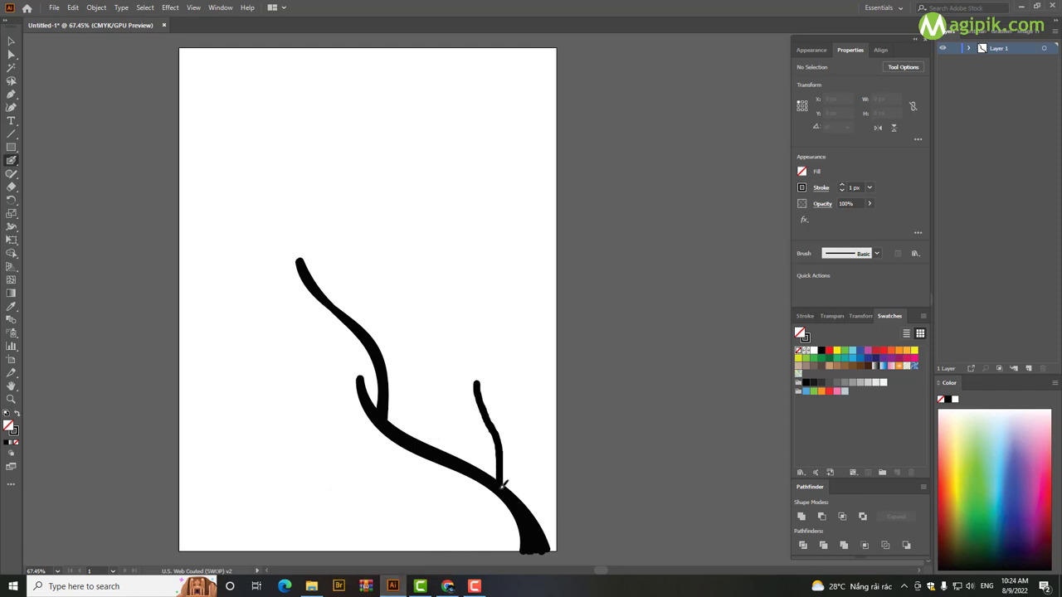
{"action": "left_click_drag", "start_coordinate": [442, 469], "coordinate": [388, 459]}
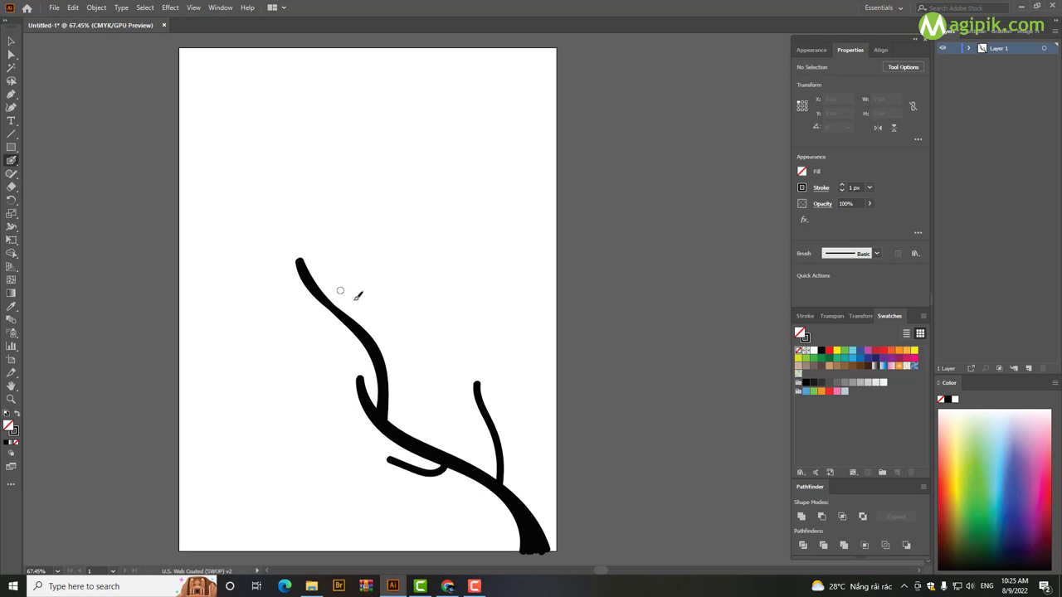
{"action": "mouse_move", "coordinate": [360, 320]}
{"action": "left_mouse_down"}
{"action": "mouse_move", "coordinate": [375, 244]}
{"action": "mouse_move", "coordinate": [386, 365]}
{"action": "left_mouse_up"}
{"action": "key", "text": "ctrl+z"}
{"action": "key", "text": "ctrl+z"}
{"action": "left_click_drag", "start_coordinate": [375, 274], "coordinate": [387, 363]}
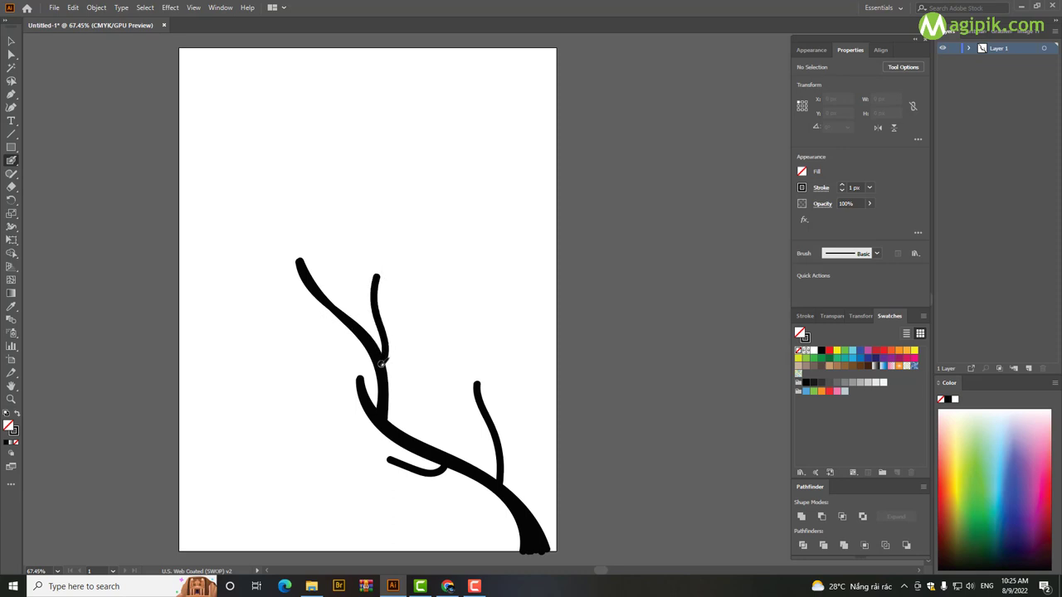
{"action": "left_click_drag", "start_coordinate": [290, 290], "coordinate": [313, 302]}
{"action": "key", "text": "shift+e"}
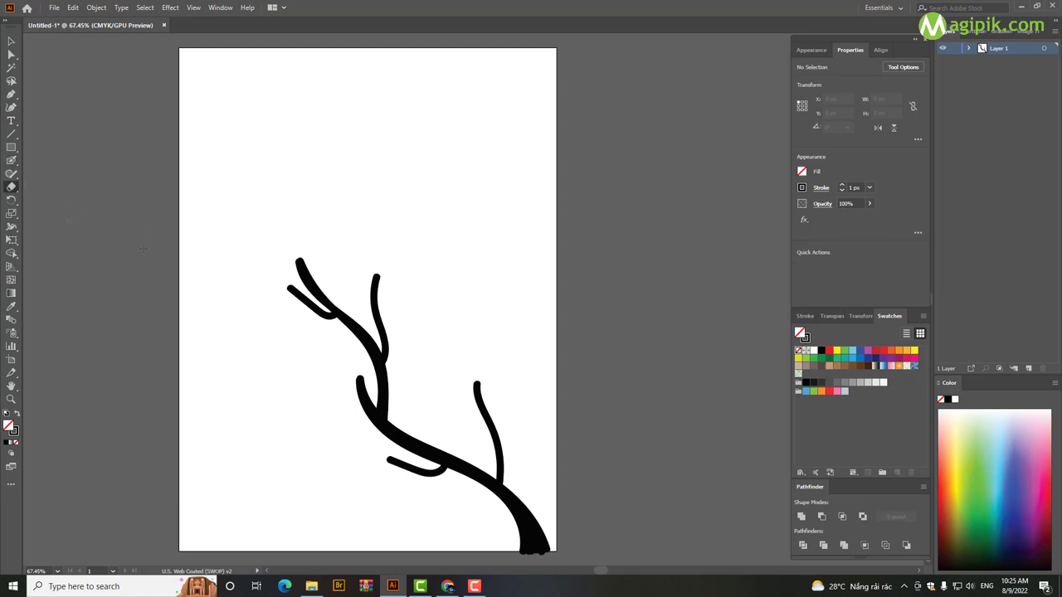
Tilt the eraser angle a few degrees and enlarge it to 29 pt
{"action": "double_click", "coordinate": [12, 188]}
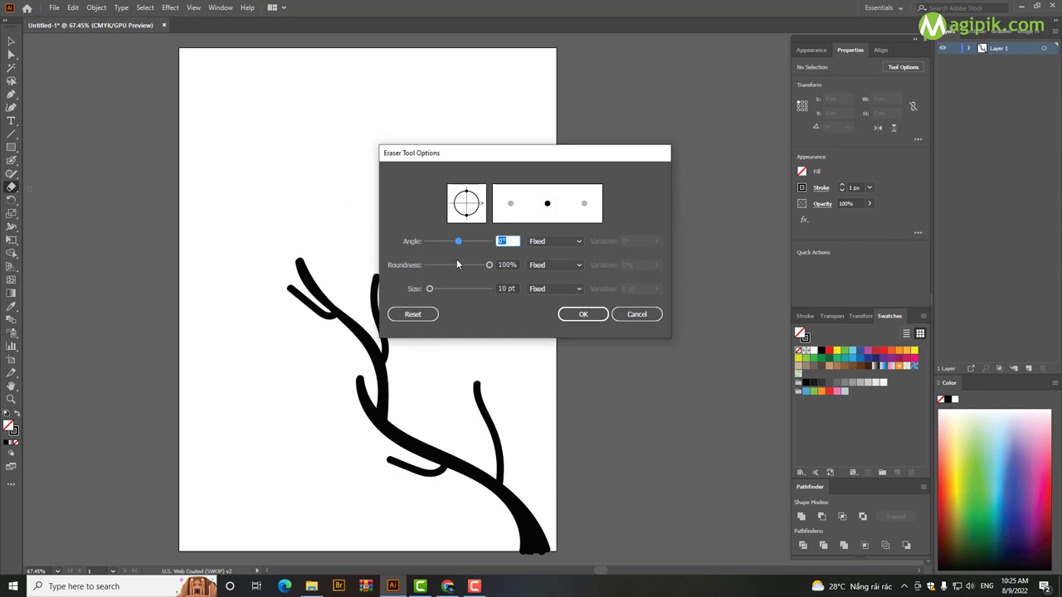
{"action": "left_click_drag", "start_coordinate": [458, 240], "coordinate": [459, 246]}
{"action": "left_click_drag", "start_coordinate": [430, 288], "coordinate": [436, 288]}
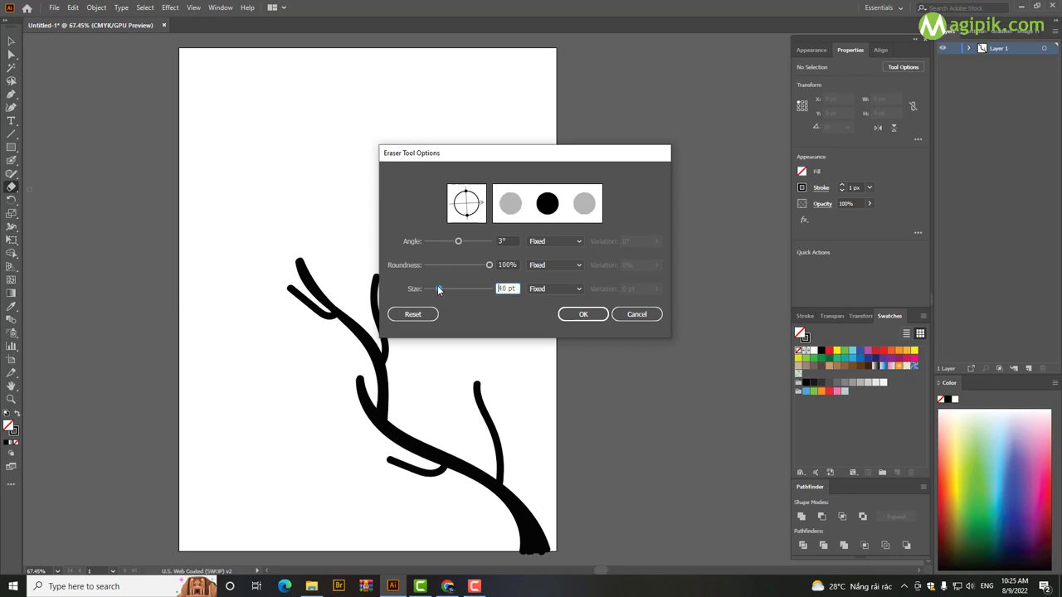
{"action": "left_click", "coordinate": [584, 314]}
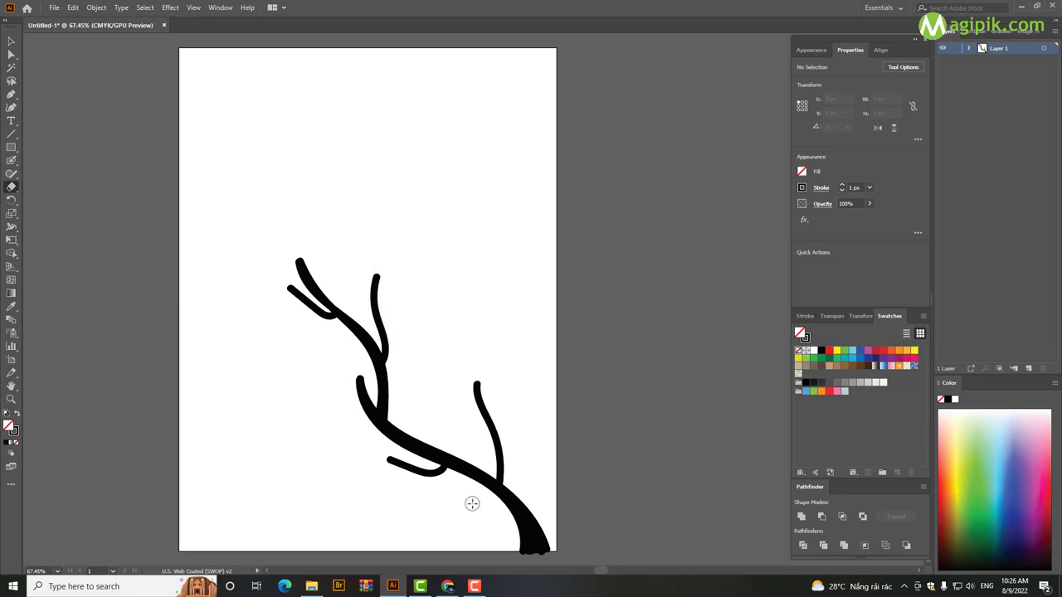
Reduce the eraser size to 10 pt
{"action": "double_click", "coordinate": [12, 188]}
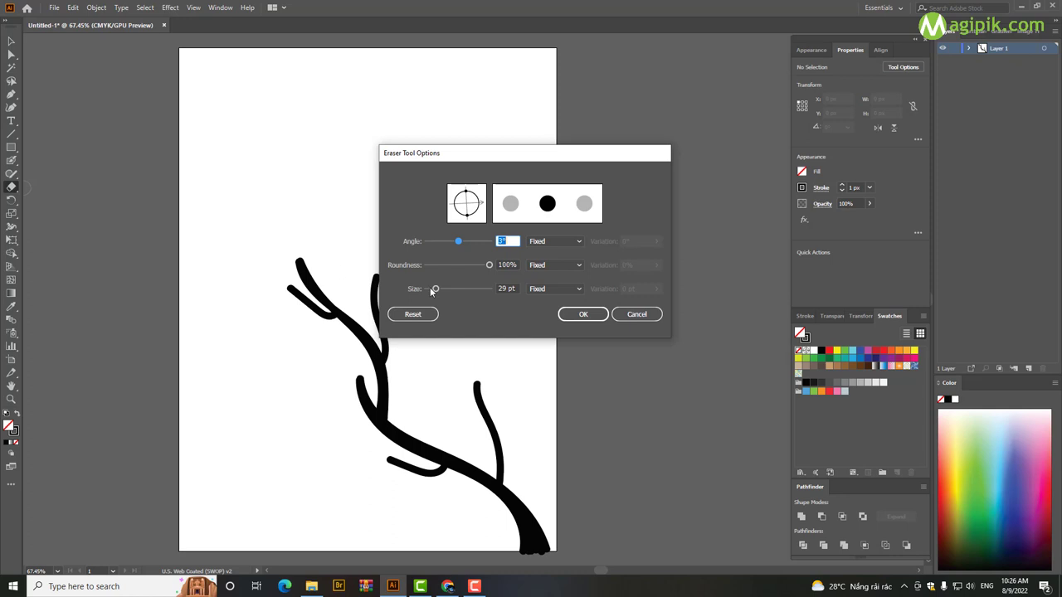
{"action": "key", "text": "Tab"}
{"action": "key", "text": "Tab"}
{"action": "type", "text": "10"}
{"action": "left_click", "coordinate": [583, 314]}
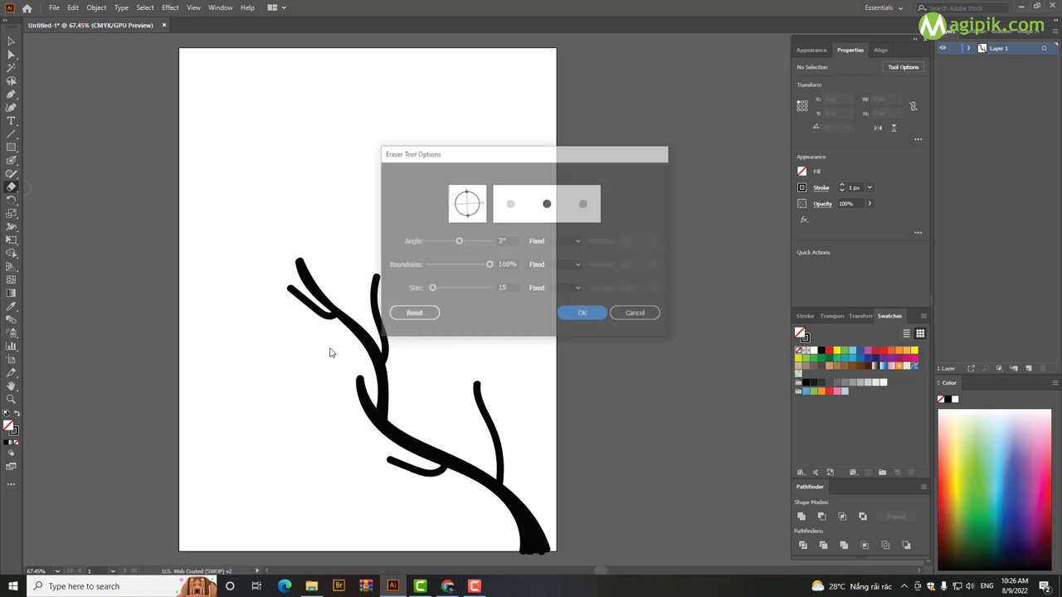
{"action": "key", "text": "ctrl+1"}
Nibble notches along the tips and edges of the two upper-left twigs and the trunk edge
{"action": "scroll", "coordinate": [284, 229], "scroll_direction": "up", "scroll_amount": 2}
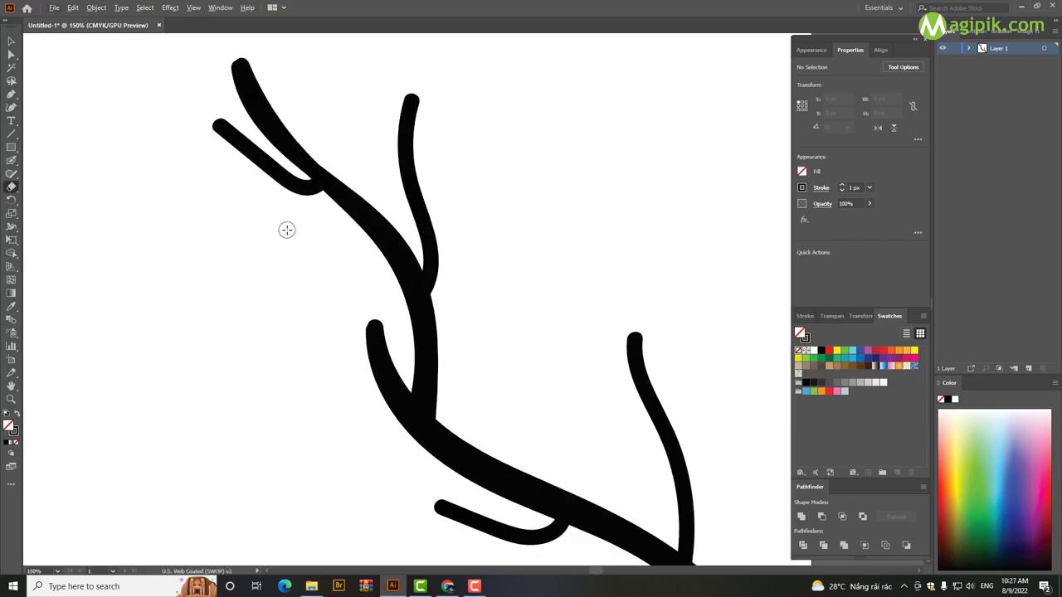
{"action": "left_click", "coordinate": [233, 150]}
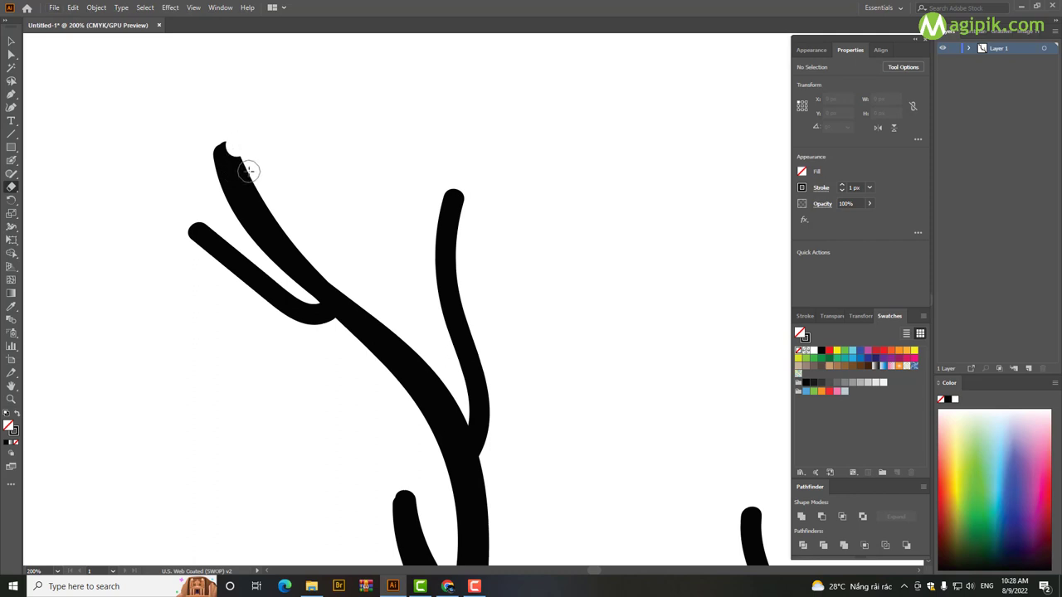
{"action": "left_click", "coordinate": [245, 168]}
{"action": "left_click_drag", "start_coordinate": [202, 155], "coordinate": [213, 194]}
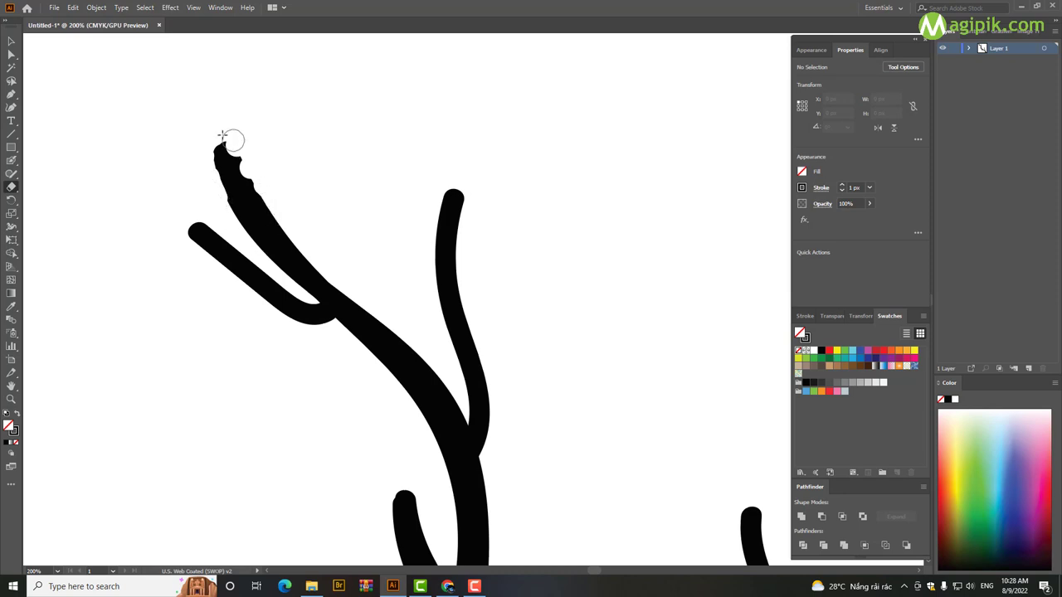
{"action": "left_click_drag", "start_coordinate": [226, 213], "coordinate": [252, 258]}
{"action": "left_click_drag", "start_coordinate": [297, 224], "coordinate": [246, 243]}
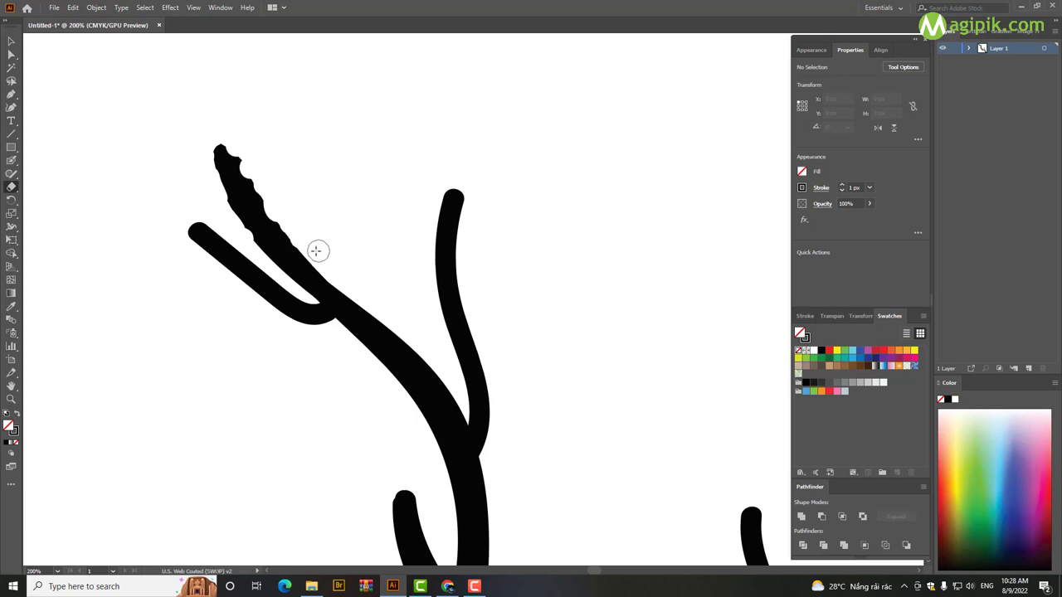
{"action": "mouse_move", "coordinate": [199, 218]}
{"action": "left_mouse_down"}
{"action": "mouse_move", "coordinate": [225, 230]}
{"action": "mouse_move", "coordinate": [218, 279]}
{"action": "mouse_move", "coordinate": [284, 334]}
{"action": "mouse_move", "coordinate": [324, 334]}
{"action": "left_mouse_up"}
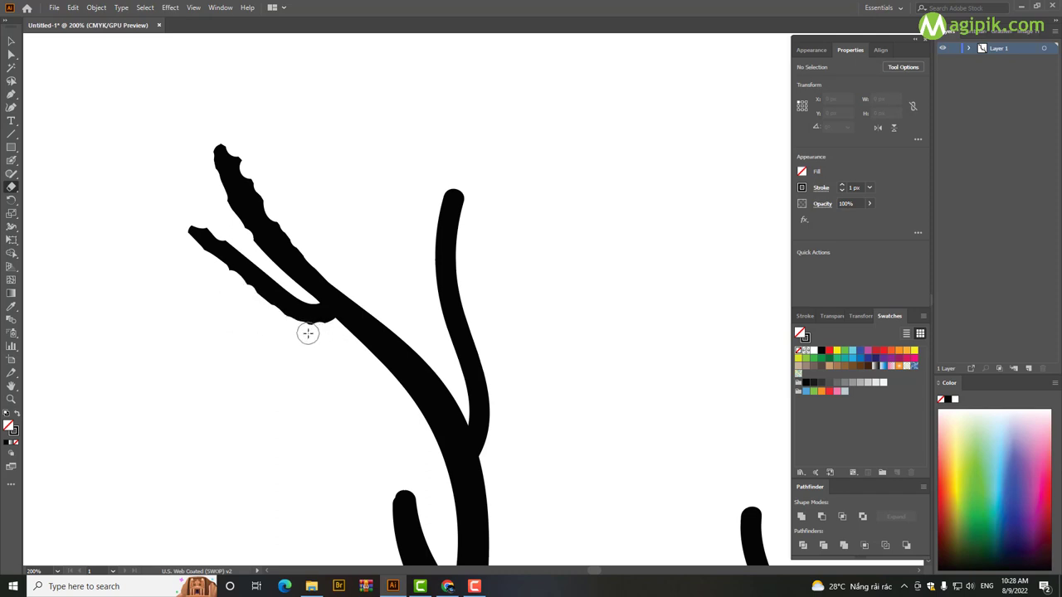
{"action": "left_click_drag", "start_coordinate": [339, 373], "coordinate": [351, 349]}
Set the eraser size to 6 pt
{"action": "key", "text": "Return"}
{"action": "left_click_drag", "start_coordinate": [430, 292], "coordinate": [433, 292]}
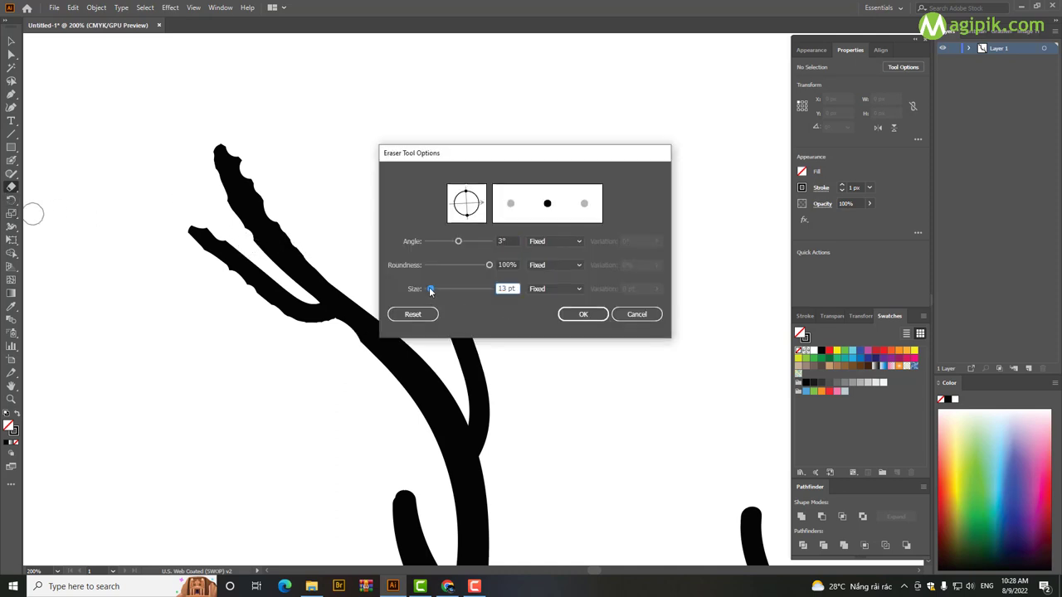
{"action": "left_click", "coordinate": [583, 313]}
Roughen the upper branch's tip and edges and thin the lower twig's inner edge
{"action": "left_click_drag", "start_coordinate": [262, 260], "coordinate": [291, 280]}
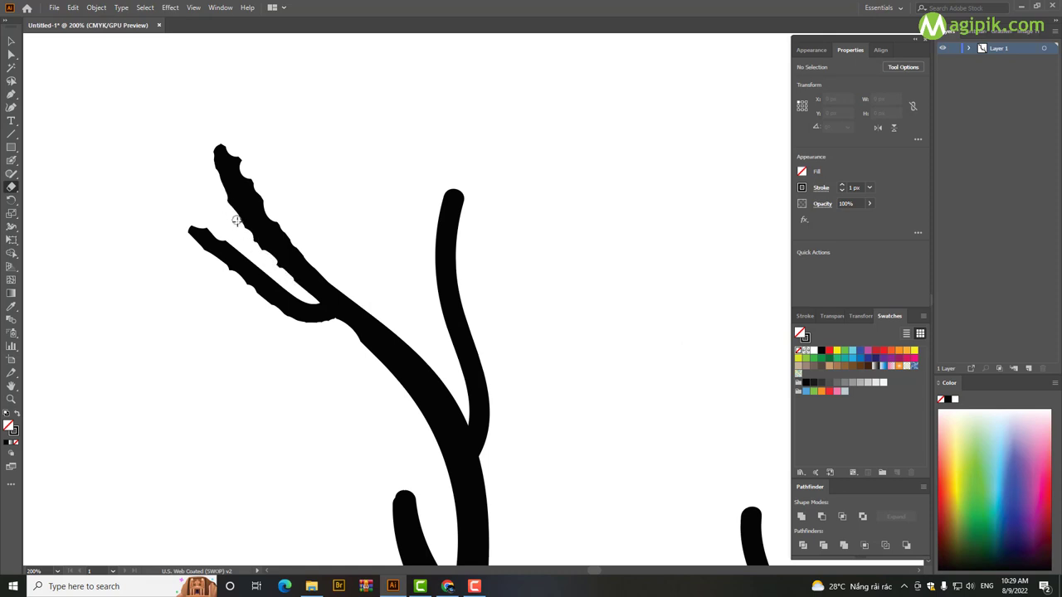
{"action": "mouse_move", "coordinate": [206, 142]}
{"action": "left_mouse_down"}
{"action": "mouse_move", "coordinate": [236, 227]}
{"action": "mouse_move", "coordinate": [318, 300]}
{"action": "mouse_move", "coordinate": [314, 308]}
{"action": "left_mouse_up"}
{"action": "mouse_move", "coordinate": [234, 244]}
{"action": "left_mouse_down"}
{"action": "mouse_move", "coordinate": [291, 292]}
{"action": "mouse_move", "coordinate": [325, 304]}
{"action": "mouse_move", "coordinate": [315, 305]}
{"action": "left_mouse_up"}
{"action": "key", "text": "ctrl+z"}
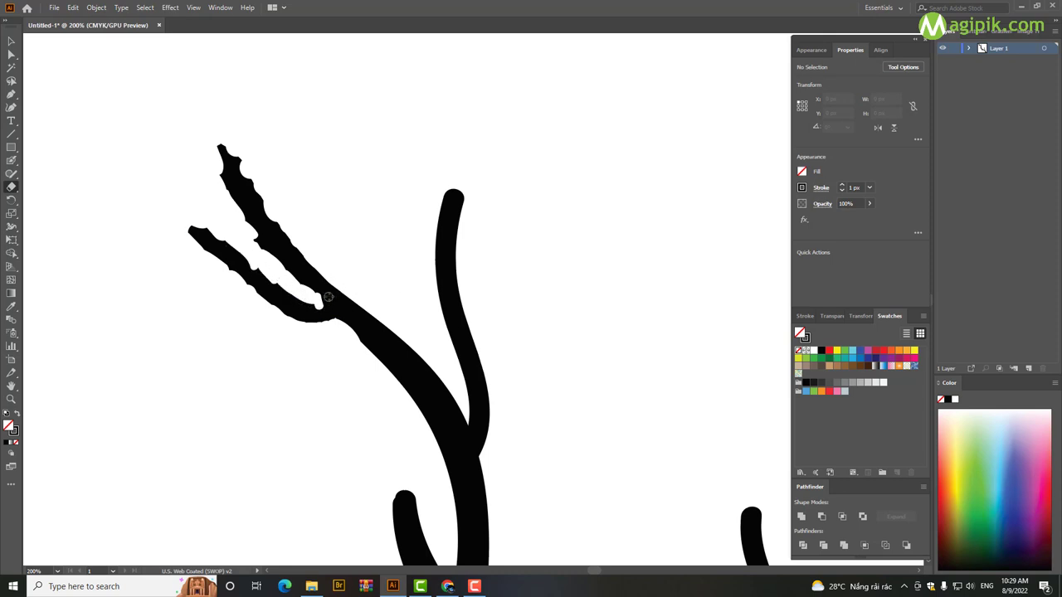
{"action": "key", "text": "ctrl+z"}
{"action": "key", "text": "ctrl+z"}
{"action": "key", "text": "ctrl+z"}
{"action": "key", "text": "ctrl+z"}
{"action": "left_click_drag", "start_coordinate": [247, 254], "coordinate": [281, 285]}
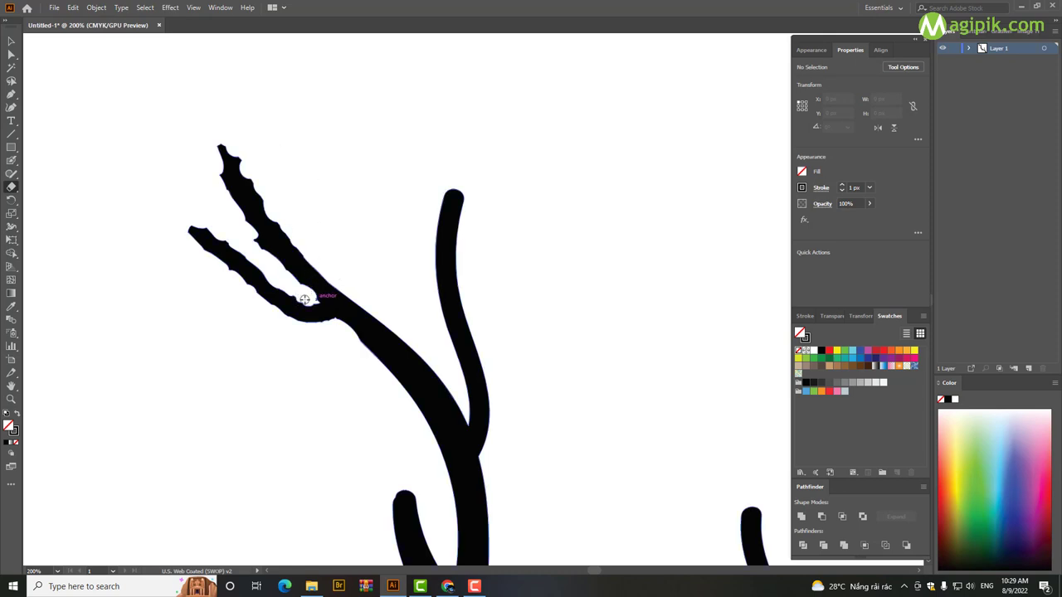
Add small notches along the trunk's upper-left edge
{"action": "scroll", "coordinate": [346, 232], "scroll_direction": "down", "scroll_amount": 1}
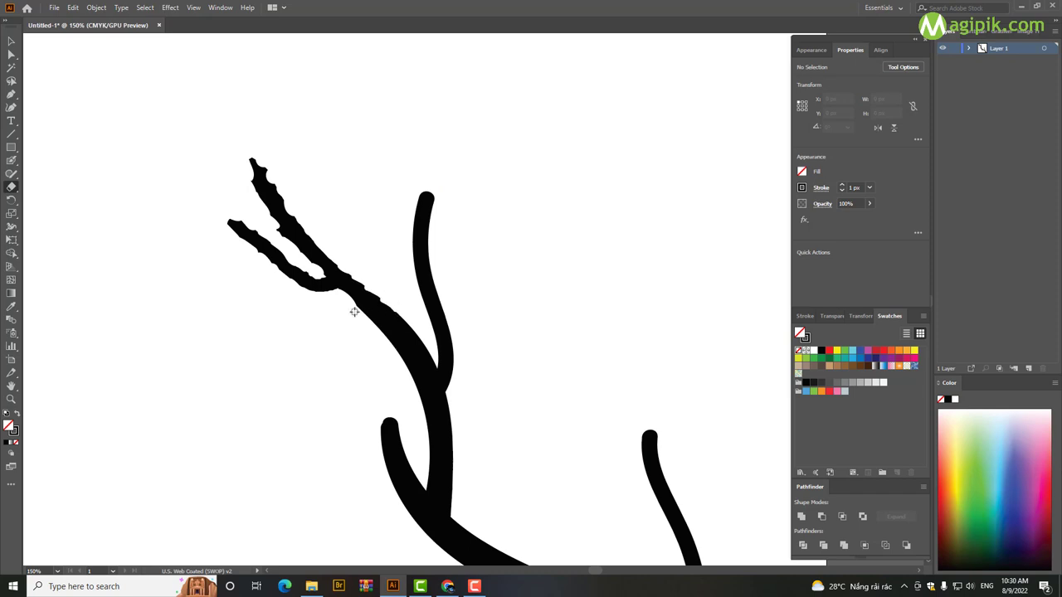
{"action": "mouse_move", "coordinate": [354, 311]}
{"action": "left_mouse_down"}
{"action": "mouse_move", "coordinate": [396, 351]}
{"action": "mouse_move", "coordinate": [423, 398]}
{"action": "mouse_move", "coordinate": [429, 486]}
{"action": "left_mouse_up"}
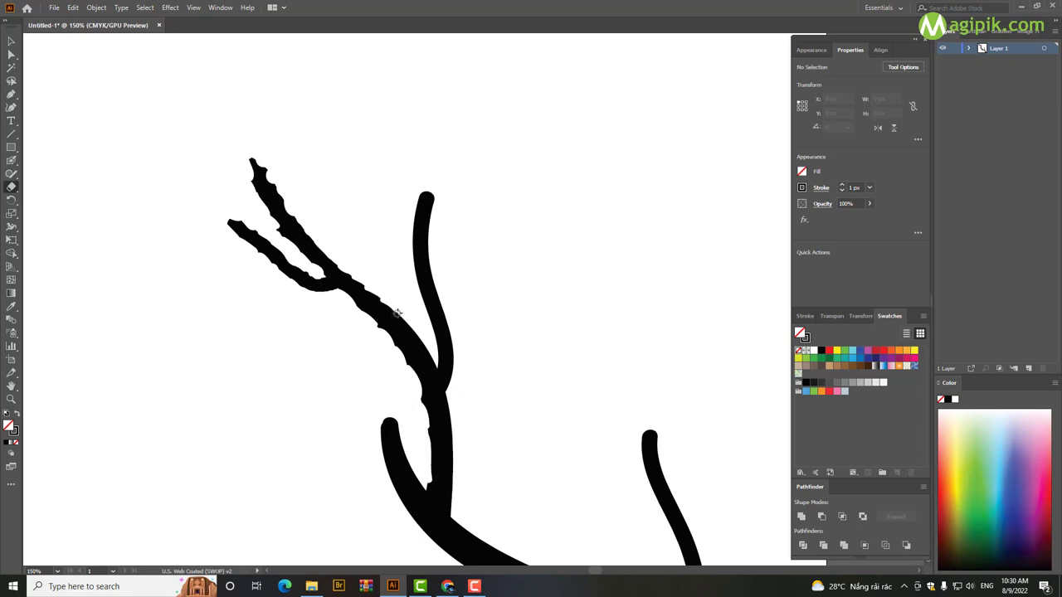
{"action": "left_click_drag", "start_coordinate": [397, 313], "coordinate": [425, 350]}
{"action": "scroll", "coordinate": [426, 346], "scroll_direction": "down", "scroll_amount": 3}
{"action": "scroll", "coordinate": [426, 346], "scroll_direction": "down", "scroll_amount": 1}
{"action": "scroll", "coordinate": [383, 283], "scroll_direction": "up", "scroll_amount": 5}
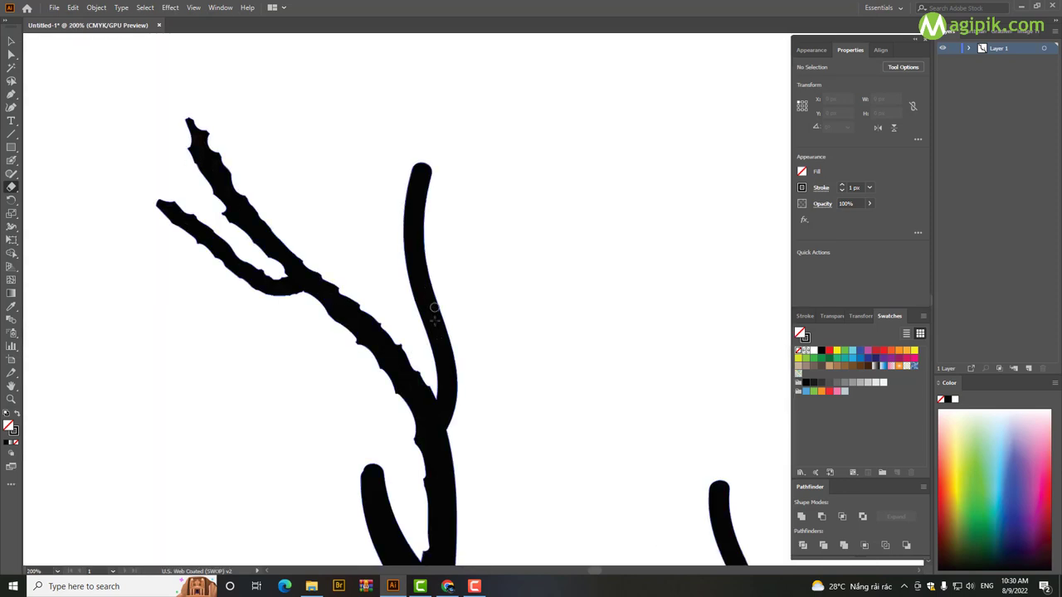
{"action": "scroll", "coordinate": [383, 283], "scroll_direction": "down", "scroll_amount": 1}
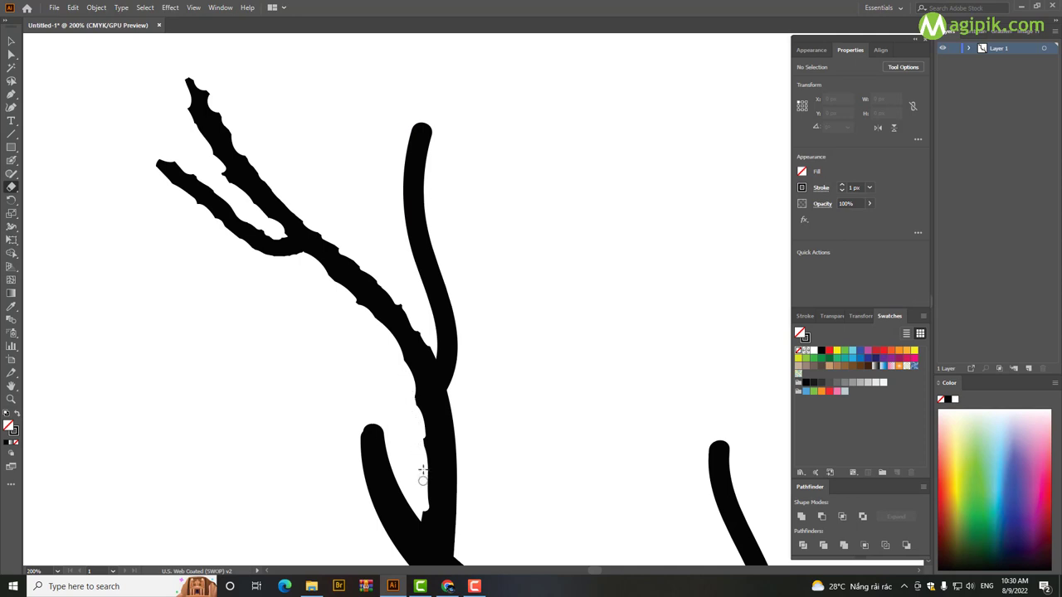
{"action": "scroll", "coordinate": [417, 424], "scroll_direction": "down", "scroll_amount": 3}
Notch the curled left branch's inner and outer edges down to where it meets the trunk
{"action": "mouse_move", "coordinate": [421, 433]}
{"action": "left_mouse_down"}
{"action": "mouse_move", "coordinate": [380, 352]}
{"action": "mouse_move", "coordinate": [417, 437]}
{"action": "left_mouse_up"}
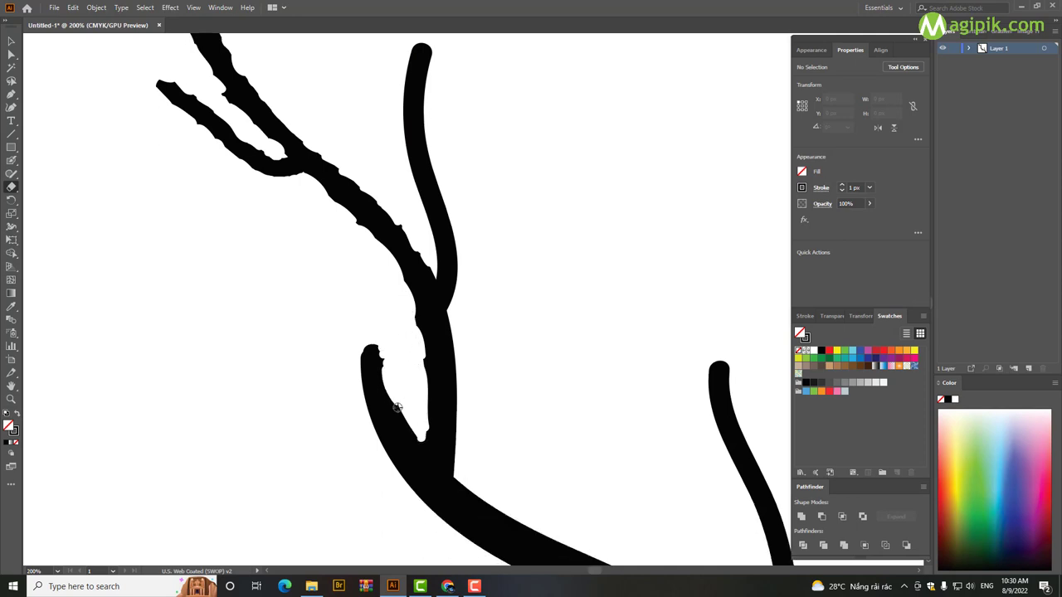
{"action": "left_click_drag", "start_coordinate": [368, 349], "coordinate": [363, 400]}
{"action": "left_click_drag", "start_coordinate": [366, 413], "coordinate": [379, 451]}
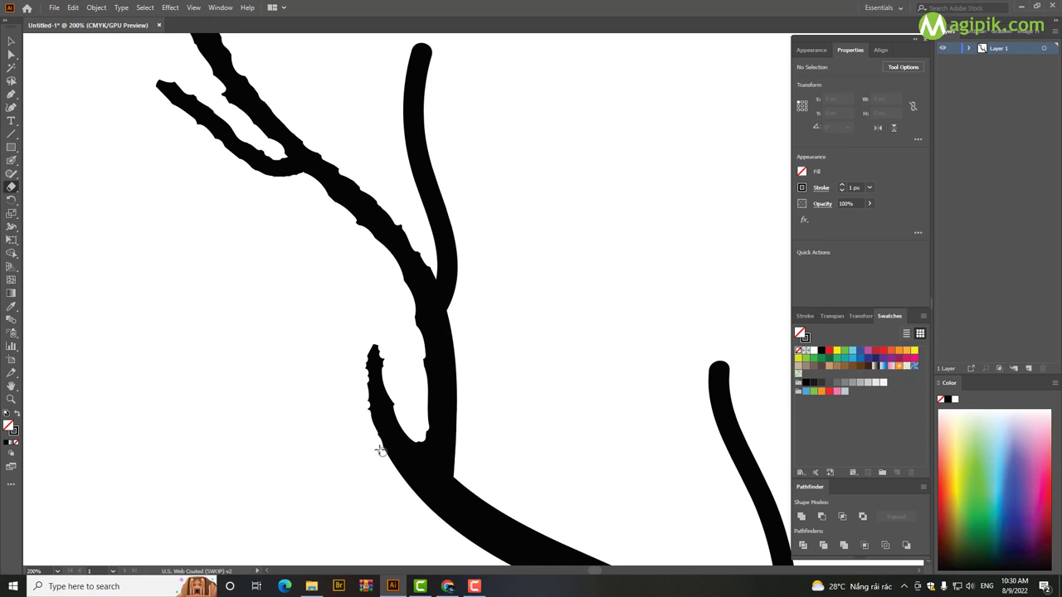
{"action": "scroll", "coordinate": [400, 477], "scroll_direction": "down", "scroll_amount": 3}
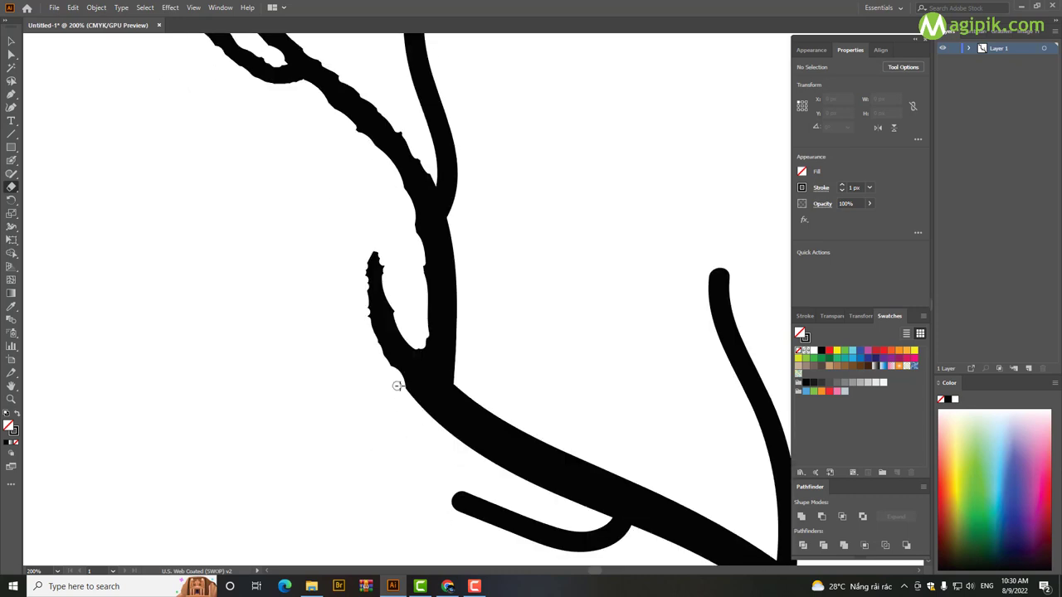
{"action": "left_click_drag", "start_coordinate": [398, 386], "coordinate": [454, 450]}
{"action": "scroll", "coordinate": [495, 411], "scroll_direction": "down", "scroll_amount": 4}
{"action": "scroll", "coordinate": [505, 354], "scroll_direction": "up", "scroll_amount": 4}
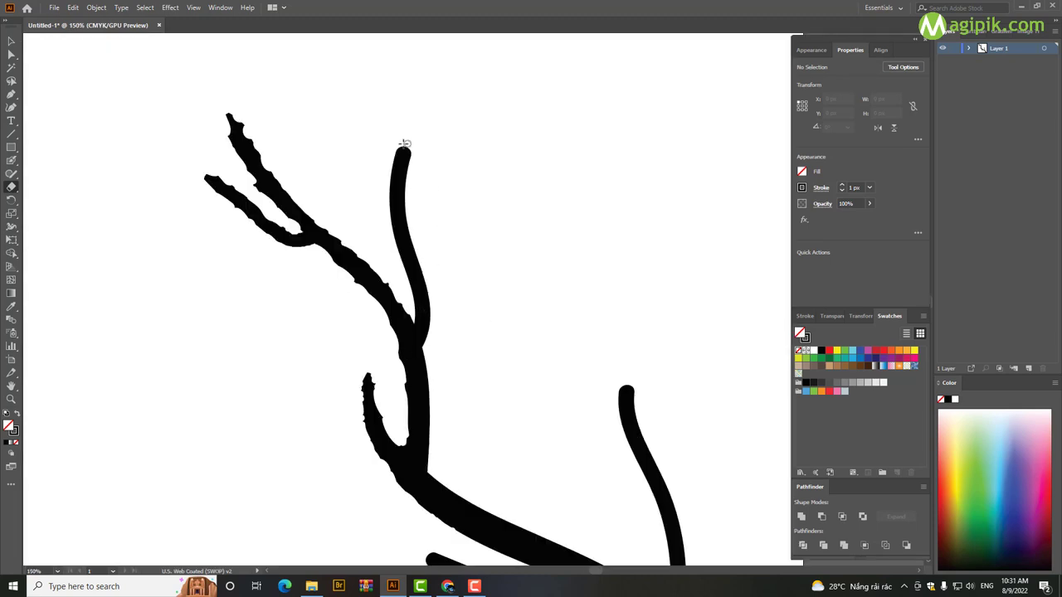
Sharpen the middle twig's tip to a point and notch its left edge
{"action": "left_click_drag", "start_coordinate": [404, 148], "coordinate": [407, 182]}
{"action": "mouse_move", "coordinate": [388, 199]}
{"action": "left_mouse_down"}
{"action": "mouse_move", "coordinate": [390, 230]}
{"action": "mouse_move", "coordinate": [406, 195]}
{"action": "mouse_move", "coordinate": [406, 219]}
{"action": "left_mouse_up"}
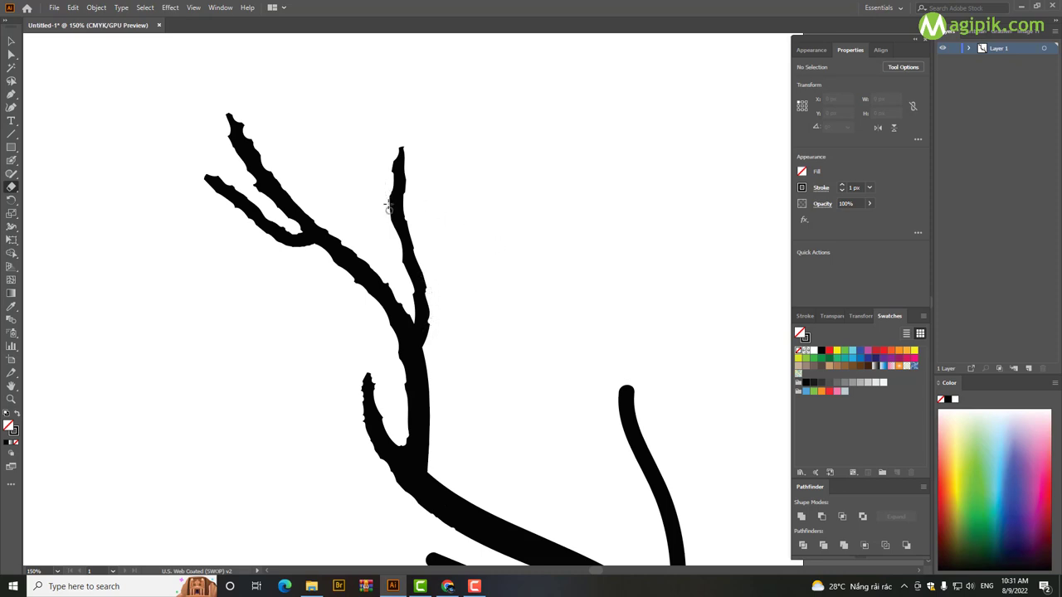
{"action": "scroll", "coordinate": [440, 282], "scroll_direction": "down", "scroll_amount": 4, "text": "alt"}
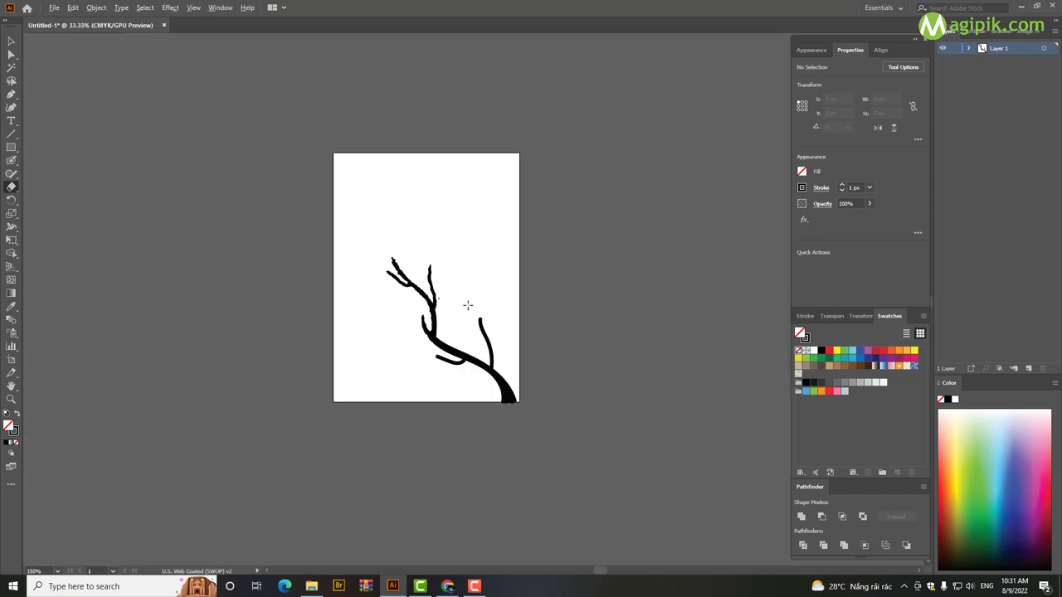
{"action": "scroll", "coordinate": [448, 303], "scroll_direction": "up", "scroll_amount": 3, "text": "alt"}
{"action": "scroll", "coordinate": [380, 299], "scroll_direction": "down", "scroll_amount": 1}
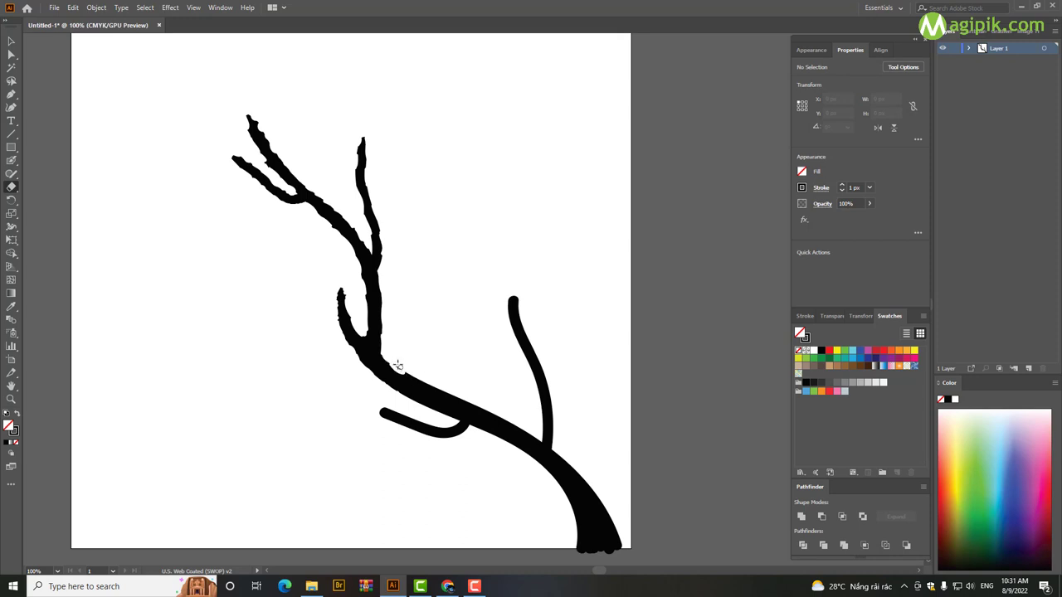
Roughen the main branch's upper edge toward the right twig and notch the right twig's tip
{"action": "left_click_drag", "start_coordinate": [433, 382], "coordinate": [492, 401]}
{"action": "scroll", "coordinate": [440, 380], "scroll_direction": "up", "scroll_amount": 2}
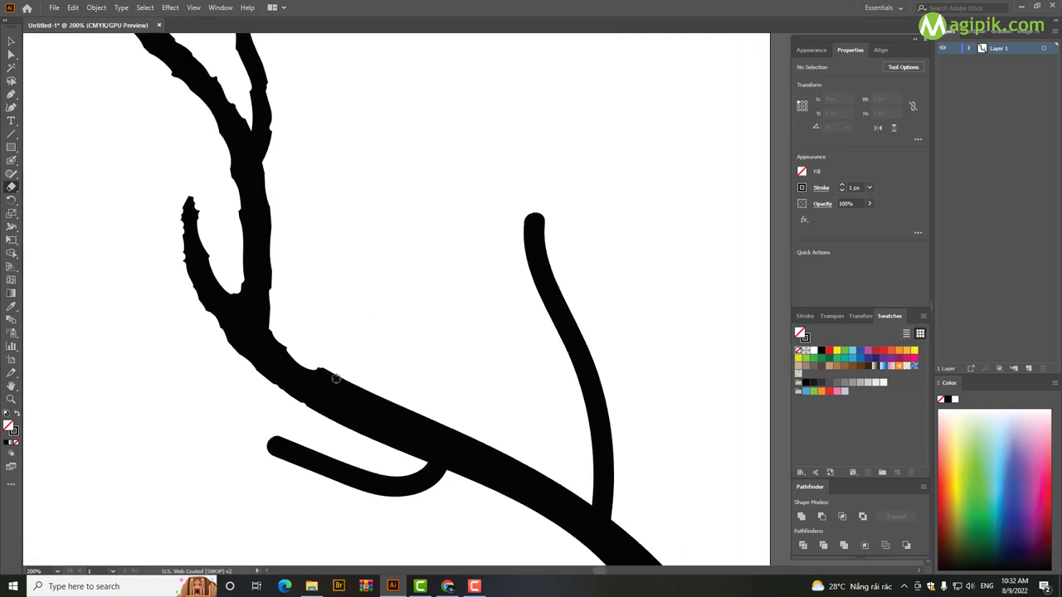
{"action": "left_click_drag", "start_coordinate": [384, 401], "coordinate": [479, 425]}
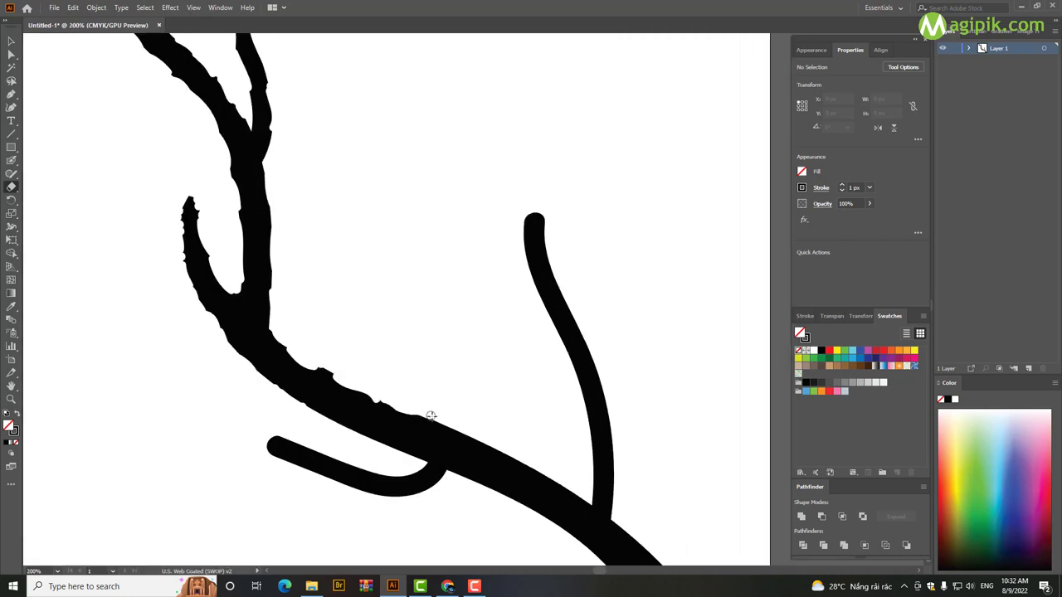
{"action": "scroll", "coordinate": [484, 388], "scroll_direction": "down", "scroll_amount": 2}
{"action": "left_click_drag", "start_coordinate": [484, 388], "coordinate": [497, 372]}
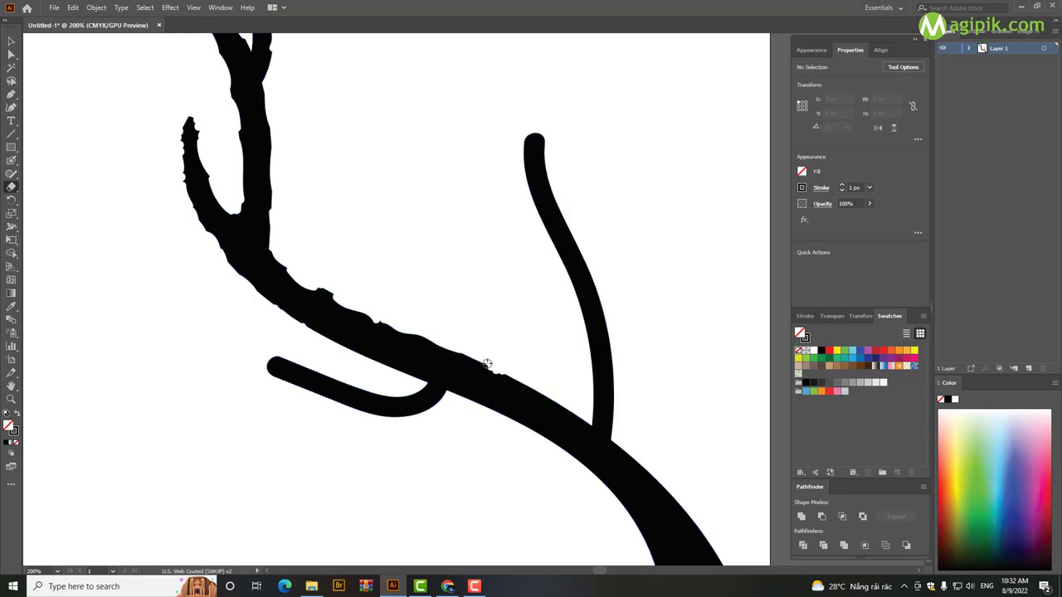
{"action": "left_click_drag", "start_coordinate": [514, 375], "coordinate": [540, 391]}
{"action": "scroll", "coordinate": [536, 362], "scroll_direction": "down", "scroll_amount": 1}
{"action": "scroll", "coordinate": [535, 248], "scroll_direction": "up", "scroll_amount": 1}
{"action": "mouse_move", "coordinate": [535, 130]}
{"action": "left_mouse_down"}
{"action": "mouse_move", "coordinate": [521, 157]}
{"action": "mouse_move", "coordinate": [528, 139]}
{"action": "mouse_move", "coordinate": [543, 146]}
{"action": "mouse_move", "coordinate": [554, 196]}
{"action": "mouse_move", "coordinate": [527, 188]}
{"action": "mouse_move", "coordinate": [526, 200]}
{"action": "mouse_move", "coordinate": [544, 240]}
{"action": "mouse_move", "coordinate": [581, 244]}
{"action": "mouse_move", "coordinate": [569, 268]}
{"action": "mouse_move", "coordinate": [580, 297]}
{"action": "left_mouse_up"}
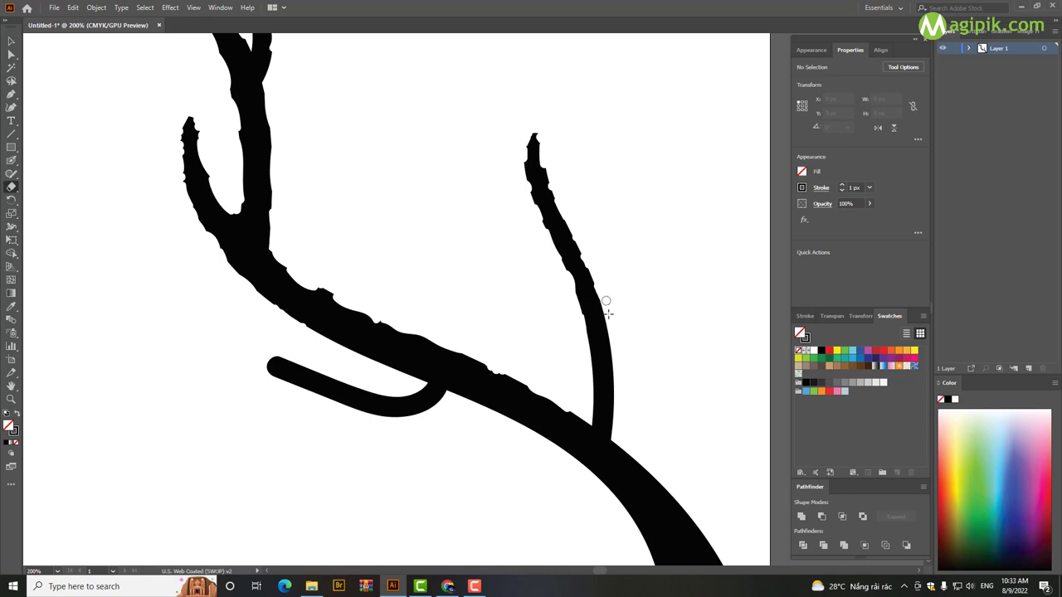
Notch the right twig's right edge and erode its tip to a sharper point
{"action": "mouse_move", "coordinate": [606, 302]}
{"action": "left_mouse_down"}
{"action": "mouse_move", "coordinate": [614, 356]}
{"action": "mouse_move", "coordinate": [589, 373]}
{"action": "left_mouse_up"}
{"action": "left_click_drag", "start_coordinate": [585, 416], "coordinate": [614, 401]}
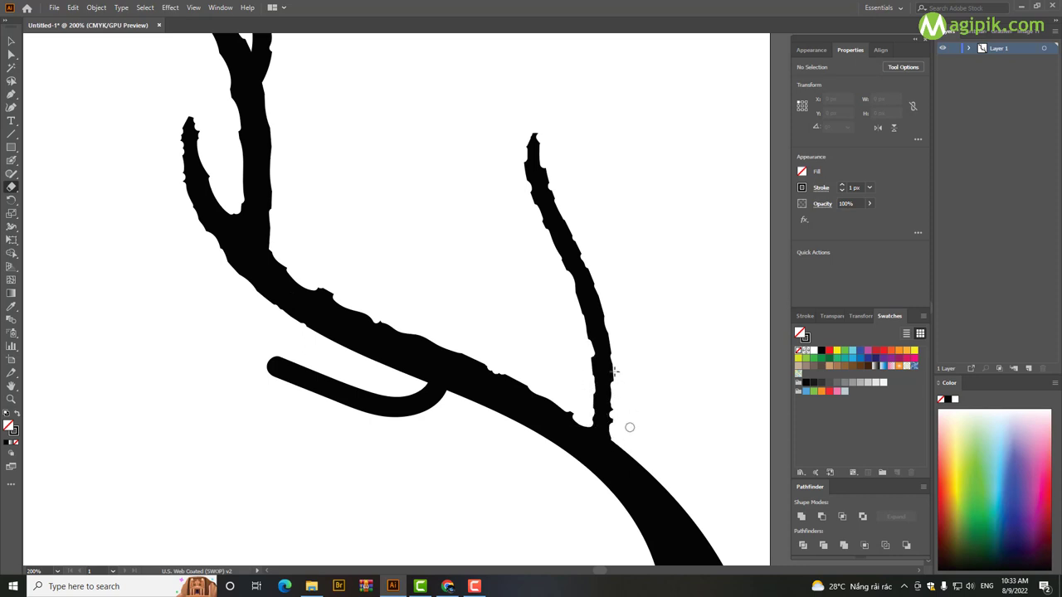
{"action": "key", "text": "ctrl+z"}
{"action": "key", "text": "ctrl+z"}
{"action": "left_click_drag", "start_coordinate": [536, 134], "coordinate": [538, 219]}
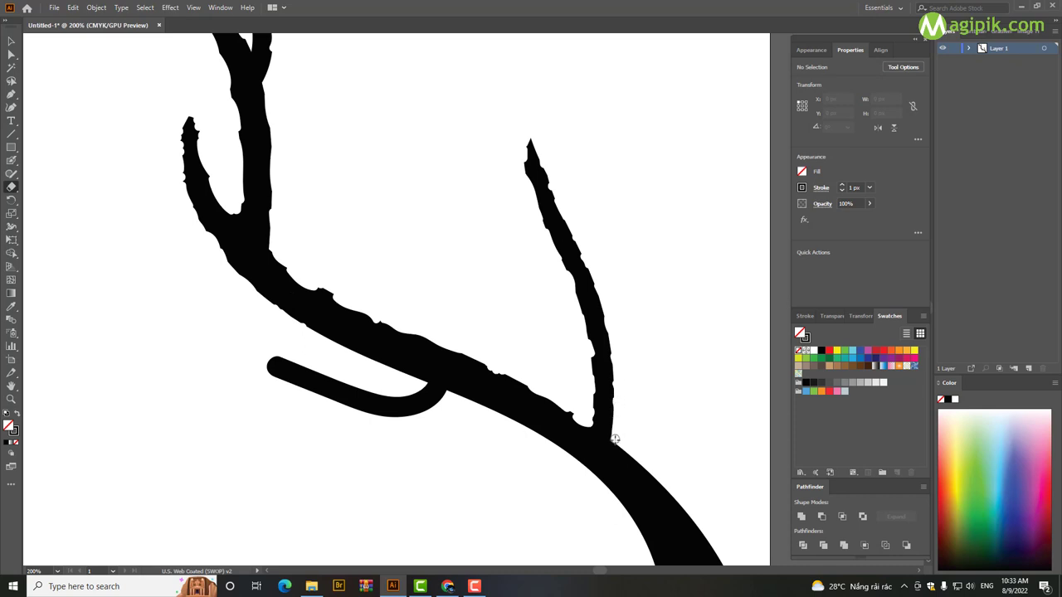
Add more notches along the right branch's edge lower down
{"action": "scroll", "coordinate": [656, 389], "scroll_direction": "down", "scroll_amount": 1}
{"action": "scroll", "coordinate": [612, 291], "scroll_direction": "down", "scroll_amount": 2}
{"action": "scroll", "coordinate": [612, 290], "scroll_direction": "up", "scroll_amount": 2}
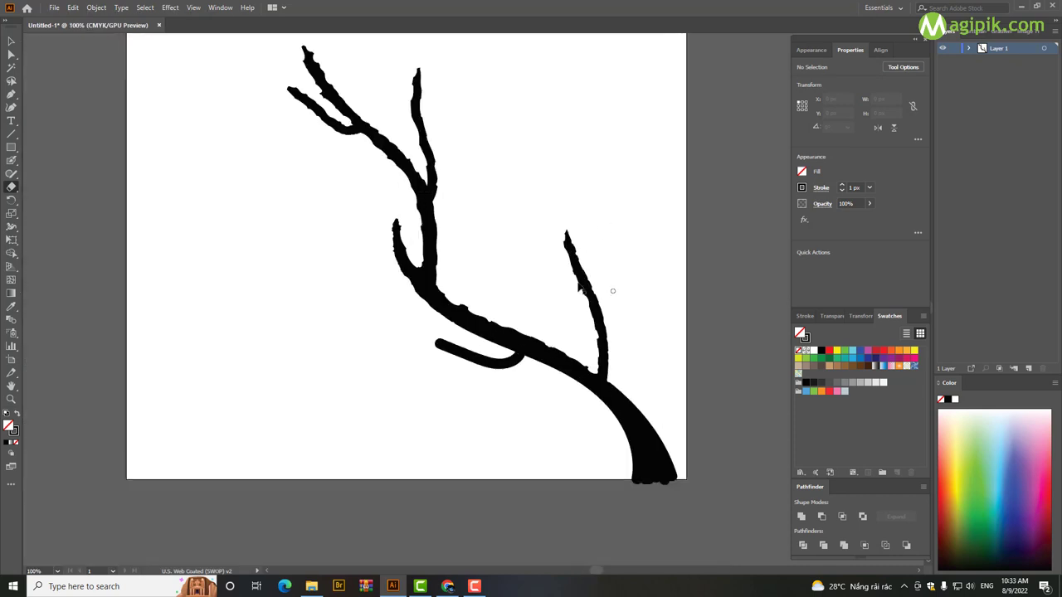
{"action": "scroll", "coordinate": [612, 290], "scroll_direction": "right", "scroll_amount": 1}
{"action": "scroll", "coordinate": [537, 263], "scroll_direction": "left", "scroll_amount": 2}
{"action": "scroll", "coordinate": [584, 270], "scroll_direction": "up", "scroll_amount": 3}
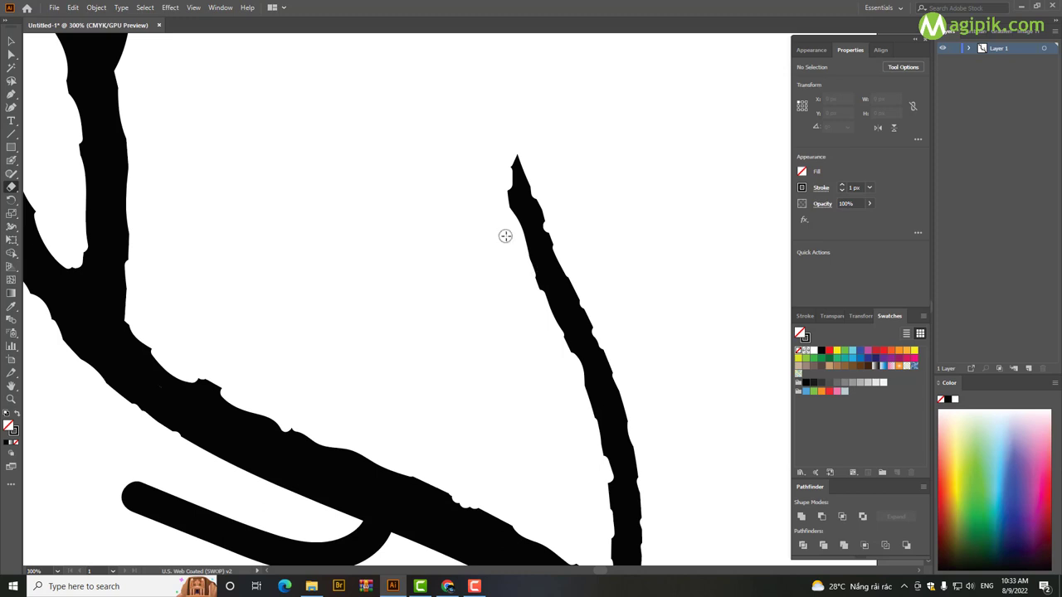
{"action": "scroll", "coordinate": [506, 236], "scroll_direction": "down", "scroll_amount": 2}
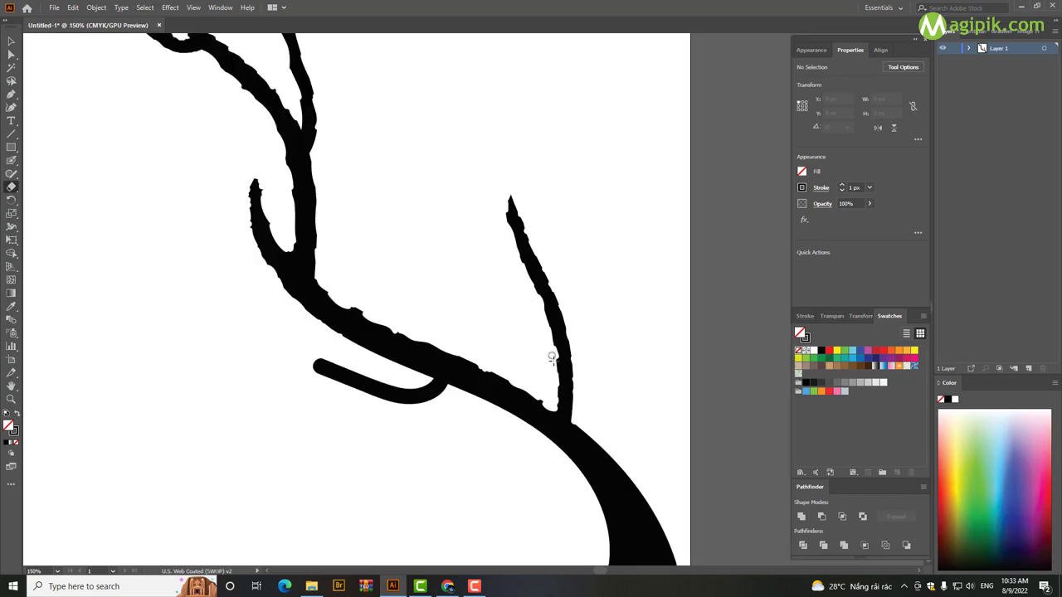
{"action": "left_click_drag", "start_coordinate": [552, 358], "coordinate": [550, 423]}
{"action": "scroll", "coordinate": [588, 398], "scroll_direction": "down", "scroll_amount": 2}
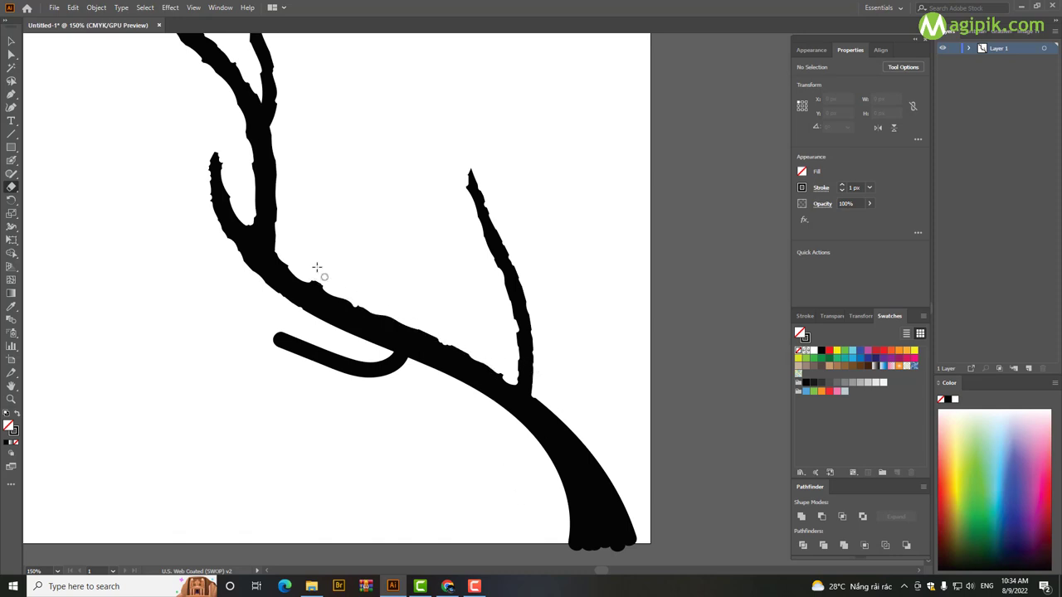
Thin the hooked left twig's tip and underside and notch its junction with the branch
{"action": "left_click_drag", "start_coordinate": [316, 282], "coordinate": [421, 331]}
{"action": "left_click_drag", "start_coordinate": [322, 284], "coordinate": [478, 359]}
{"action": "mouse_move", "coordinate": [276, 343]}
{"action": "left_mouse_down"}
{"action": "mouse_move", "coordinate": [301, 377]}
{"action": "mouse_move", "coordinate": [318, 347]}
{"action": "mouse_move", "coordinate": [343, 353]}
{"action": "left_mouse_up"}
{"action": "left_click_drag", "start_coordinate": [350, 377], "coordinate": [373, 373]}
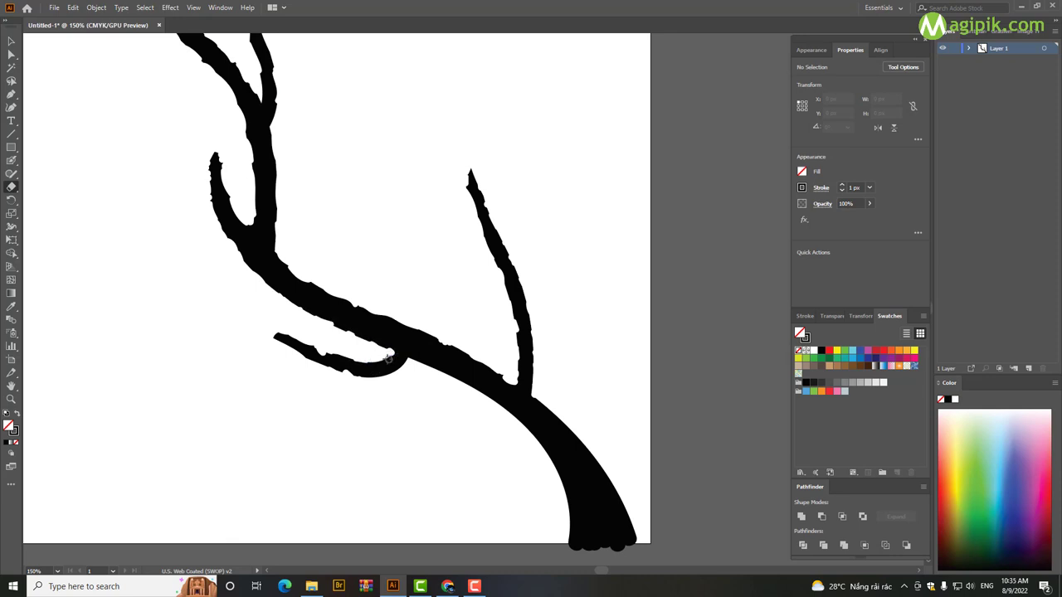
{"action": "left_click_drag", "start_coordinate": [390, 354], "coordinate": [384, 358]}
{"action": "left_click_drag", "start_coordinate": [407, 361], "coordinate": [491, 404]}
Set the Eraser tool size to 17 pt, ready to notch the trunk base
{"action": "double_click", "coordinate": [11, 187]}
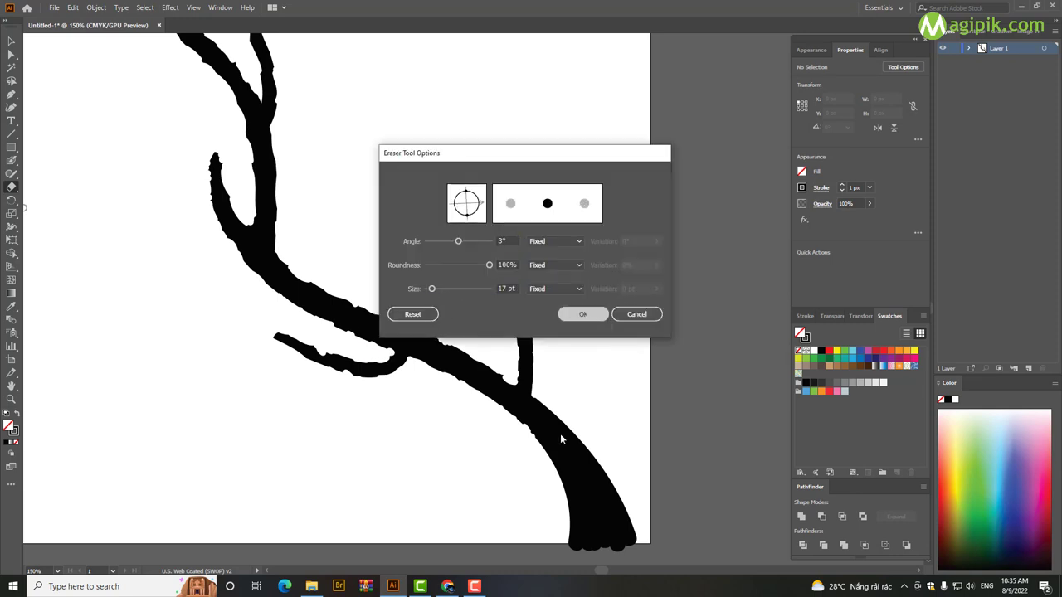
{"action": "key", "text": "Return"}
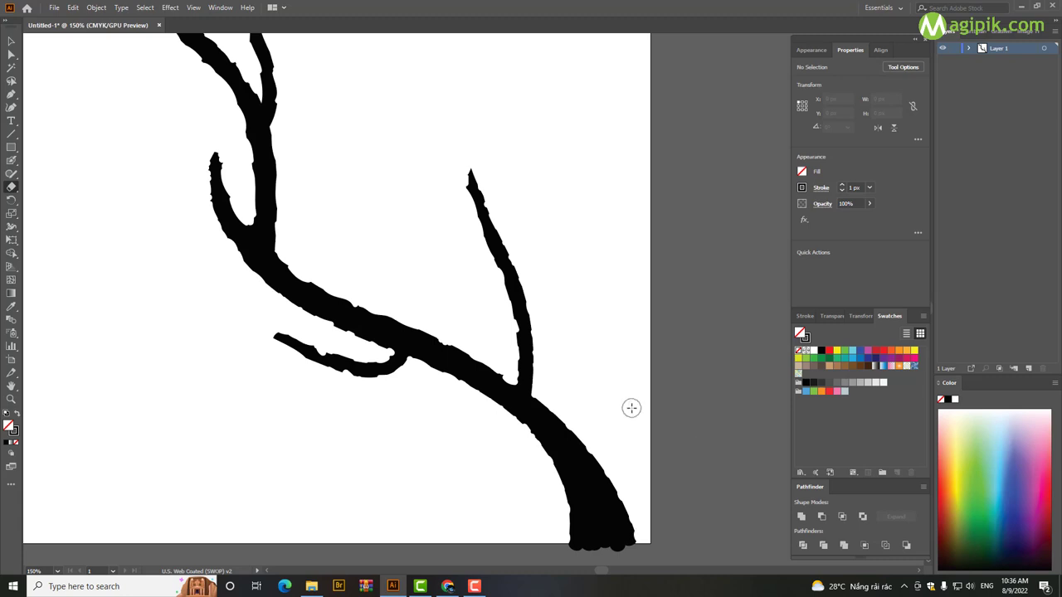
{"action": "scroll", "coordinate": [631, 407], "scroll_direction": "down", "scroll_amount": 3}
{"action": "scroll", "coordinate": [465, 348], "scroll_direction": "up", "scroll_amount": 2}
{"action": "scroll", "coordinate": [464, 345], "scroll_direction": "down", "scroll_amount": 3}
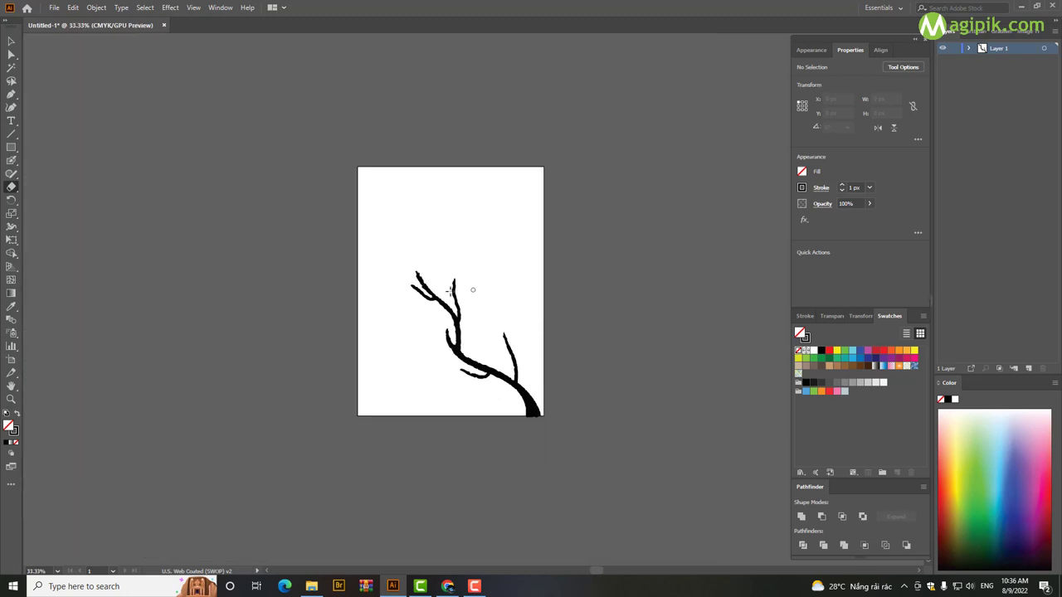
Erase a notch along the upper-left twig's edge, then undo the last notch at the fork
{"action": "scroll", "coordinate": [450, 290], "scroll_direction": "up", "scroll_amount": 2}
{"action": "scroll", "coordinate": [457, 320], "scroll_direction": "down", "scroll_amount": 3}
{"action": "scroll", "coordinate": [499, 353], "scroll_direction": "up", "scroll_amount": 2}
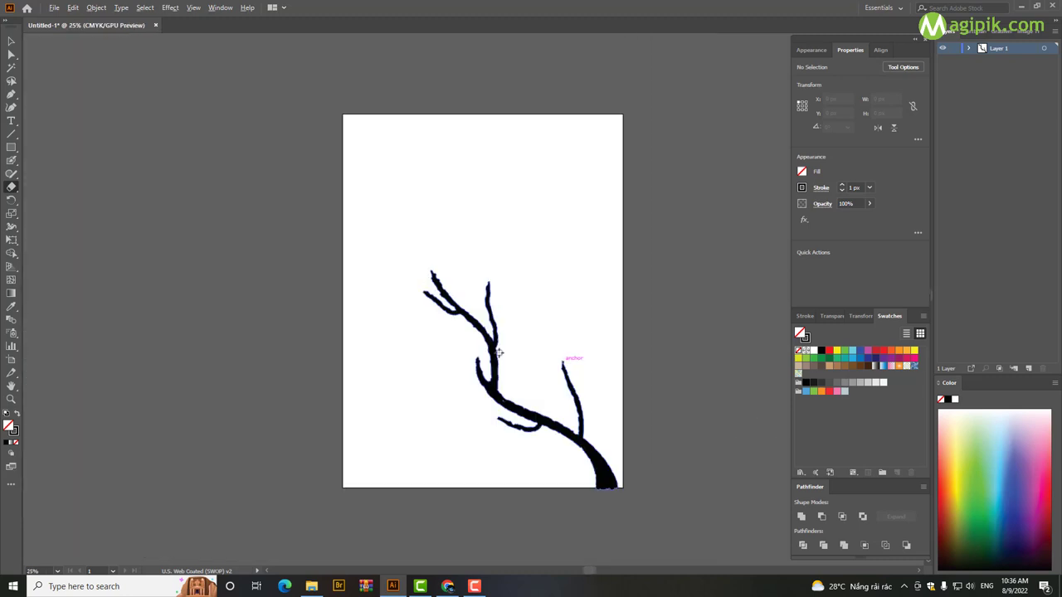
{"action": "scroll", "coordinate": [498, 352], "scroll_direction": "up", "scroll_amount": 3}
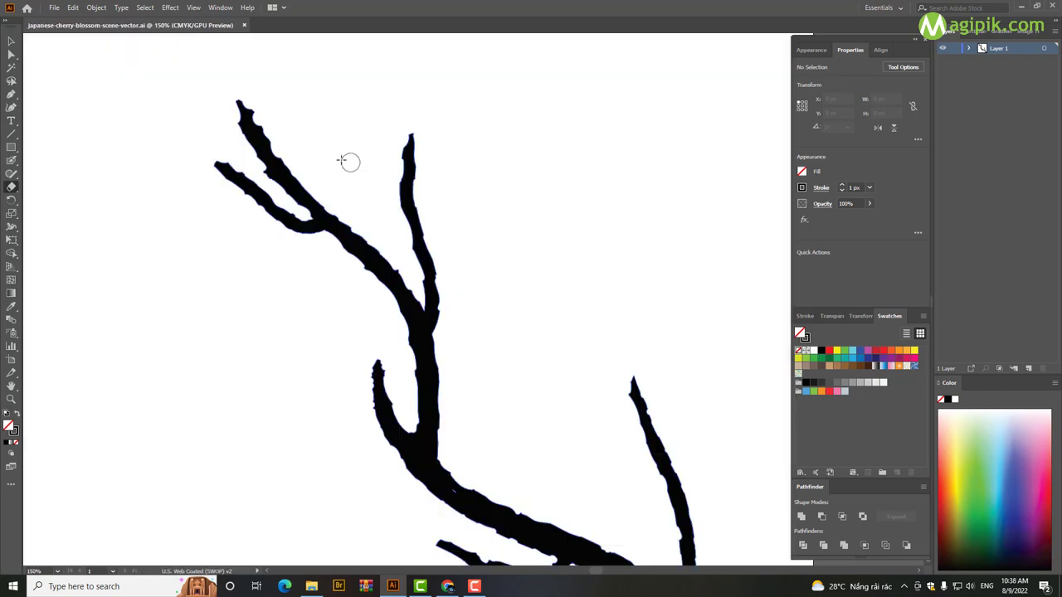
{"action": "left_click_drag", "start_coordinate": [246, 106], "coordinate": [295, 158]}
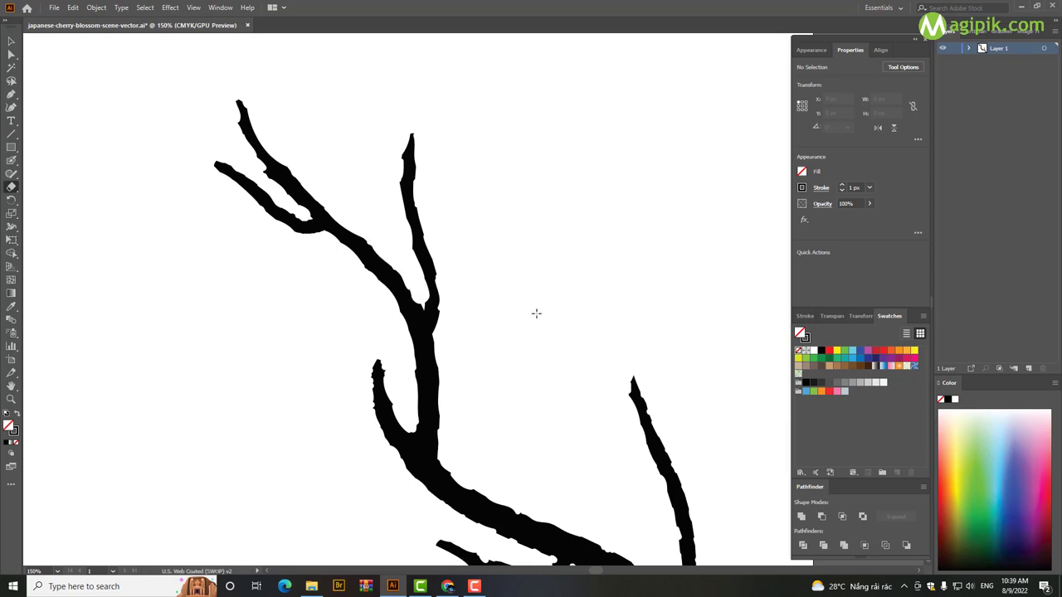
{"action": "key", "text": "ctrl+z"}
{"action": "scroll", "coordinate": [493, 295], "scroll_direction": "down", "scroll_amount": 2}
{"action": "scroll", "coordinate": [380, 326], "scroll_direction": "up", "scroll_amount": 1}
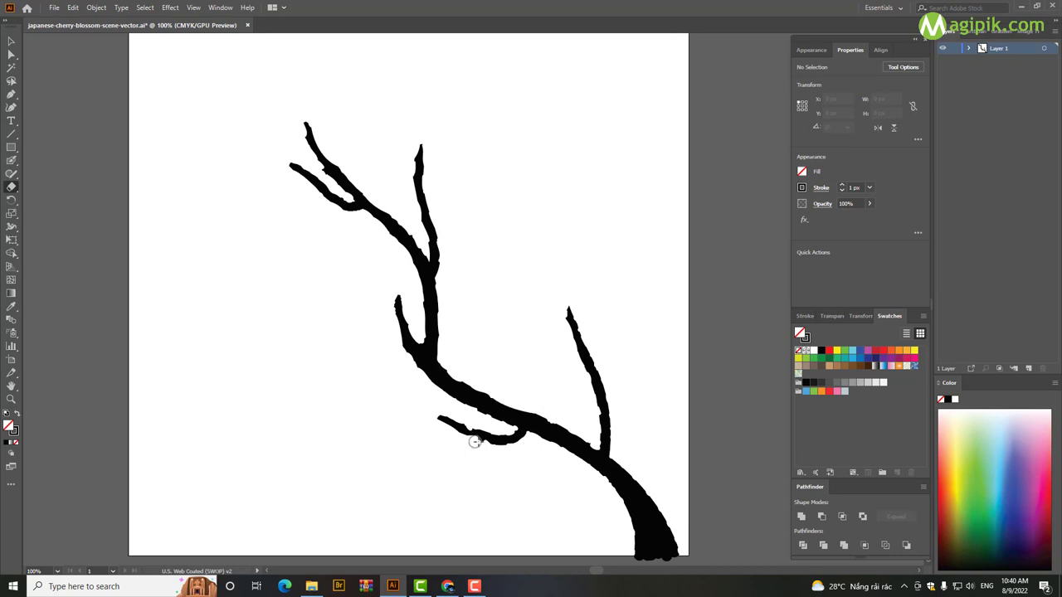
{"action": "scroll", "coordinate": [542, 450], "scroll_direction": "up", "scroll_amount": 1}
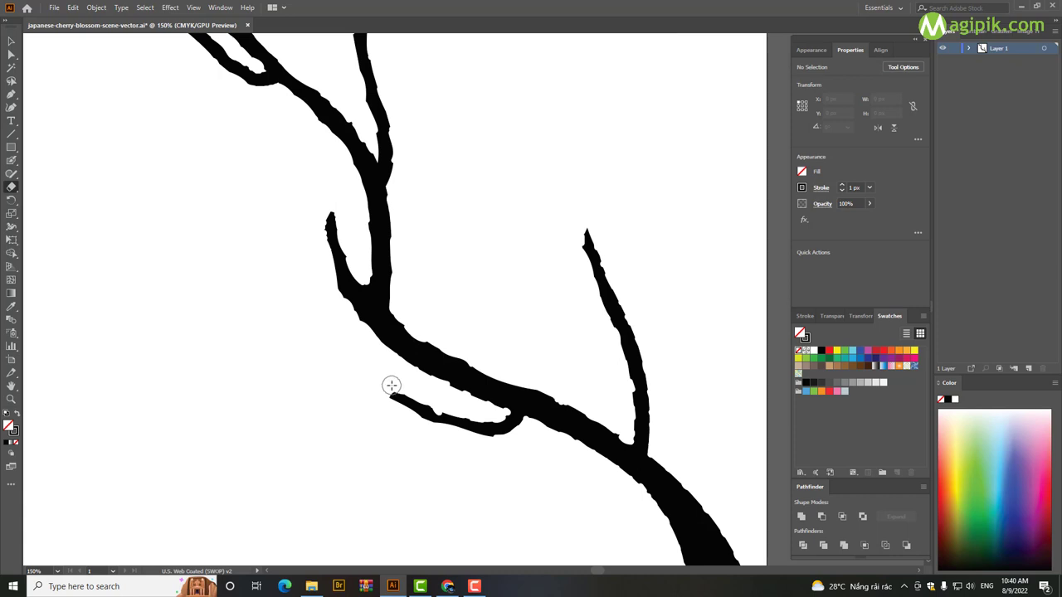
{"action": "scroll", "coordinate": [545, 453], "scroll_direction": "down", "scroll_amount": 1}
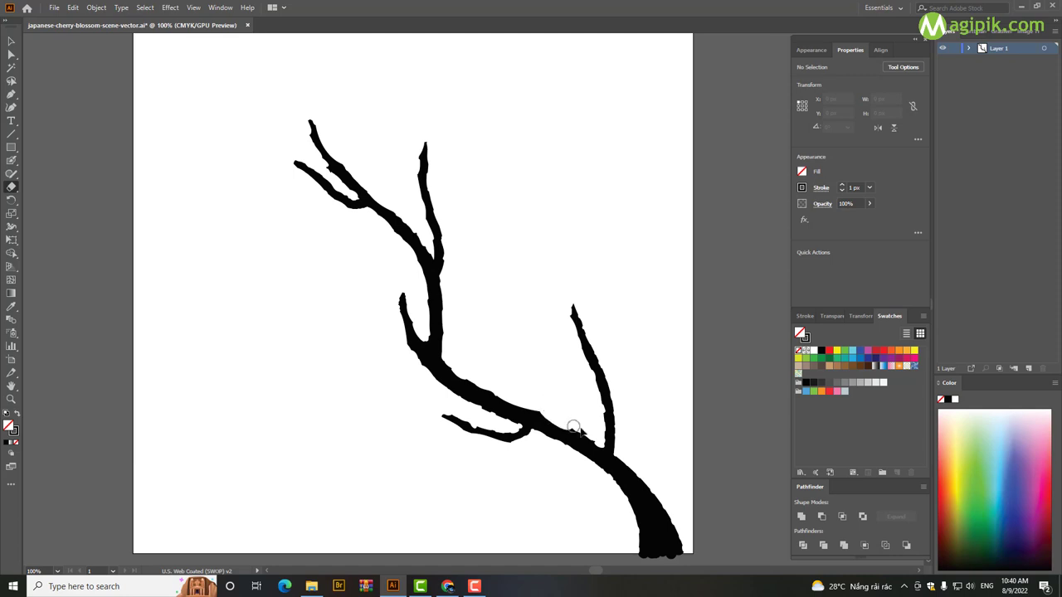
{"action": "scroll", "coordinate": [518, 390], "scroll_direction": "up", "scroll_amount": 1}
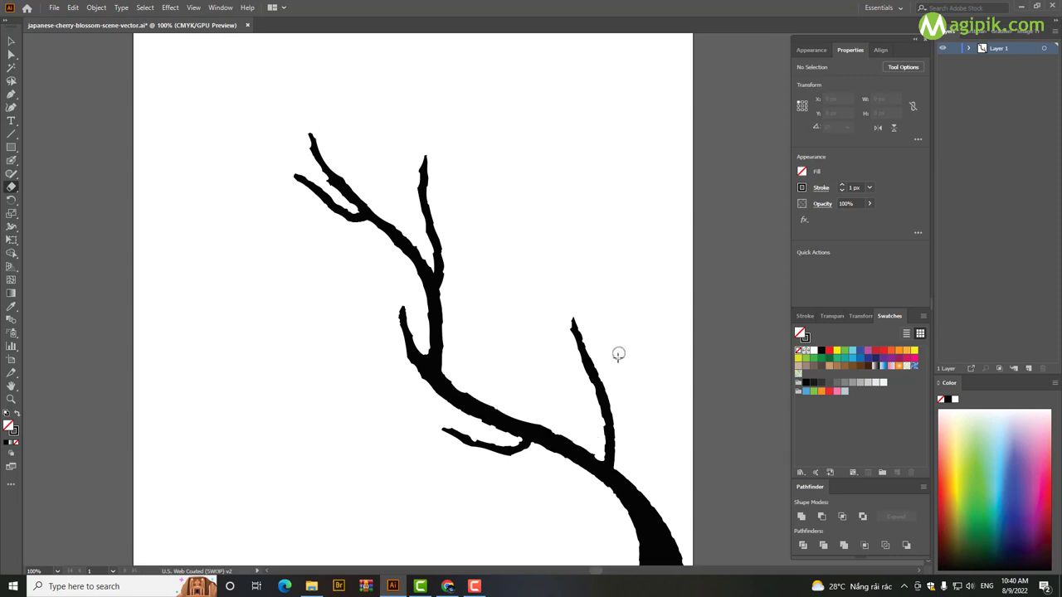
{"action": "scroll", "coordinate": [617, 368], "scroll_direction": "down", "scroll_amount": 2, "text": "alt"}
{"action": "scroll", "coordinate": [609, 367], "scroll_direction": "up", "scroll_amount": 2, "text": "alt"}
{"action": "scroll", "coordinate": [580, 369], "scroll_direction": "right", "scroll_amount": 1, "text": "ctrl"}
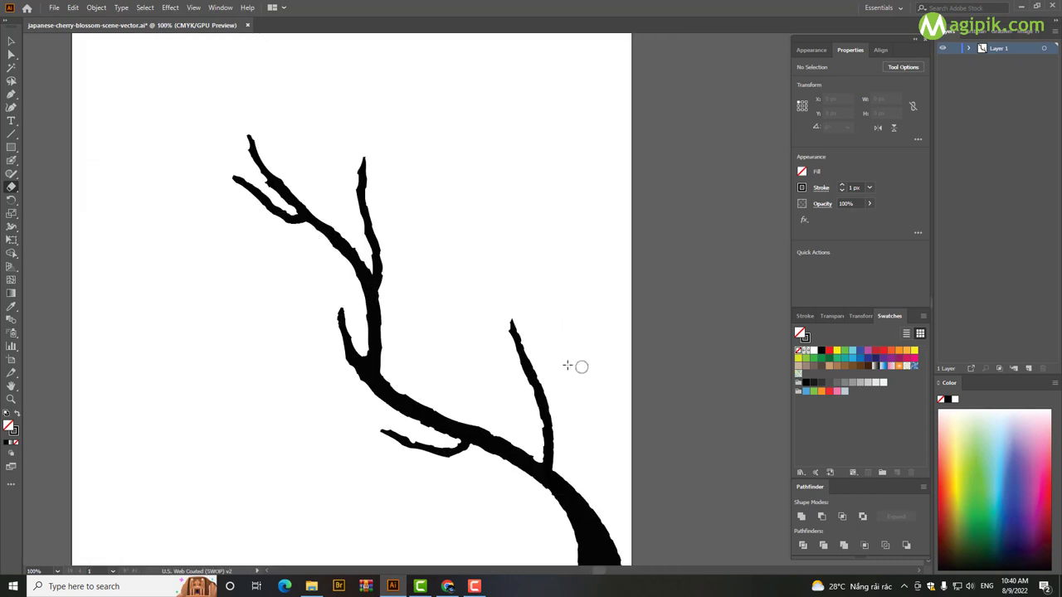
{"action": "scroll", "coordinate": [554, 378], "scroll_direction": "down", "scroll_amount": 1, "text": "alt"}
{"action": "scroll", "coordinate": [550, 384], "scroll_direction": "up", "scroll_amount": 3, "text": "alt"}
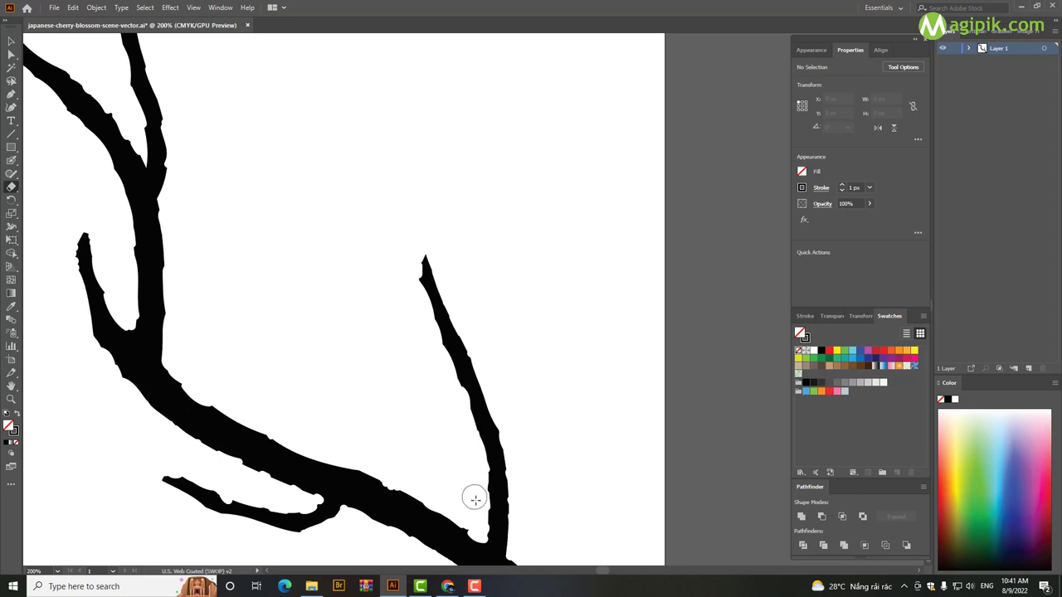
{"action": "scroll", "coordinate": [529, 453], "scroll_direction": "down", "scroll_amount": 2}
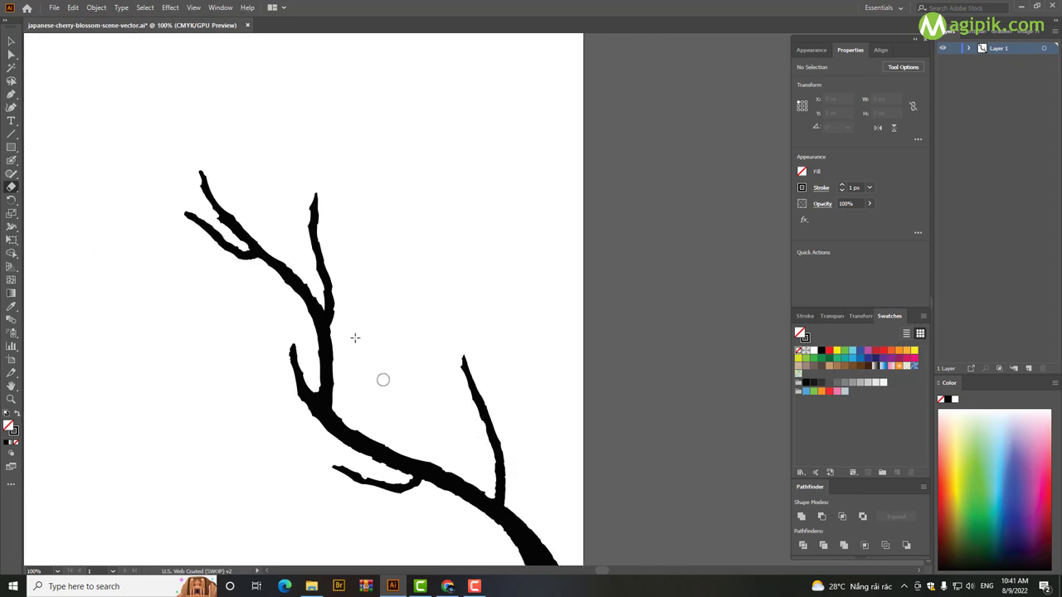
{"action": "scroll", "coordinate": [294, 244], "scroll_direction": "up", "scroll_amount": 2}
Reduce the Eraser size to 10
{"action": "key", "text": "Return"}
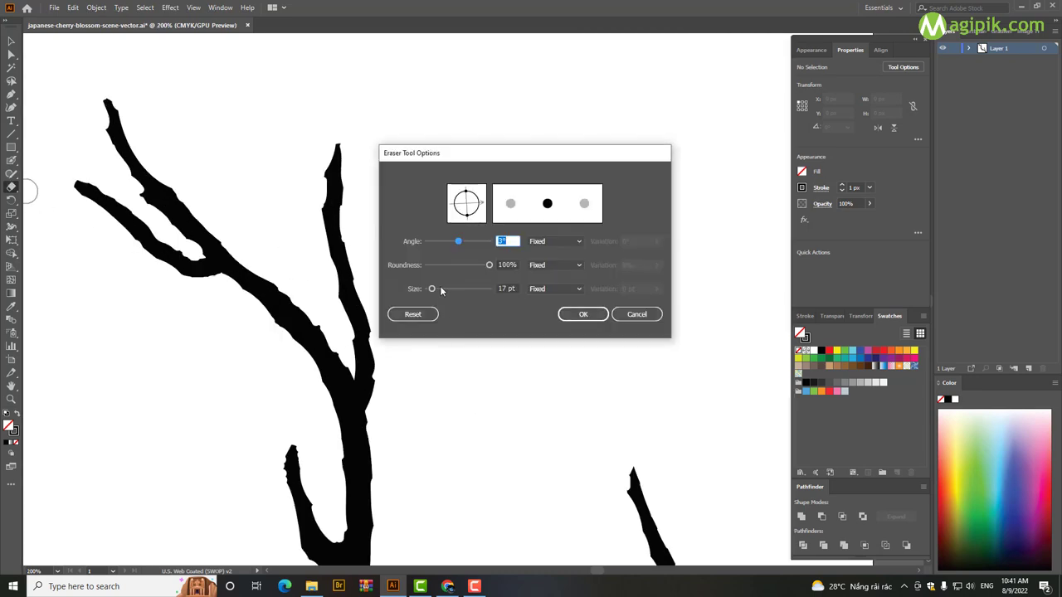
{"action": "key", "text": "Tab"}
{"action": "key", "text": "Tab"}
{"action": "type", "text": "10"}
{"action": "key", "text": "Return"}
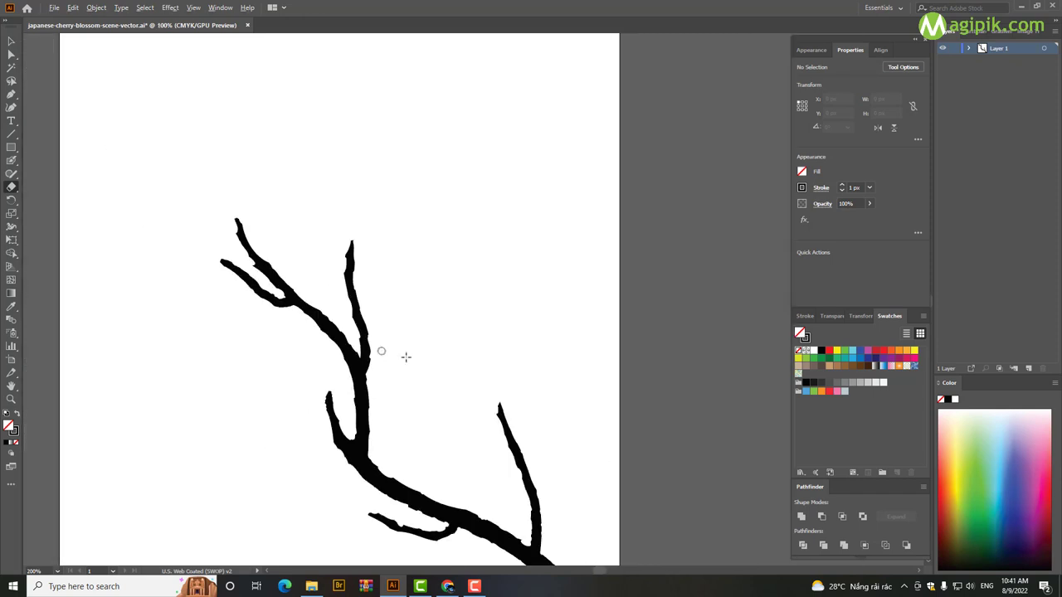
Trim the main branch's lower edge and notch the top edge of the hooked twig
{"action": "scroll", "coordinate": [406, 356], "scroll_direction": "down", "scroll_amount": 5}
{"action": "scroll", "coordinate": [358, 459], "scroll_direction": "up", "scroll_amount": 4}
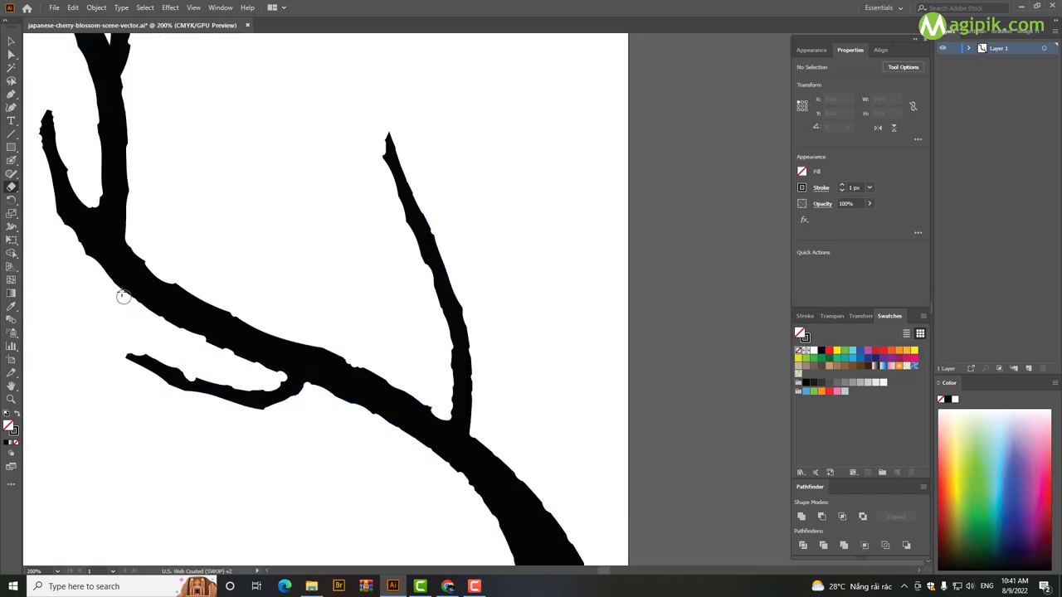
{"action": "mouse_move", "coordinate": [124, 293]}
{"action": "left_mouse_down"}
{"action": "mouse_move", "coordinate": [157, 326]}
{"action": "mouse_move", "coordinate": [220, 354]}
{"action": "left_mouse_up"}
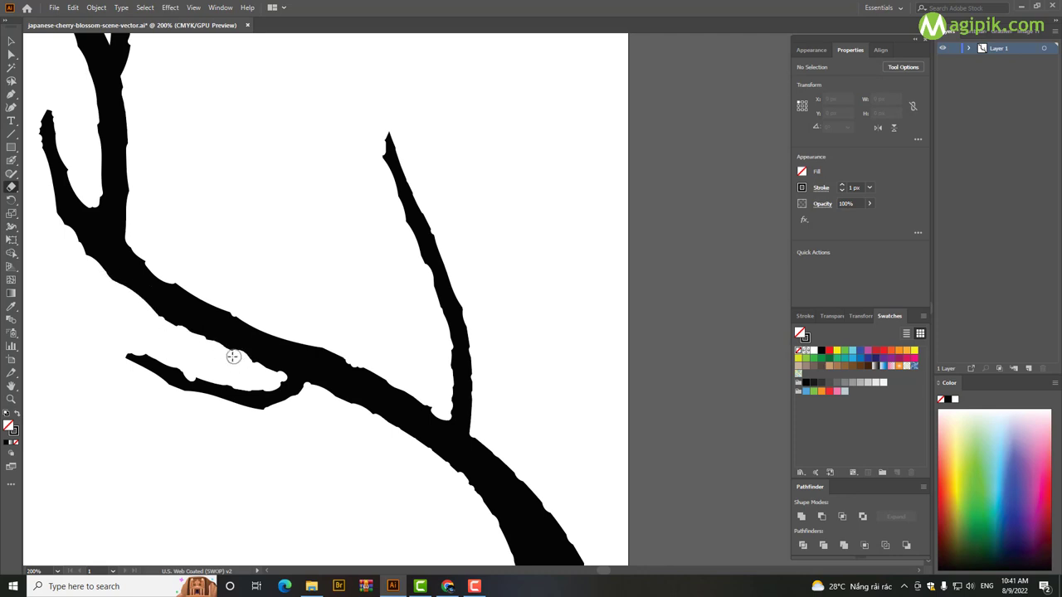
{"action": "scroll", "coordinate": [218, 355], "scroll_direction": "down", "scroll_amount": 1}
{"action": "scroll", "coordinate": [211, 352], "scroll_direction": "up", "scroll_amount": 2}
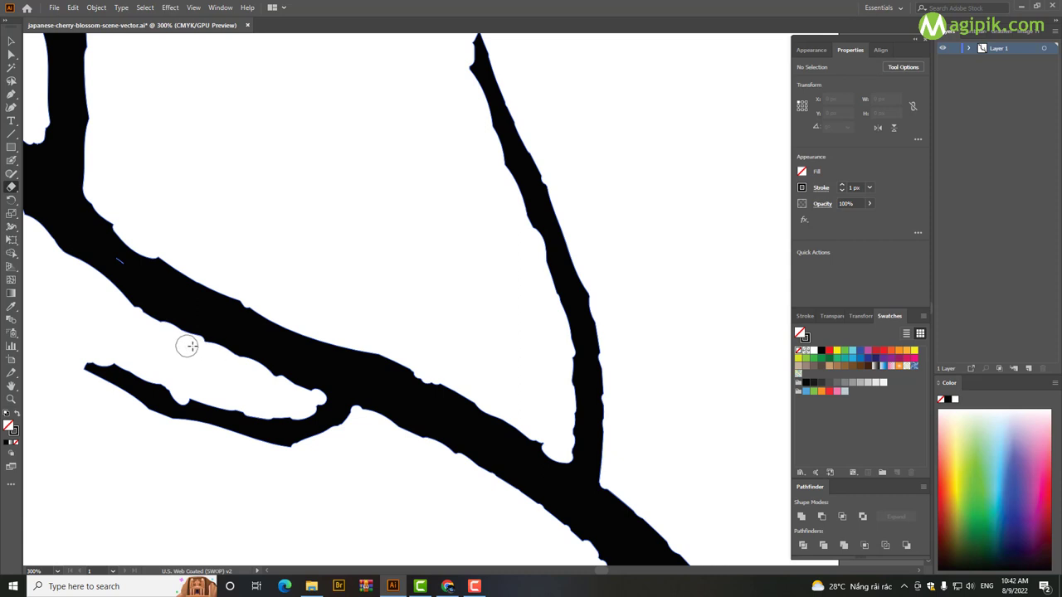
{"action": "key", "text": "v"}
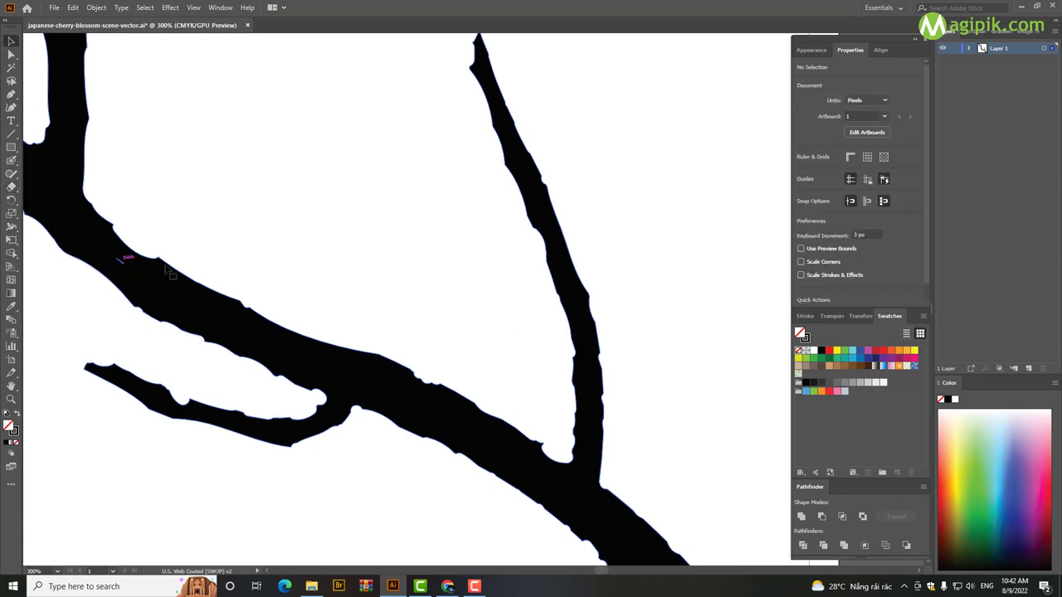
{"action": "left_click", "coordinate": [137, 282]}
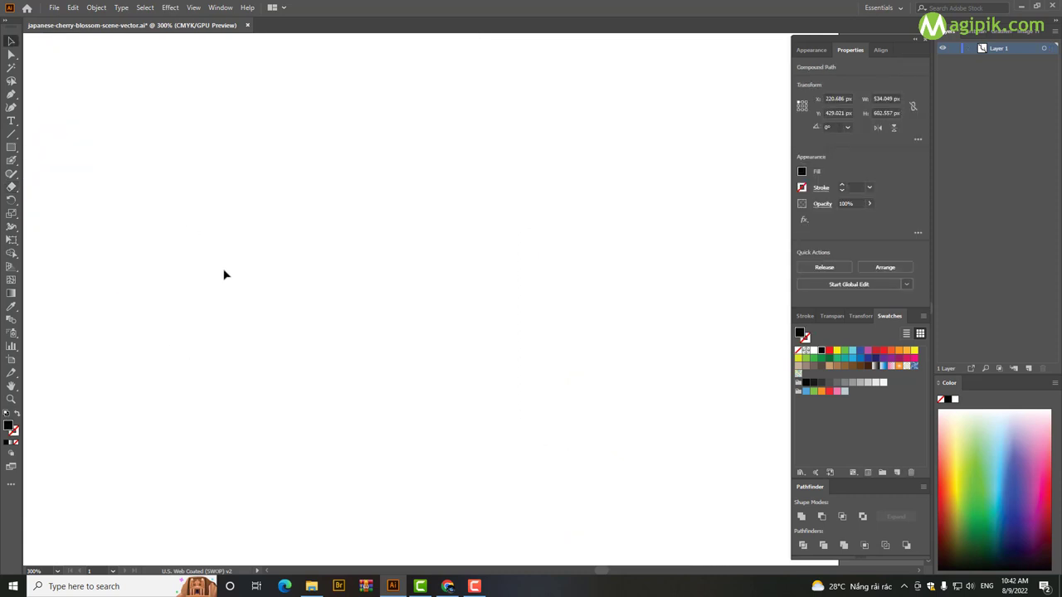
{"action": "left_click", "coordinate": [226, 270]}
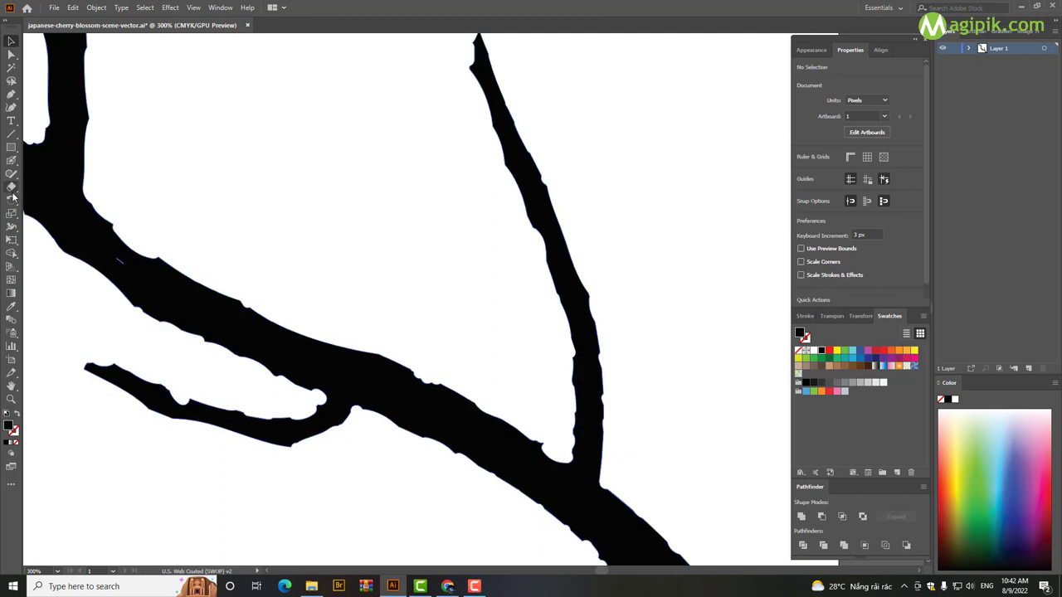
{"action": "left_click", "coordinate": [12, 187]}
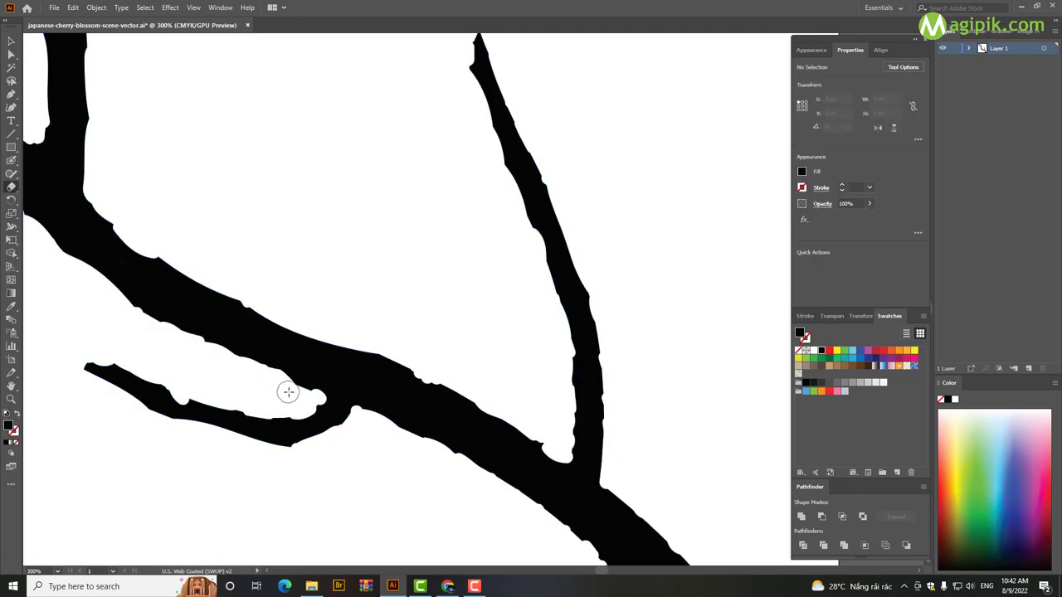
{"action": "left_click_drag", "start_coordinate": [299, 394], "coordinate": [185, 388]}
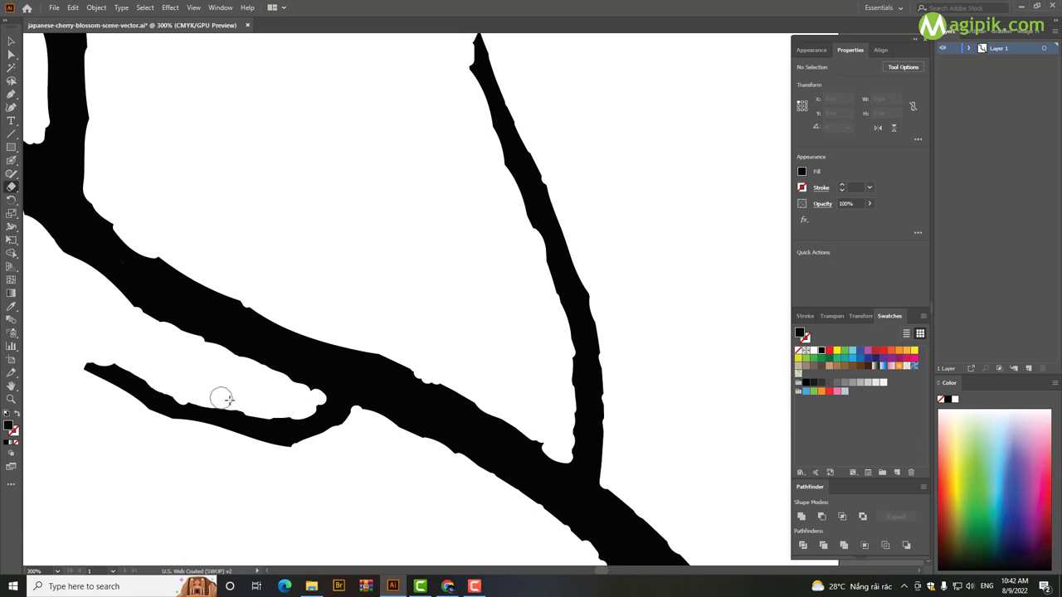
At 100% view, trim the lower edge and notch the right edge below the junction
{"action": "key", "text": "ctrl+1"}
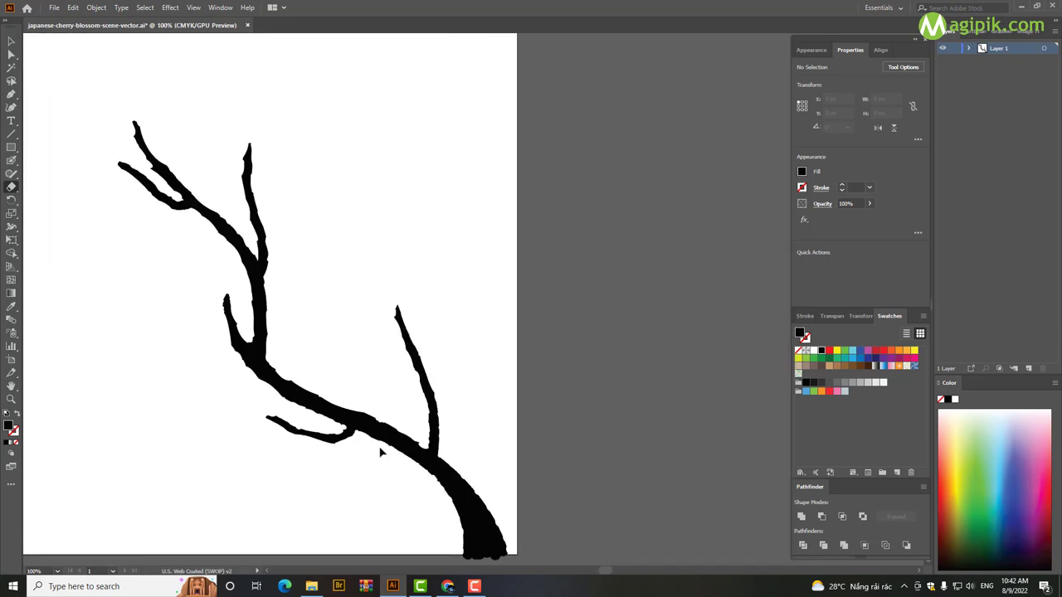
{"action": "scroll", "coordinate": [390, 460], "scroll_direction": "down", "scroll_amount": 2}
{"action": "scroll", "coordinate": [408, 474], "scroll_direction": "up", "scroll_amount": 4}
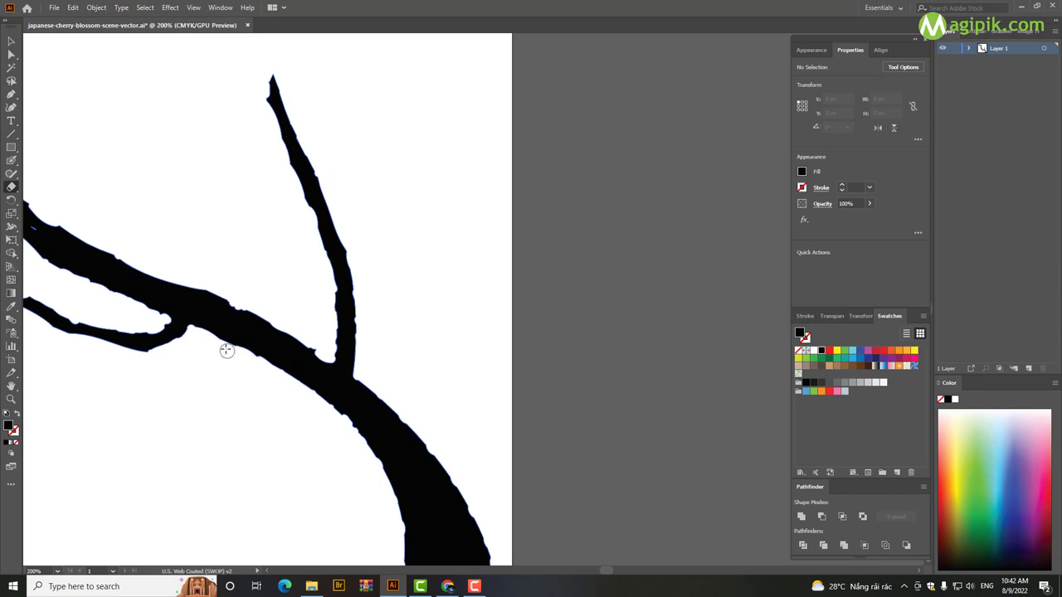
{"action": "mouse_move", "coordinate": [245, 360]}
{"action": "left_mouse_down"}
{"action": "mouse_move", "coordinate": [322, 406]}
{"action": "mouse_move", "coordinate": [367, 473]}
{"action": "left_mouse_up"}
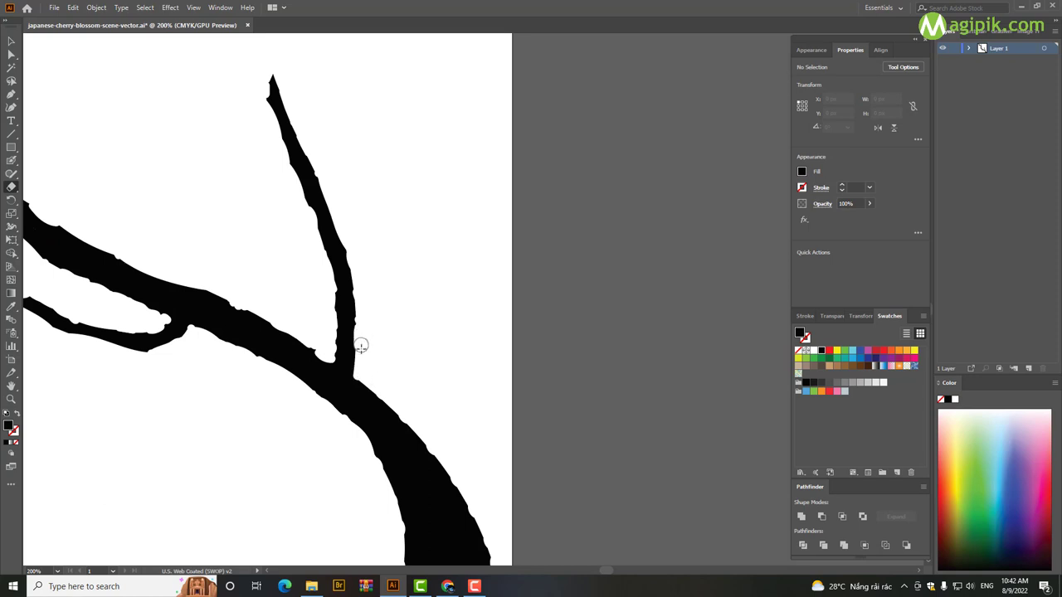
{"action": "mouse_move", "coordinate": [360, 346]}
{"action": "left_mouse_down"}
{"action": "mouse_move", "coordinate": [465, 471]}
{"action": "mouse_move", "coordinate": [494, 554]}
{"action": "left_mouse_up"}
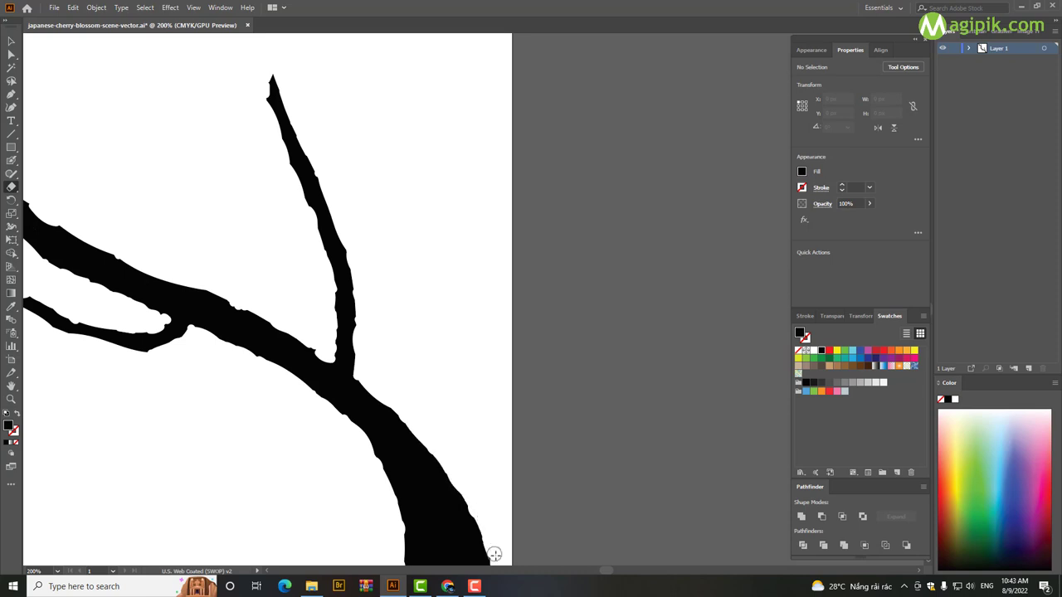
{"action": "scroll", "coordinate": [322, 390], "scroll_direction": "down", "scroll_amount": 2}
Scroll around the canvas to inspect the new curved twig at the lower junction
{"action": "scroll", "coordinate": [217, 317], "scroll_direction": "down", "scroll_amount": 1}
{"action": "scroll", "coordinate": [254, 327], "scroll_direction": "left", "scroll_amount": 4}
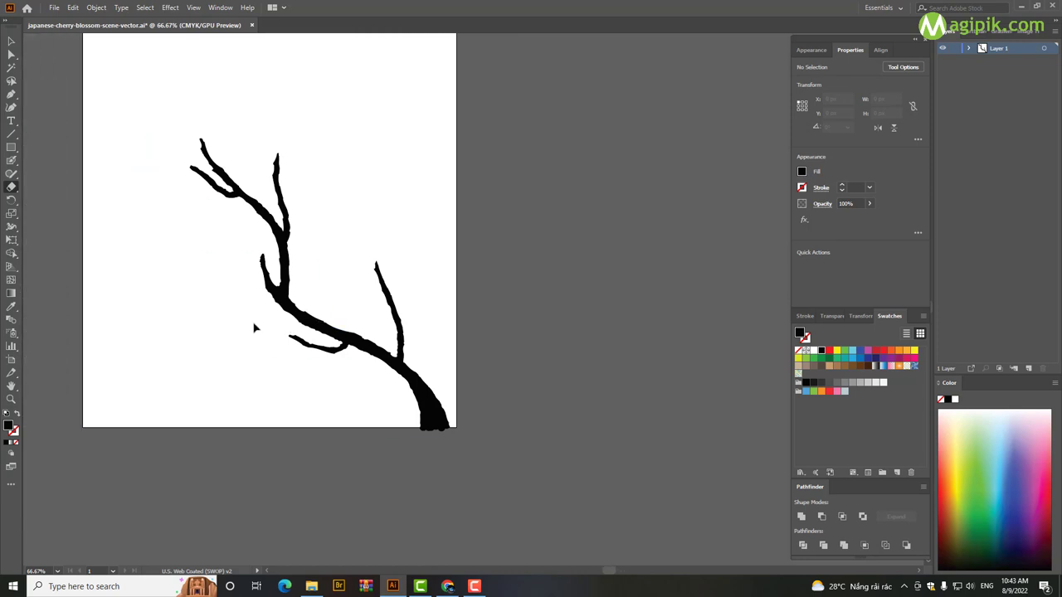
{"action": "scroll", "coordinate": [242, 190], "scroll_direction": "up", "scroll_amount": 2}
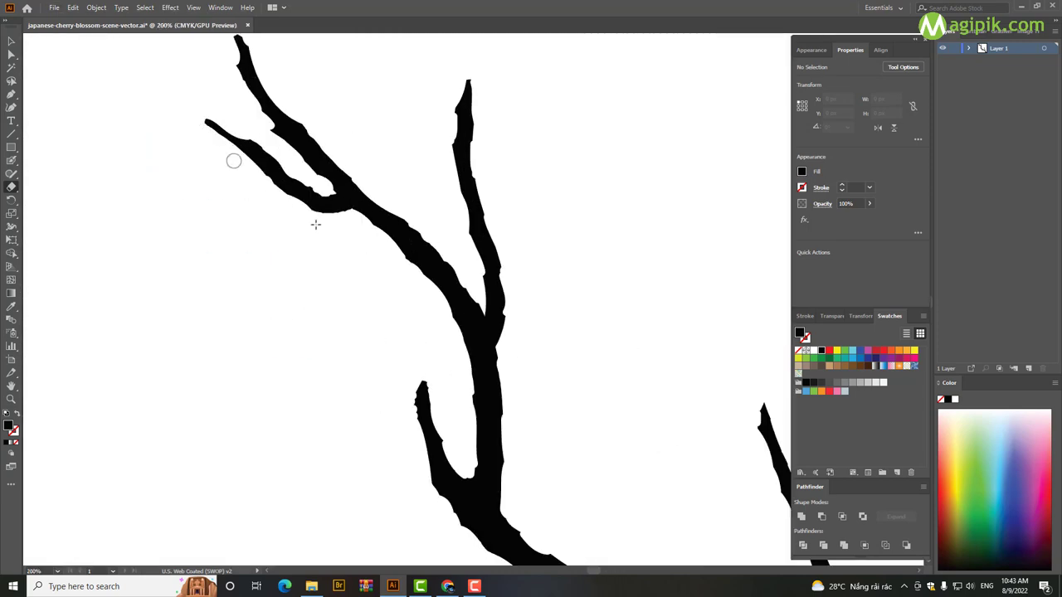
{"action": "scroll", "coordinate": [322, 181], "scroll_direction": "down", "scroll_amount": 1}
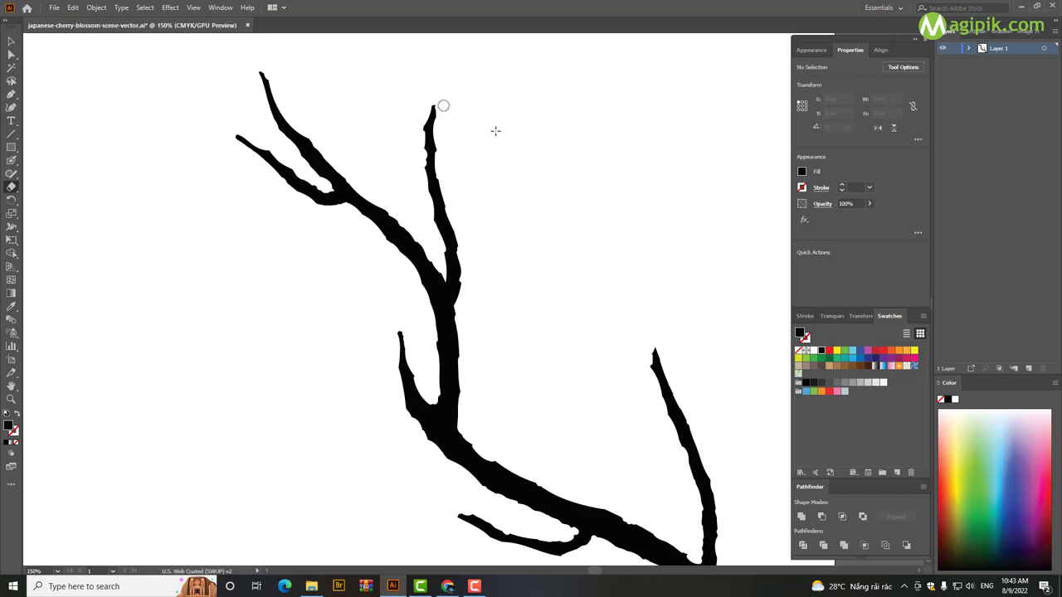
{"action": "scroll", "coordinate": [472, 151], "scroll_direction": "down", "scroll_amount": 5}
{"action": "scroll", "coordinate": [444, 232], "scroll_direction": "up", "scroll_amount": 3}
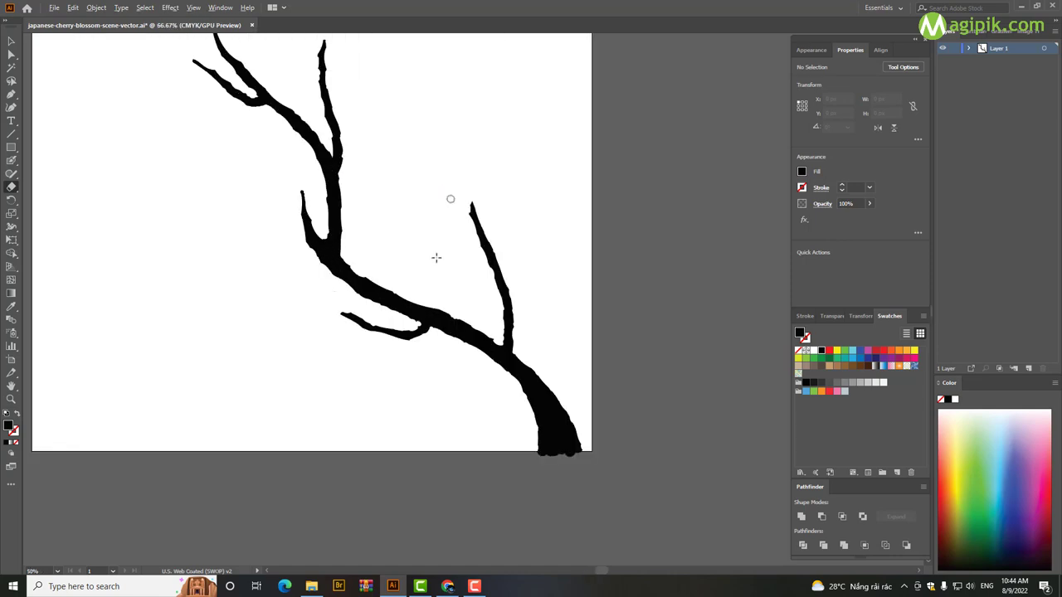
{"action": "scroll", "coordinate": [452, 244], "scroll_direction": "up", "scroll_amount": 1}
{"action": "scroll", "coordinate": [450, 231], "scroll_direction": "down", "scroll_amount": 3}
{"action": "scroll", "coordinate": [410, 227], "scroll_direction": "up", "scroll_amount": 3}
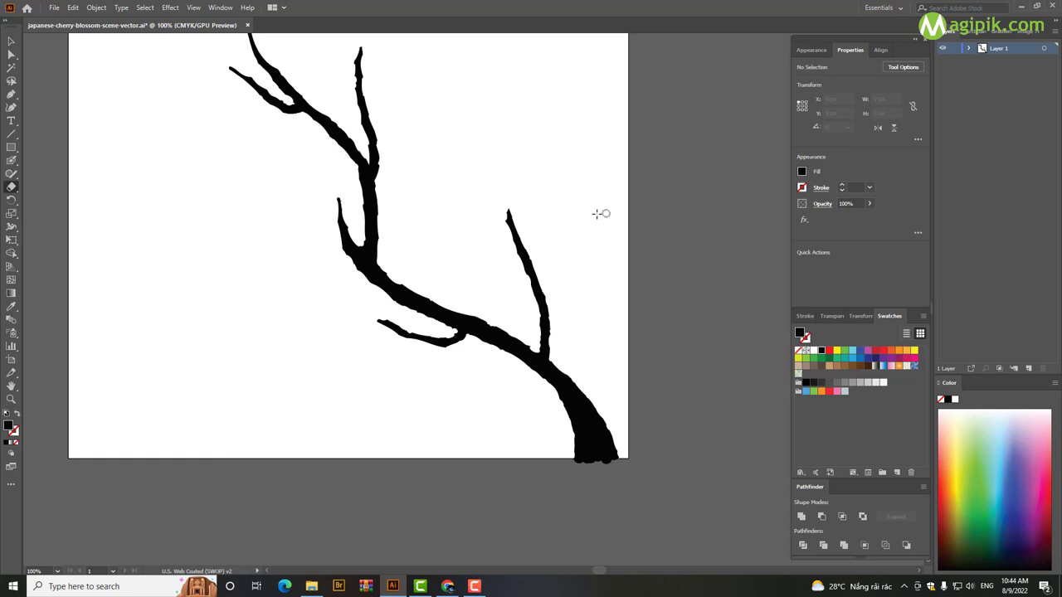
{"action": "scroll", "coordinate": [357, 175], "scroll_direction": "up", "scroll_amount": 3}
{"action": "scroll", "coordinate": [332, 149], "scroll_direction": "down", "scroll_amount": 3}
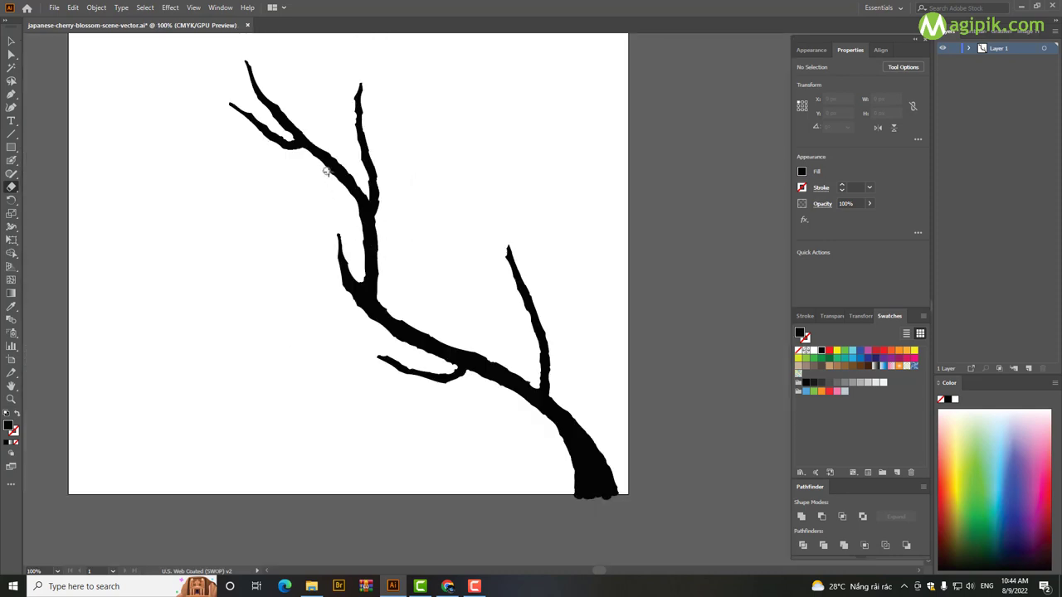
{"action": "scroll", "coordinate": [441, 285], "scroll_direction": "down", "scroll_amount": 1}
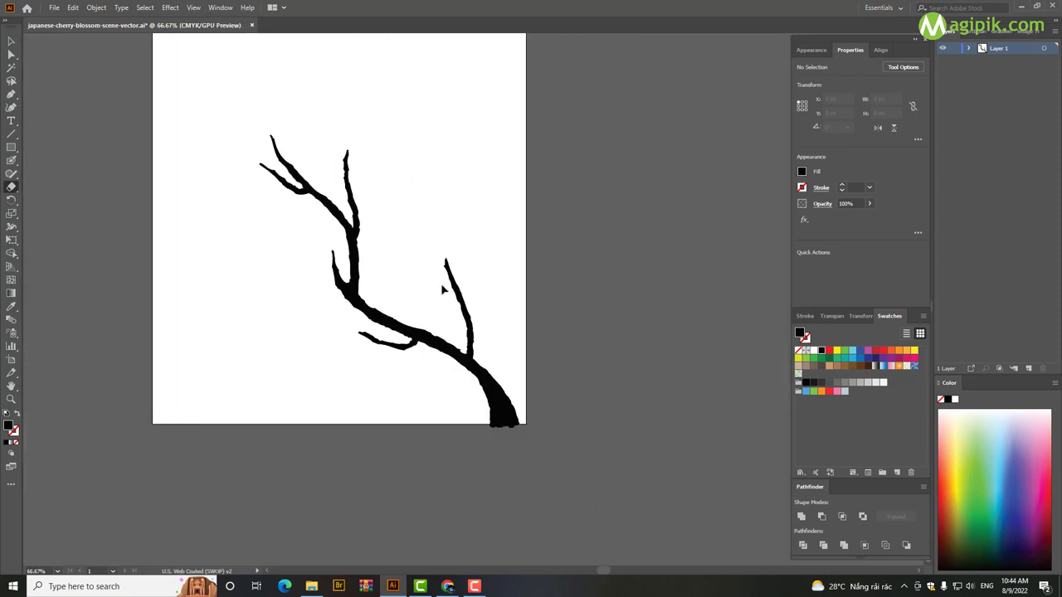
{"action": "scroll", "coordinate": [445, 290], "scroll_direction": "up", "scroll_amount": 1}
{"action": "scroll", "coordinate": [362, 279], "scroll_direction": "up", "scroll_amount": 1}
{"action": "scroll", "coordinate": [379, 379], "scroll_direction": "up", "scroll_amount": 1}
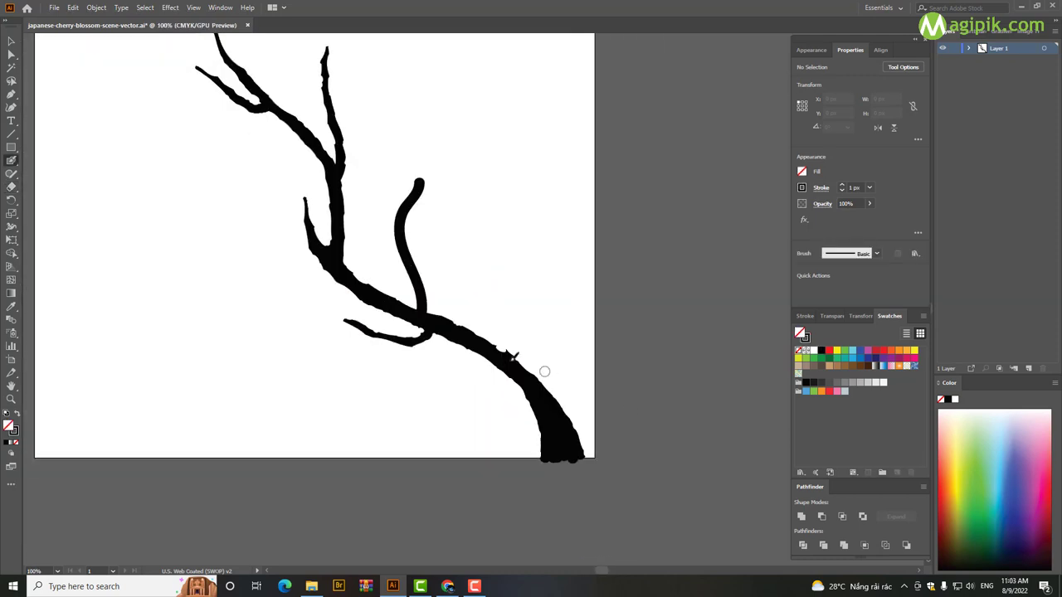
Erase along the curved twig's upper tip, left edge and right base to thin and notch it
{"action": "scroll", "coordinate": [446, 216], "scroll_direction": "up", "scroll_amount": 2}
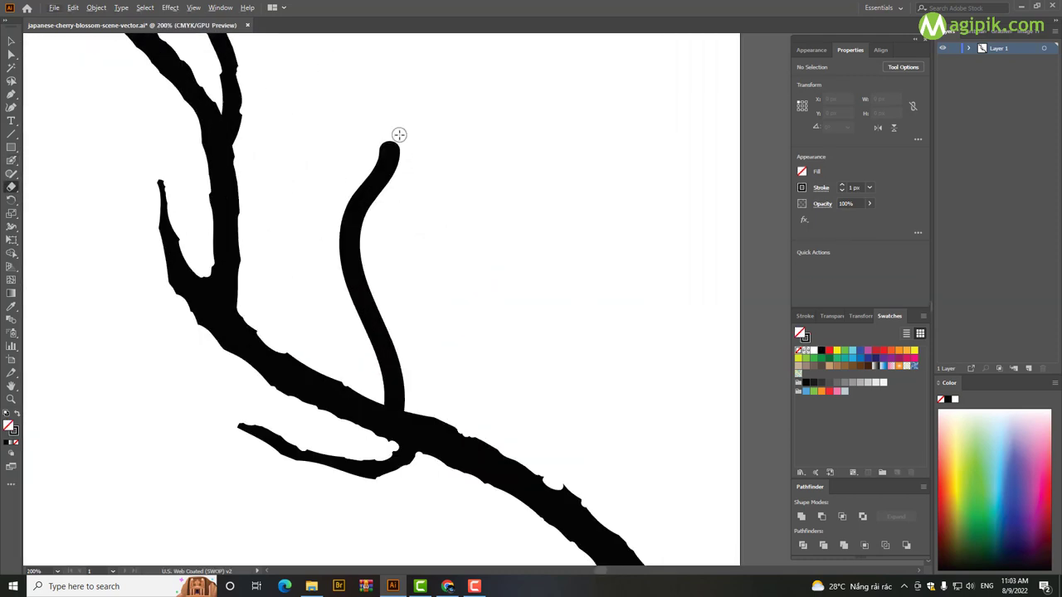
{"action": "mouse_move", "coordinate": [398, 133]}
{"action": "left_mouse_down"}
{"action": "mouse_move", "coordinate": [395, 185]}
{"action": "mouse_move", "coordinate": [374, 168]}
{"action": "mouse_move", "coordinate": [353, 193]}
{"action": "mouse_move", "coordinate": [336, 255]}
{"action": "mouse_move", "coordinate": [369, 365]}
{"action": "left_mouse_up"}
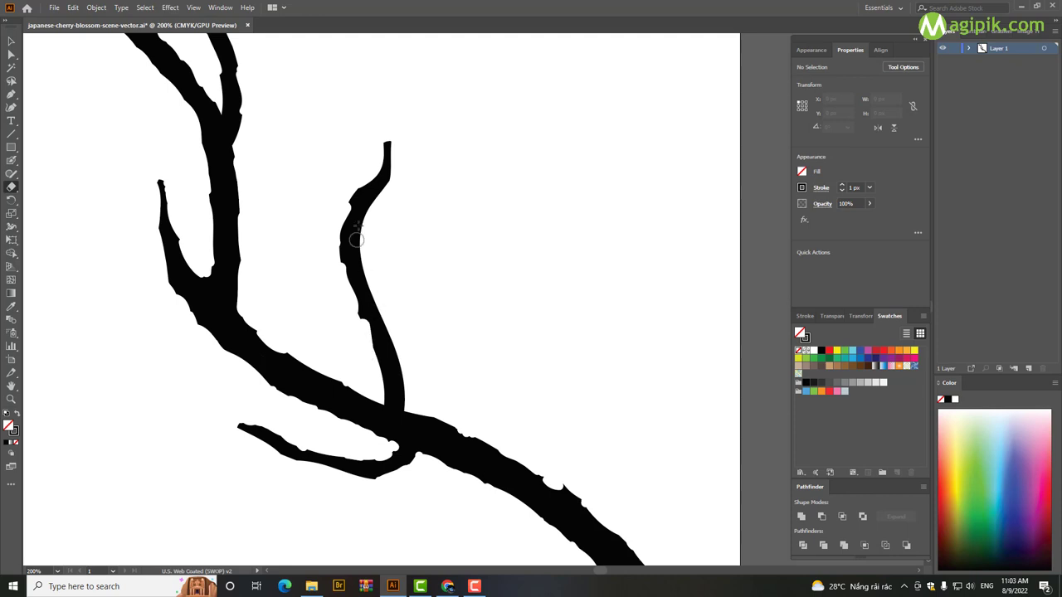
{"action": "mouse_move", "coordinate": [363, 244]}
{"action": "left_mouse_down"}
{"action": "mouse_move", "coordinate": [386, 304]}
{"action": "mouse_move", "coordinate": [368, 351]}
{"action": "left_mouse_up"}
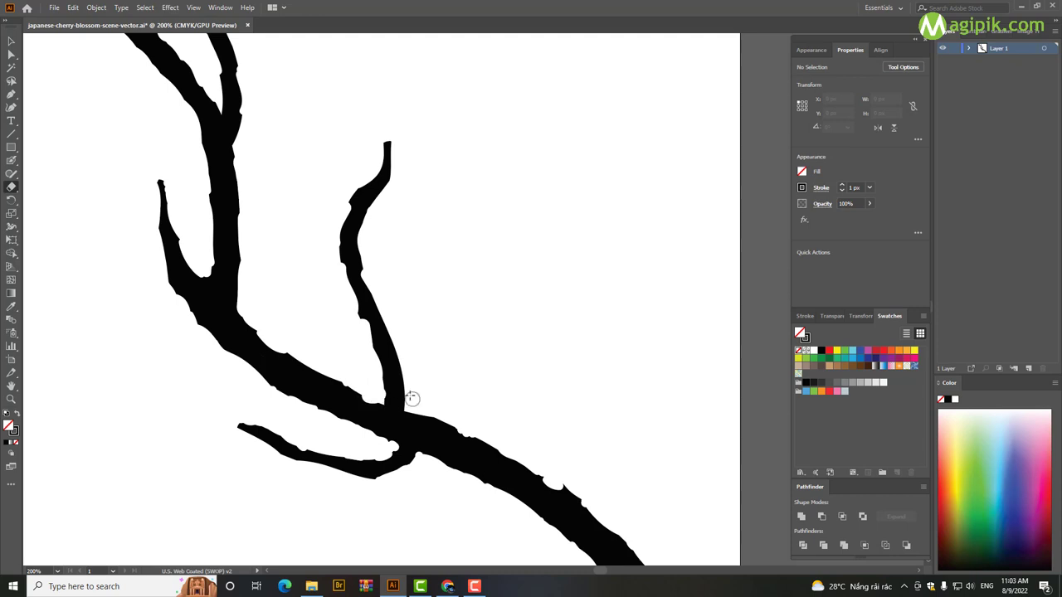
{"action": "left_click_drag", "start_coordinate": [399, 355], "coordinate": [410, 404]}
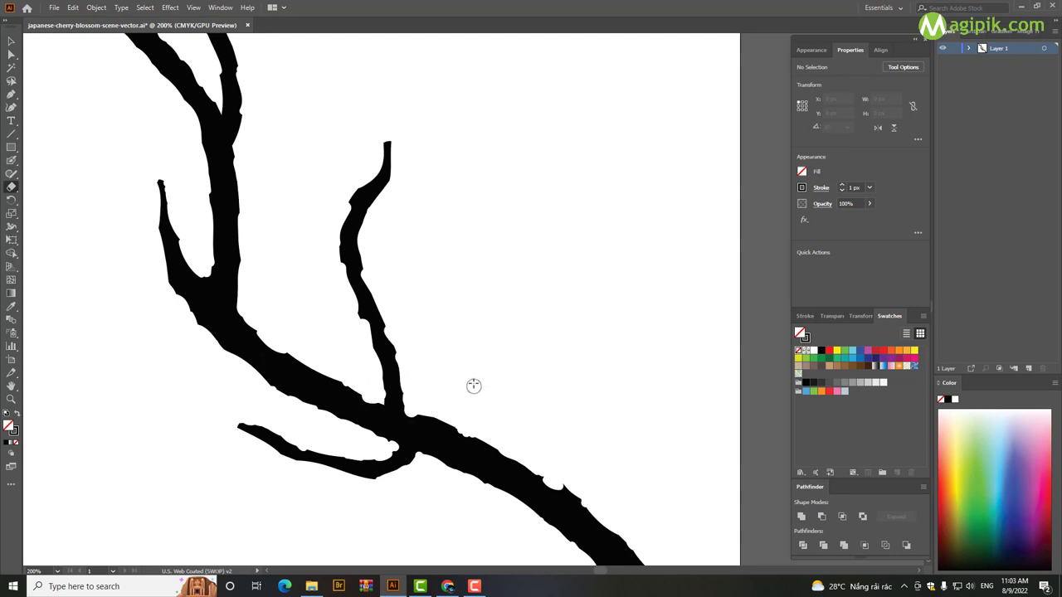
{"action": "scroll", "coordinate": [363, 259], "scroll_direction": "down", "scroll_amount": 2}
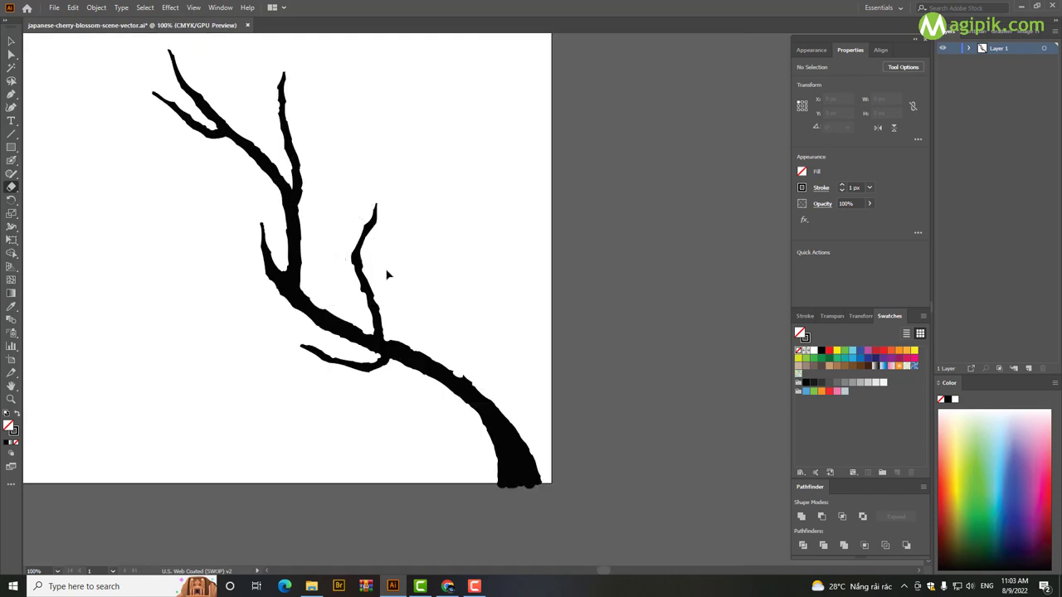
Thicken the trunk's lower-left edge with black paint and trim away its lower-right edge
{"action": "scroll", "coordinate": [387, 275], "scroll_direction": "down", "scroll_amount": 1}
{"action": "scroll", "coordinate": [328, 250], "scroll_direction": "up", "scroll_amount": 2}
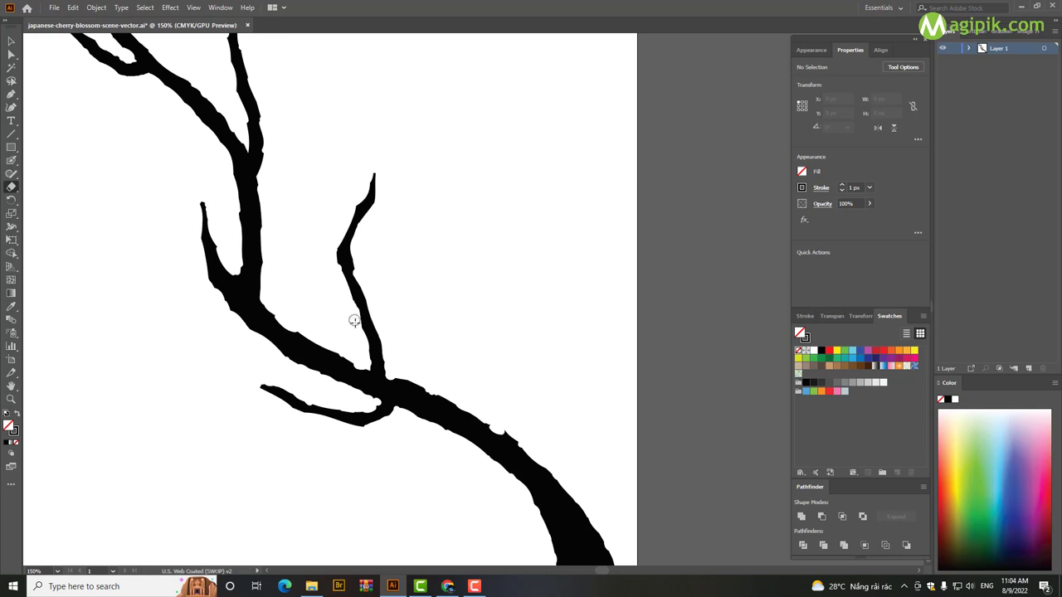
{"action": "scroll", "coordinate": [428, 372], "scroll_direction": "down", "scroll_amount": 1}
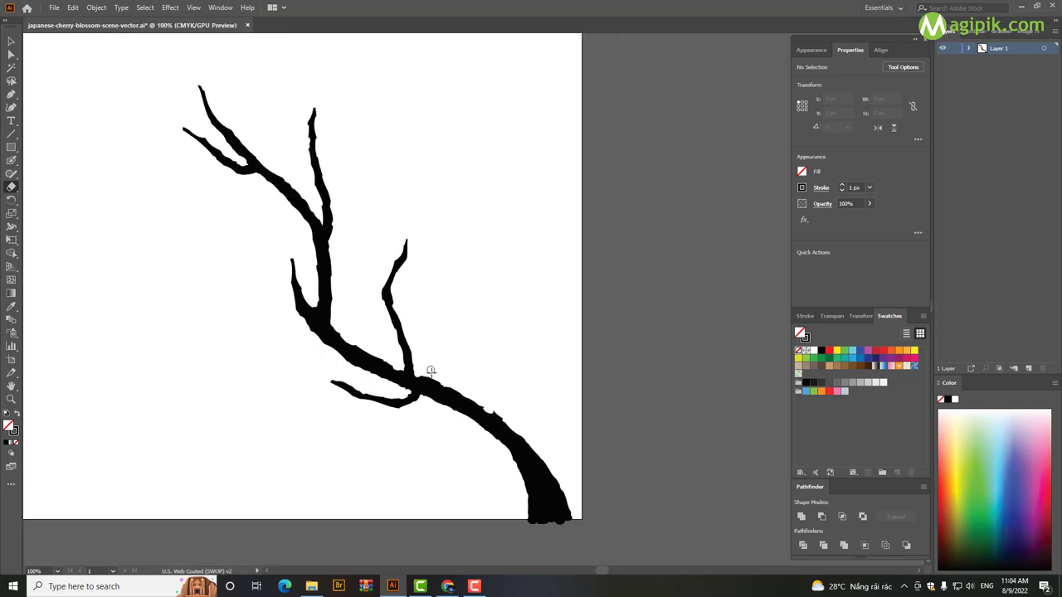
{"action": "scroll", "coordinate": [475, 392], "scroll_direction": "right", "scroll_amount": 1}
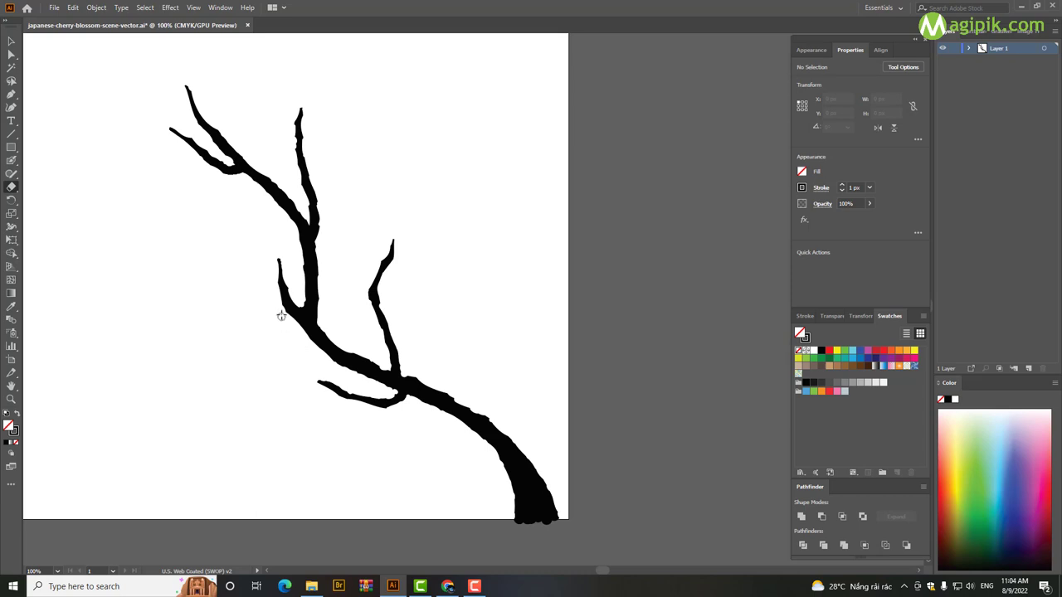
{"action": "scroll", "coordinate": [391, 365], "scroll_direction": "down", "scroll_amount": 2}
{"action": "scroll", "coordinate": [254, 321], "scroll_direction": "up", "scroll_amount": 3}
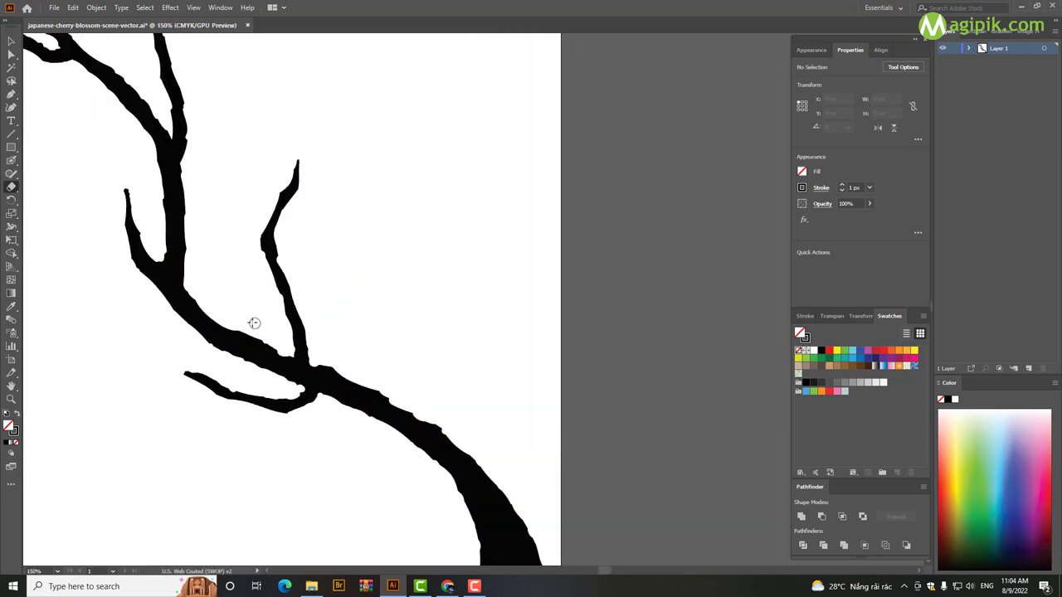
{"action": "scroll", "coordinate": [242, 326], "scroll_direction": "down", "scroll_amount": 2}
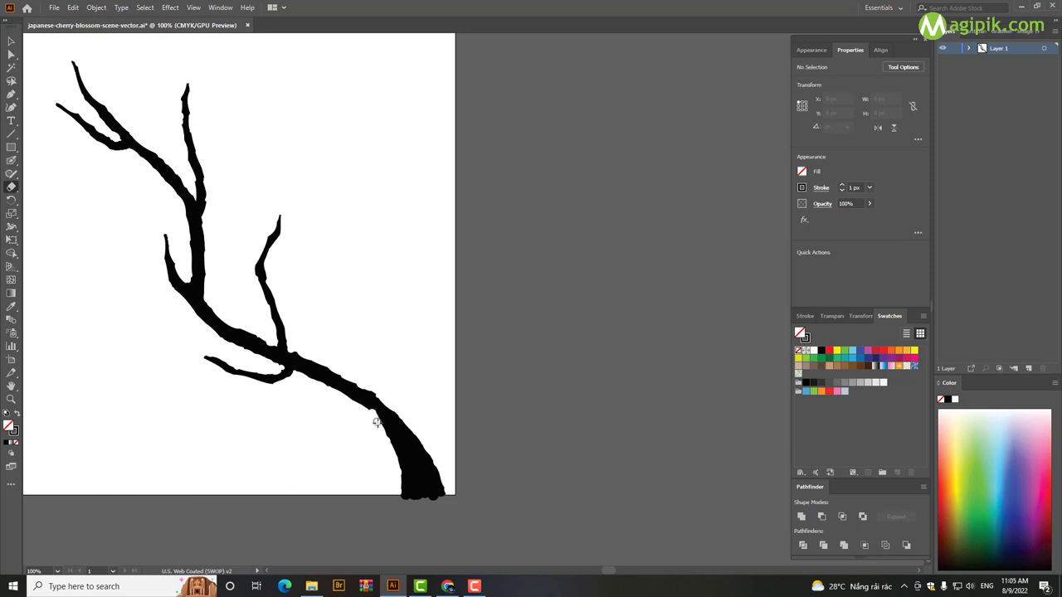
{"action": "scroll", "coordinate": [375, 433], "scroll_direction": "down", "scroll_amount": 1}
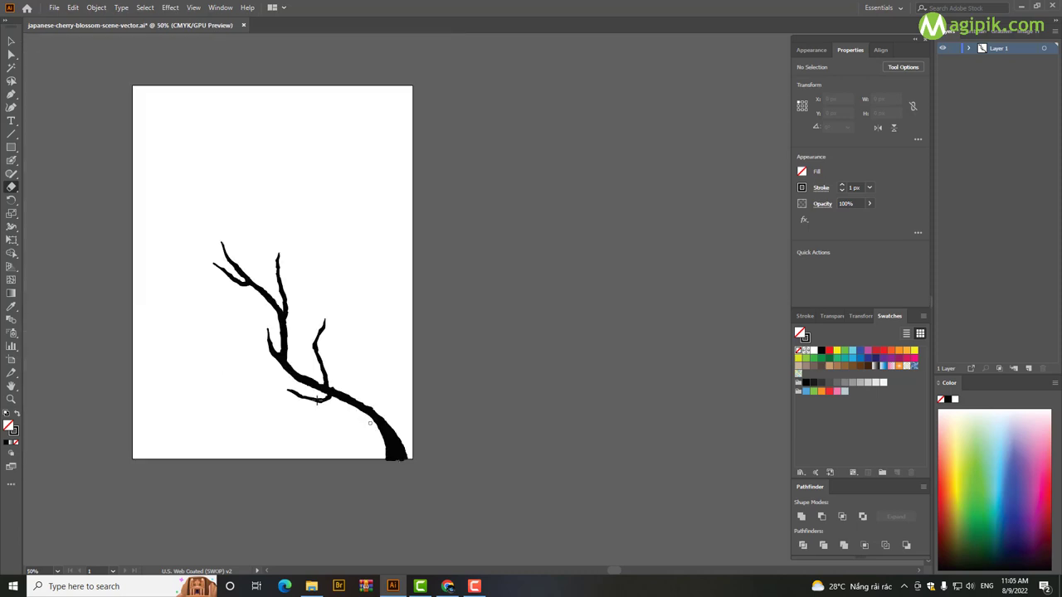
{"action": "scroll", "coordinate": [274, 366], "scroll_direction": "up", "scroll_amount": 2}
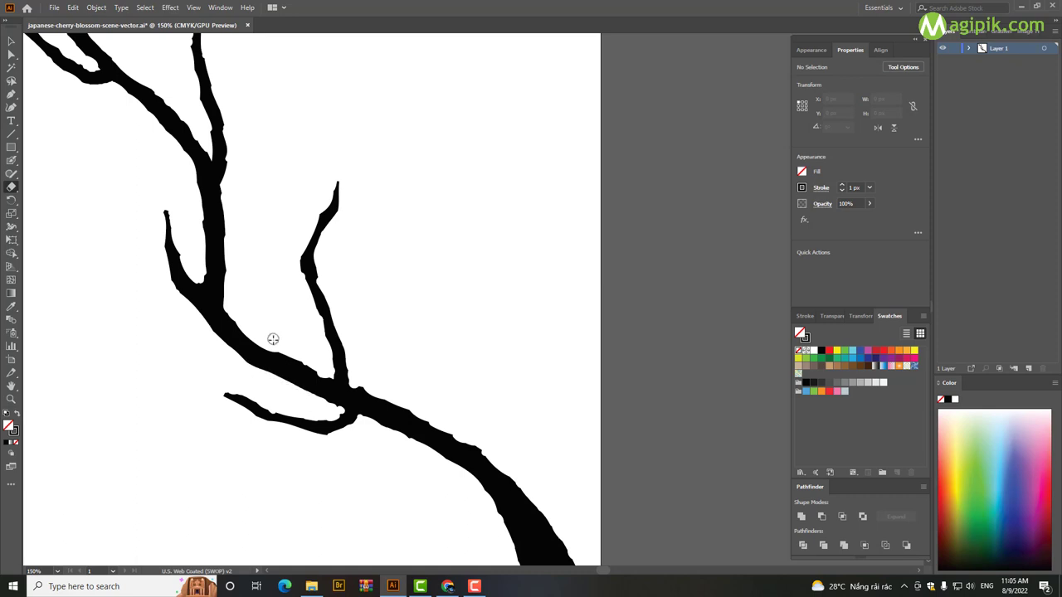
{"action": "scroll", "coordinate": [319, 369], "scroll_direction": "down", "scroll_amount": 1}
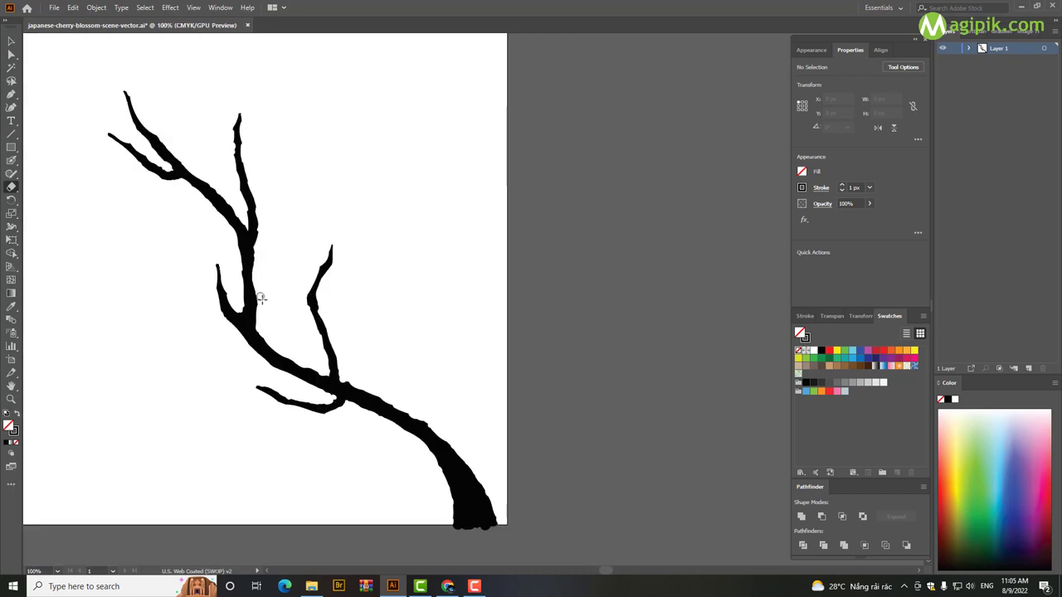
{"action": "scroll", "coordinate": [260, 299], "scroll_direction": "up", "scroll_amount": 1}
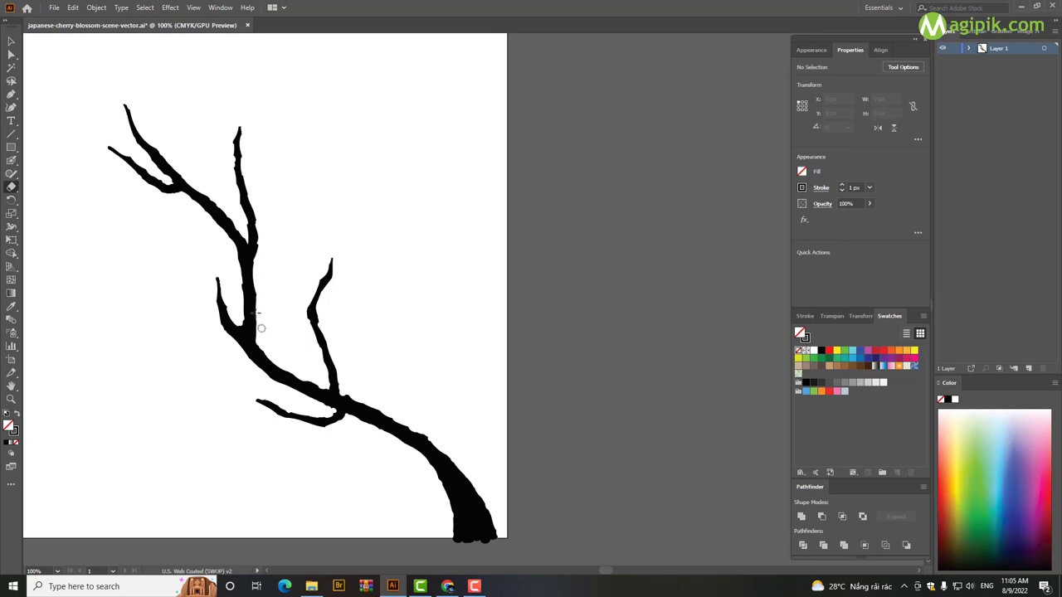
{"action": "scroll", "coordinate": [261, 329], "scroll_direction": "up", "scroll_amount": 3}
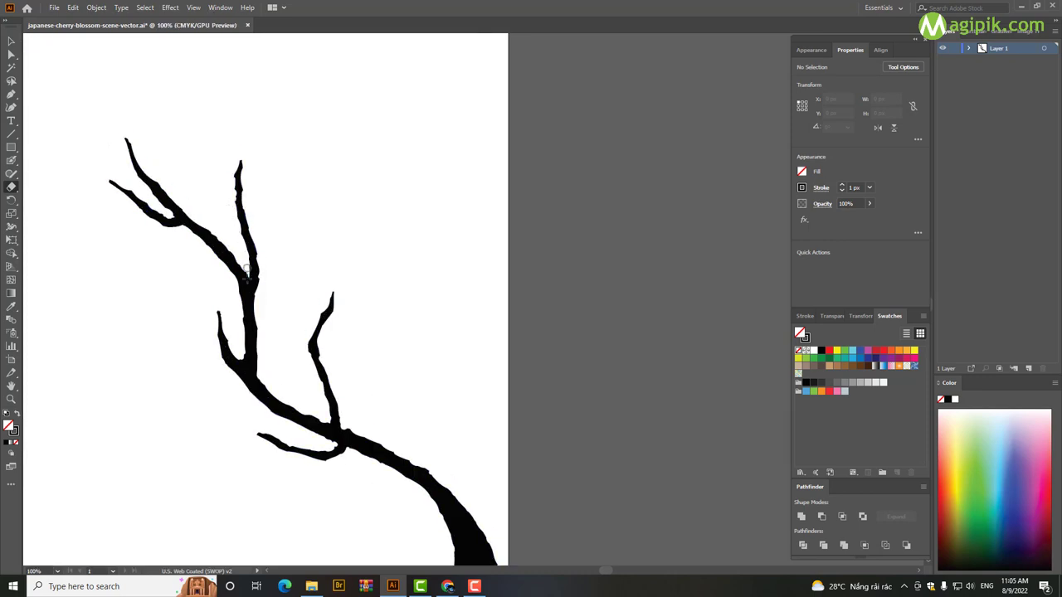
{"action": "scroll", "coordinate": [299, 385], "scroll_direction": "down", "scroll_amount": 1}
{"action": "scroll", "coordinate": [249, 290], "scroll_direction": "up", "scroll_amount": 3}
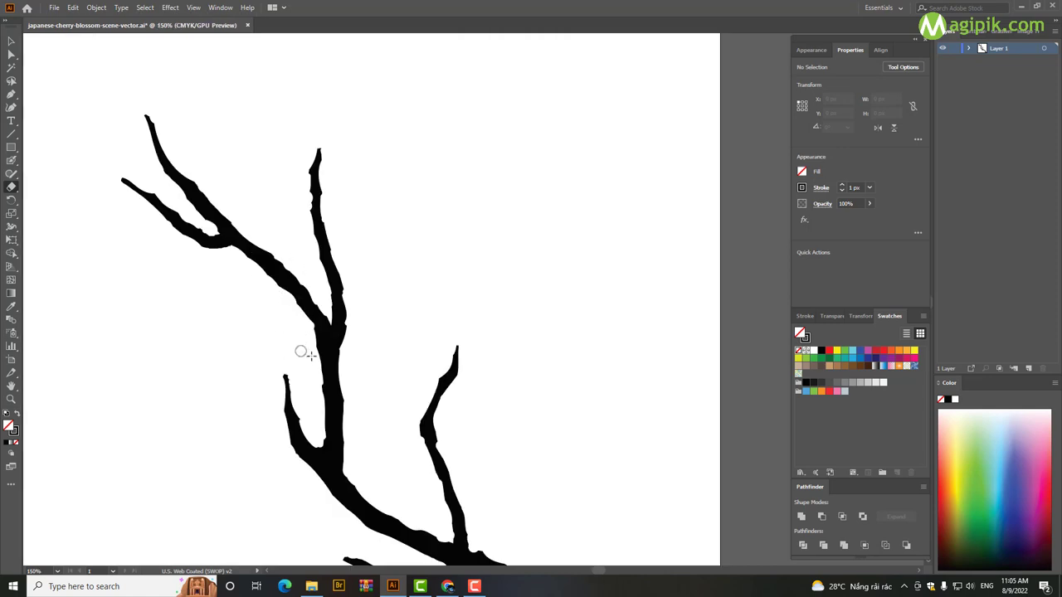
{"action": "scroll", "coordinate": [357, 365], "scroll_direction": "down", "scroll_amount": 2}
{"action": "scroll", "coordinate": [409, 410], "scroll_direction": "up", "scroll_amount": 2}
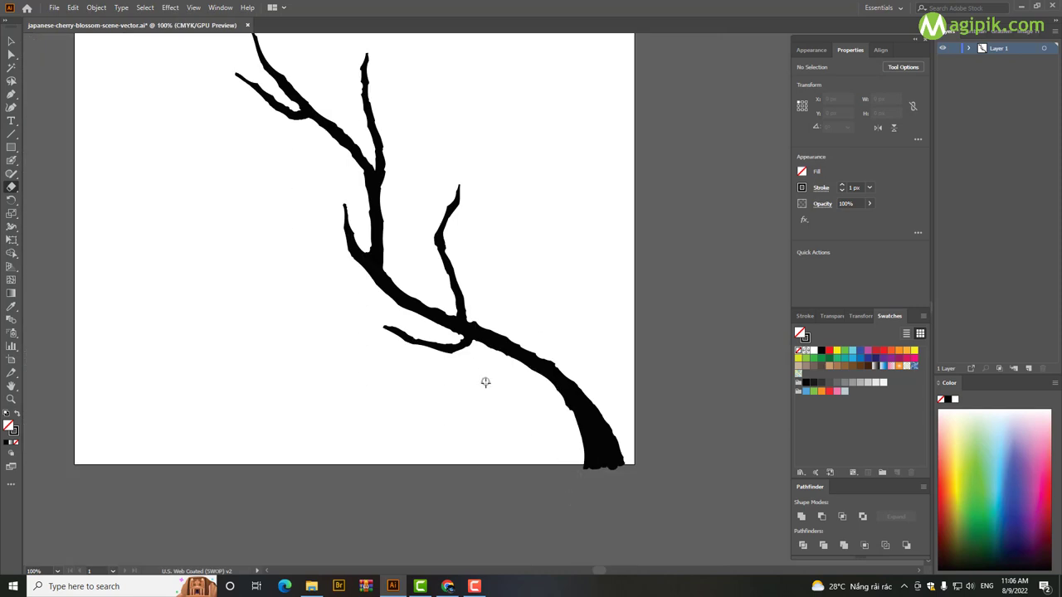
{"action": "left_click_drag", "start_coordinate": [572, 411], "coordinate": [581, 466]}
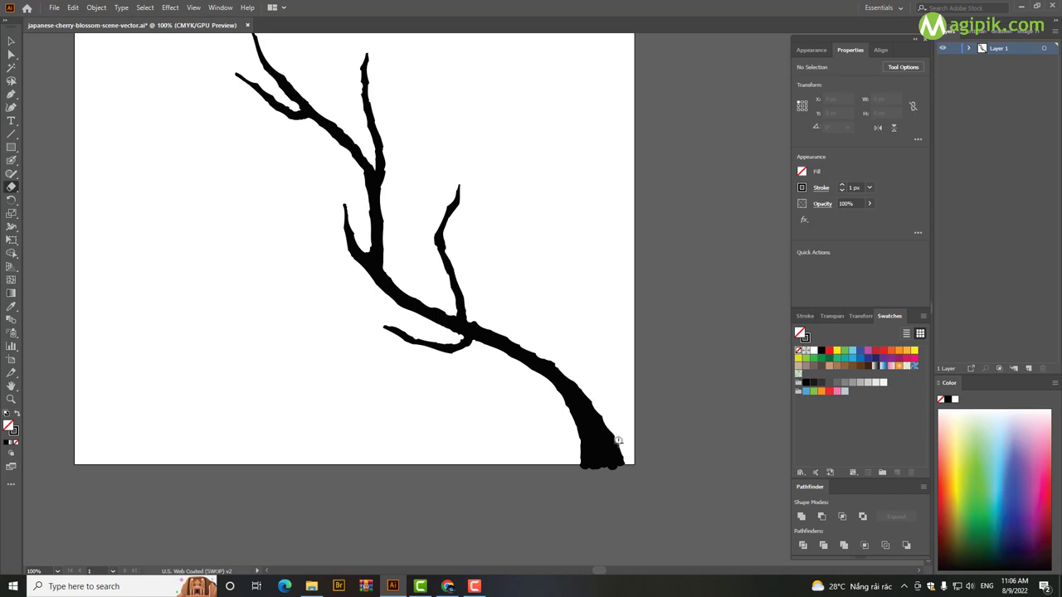
{"action": "left_click_drag", "start_coordinate": [619, 440], "coordinate": [629, 469]}
{"action": "scroll", "coordinate": [88, 137], "scroll_direction": "up", "scroll_amount": 3}
Paint a short new twig on the upper branch with the Blob Brush, undoing a stray blob
{"action": "key", "text": "shift+b"}
{"action": "left_click_drag", "start_coordinate": [289, 100], "coordinate": [282, 109]}
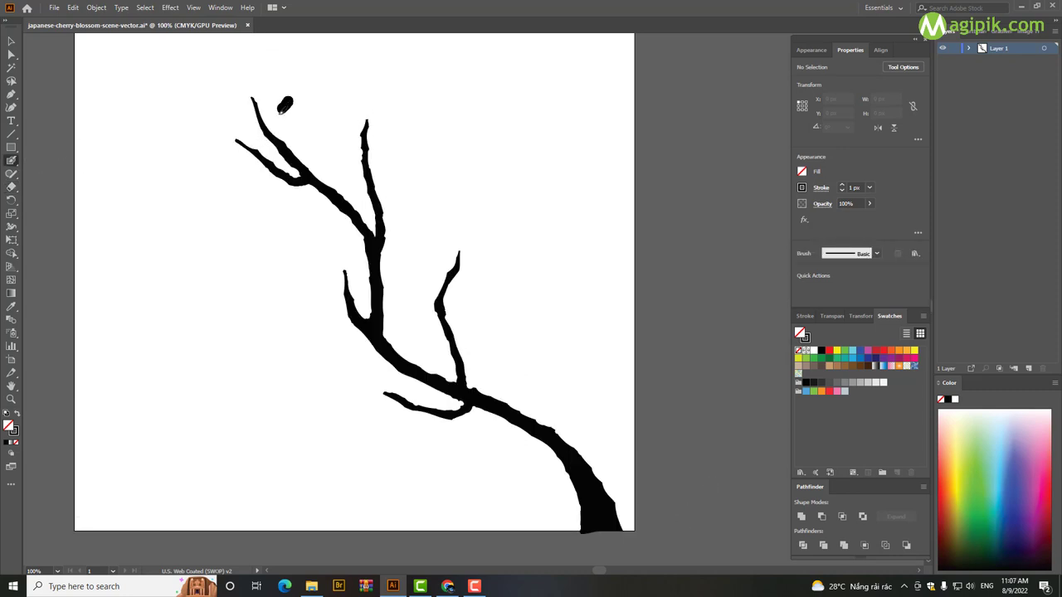
{"action": "key", "text": "ctrl+z"}
{"action": "left_click_drag", "start_coordinate": [294, 117], "coordinate": [298, 143]}
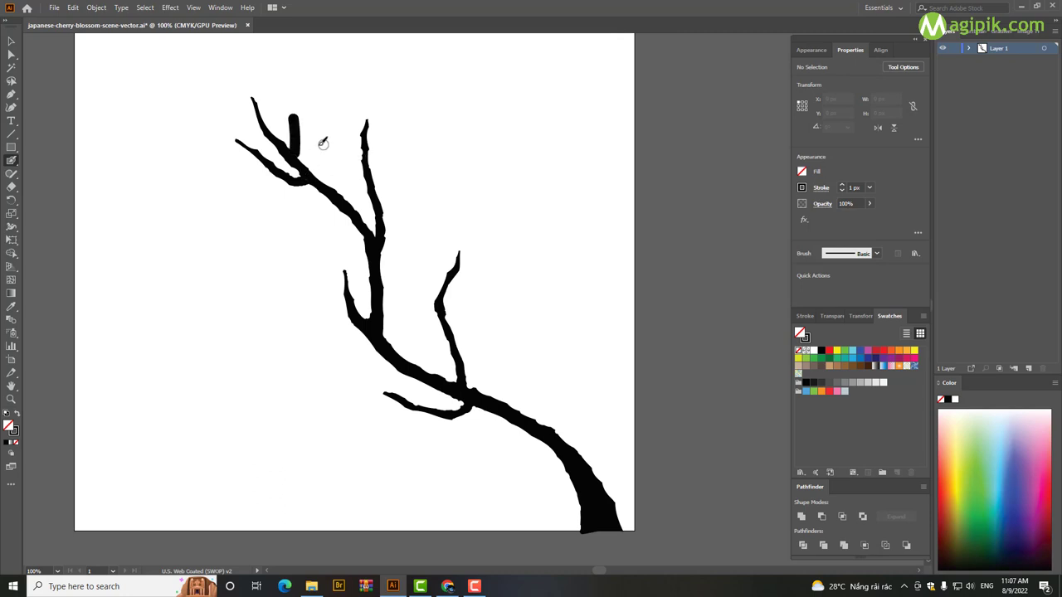
Shave the new twig stub thinner with the Eraser and return to the Selection tool
{"action": "left_click", "coordinate": [9, 186]}
{"action": "scroll", "coordinate": [315, 137], "scroll_direction": "up", "scroll_amount": 2}
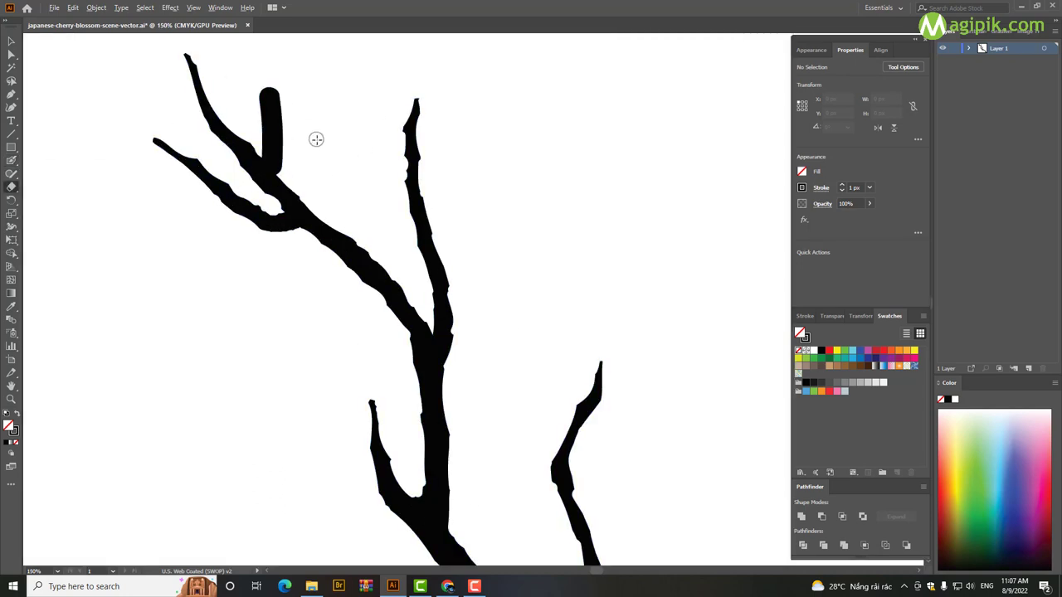
{"action": "mouse_move", "coordinate": [268, 92]}
{"action": "left_mouse_down"}
{"action": "mouse_move", "coordinate": [292, 134]}
{"action": "mouse_move", "coordinate": [261, 94]}
{"action": "mouse_move", "coordinate": [277, 131]}
{"action": "mouse_move", "coordinate": [261, 124]}
{"action": "mouse_move", "coordinate": [264, 148]}
{"action": "left_mouse_up"}
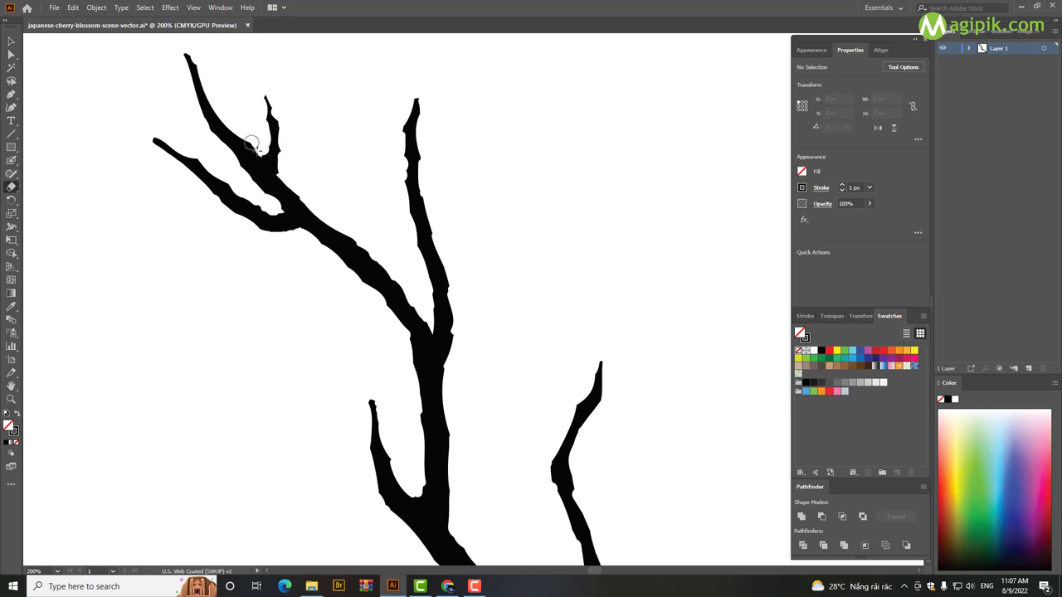
{"action": "key", "text": "ctrl+minus"}
{"action": "key", "text": "ctrl+minus"}
{"action": "key", "text": "ctrl+minus"}
{"action": "key", "text": "ctrl+plus"}
{"action": "key", "text": "v"}
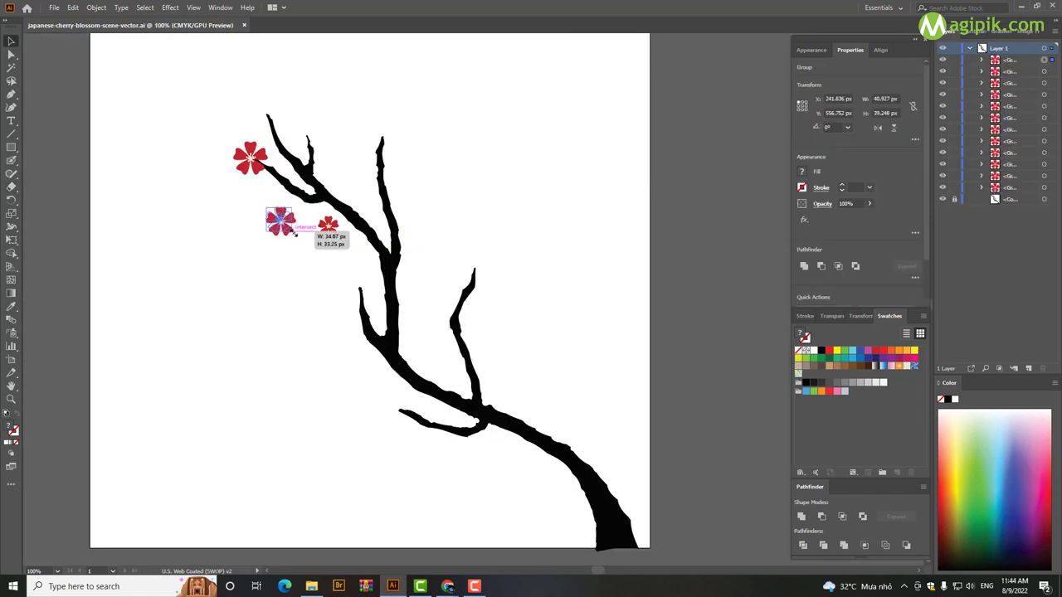
Duplicate a flower near the top branch and shrink four flowers together
{"action": "left_click_drag", "start_coordinate": [295, 233], "coordinate": [295, 234]}
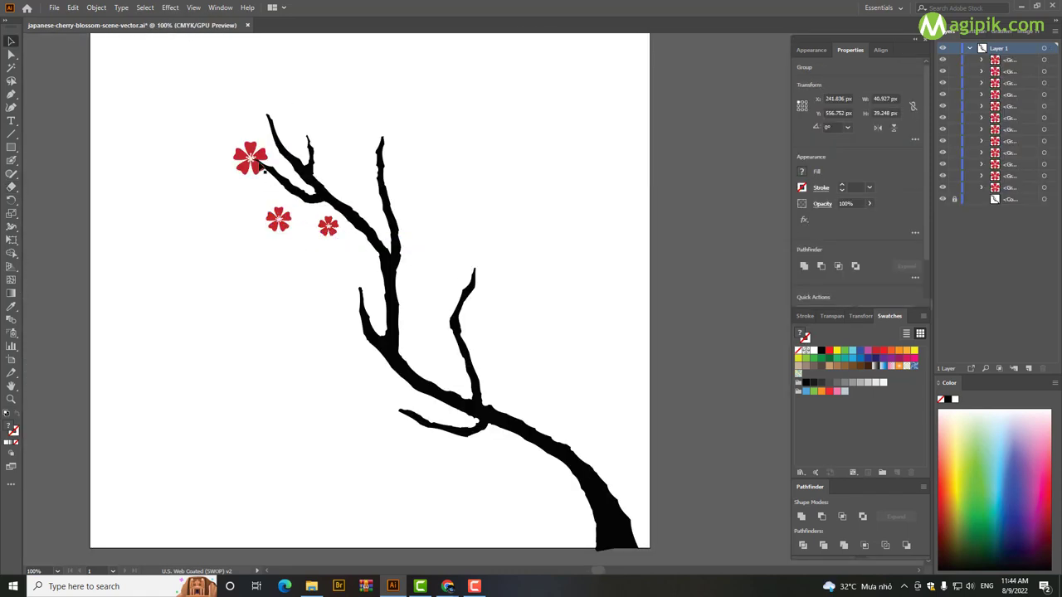
{"action": "left_click", "coordinate": [250, 158]}
{"action": "mouse_move", "coordinate": [250, 158]}
{"action": "left_mouse_down"}
{"action": "mouse_move", "coordinate": [472, 296]}
{"action": "mouse_move", "coordinate": [281, 142]}
{"action": "mouse_move", "coordinate": [388, 154]}
{"action": "left_mouse_up"}
{"action": "scroll", "coordinate": [389, 154], "scroll_direction": "down", "scroll_amount": 5}
{"action": "scroll", "coordinate": [340, 174], "scroll_direction": "up", "scroll_amount": 5}
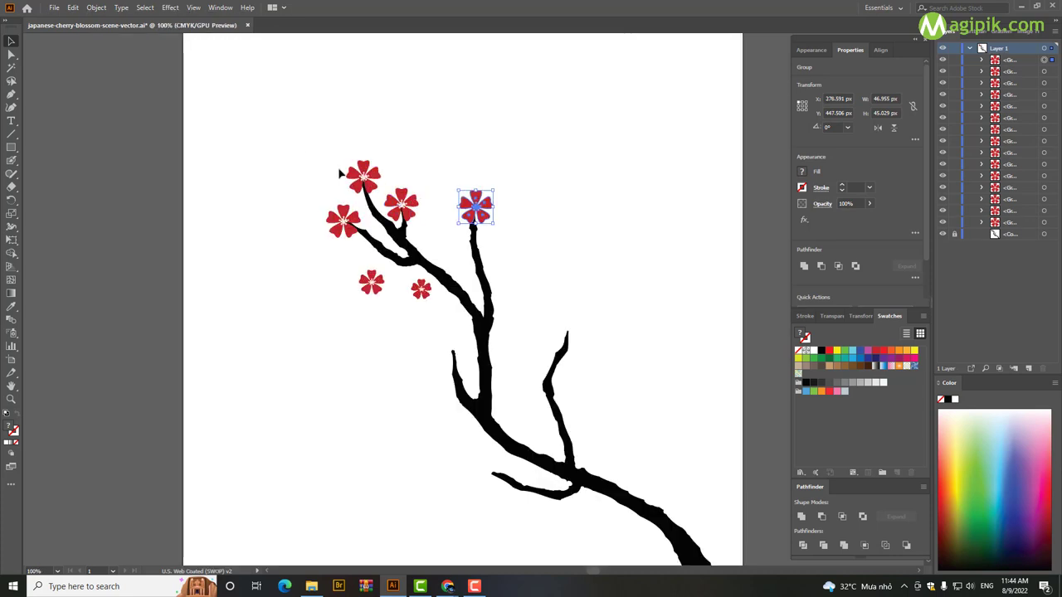
{"action": "mouse_move", "coordinate": [282, 136]}
{"action": "left_mouse_down"}
{"action": "mouse_move", "coordinate": [529, 249]}
{"action": "mouse_move", "coordinate": [478, 234]}
{"action": "left_mouse_up"}
{"action": "left_click", "coordinate": [515, 249]}
Reposition flowers and place several copies along the upper branch
{"action": "left_click_drag", "start_coordinate": [461, 200], "coordinate": [469, 214]}
{"action": "mouse_move", "coordinate": [392, 199]}
{"action": "left_mouse_down"}
{"action": "mouse_move", "coordinate": [406, 210]}
{"action": "mouse_move", "coordinate": [361, 239]}
{"action": "mouse_move", "coordinate": [566, 358]}
{"action": "left_mouse_up"}
{"action": "mouse_move", "coordinate": [465, 216]}
{"action": "left_mouse_down"}
{"action": "mouse_move", "coordinate": [441, 363]}
{"action": "mouse_move", "coordinate": [510, 476]}
{"action": "left_mouse_up"}
{"action": "left_click", "coordinate": [427, 335]}
{"action": "mouse_move", "coordinate": [373, 286]}
{"action": "left_mouse_down"}
{"action": "mouse_move", "coordinate": [422, 245]}
{"action": "mouse_move", "coordinate": [382, 201]}
{"action": "left_mouse_up"}
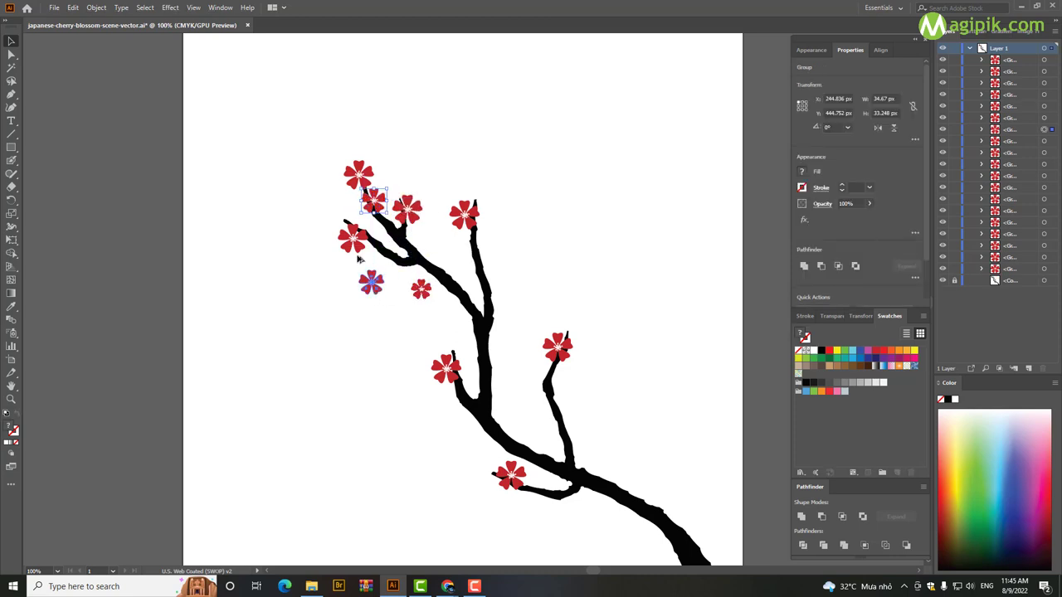
{"action": "mouse_move", "coordinate": [371, 280]}
{"action": "left_mouse_down"}
{"action": "mouse_move", "coordinate": [379, 240]}
{"action": "mouse_move", "coordinate": [469, 324]}
{"action": "mouse_move", "coordinate": [490, 396]}
{"action": "mouse_move", "coordinate": [558, 449]}
{"action": "left_mouse_up"}
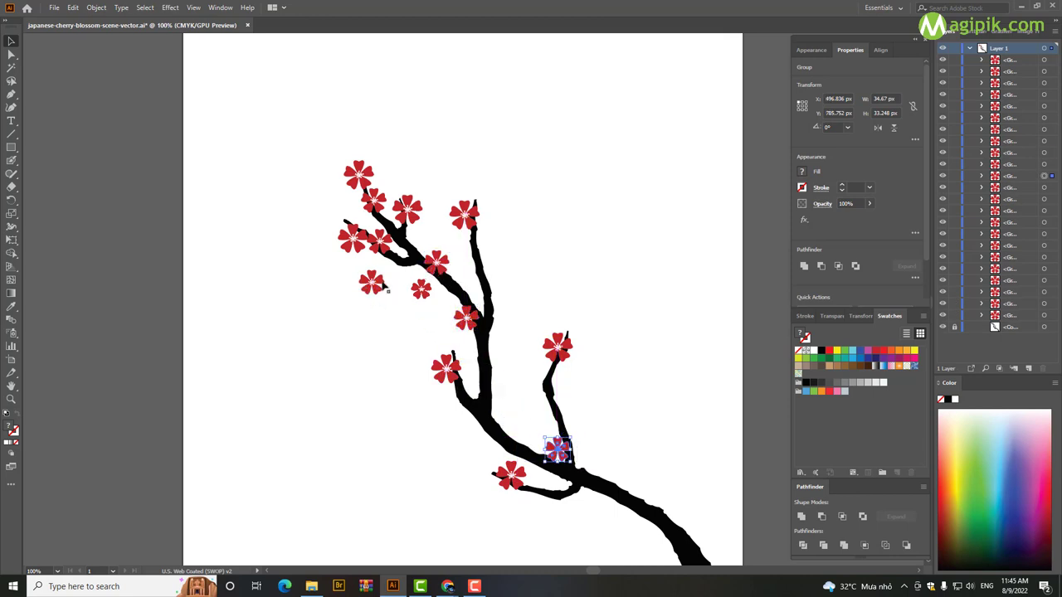
{"action": "mouse_move", "coordinate": [371, 285]}
{"action": "left_mouse_down"}
{"action": "mouse_move", "coordinate": [485, 260]}
{"action": "mouse_move", "coordinate": [474, 421]}
{"action": "left_mouse_up"}
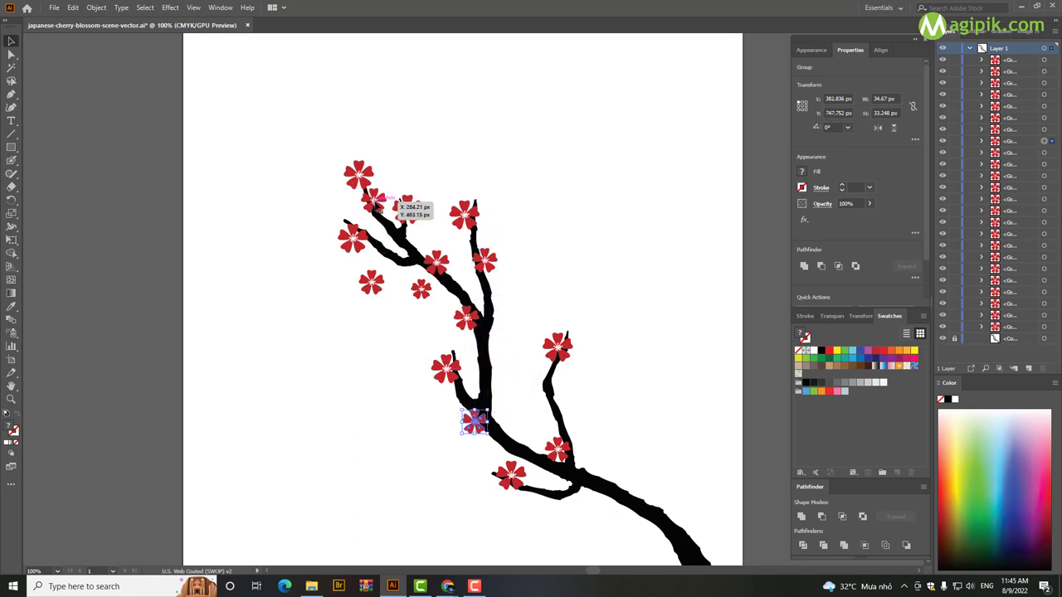
Copy flowers to the right branch and lower junction, and scatter small copies nearby
{"action": "mouse_move", "coordinate": [375, 199]}
{"action": "left_mouse_down"}
{"action": "mouse_move", "coordinate": [550, 404]}
{"action": "mouse_move", "coordinate": [536, 394]}
{"action": "left_mouse_up"}
{"action": "left_click", "coordinate": [371, 282]}
{"action": "mouse_move", "coordinate": [349, 240]}
{"action": "left_mouse_down"}
{"action": "mouse_move", "coordinate": [584, 471]}
{"action": "mouse_move", "coordinate": [610, 477]}
{"action": "left_mouse_up"}
{"action": "key", "text": "ctrl+minus"}
{"action": "mouse_move", "coordinate": [479, 319]}
{"action": "left_mouse_down"}
{"action": "mouse_move", "coordinate": [410, 265]}
{"action": "mouse_move", "coordinate": [471, 248]}
{"action": "left_mouse_up"}
{"action": "mouse_move", "coordinate": [498, 343]}
{"action": "left_mouse_down"}
{"action": "mouse_move", "coordinate": [485, 380]}
{"action": "mouse_move", "coordinate": [537, 434]}
{"action": "mouse_move", "coordinate": [541, 347]}
{"action": "mouse_move", "coordinate": [577, 336]}
{"action": "mouse_move", "coordinate": [516, 291]}
{"action": "left_mouse_up"}
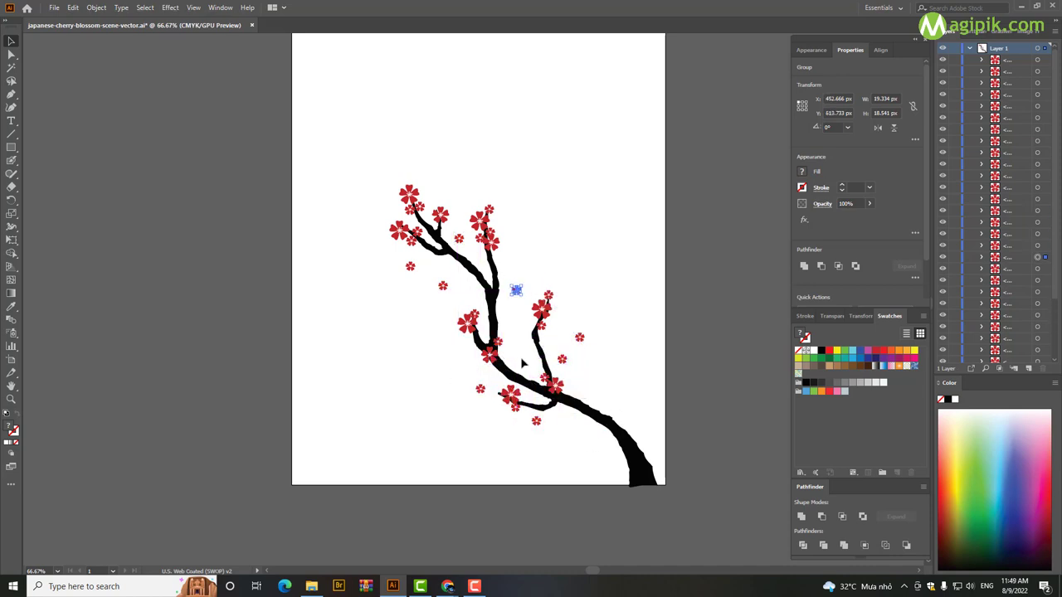
Copy small flowers into the empty space right of the branch
{"action": "left_click", "coordinate": [523, 362]}
{"action": "key", "text": "ctrl+minus"}
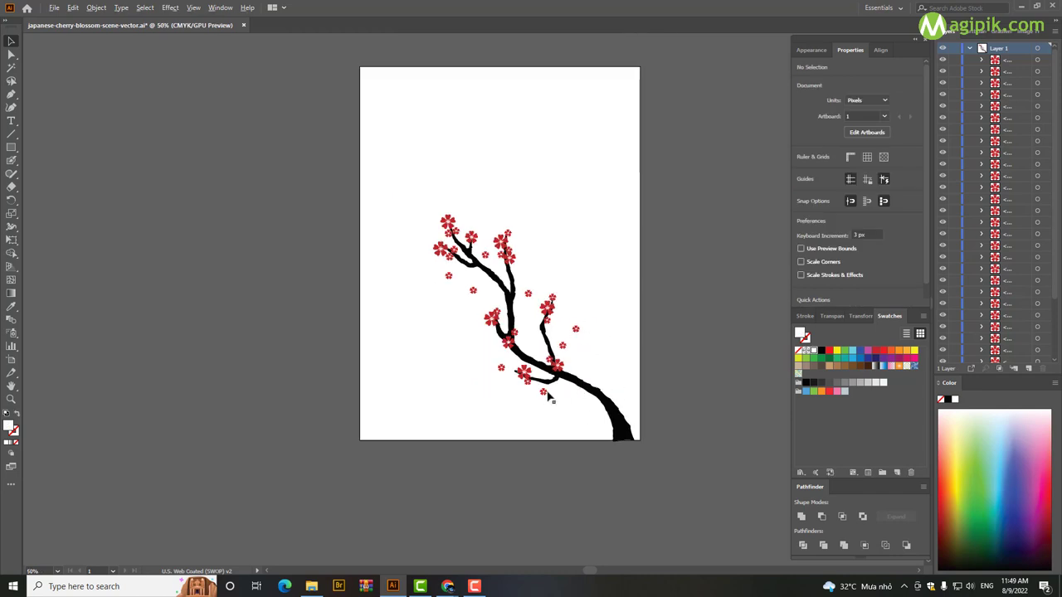
{"action": "left_click_drag", "start_coordinate": [547, 397], "coordinate": [579, 409]}
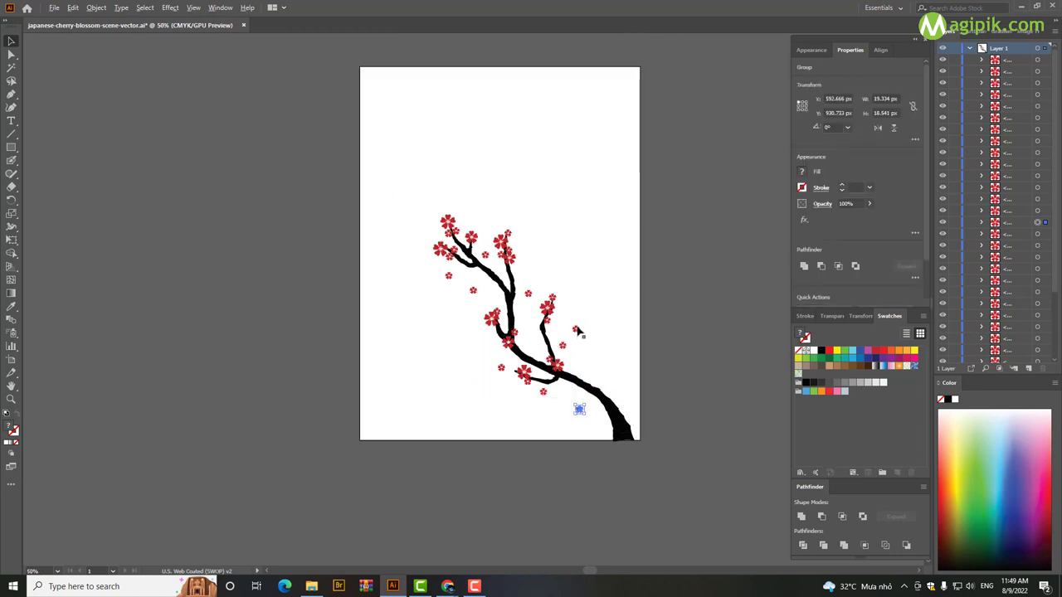
{"action": "left_click_drag", "start_coordinate": [579, 332], "coordinate": [611, 358]}
{"action": "left_click", "coordinate": [633, 332]}
{"action": "left_click_drag", "start_coordinate": [537, 333], "coordinate": [539, 329]}
Copy and move small flowers below and left of the branch
{"action": "key", "text": "ctrl+plus"}
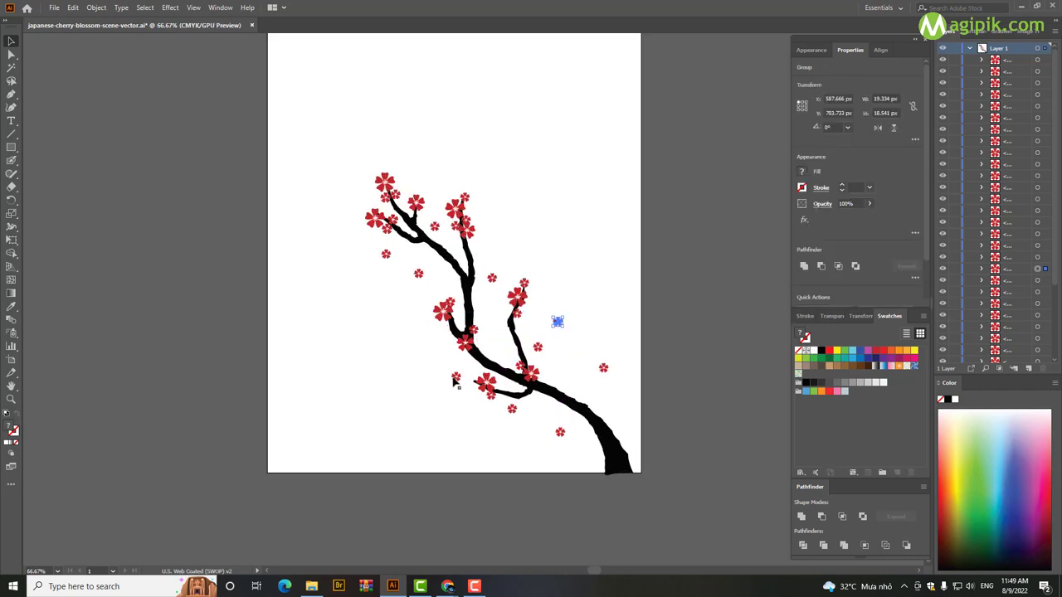
{"action": "mouse_move", "coordinate": [455, 380]}
{"action": "left_mouse_down"}
{"action": "mouse_move", "coordinate": [432, 421]}
{"action": "mouse_move", "coordinate": [390, 453]}
{"action": "left_mouse_up"}
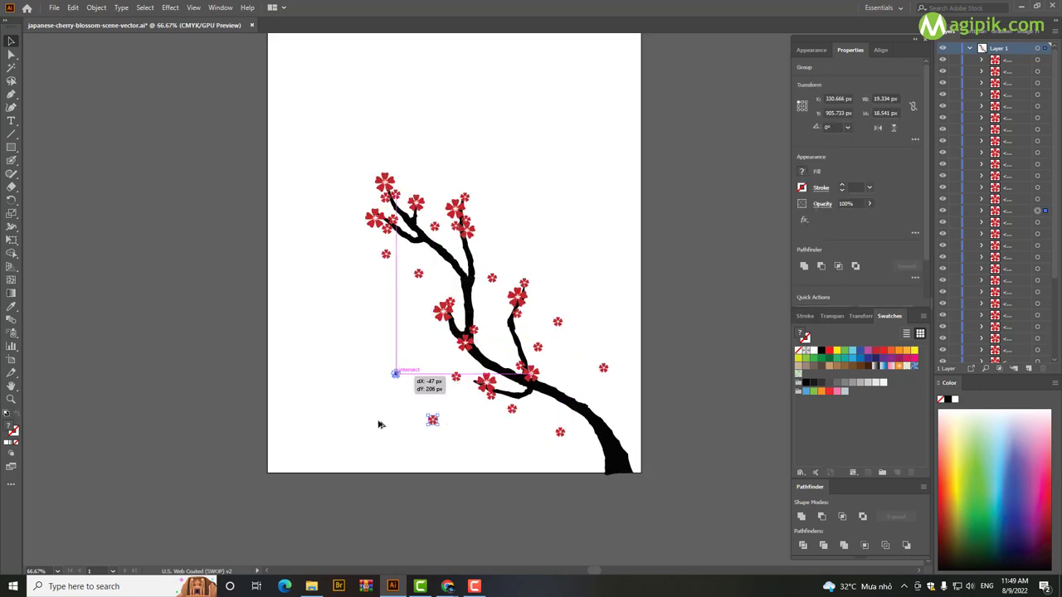
{"action": "left_click", "coordinate": [450, 450]}
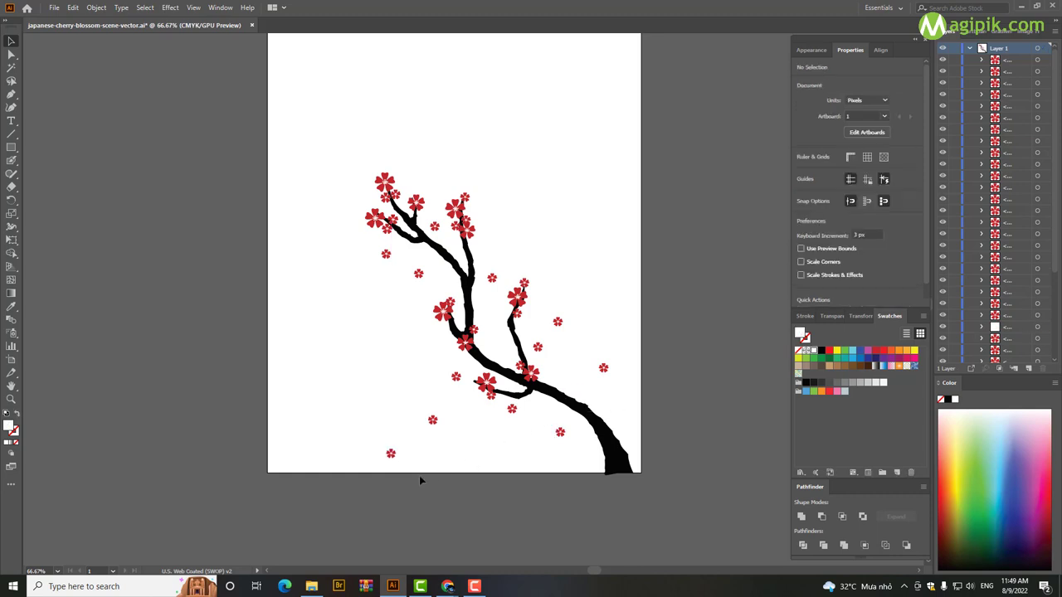
{"action": "left_click_drag", "start_coordinate": [417, 274], "coordinate": [389, 334]}
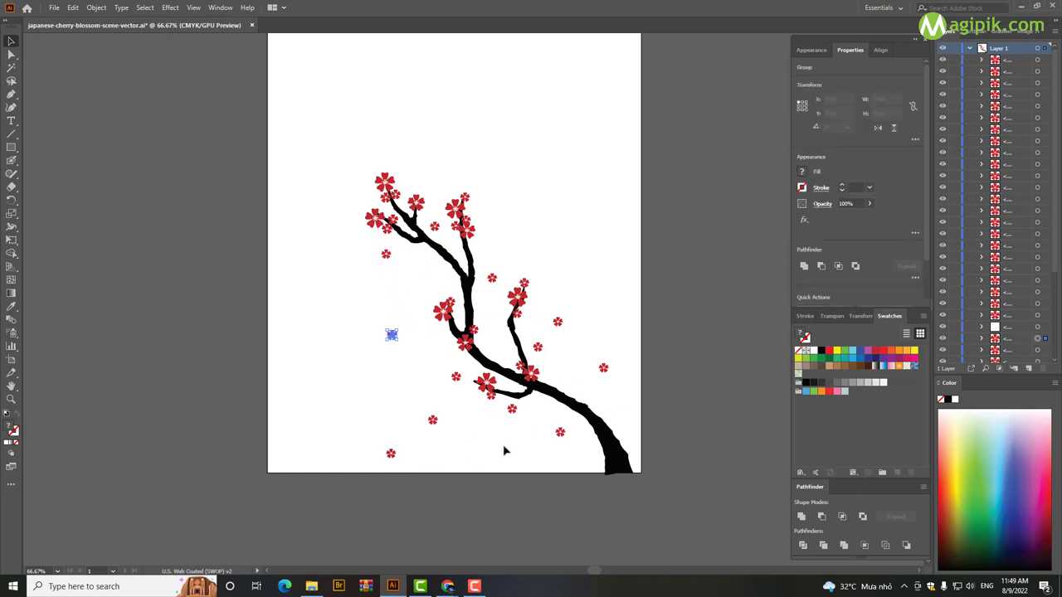
{"action": "left_click", "coordinate": [504, 448]}
{"action": "mouse_move", "coordinate": [387, 257]}
{"action": "left_mouse_down"}
{"action": "mouse_move", "coordinate": [403, 258]}
{"action": "mouse_move", "coordinate": [570, 436]}
{"action": "left_mouse_up"}
{"action": "left_click", "coordinate": [416, 308]}
{"action": "key", "text": "ctrl+minus"}
{"action": "key", "text": "ctrl+minus"}
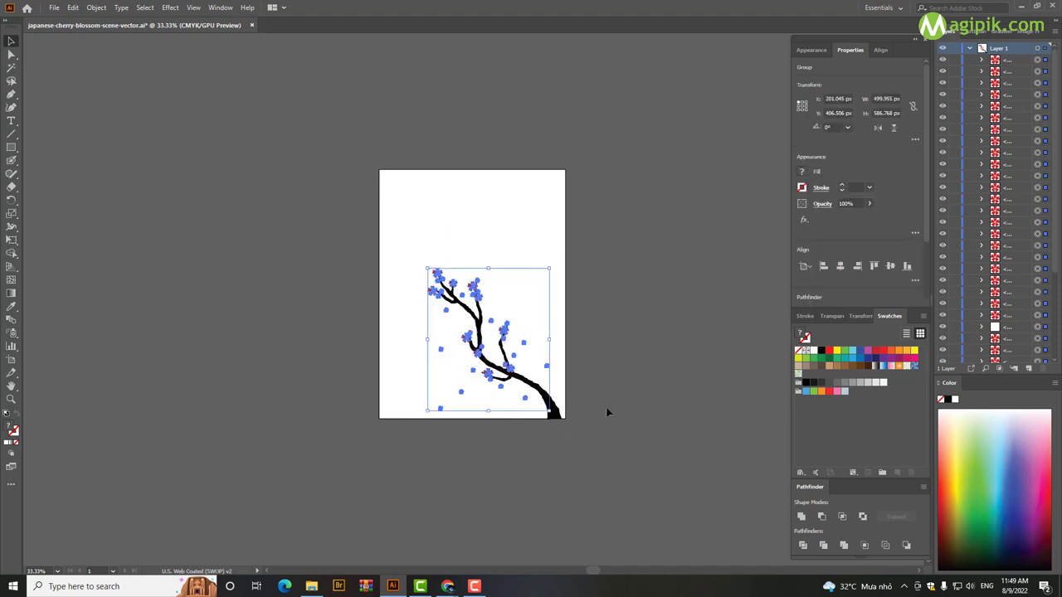
Select the whole branch with all blossoms and group it
{"action": "left_click", "coordinate": [606, 409]}
{"action": "scroll", "coordinate": [981, 261], "scroll_direction": "down", "scroll_amount": 5}
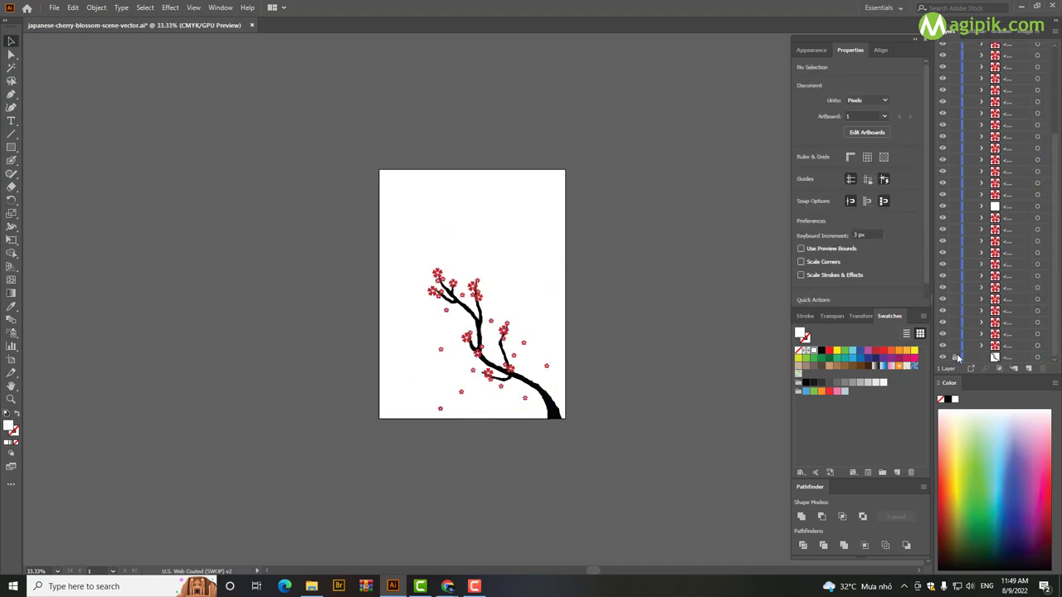
{"action": "left_click_drag", "start_coordinate": [392, 257], "coordinate": [586, 435]}
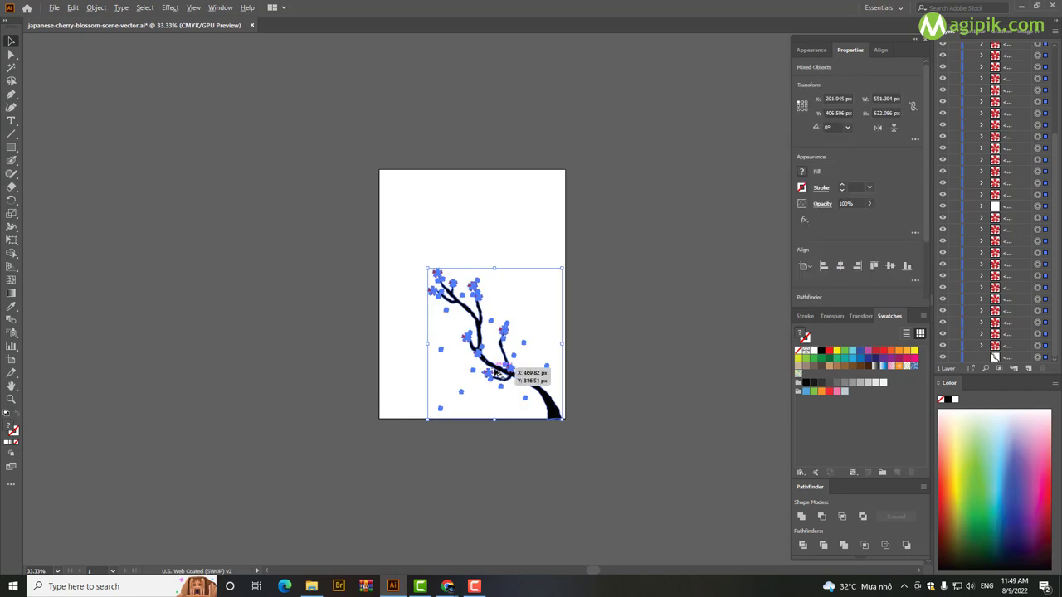
{"action": "key", "text": "ctrl+plus"}
{"action": "right_click", "coordinate": [521, 371]}
{"action": "left_click", "coordinate": [552, 437]}
Ungroup the branch artwork again and deselect it
{"action": "left_click", "coordinate": [671, 331]}
{"action": "key", "text": "ctrl+minus"}
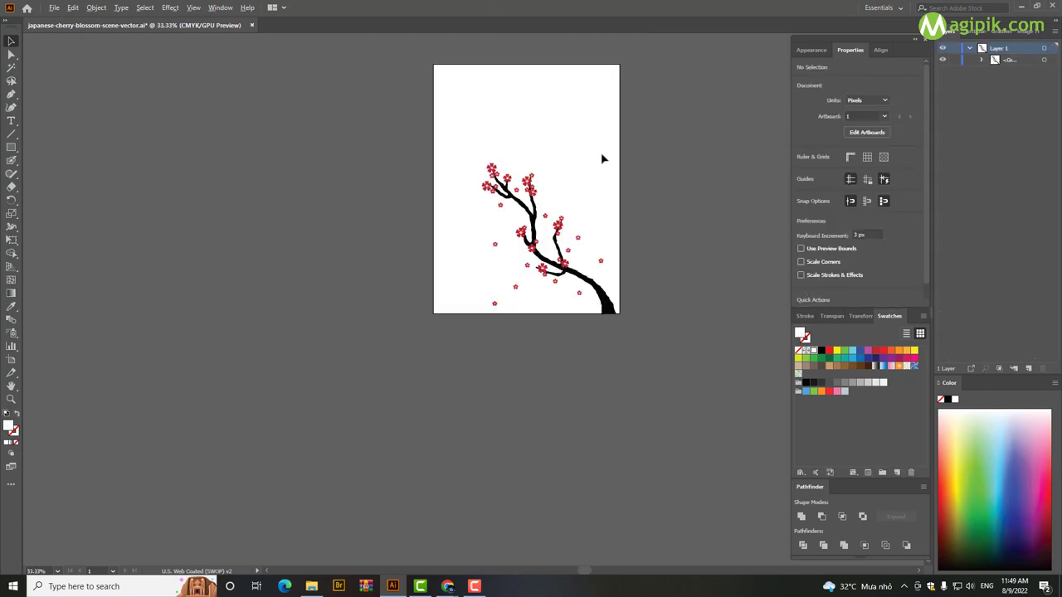
{"action": "key", "text": "ctrl+minus"}
{"action": "key", "text": "ctrl+plus"}
{"action": "key", "text": "ctrl+plus"}
{"action": "key", "text": "ctrl+plus"}
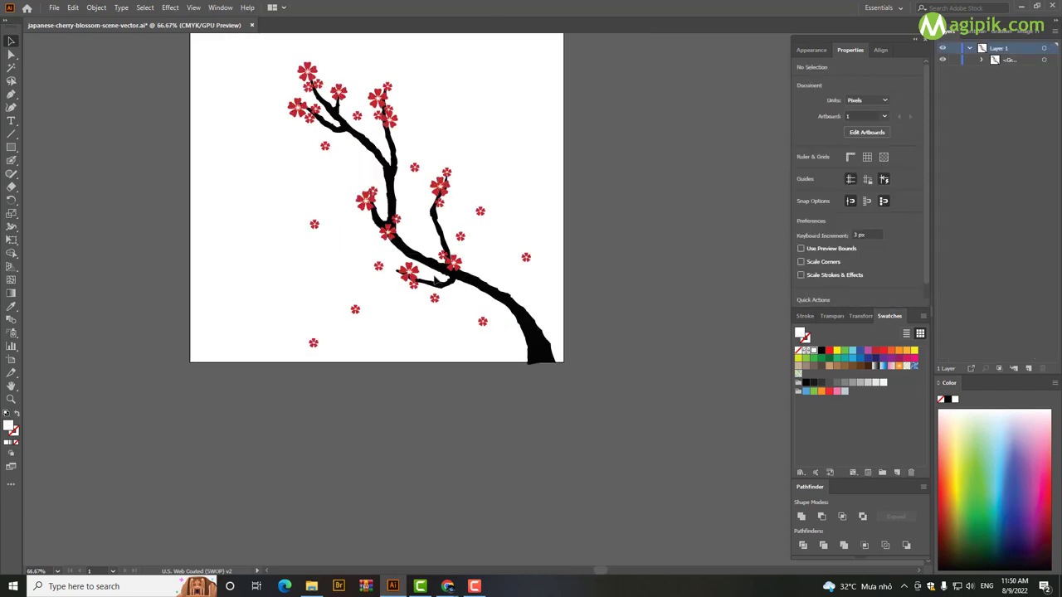
{"action": "scroll", "coordinate": [370, 306], "scroll_direction": "up", "scroll_amount": 2}
{"action": "right_click", "coordinate": [386, 216]}
{"action": "left_click", "coordinate": [439, 309]}
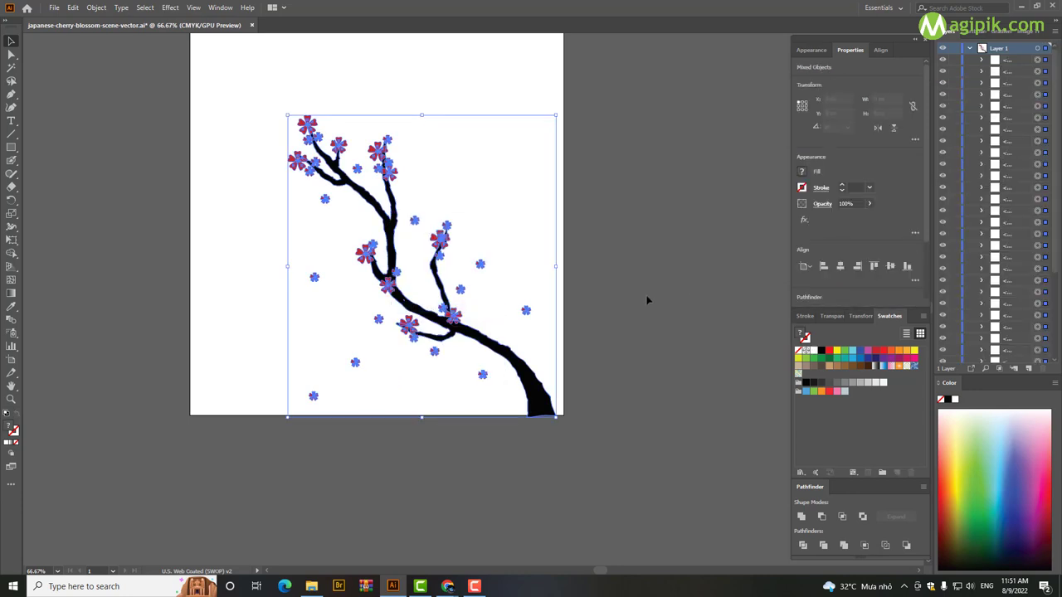
{"action": "left_click", "coordinate": [645, 299]}
Create Layer 2, move Layer 1's bottom object into it, and collapse Layer 1
{"action": "left_click", "coordinate": [965, 48]}
{"action": "left_click", "coordinate": [966, 48]}
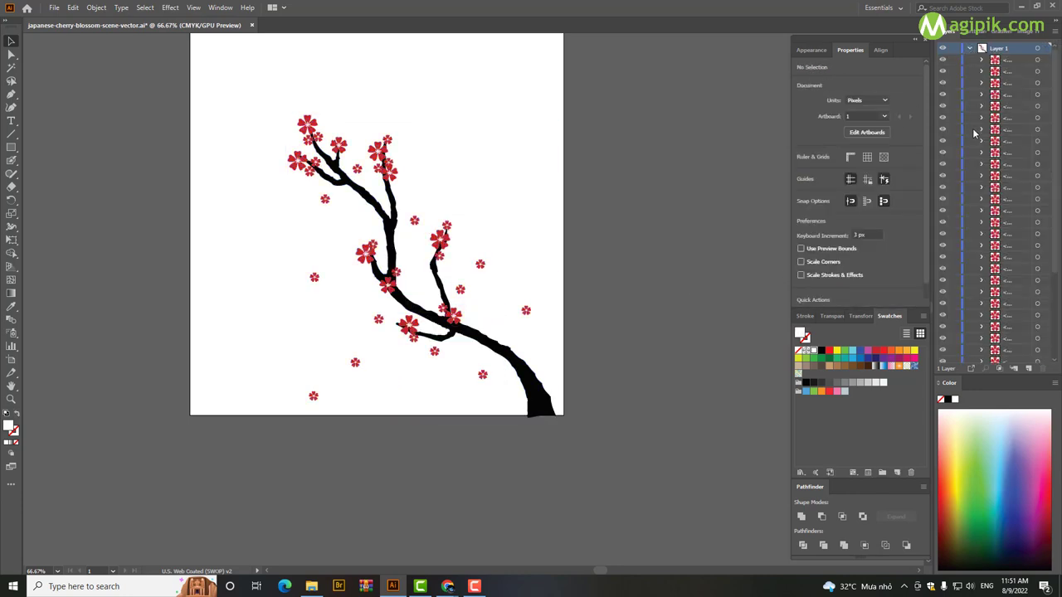
{"action": "scroll", "coordinate": [977, 135], "scroll_direction": "down", "scroll_amount": 2}
{"action": "scroll", "coordinate": [972, 107], "scroll_direction": "up", "scroll_amount": 2}
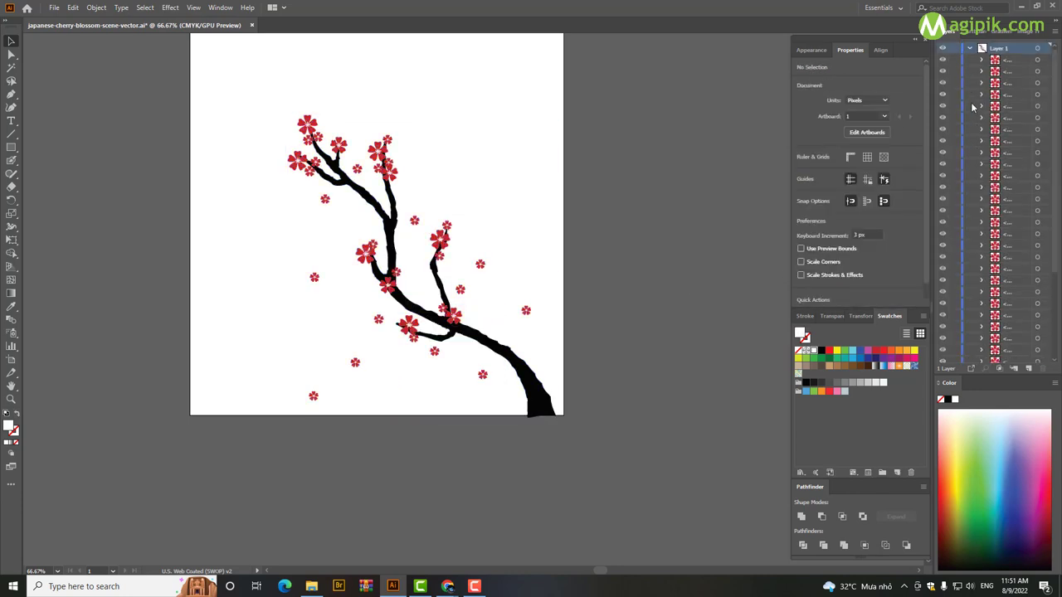
{"action": "left_click", "coordinate": [969, 48]}
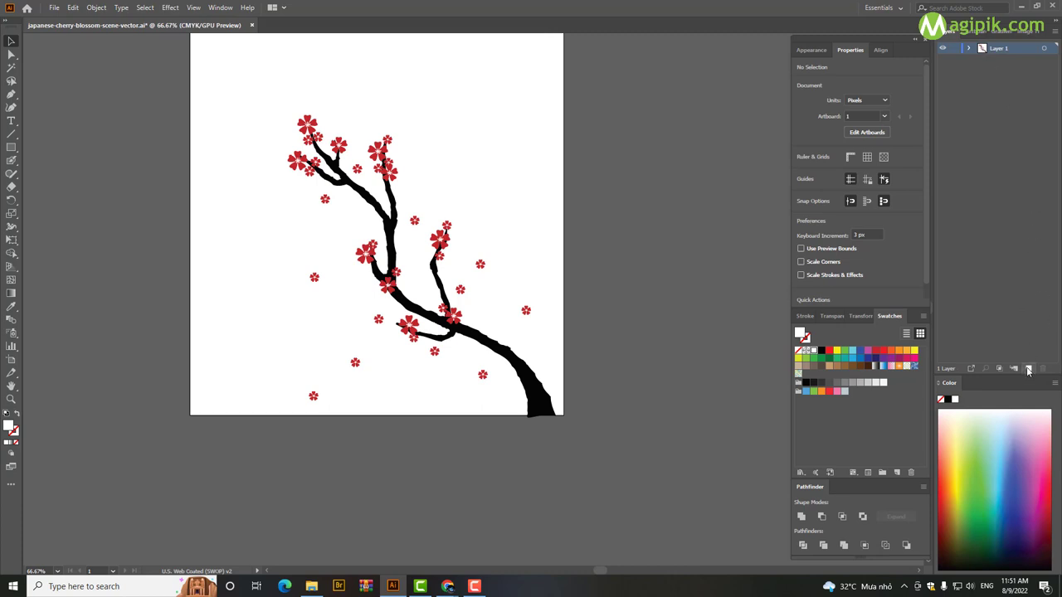
{"action": "left_click", "coordinate": [1028, 370]}
{"action": "left_click", "coordinate": [973, 78]}
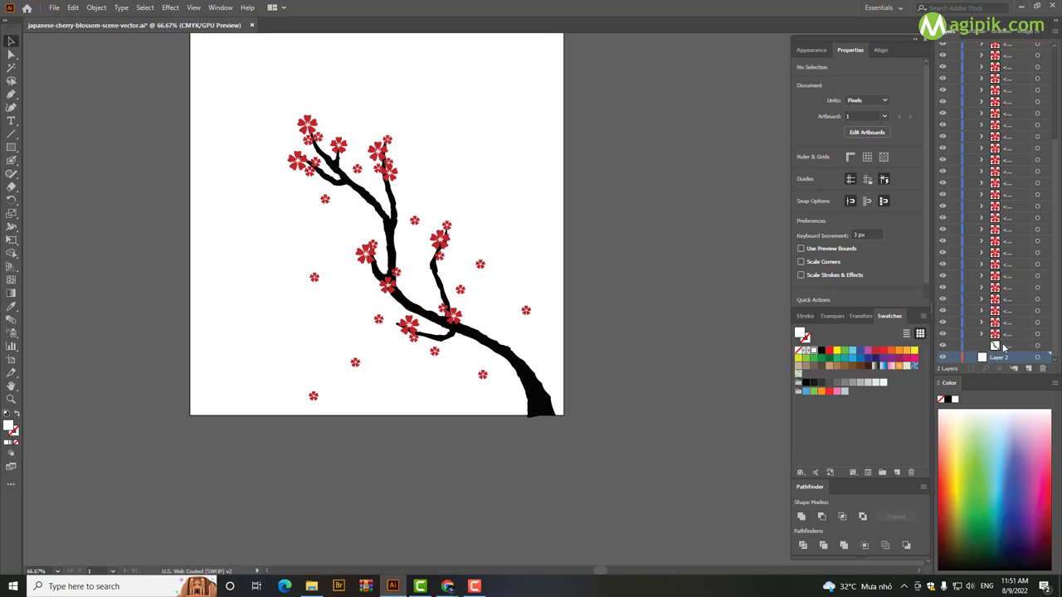
{"action": "left_click_drag", "start_coordinate": [1003, 347], "coordinate": [996, 358]}
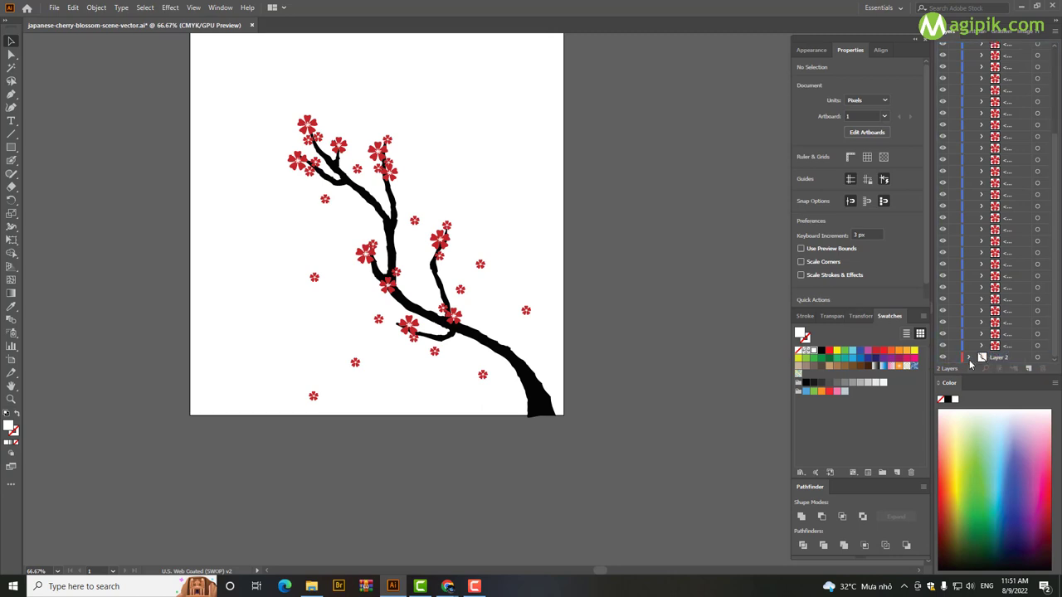
{"action": "scroll", "coordinate": [968, 236], "scroll_direction": "up", "scroll_amount": 10}
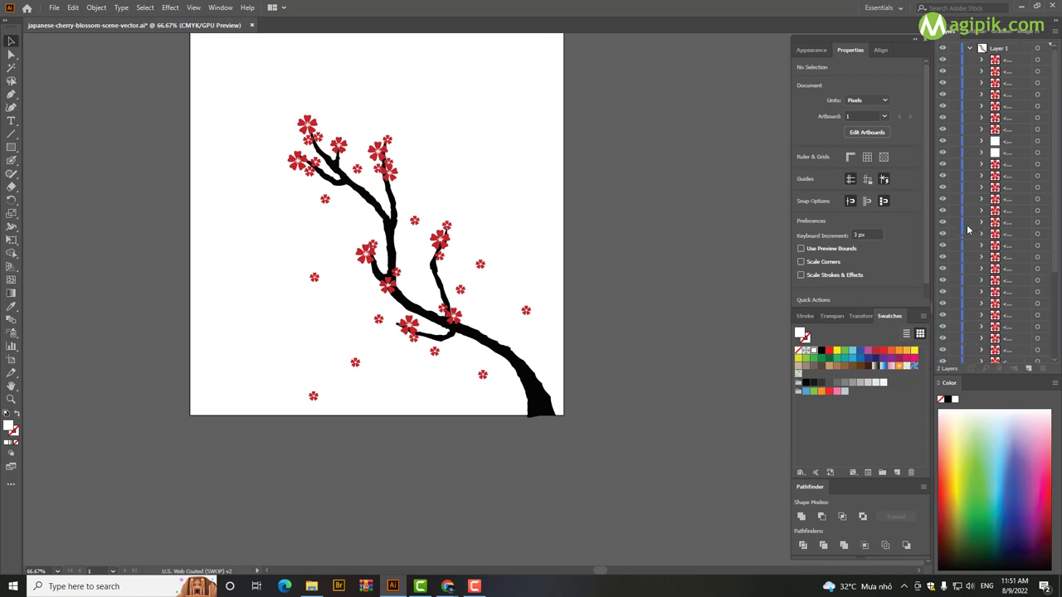
{"action": "left_click", "coordinate": [968, 48]}
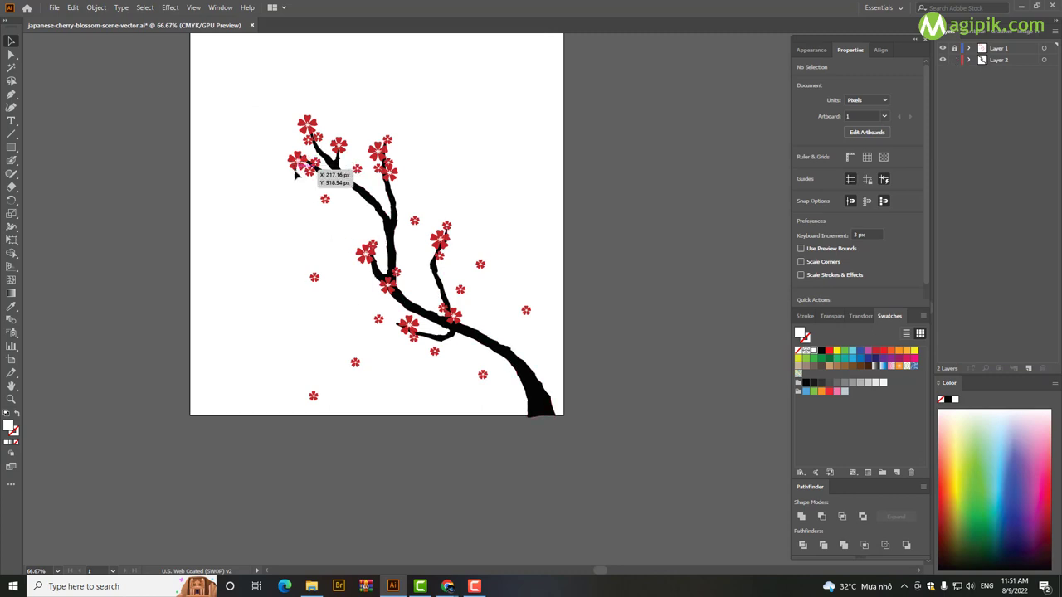
Select the six main flower clusters along the branch and scale them up slightly
{"action": "left_click", "coordinate": [310, 133]}
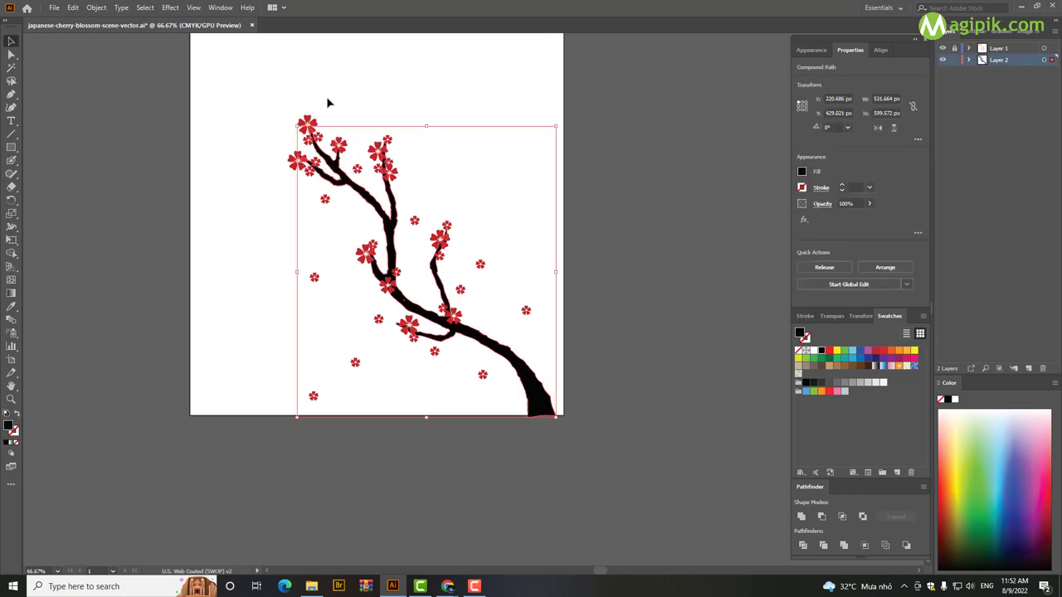
{"action": "left_click", "coordinate": [327, 100]}
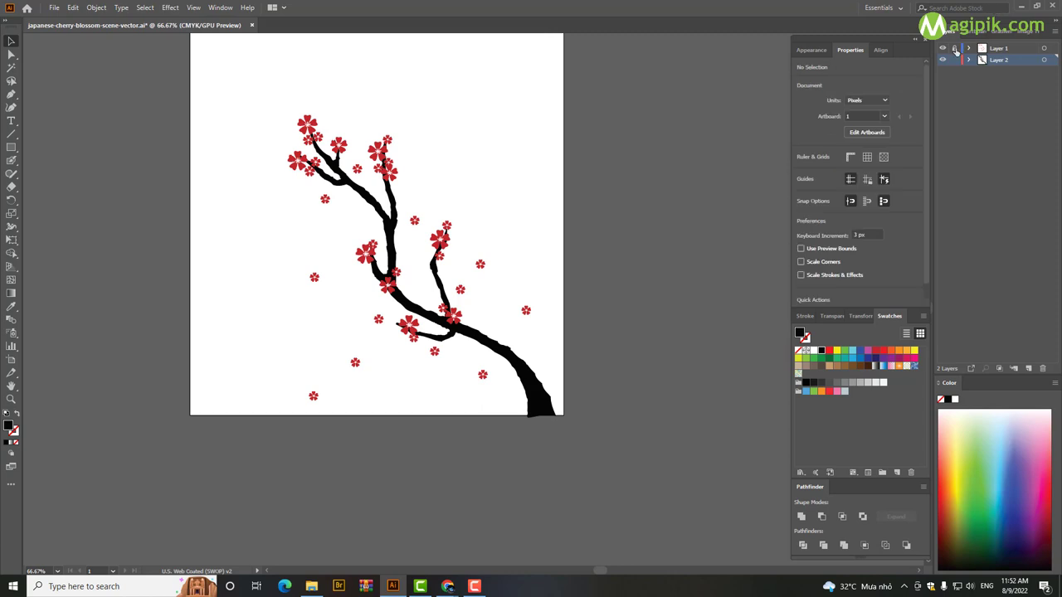
{"action": "left_click", "coordinate": [297, 160]}
{"action": "left_click", "coordinate": [379, 152], "text": "shift"}
{"action": "left_click", "coordinate": [388, 171], "text": "shift"}
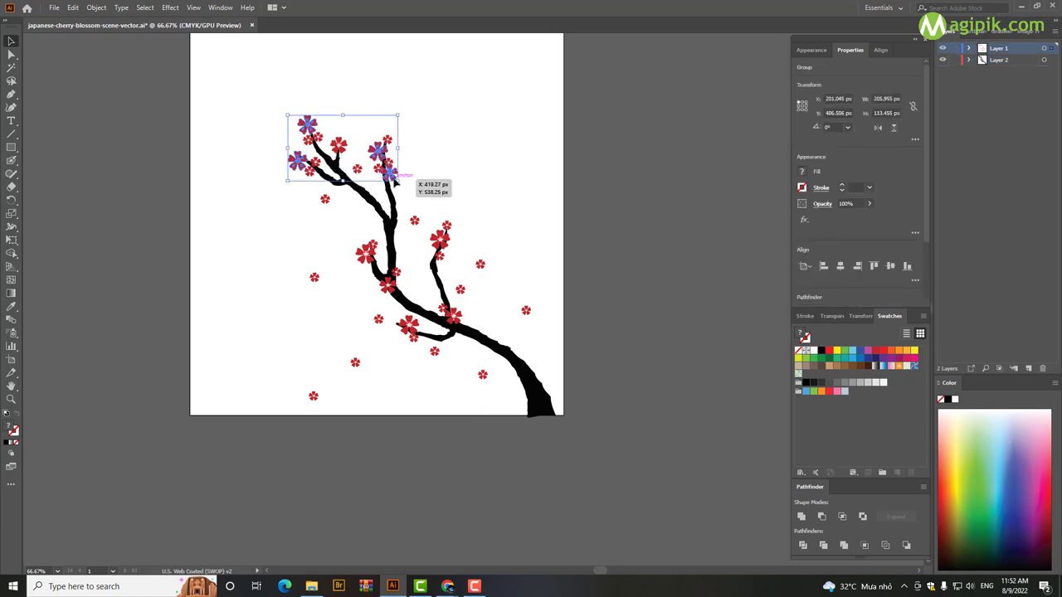
{"action": "left_click", "coordinate": [366, 253], "text": "shift"}
{"action": "left_click", "coordinate": [387, 286], "text": "shift"}
{"action": "left_click", "coordinate": [455, 316], "text": "shift"}
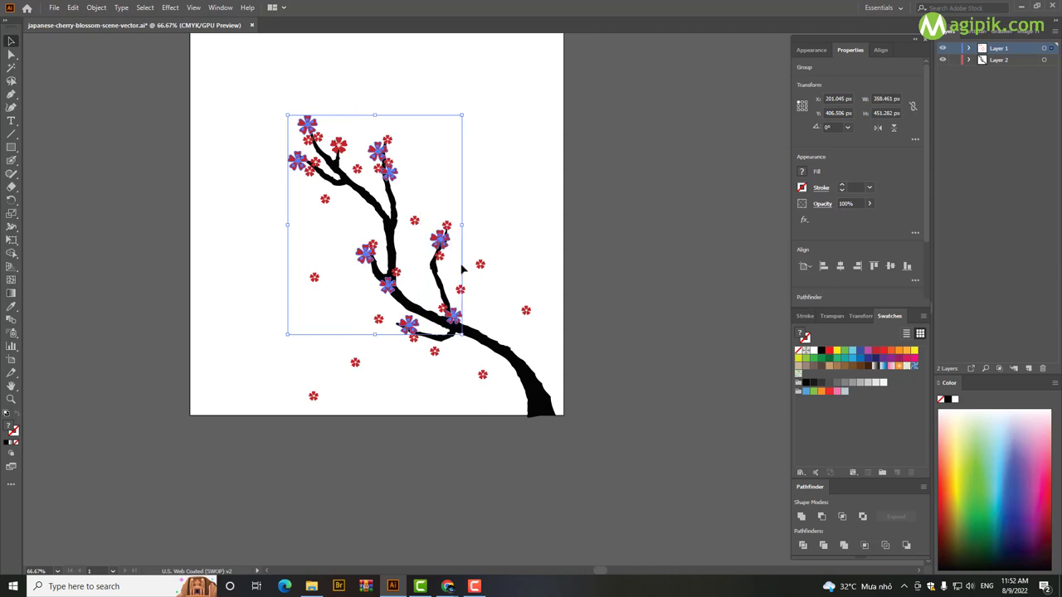
{"action": "left_click_drag", "start_coordinate": [462, 335], "coordinate": [482, 338]}
{"action": "left_click", "coordinate": [361, 178]}
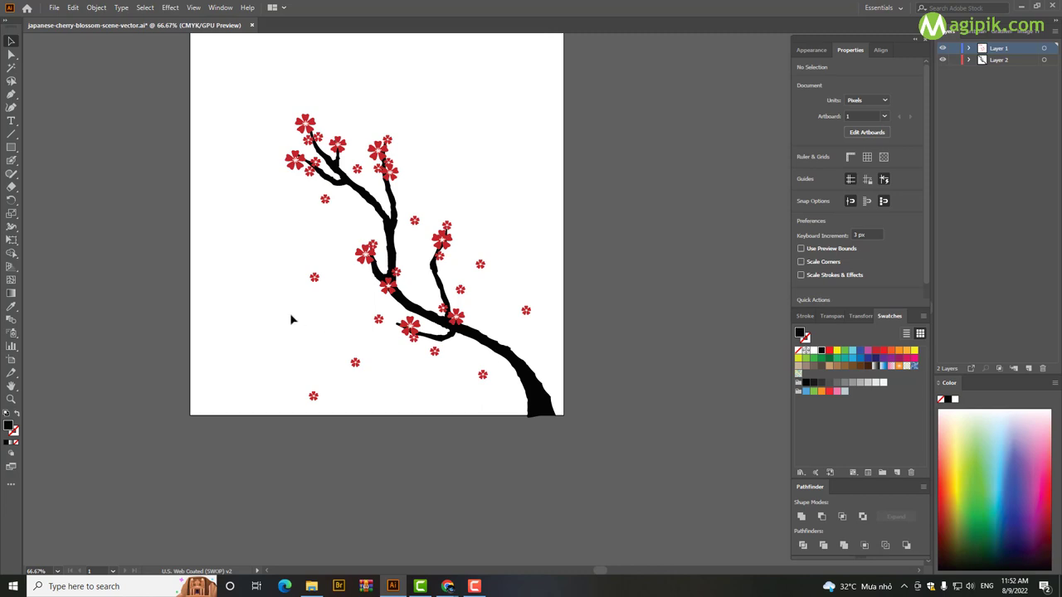
Lock one layer, copy a small blossom left and above-right of the branch, then select the small blossoms
{"action": "left_click", "coordinate": [957, 53]}
{"action": "left_click", "coordinate": [996, 60]}
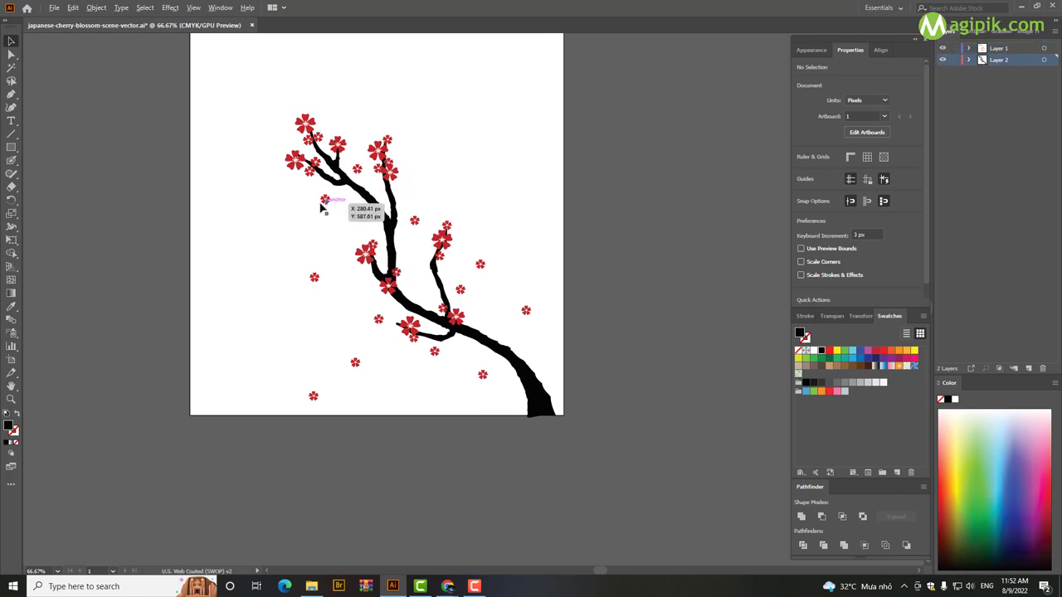
{"action": "left_click_drag", "start_coordinate": [327, 199], "coordinate": [305, 233]}
{"action": "left_click_drag", "start_coordinate": [414, 221], "coordinate": [419, 169]}
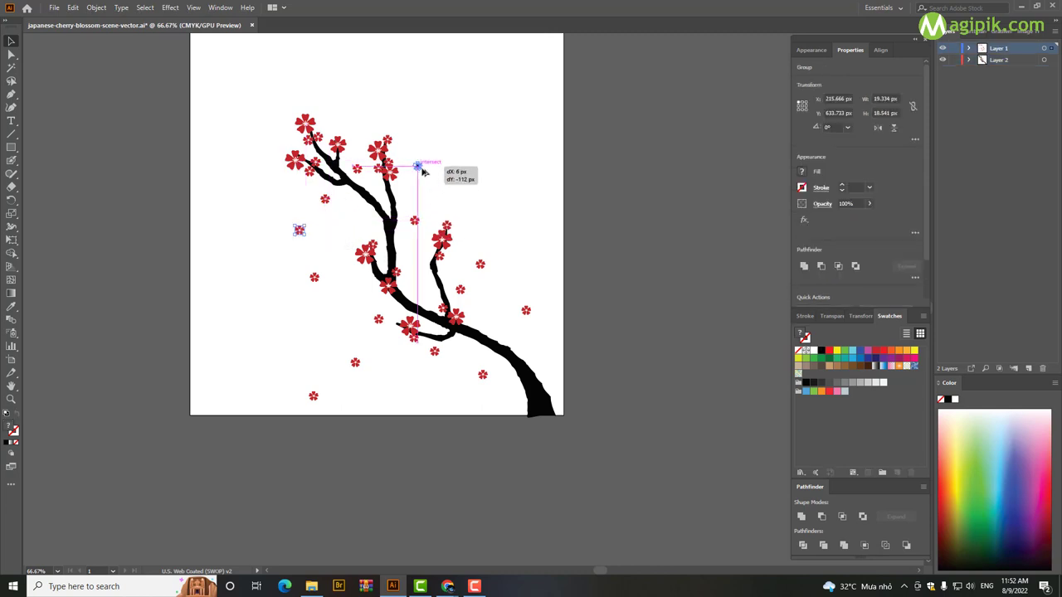
{"action": "left_click", "coordinate": [299, 230]}
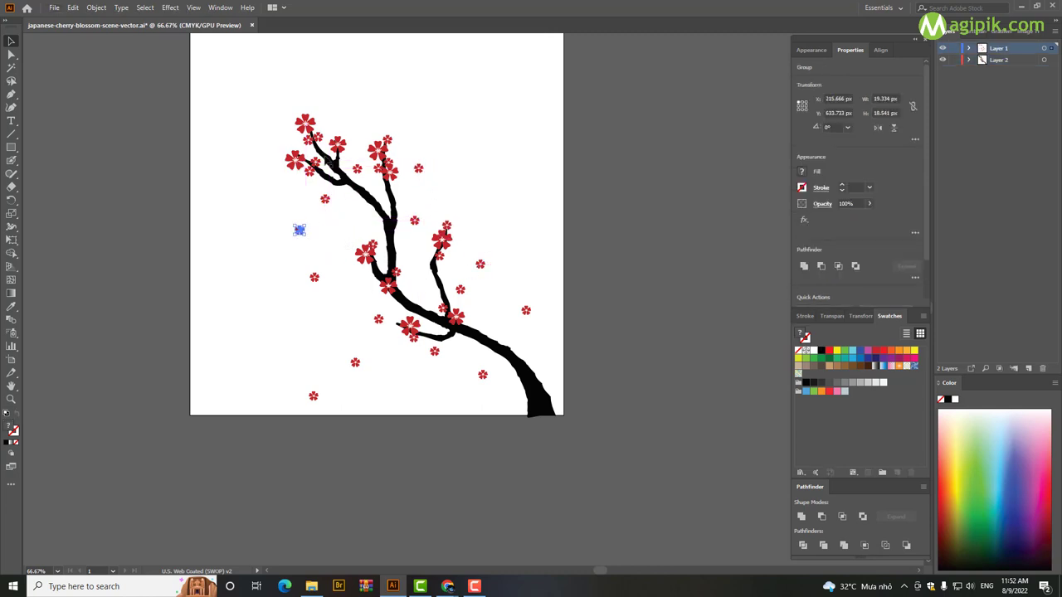
{"action": "left_click", "coordinate": [419, 169], "text": "shift"}
{"action": "left_click", "coordinate": [527, 314], "text": "shift"}
Apply a 2.3 px Gaussian Blur to the four selected small blossoms
{"action": "left_click", "coordinate": [461, 290], "text": "shift"}
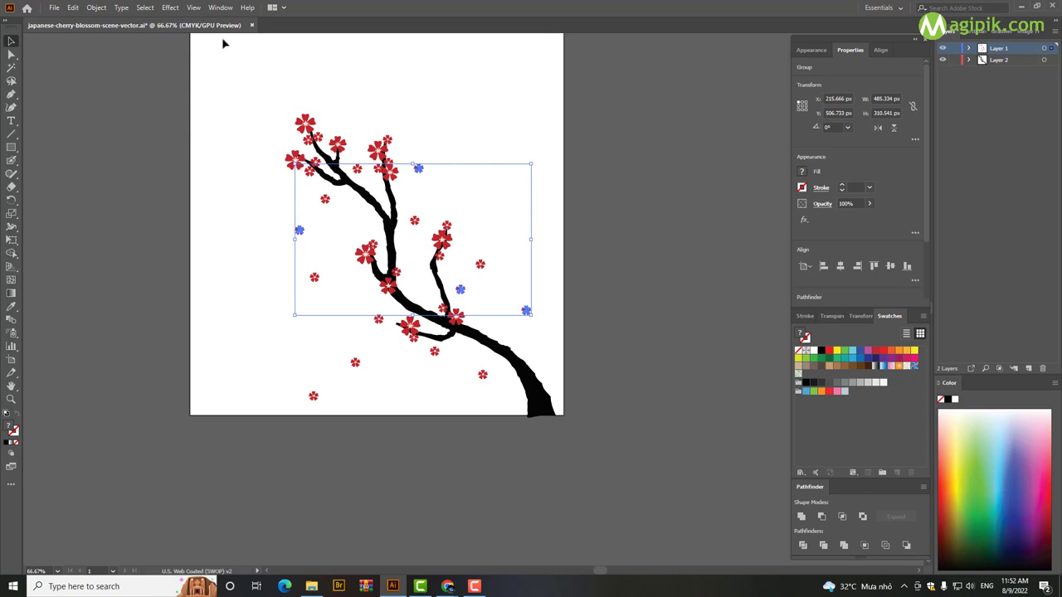
{"action": "left_click", "coordinate": [170, 8]}
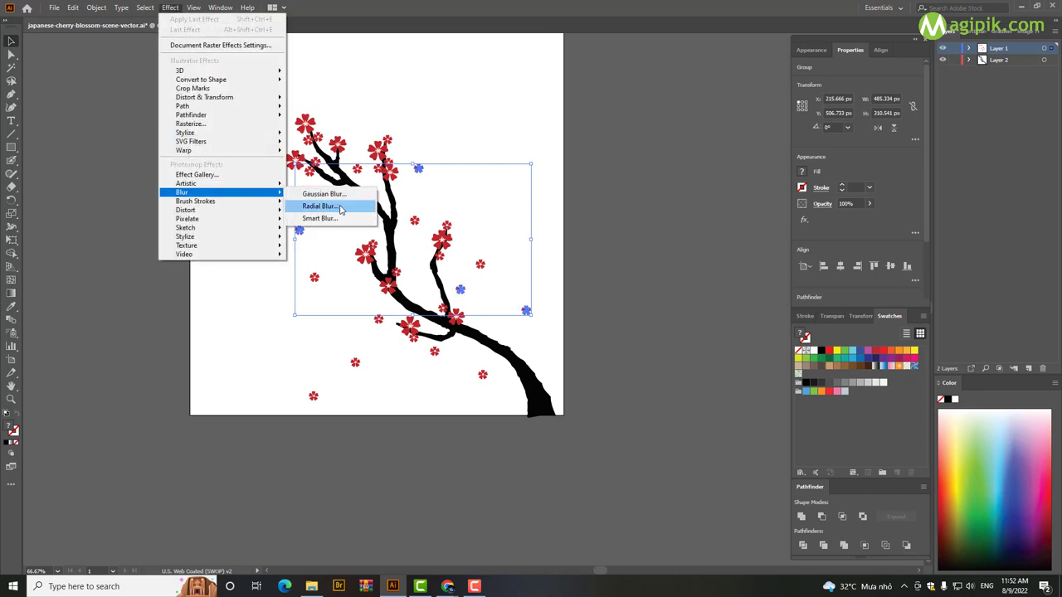
{"action": "left_click", "coordinate": [328, 192]}
{"action": "left_click", "coordinate": [602, 273]}
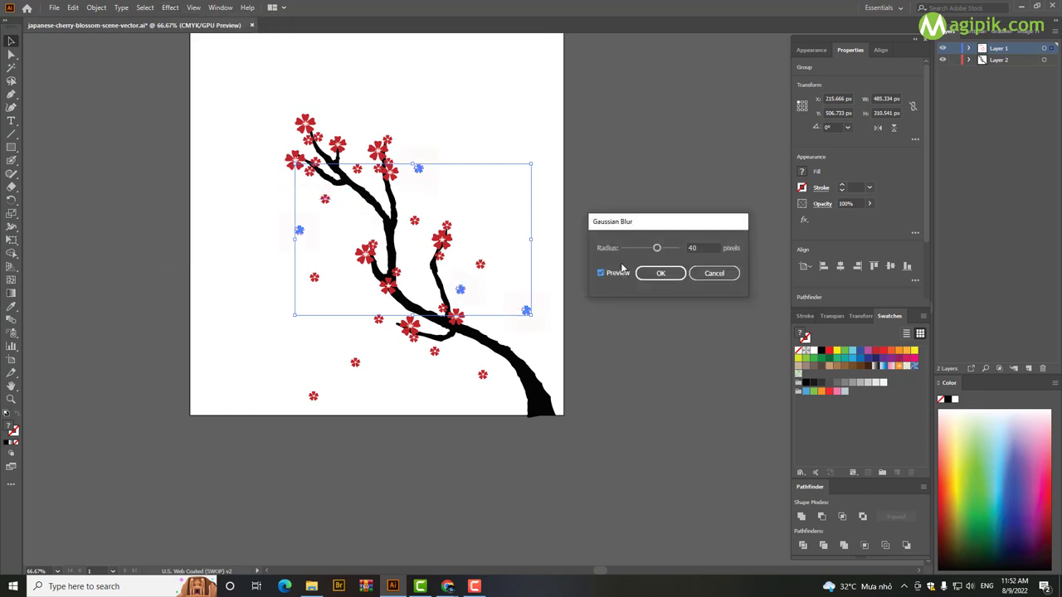
{"action": "left_click_drag", "start_coordinate": [644, 253], "coordinate": [625, 251]}
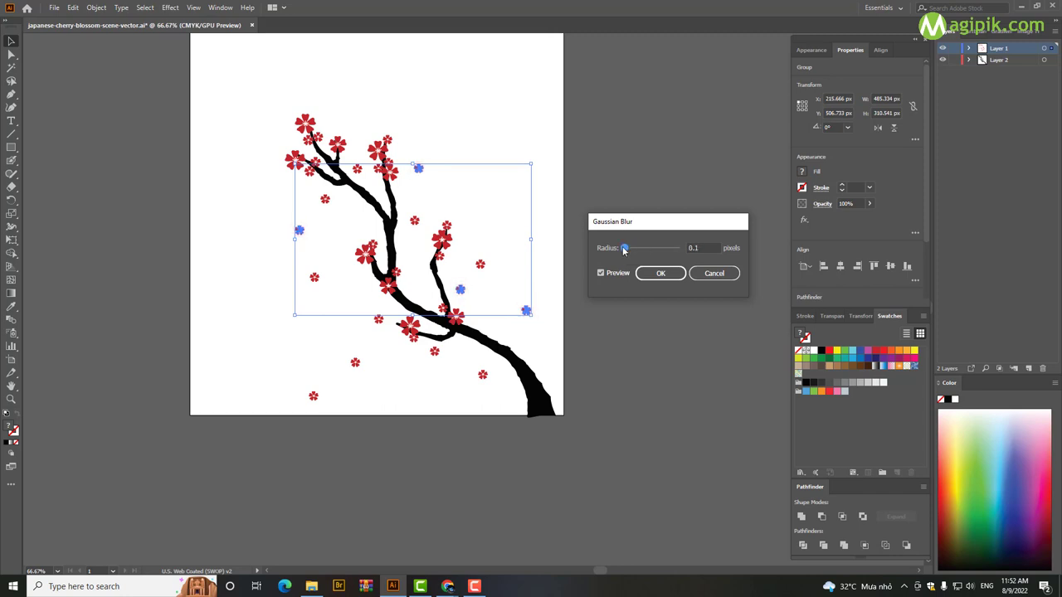
{"action": "left_click", "coordinate": [656, 273]}
{"action": "left_click", "coordinate": [547, 209]}
Recolour the lower-left small blossom with the red sampled from a neighbouring blossom
{"action": "left_click", "coordinate": [357, 362]}
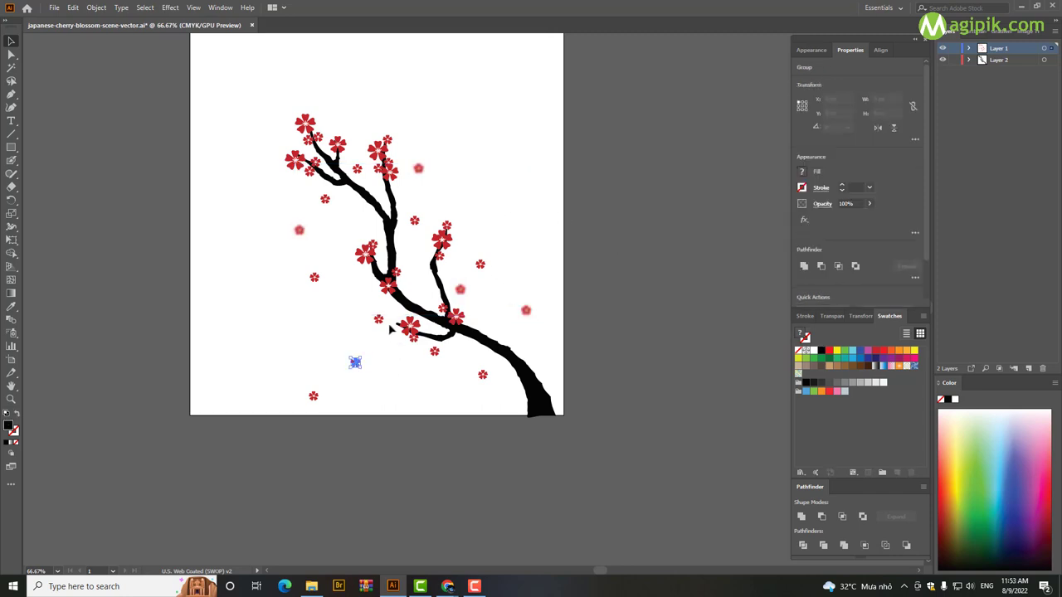
{"action": "key", "text": "i"}
{"action": "left_click", "coordinate": [415, 242]}
{"action": "key", "text": "v"}
{"action": "left_click", "coordinate": [350, 331]}
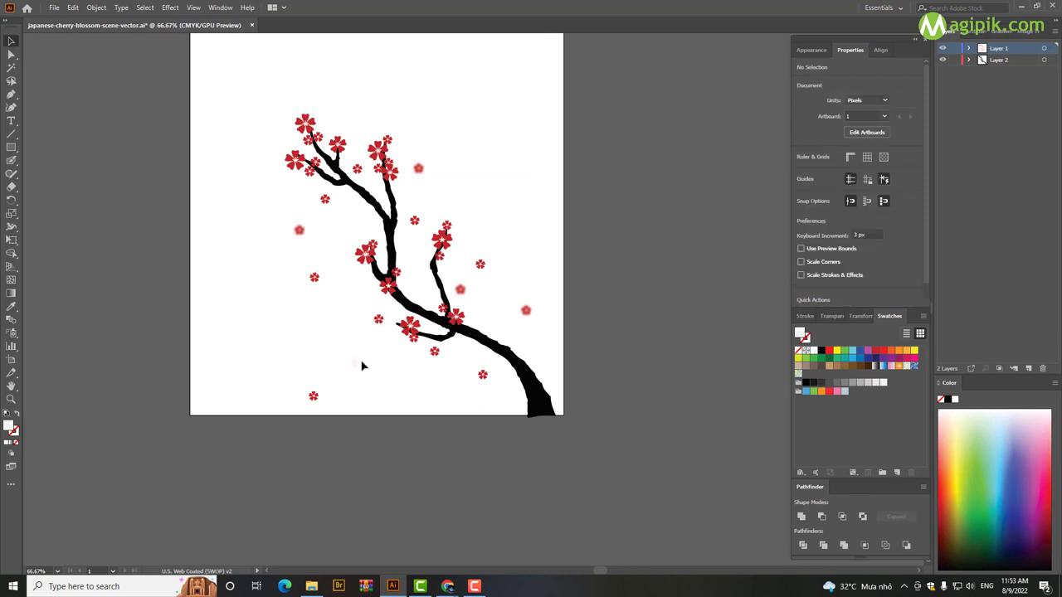
{"action": "left_click", "coordinate": [356, 363]}
{"action": "key", "text": "i"}
{"action": "left_click", "coordinate": [301, 230]}
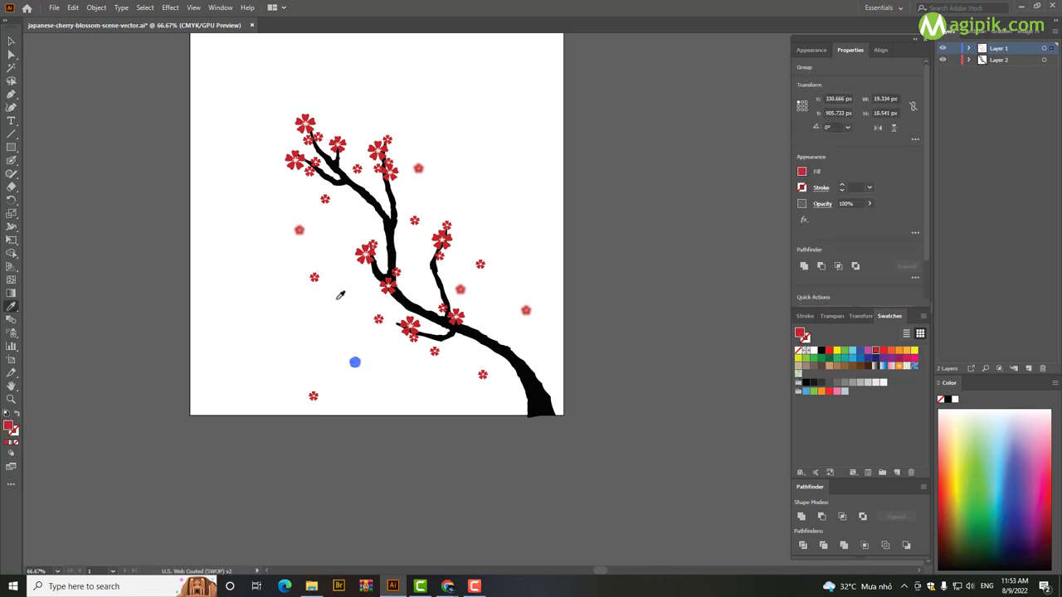
Select the six small outlying blossoms, including the two new upper copies
{"action": "key", "text": "v"}
{"action": "left_click", "coordinate": [377, 360]}
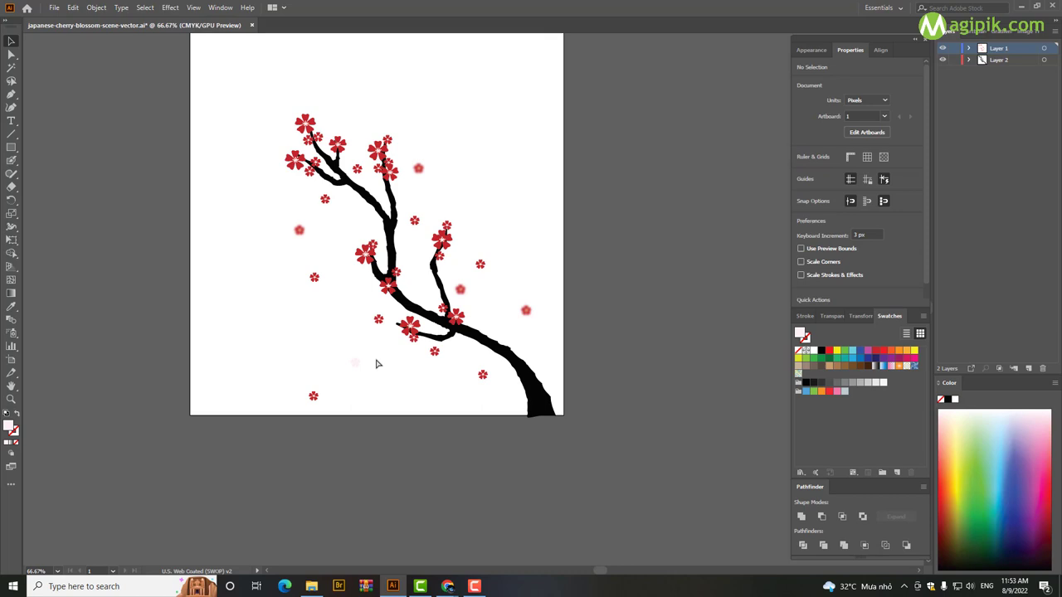
{"action": "left_click", "coordinate": [418, 169]}
{"action": "left_click", "coordinate": [298, 230], "text": "shift"}
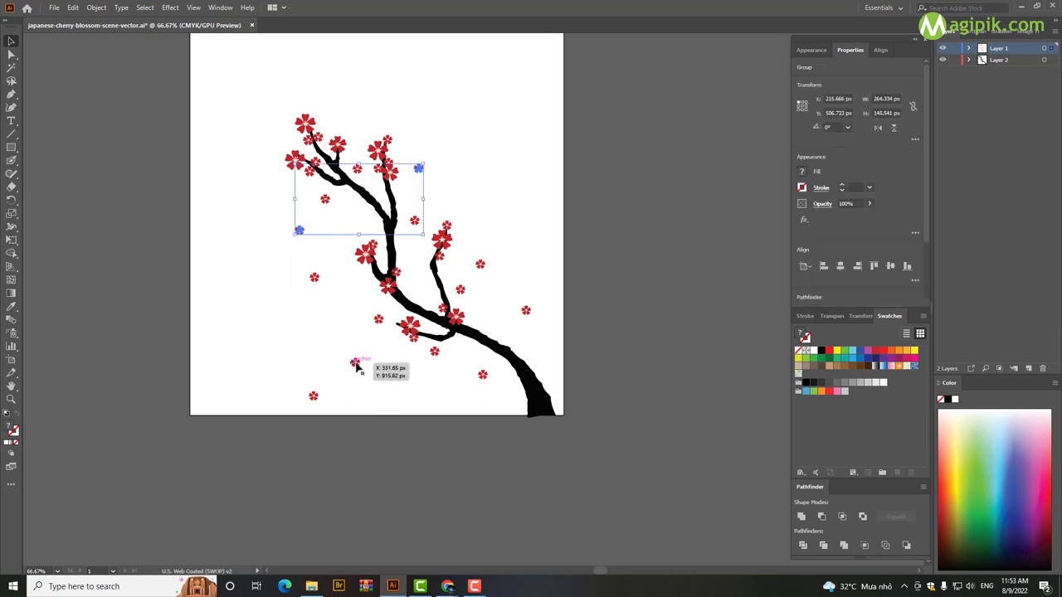
{"action": "left_click", "coordinate": [355, 363], "text": "shift"}
{"action": "left_click", "coordinate": [526, 310], "text": "shift"}
{"action": "left_click", "coordinate": [483, 374], "text": "shift"}
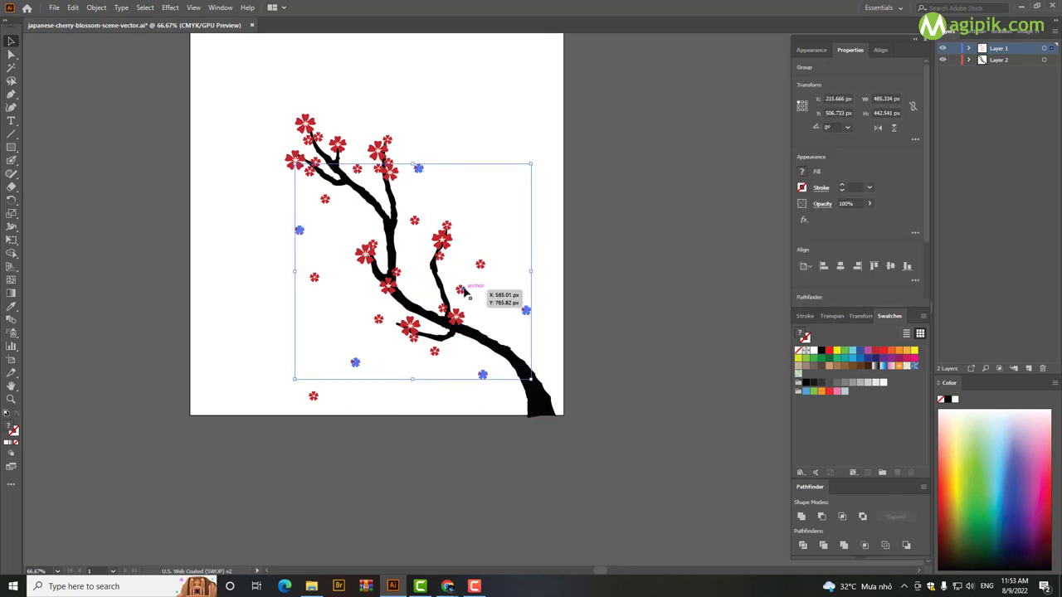
Give them a 2.3 px Gaussian Blur, zoom out, and make Layer 2 active
{"action": "left_click", "coordinate": [170, 8]}
{"action": "mouse_move", "coordinate": [182, 191]}
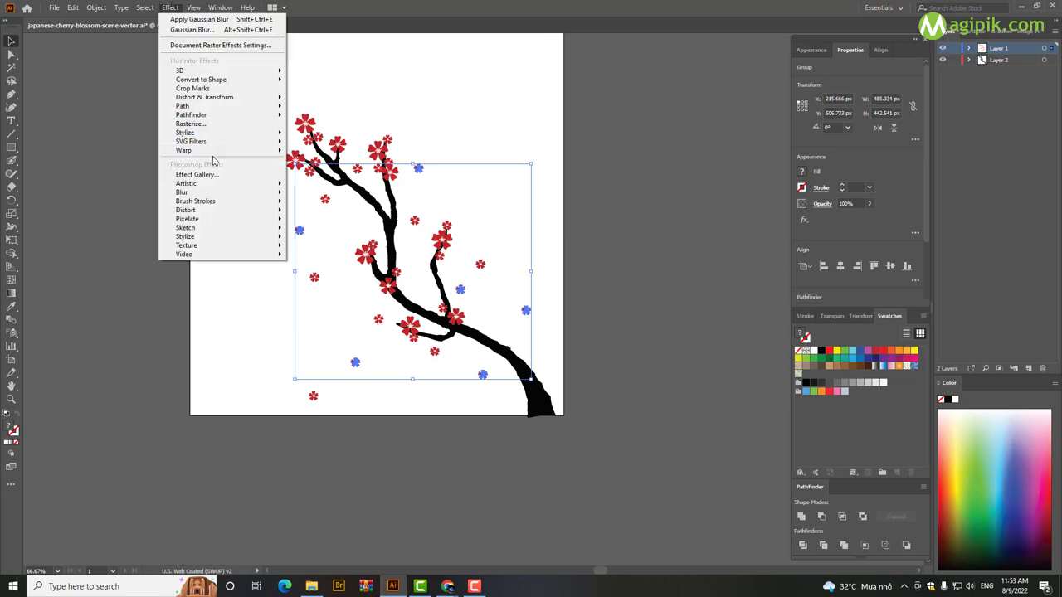
{"action": "left_click", "coordinate": [324, 194]}
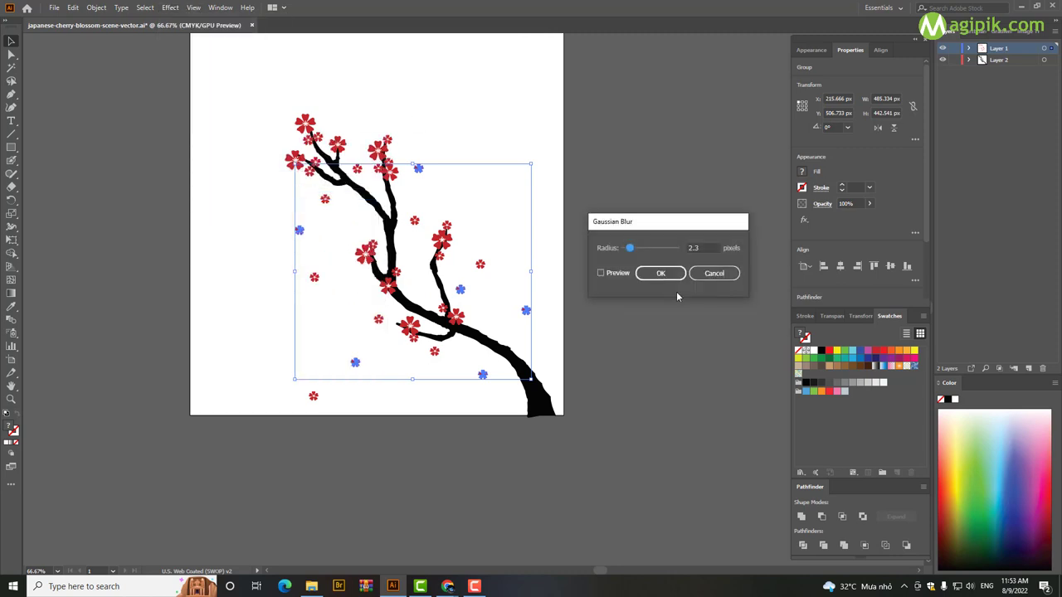
{"action": "left_click", "coordinate": [603, 278]}
{"action": "left_click", "coordinate": [658, 273]}
{"action": "left_click", "coordinate": [504, 123]}
{"action": "key", "text": "ctrl+minus"}
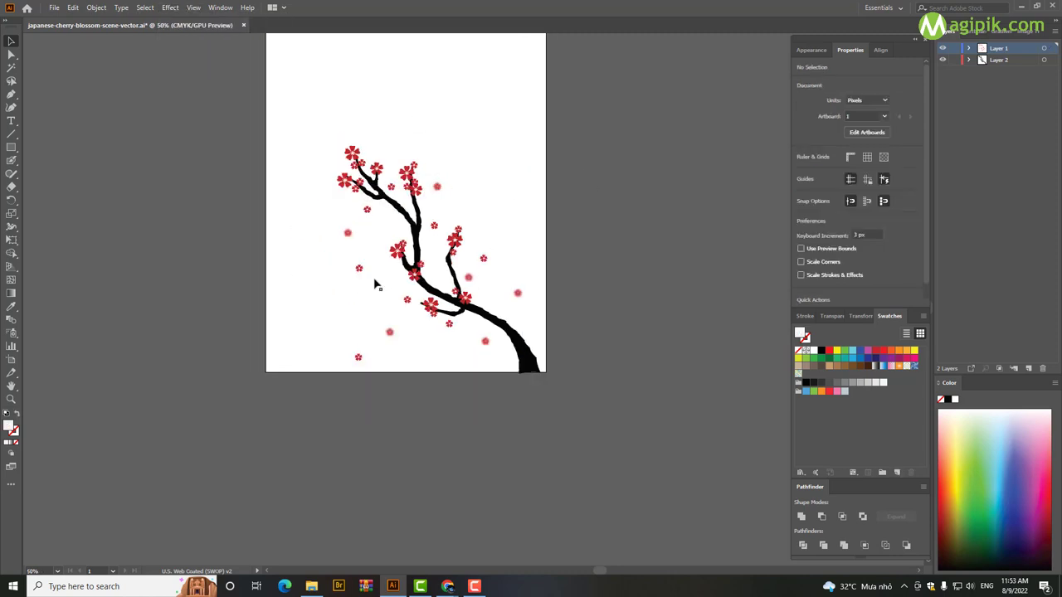
{"action": "scroll", "coordinate": [408, 212], "scroll_direction": "up", "scroll_amount": 1}
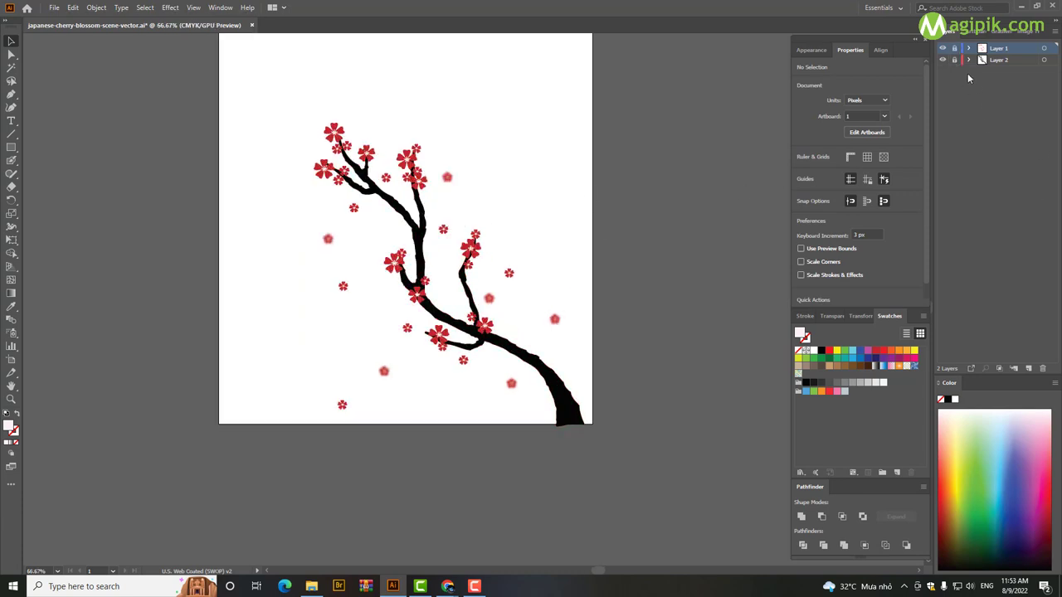
{"action": "left_click", "coordinate": [1006, 63]}
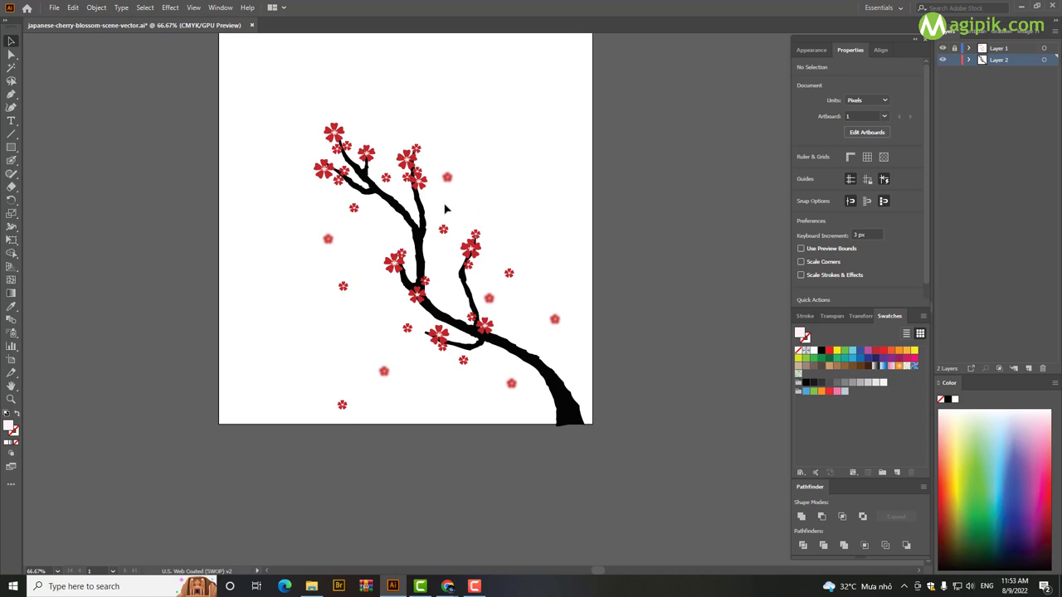
Set up the Paintbrush and paint a thin twig along the lower branch, redoing one stroke
{"action": "left_click", "coordinate": [10, 161]}
{"action": "double_click", "coordinate": [10, 161]}
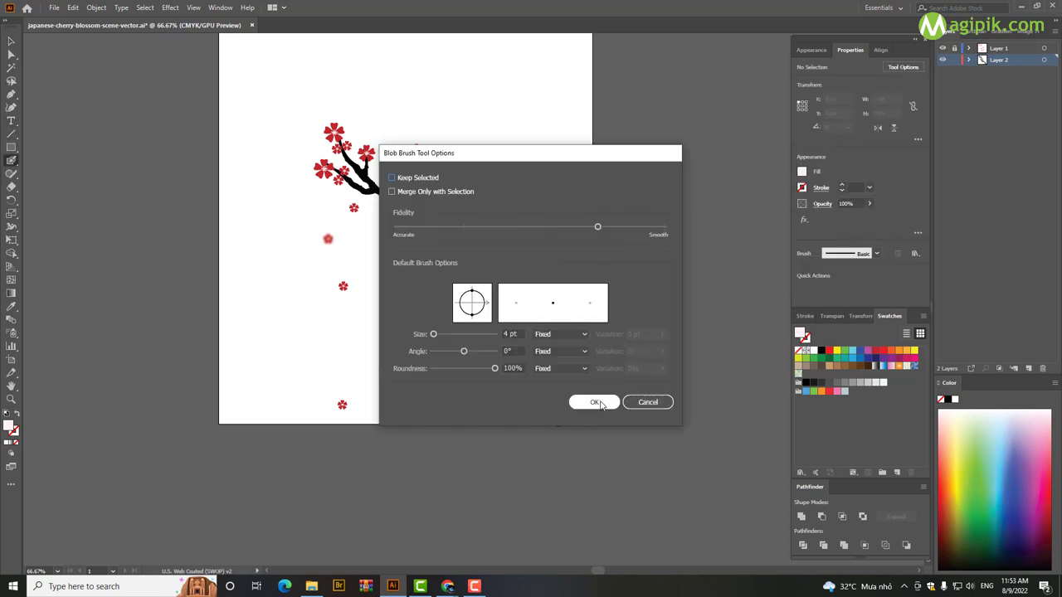
{"action": "left_click", "coordinate": [10, 161]}
{"action": "scroll", "coordinate": [543, 171], "scroll_direction": "up", "scroll_amount": 1}
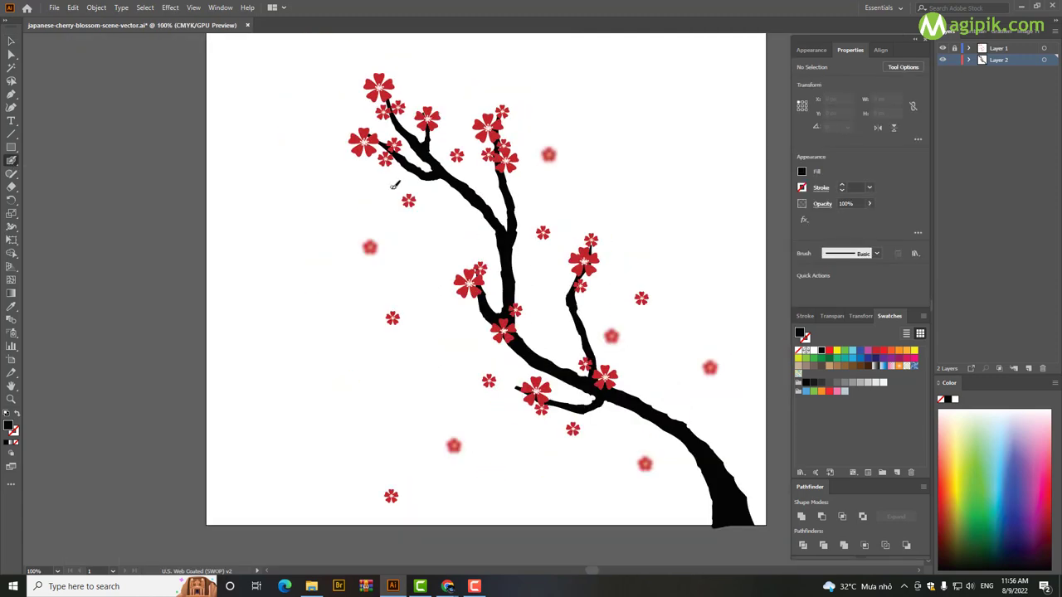
{"action": "scroll", "coordinate": [539, 320], "scroll_direction": "down", "scroll_amount": 1}
{"action": "scroll", "coordinate": [554, 309], "scroll_direction": "up", "scroll_amount": 2}
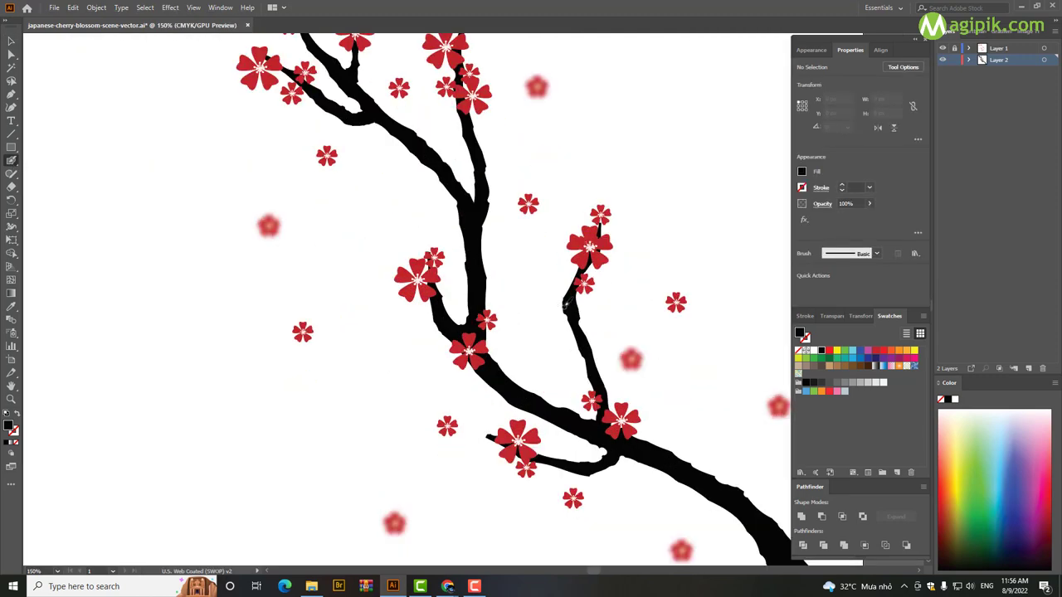
{"action": "left_click_drag", "start_coordinate": [567, 304], "coordinate": [547, 214]}
{"action": "key", "text": "ctrl+z"}
{"action": "left_click_drag", "start_coordinate": [531, 242], "coordinate": [572, 297]}
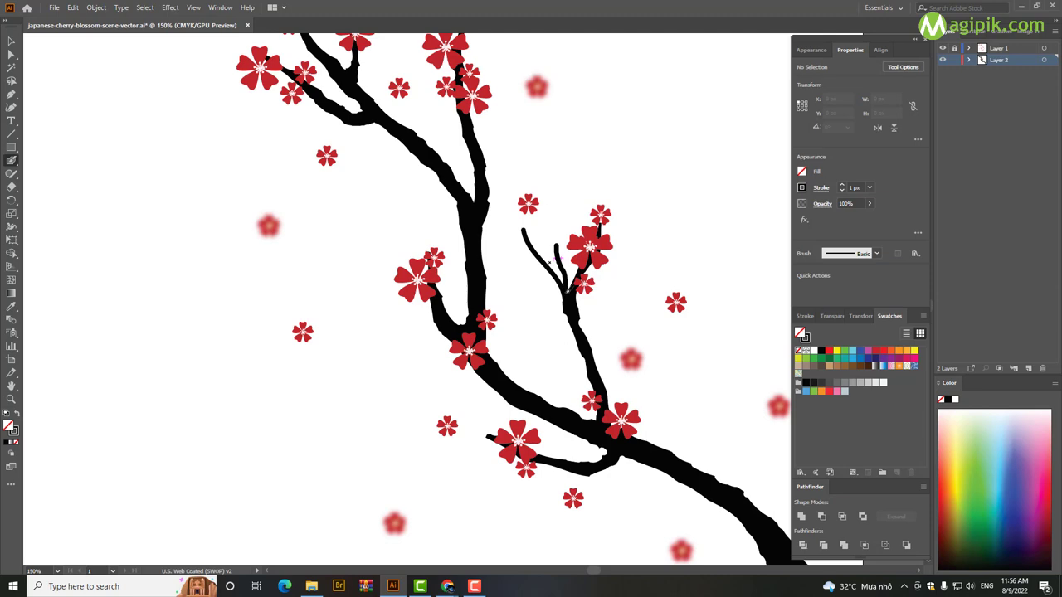
{"action": "scroll", "coordinate": [587, 310], "scroll_direction": "down", "scroll_amount": 1}
{"action": "scroll", "coordinate": [581, 332], "scroll_direction": "up", "scroll_amount": 1}
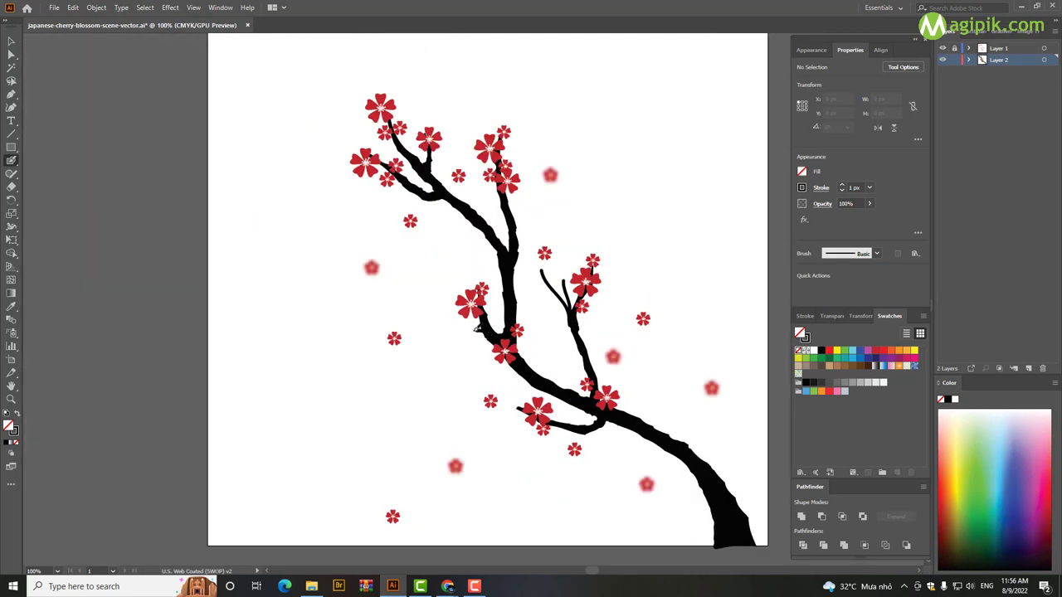
{"action": "left_click_drag", "start_coordinate": [427, 326], "coordinate": [464, 331]}
Paint a twig off the upper branch, replacing an unwanted downward hook with a short stroke
{"action": "scroll", "coordinate": [419, 148], "scroll_direction": "up", "scroll_amount": 1}
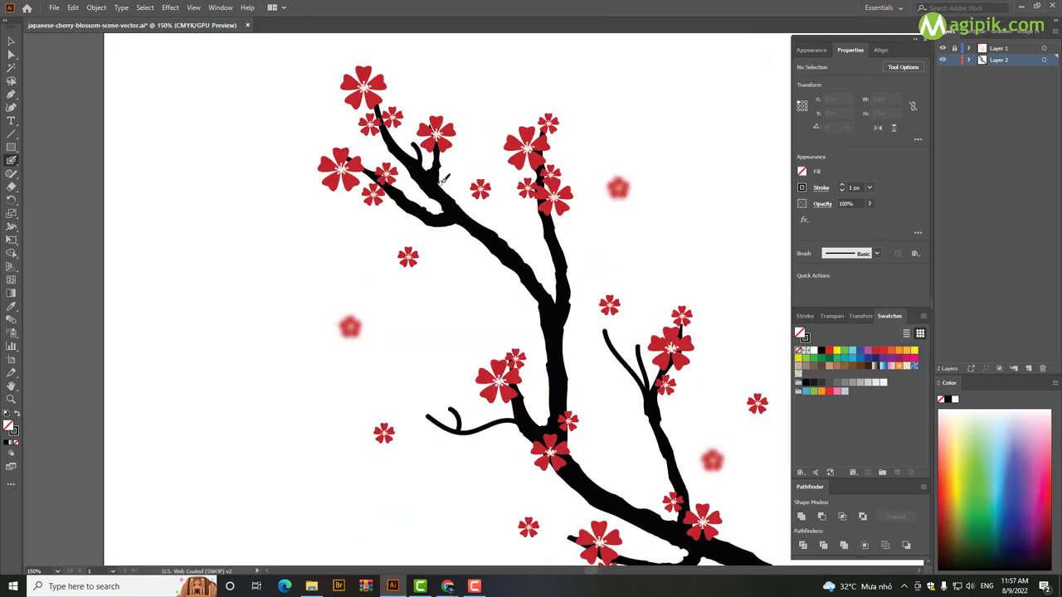
{"action": "scroll", "coordinate": [446, 177], "scroll_direction": "down", "scroll_amount": 1}
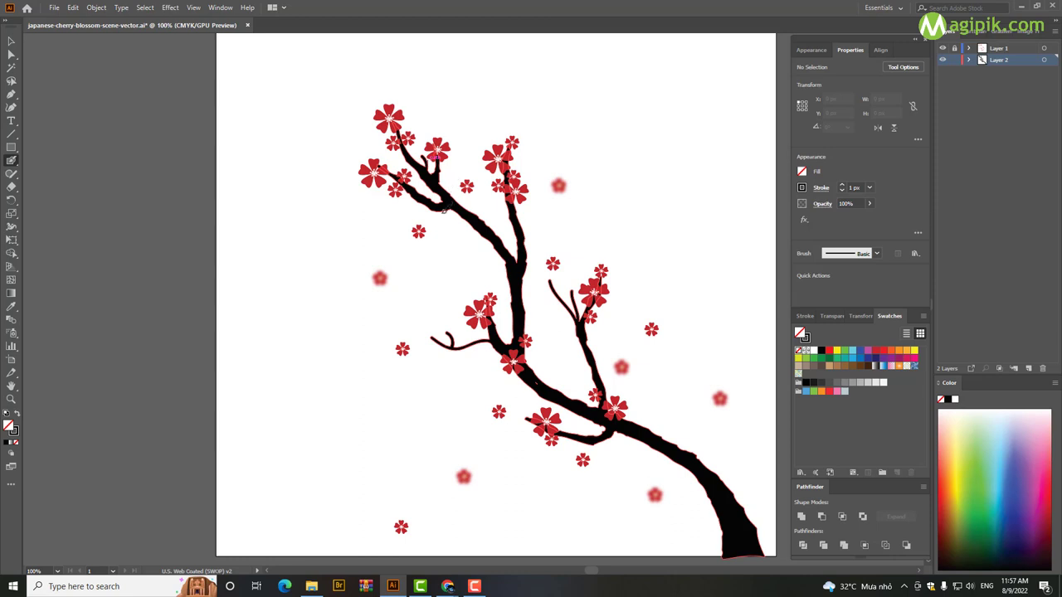
{"action": "scroll", "coordinate": [455, 221], "scroll_direction": "up", "scroll_amount": 1}
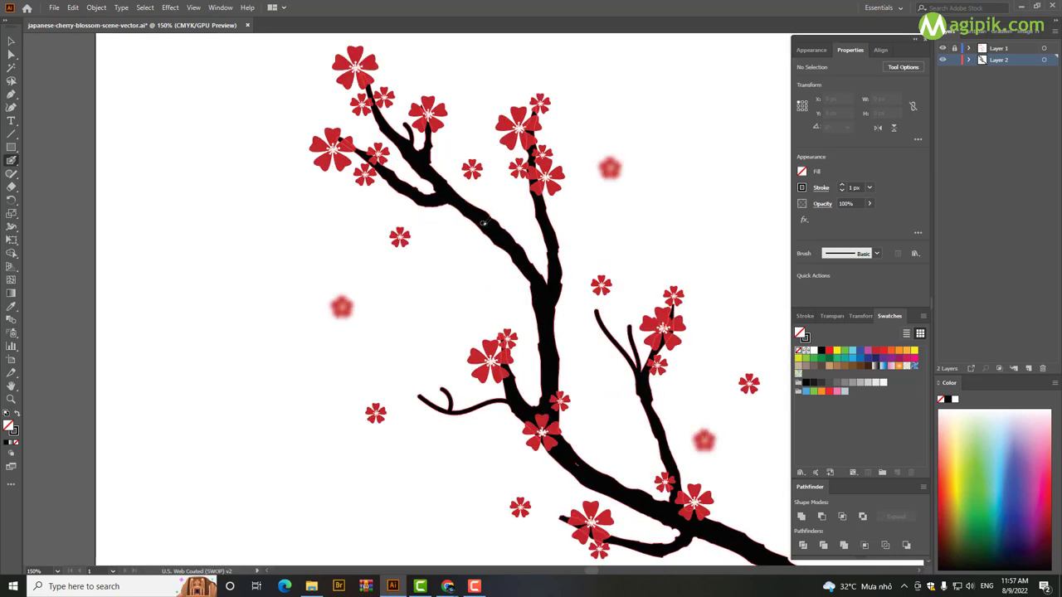
{"action": "mouse_move", "coordinate": [488, 229]}
{"action": "left_mouse_down"}
{"action": "mouse_move", "coordinate": [457, 226]}
{"action": "mouse_move", "coordinate": [375, 259]}
{"action": "left_mouse_up"}
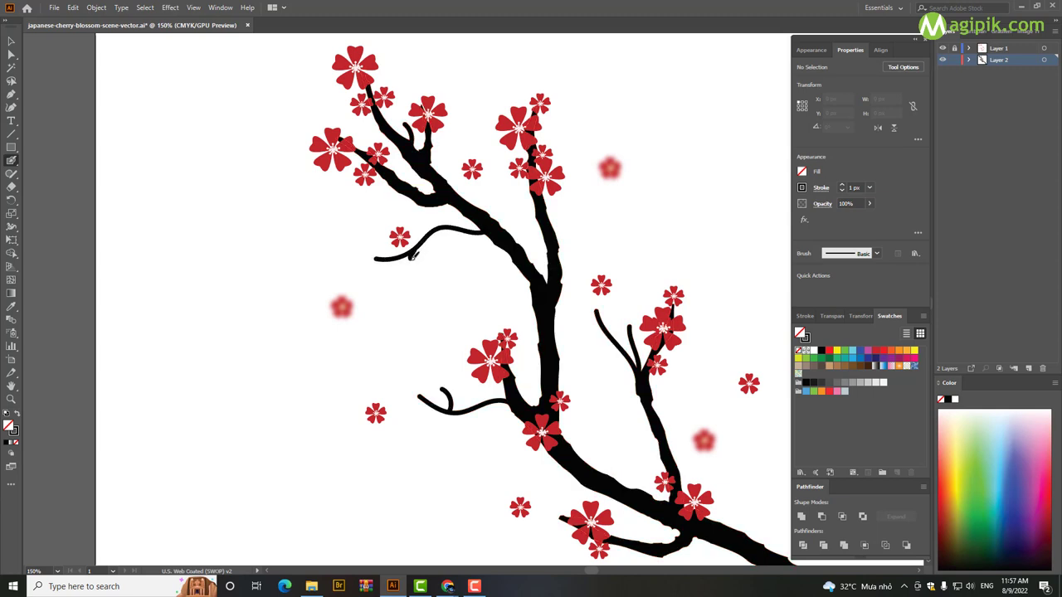
{"action": "key", "text": "ctrl+z"}
{"action": "key", "text": "ctrl+z"}
{"action": "left_click_drag", "start_coordinate": [431, 288], "coordinate": [429, 269]}
{"action": "scroll", "coordinate": [487, 293], "scroll_direction": "down", "scroll_amount": 2}
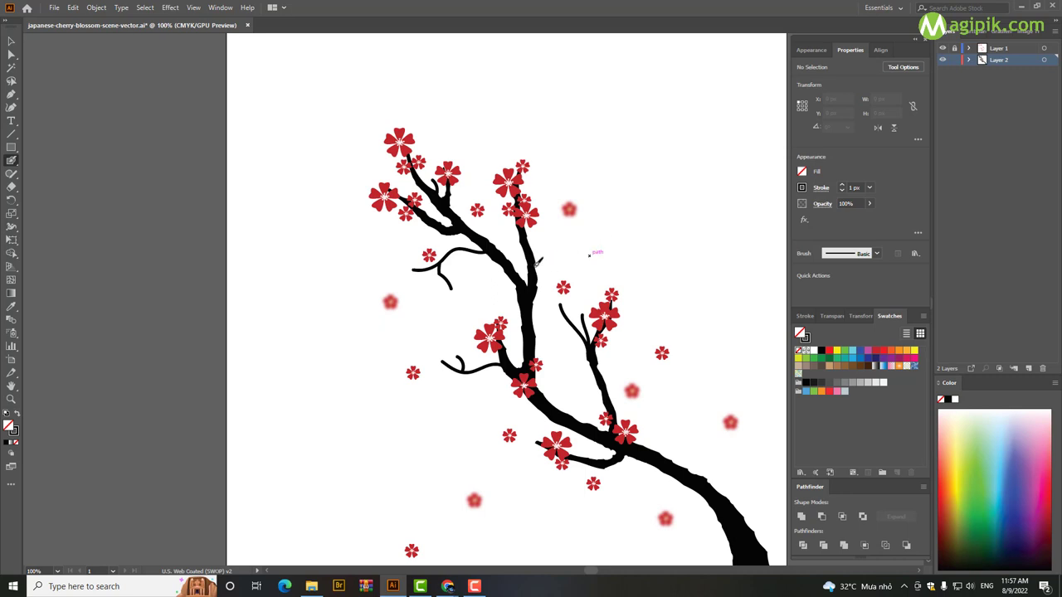
Draw a curved twig rightward from the main branch with a short upright tip
{"action": "left_click_drag", "start_coordinate": [537, 262], "coordinate": [593, 252]}
{"action": "scroll", "coordinate": [590, 260], "scroll_direction": "up", "scroll_amount": 2}
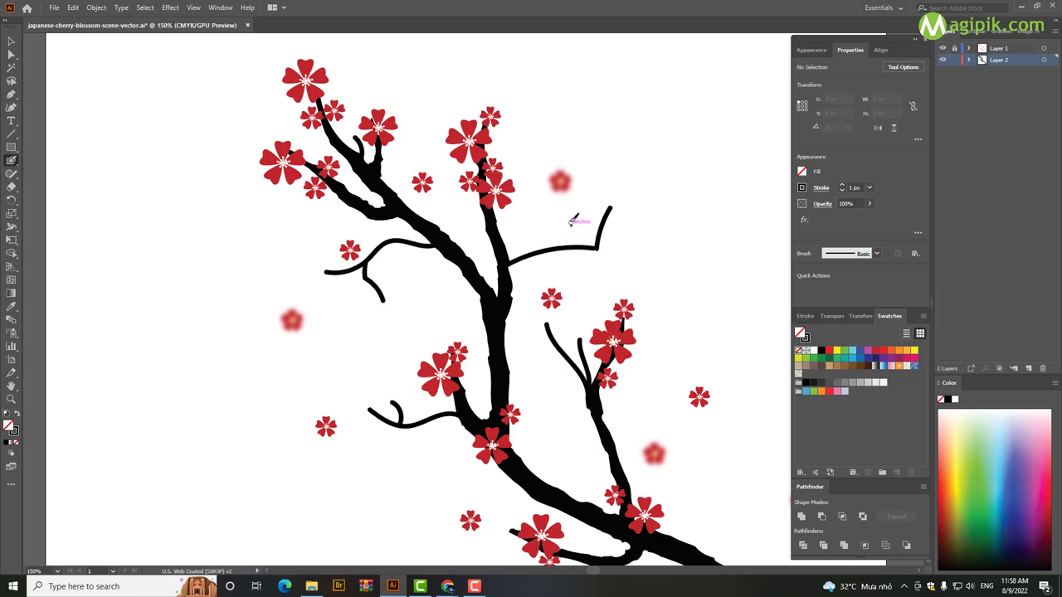
{"action": "left_click_drag", "start_coordinate": [564, 223], "coordinate": [562, 246]}
{"action": "scroll", "coordinate": [573, 224], "scroll_direction": "down", "scroll_amount": 2}
{"action": "scroll", "coordinate": [580, 222], "scroll_direction": "up", "scroll_amount": 2}
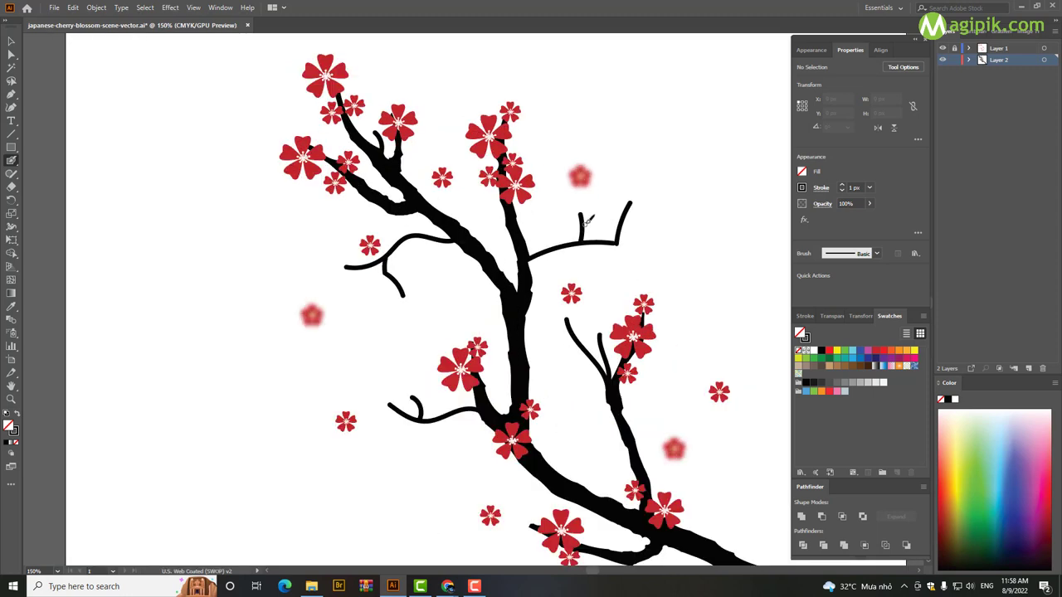
{"action": "scroll", "coordinate": [639, 271], "scroll_direction": "down", "scroll_amount": 2}
{"action": "scroll", "coordinate": [639, 271], "scroll_direction": "up", "scroll_amount": 2}
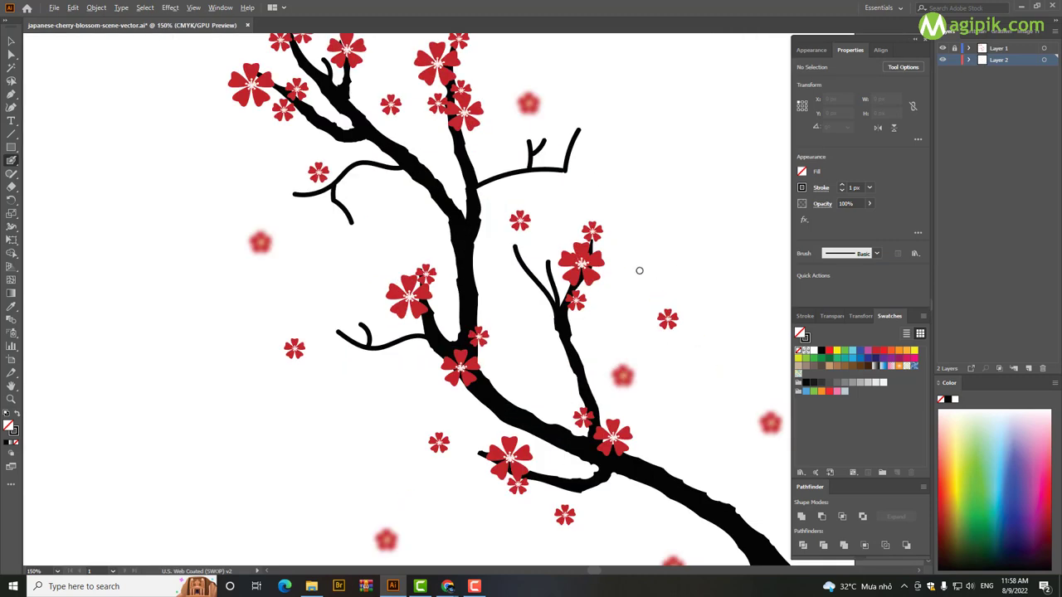
Shrink the Eraser tool tip to about 4 pt at a 3° angle in Eraser Tool Options
{"action": "double_click", "coordinate": [13, 188]}
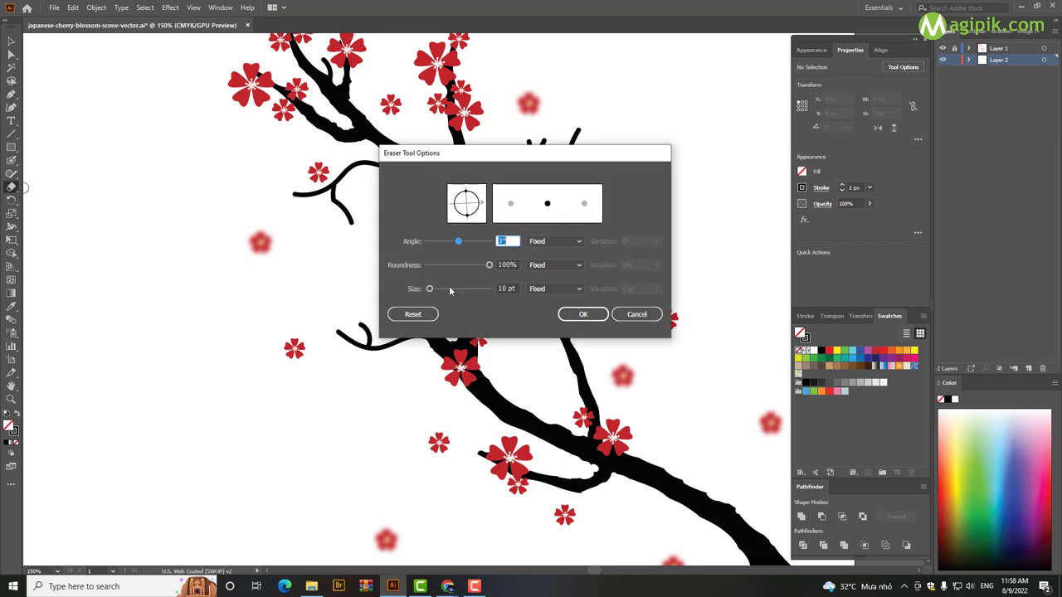
{"action": "left_click_drag", "start_coordinate": [430, 288], "coordinate": [350, 292]}
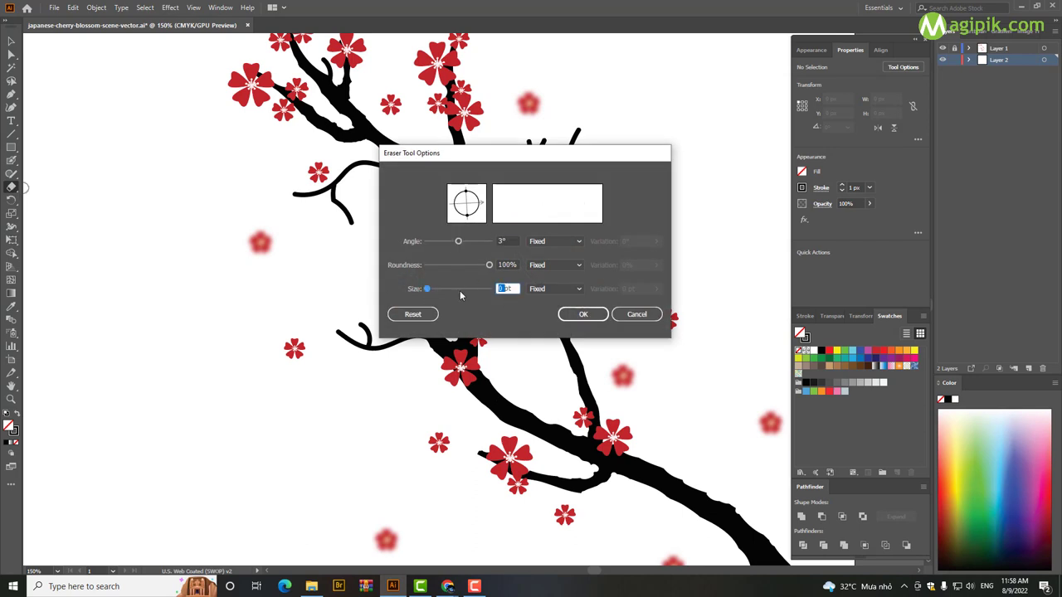
{"action": "key", "text": "Return"}
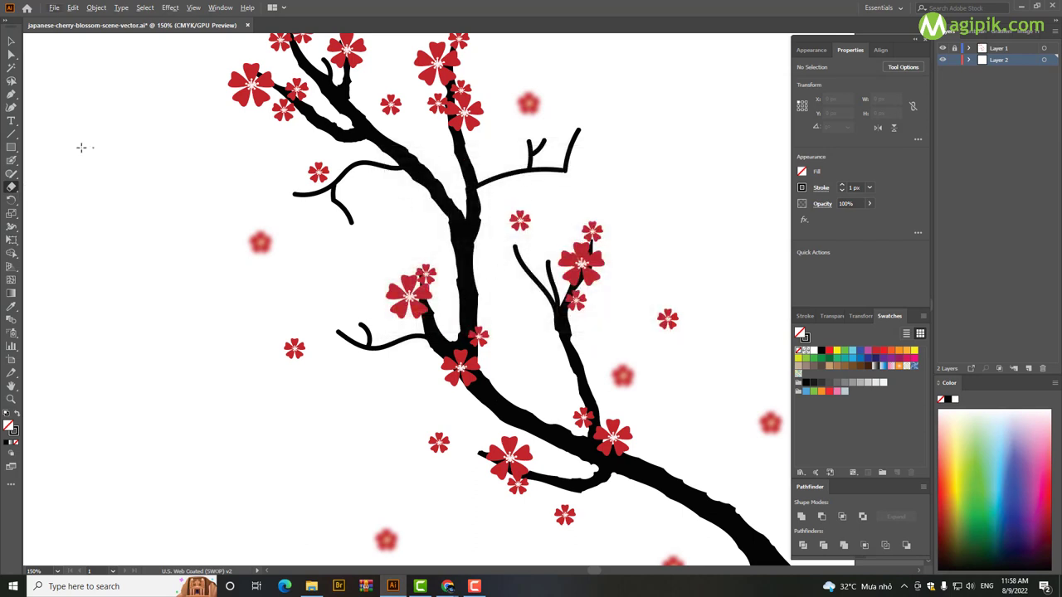
{"action": "double_click", "coordinate": [12, 188]}
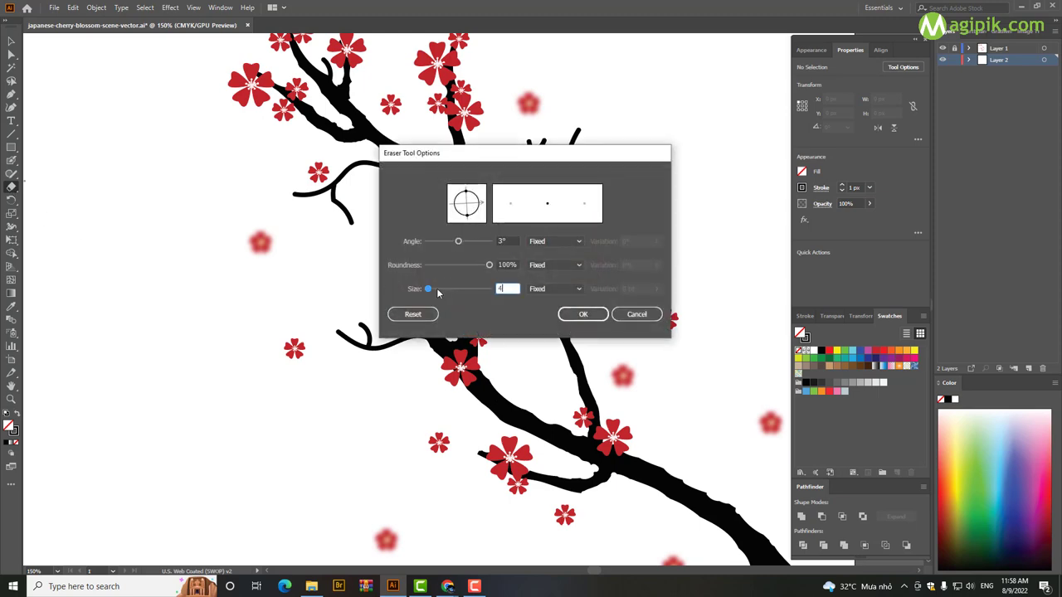
{"action": "key", "text": "Return"}
{"action": "scroll", "coordinate": [547, 186], "scroll_direction": "up", "scroll_amount": 1, "text": "alt"}
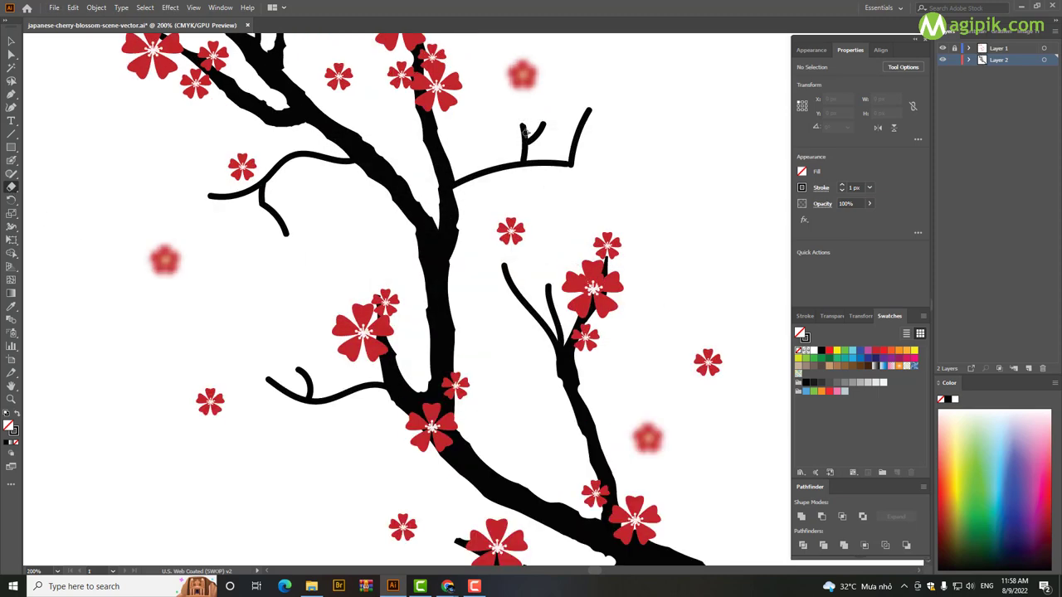
Erase the upright twig ends into points and notch their edges, thinning the tall tip
{"action": "scroll", "coordinate": [525, 131], "scroll_direction": "up", "scroll_amount": 3, "text": "alt"}
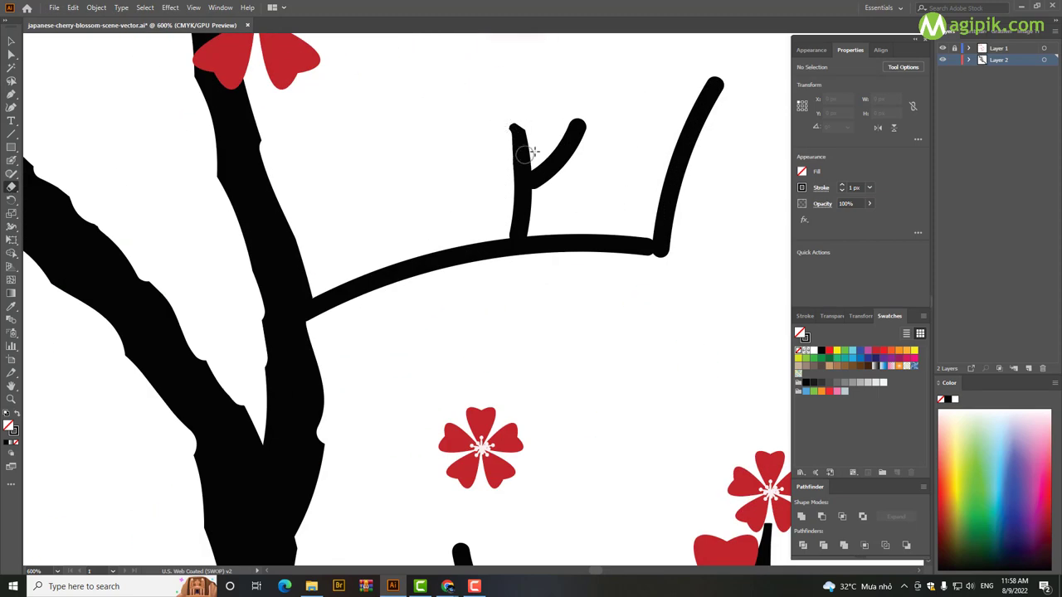
{"action": "left_click_drag", "start_coordinate": [572, 118], "coordinate": [537, 194]}
{"action": "mouse_move", "coordinate": [510, 146]}
{"action": "left_mouse_down"}
{"action": "mouse_move", "coordinate": [504, 214]}
{"action": "mouse_move", "coordinate": [578, 216]}
{"action": "left_mouse_up"}
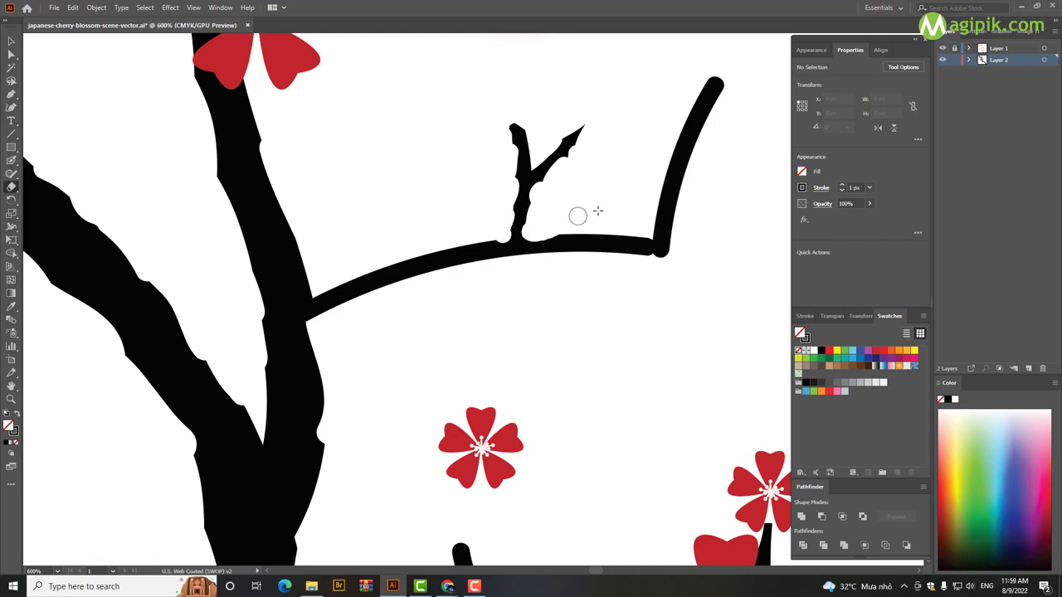
{"action": "left_click_drag", "start_coordinate": [661, 263], "coordinate": [669, 264]}
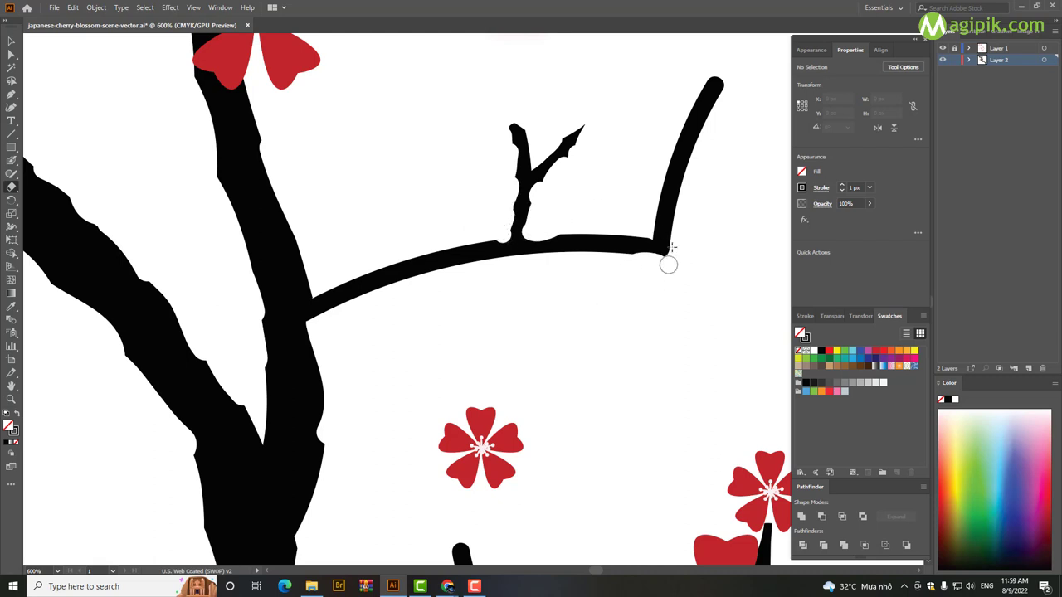
{"action": "left_click_drag", "start_coordinate": [744, 80], "coordinate": [707, 112]}
{"action": "mouse_move", "coordinate": [723, 71]}
{"action": "left_mouse_down"}
{"action": "mouse_move", "coordinate": [693, 127]}
{"action": "mouse_move", "coordinate": [675, 135]}
{"action": "mouse_move", "coordinate": [685, 201]}
{"action": "mouse_move", "coordinate": [648, 191]}
{"action": "mouse_move", "coordinate": [644, 241]}
{"action": "left_mouse_up"}
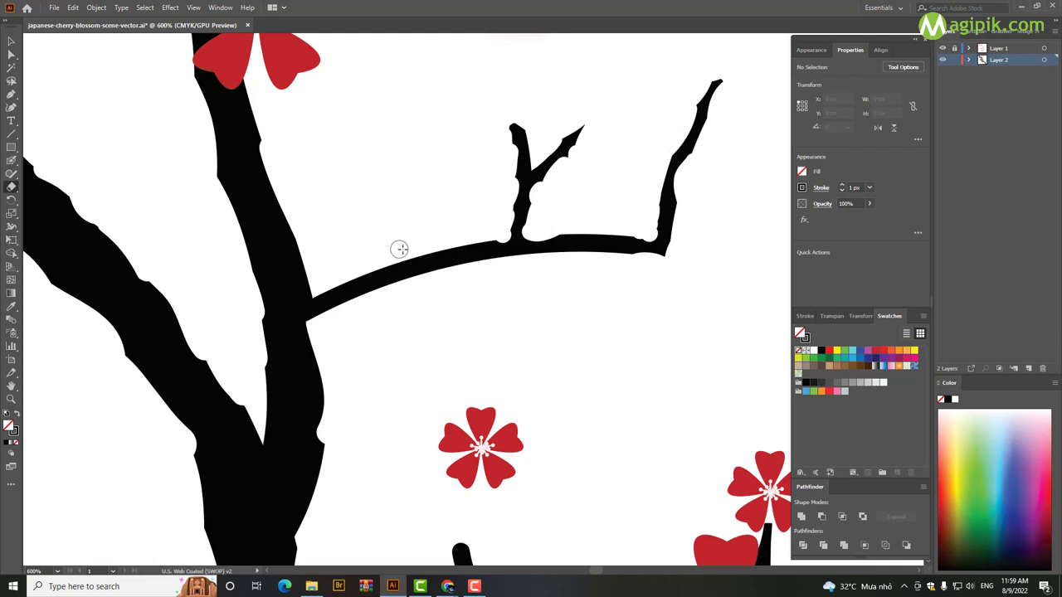
Carve rough notches along the horizontal twig's upper edge from the trunk toward the fork
{"action": "left_click_drag", "start_coordinate": [399, 249], "coordinate": [451, 236]}
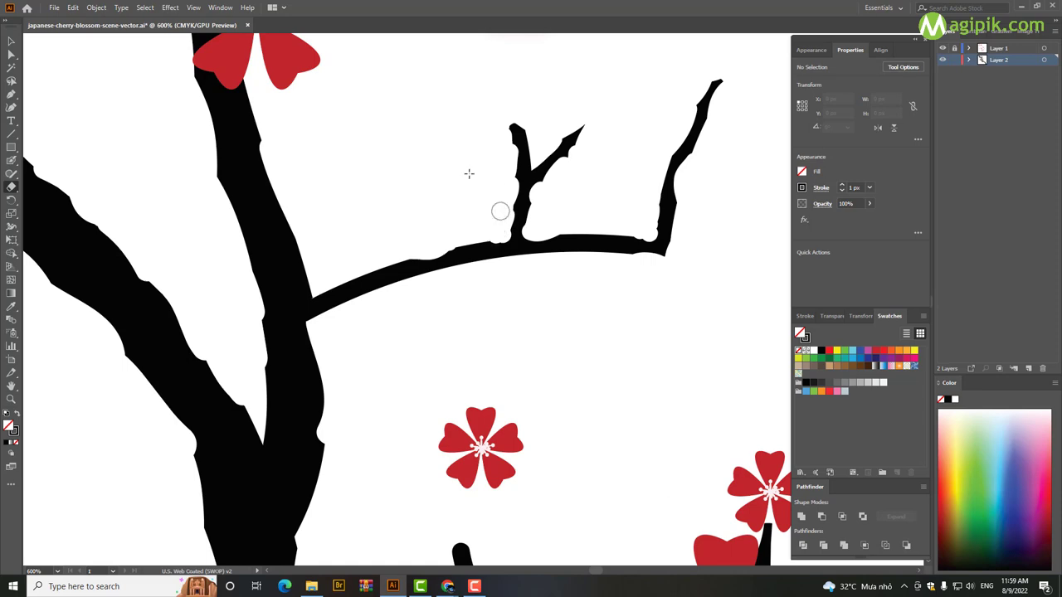
{"action": "scroll", "coordinate": [506, 260], "scroll_direction": "down", "scroll_amount": 2}
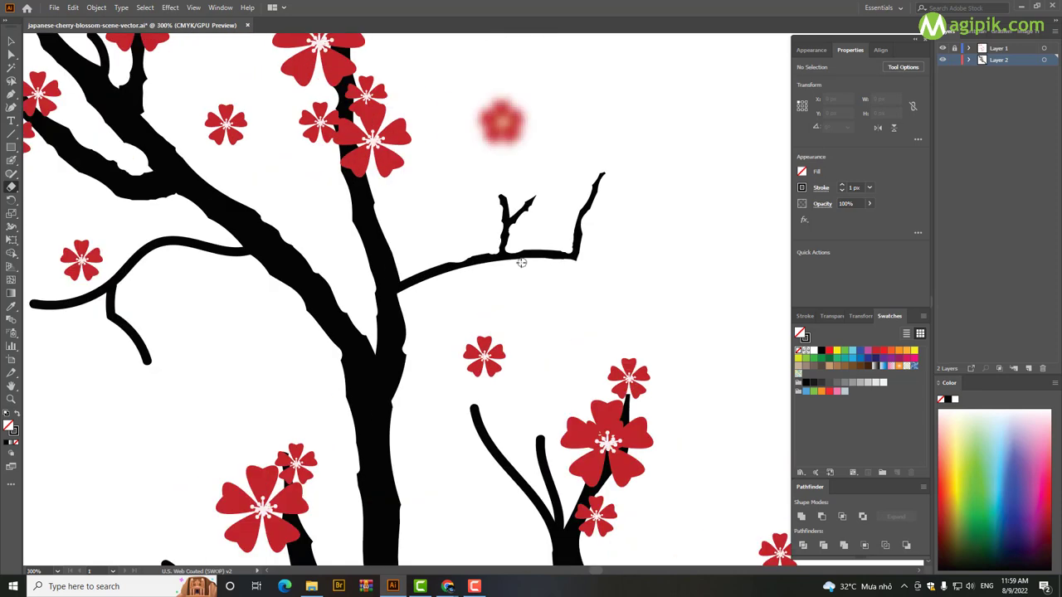
{"action": "scroll", "coordinate": [521, 262], "scroll_direction": "up", "scroll_amount": 3}
{"action": "scroll", "coordinate": [488, 282], "scroll_direction": "down", "scroll_amount": 2}
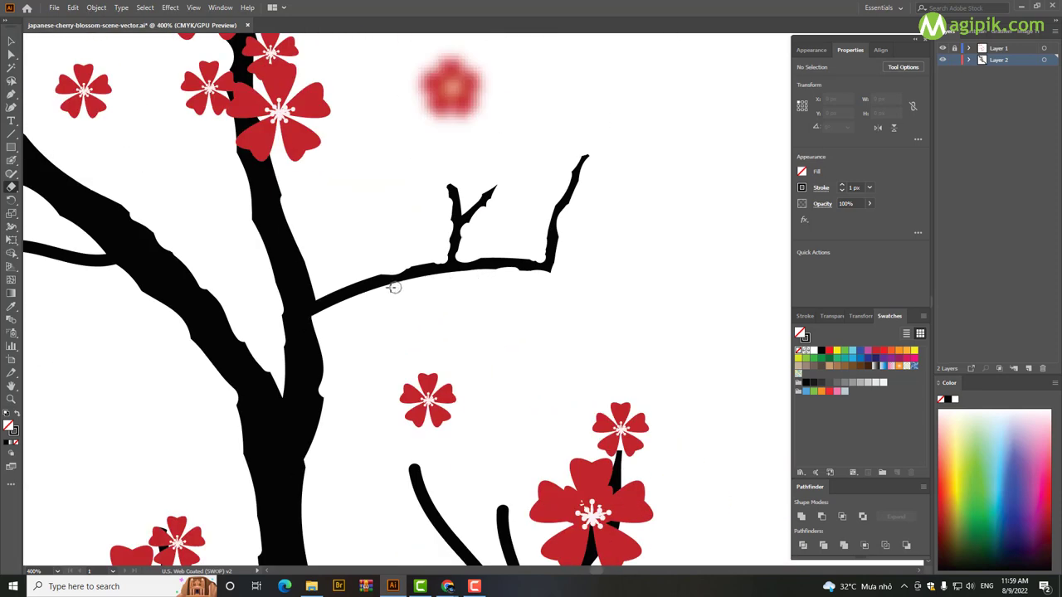
{"action": "left_click_drag", "start_coordinate": [394, 288], "coordinate": [318, 316]}
{"action": "scroll", "coordinate": [465, 305], "scroll_direction": "up", "scroll_amount": 1}
{"action": "scroll", "coordinate": [377, 300], "scroll_direction": "up", "scroll_amount": 1}
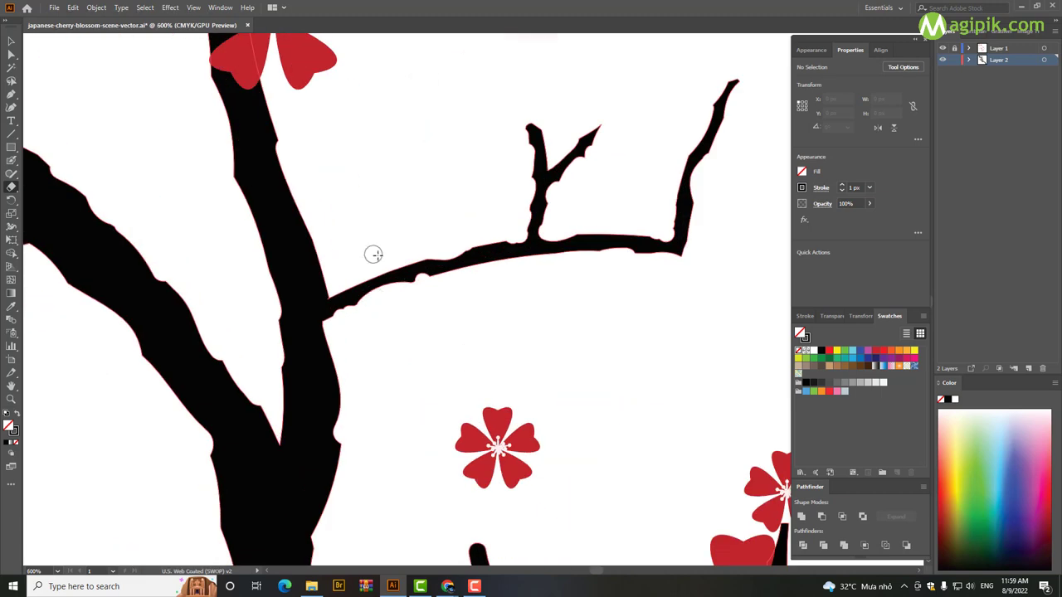
{"action": "left_click_drag", "start_coordinate": [373, 254], "coordinate": [496, 239]}
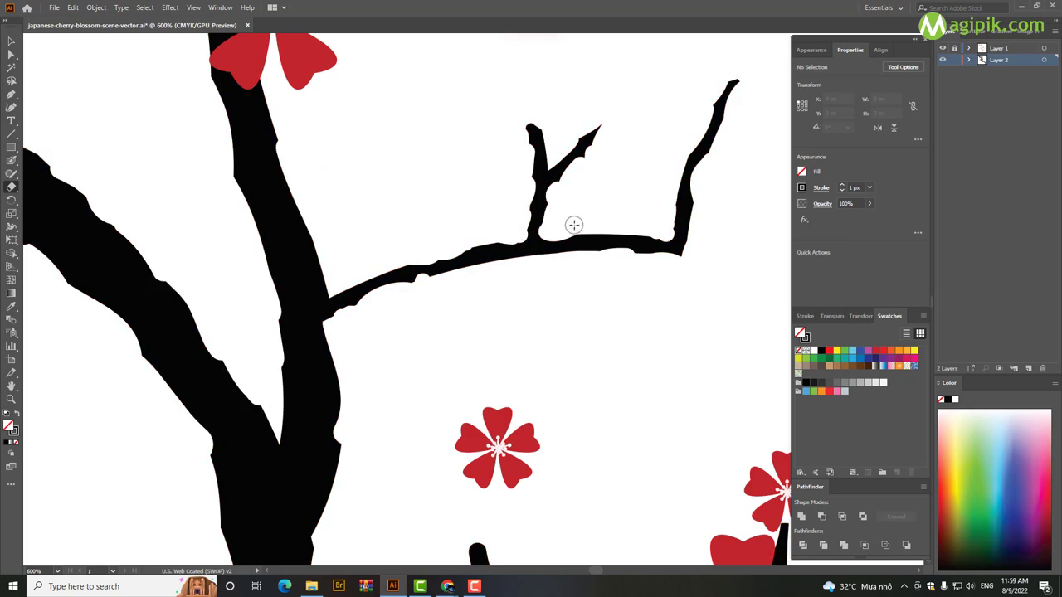
{"action": "scroll", "coordinate": [505, 268], "scroll_direction": "down", "scroll_amount": 4}
{"action": "scroll", "coordinate": [436, 275], "scroll_direction": "up", "scroll_amount": 2}
{"action": "scroll", "coordinate": [600, 289], "scroll_direction": "down", "scroll_amount": 1}
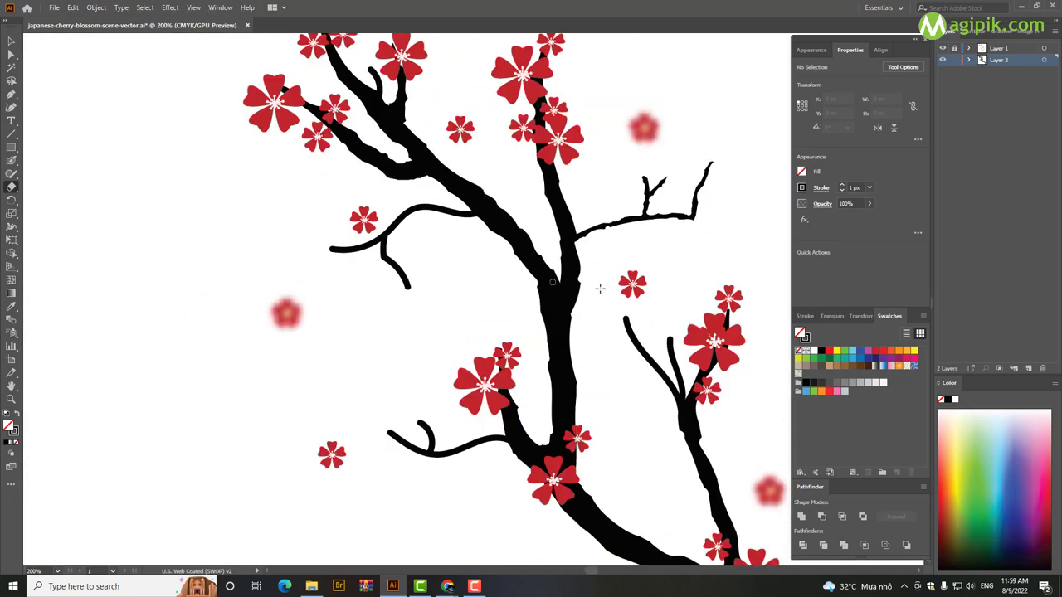
{"action": "scroll", "coordinate": [722, 234], "scroll_direction": "down", "scroll_amount": 1}
{"action": "scroll", "coordinate": [506, 247], "scroll_direction": "up", "scroll_amount": 2}
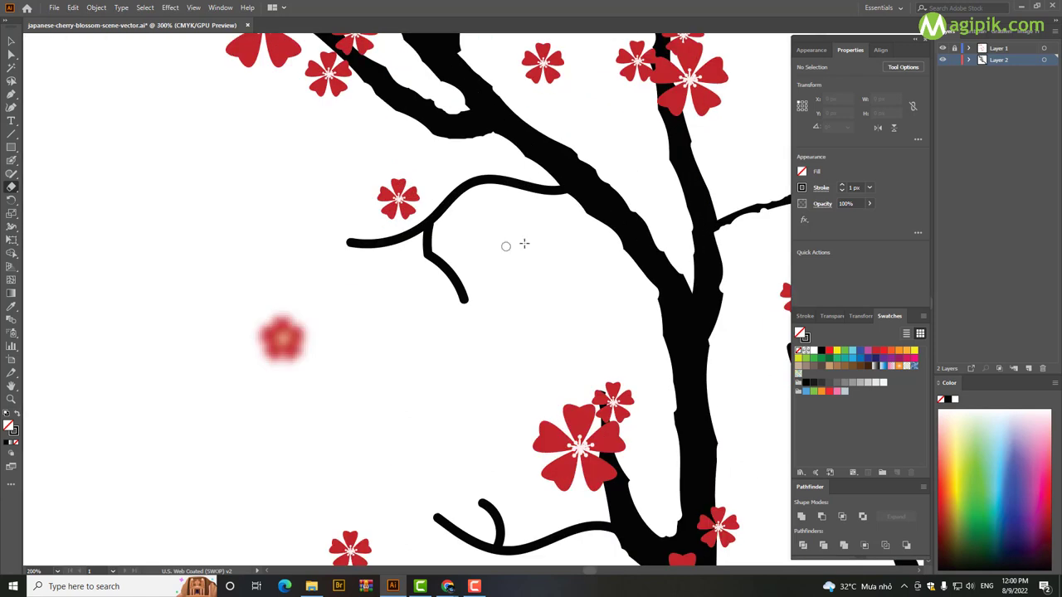
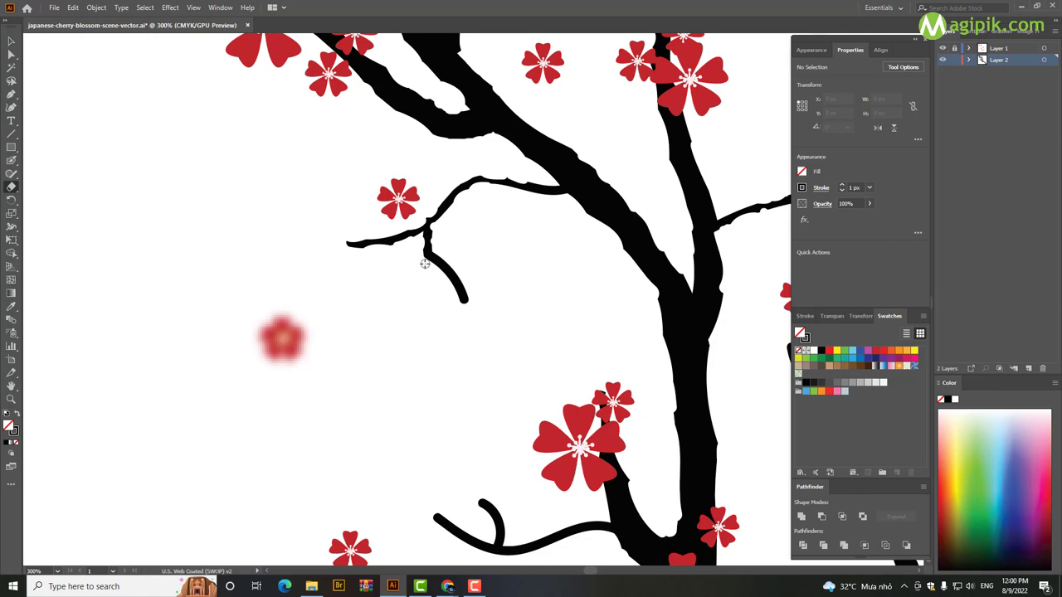
Erase along the lower twig to thin it, cutting its rounded tip to a point and notching the edge
{"action": "left_click_drag", "start_coordinate": [441, 252], "coordinate": [466, 289]}
{"action": "key", "text": "ctrl+minus"}
{"action": "key", "text": "ctrl+minus"}
{"action": "key", "text": "ctrl+minus"}
{"action": "key", "text": "ctrl+minus"}
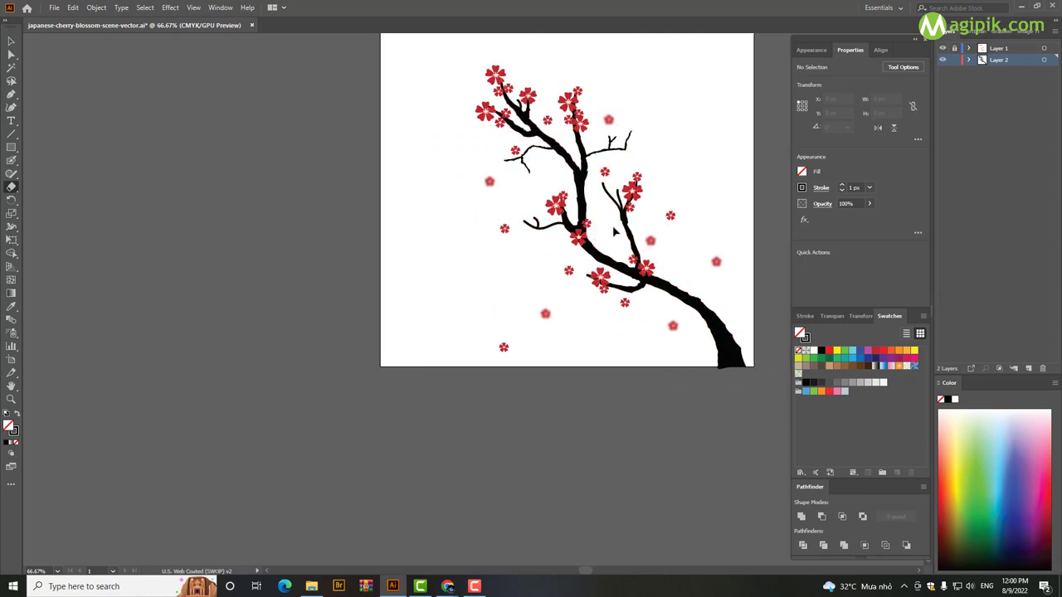
{"action": "key", "text": "ctrl+plus"}
{"action": "key", "text": "ctrl+plus"}
{"action": "key", "text": "ctrl+plus"}
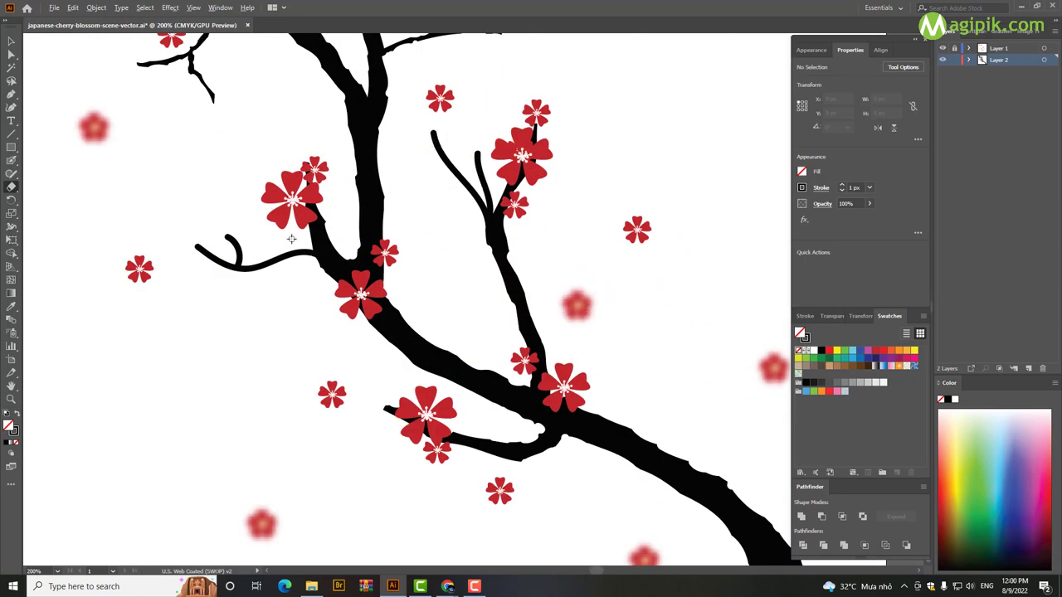
{"action": "key", "text": "ctrl+plus"}
{"action": "key", "text": "ctrl+plus"}
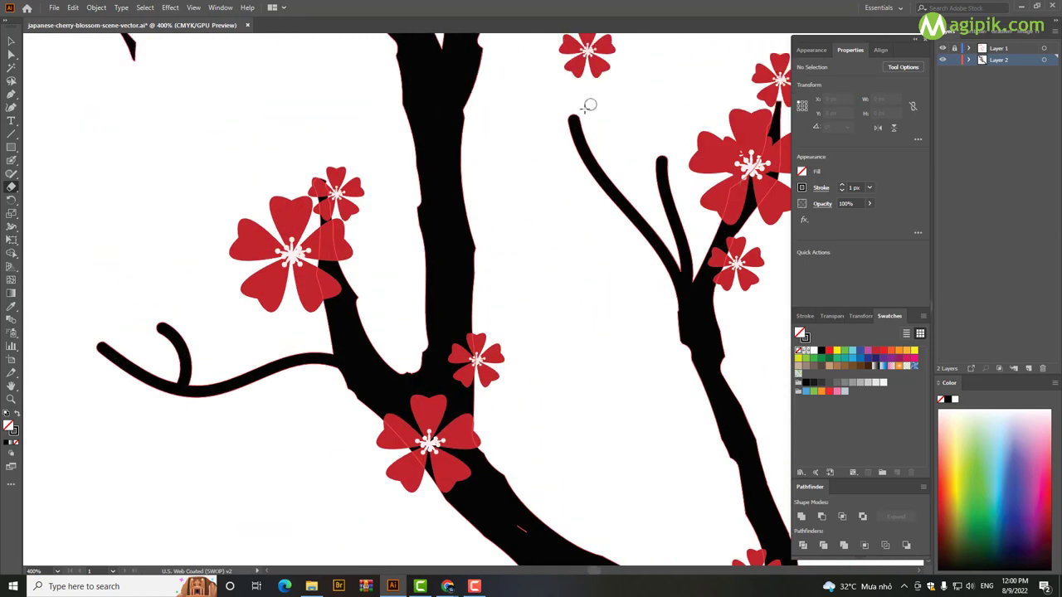
{"action": "mouse_move", "coordinate": [587, 105]}
{"action": "left_mouse_down"}
{"action": "mouse_move", "coordinate": [608, 180]}
{"action": "mouse_move", "coordinate": [624, 178]}
{"action": "mouse_move", "coordinate": [629, 220]}
{"action": "left_mouse_up"}
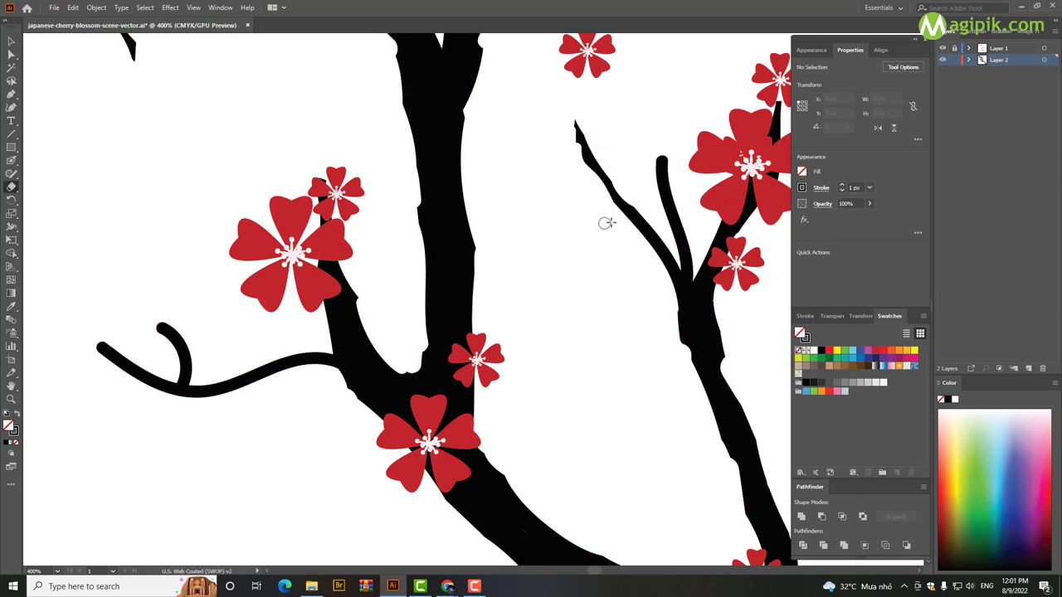
{"action": "left_click_drag", "start_coordinate": [656, 210], "coordinate": [668, 249]}
{"action": "mouse_move", "coordinate": [661, 153]}
{"action": "left_mouse_down"}
{"action": "mouse_move", "coordinate": [657, 207]}
{"action": "mouse_move", "coordinate": [669, 177]}
{"action": "left_mouse_up"}
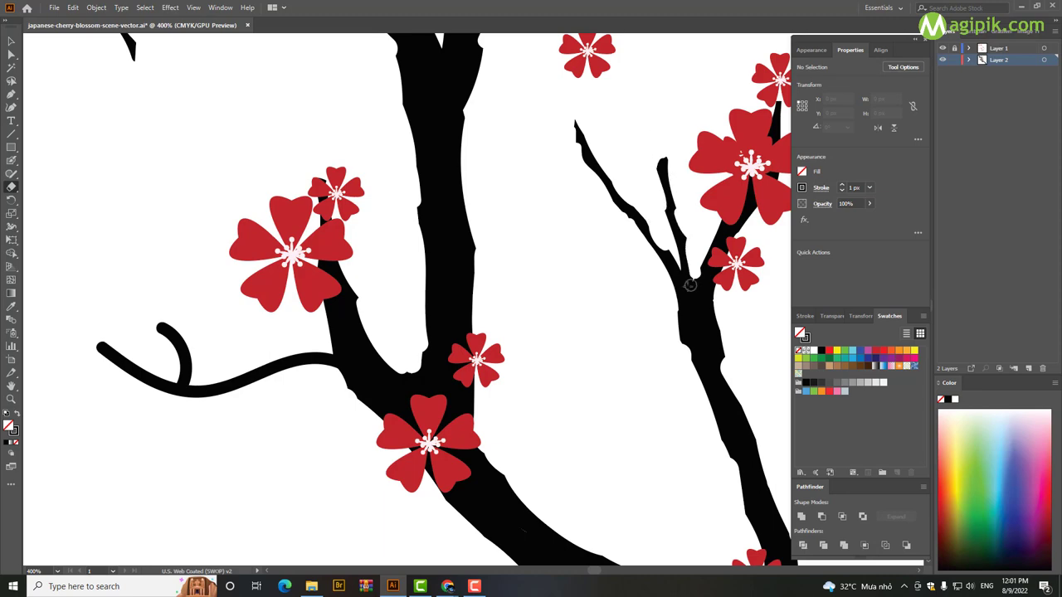
Taper the curly twig's tip thinner and trim the branch underside near the fork
{"action": "key", "text": "ctrl+0"}
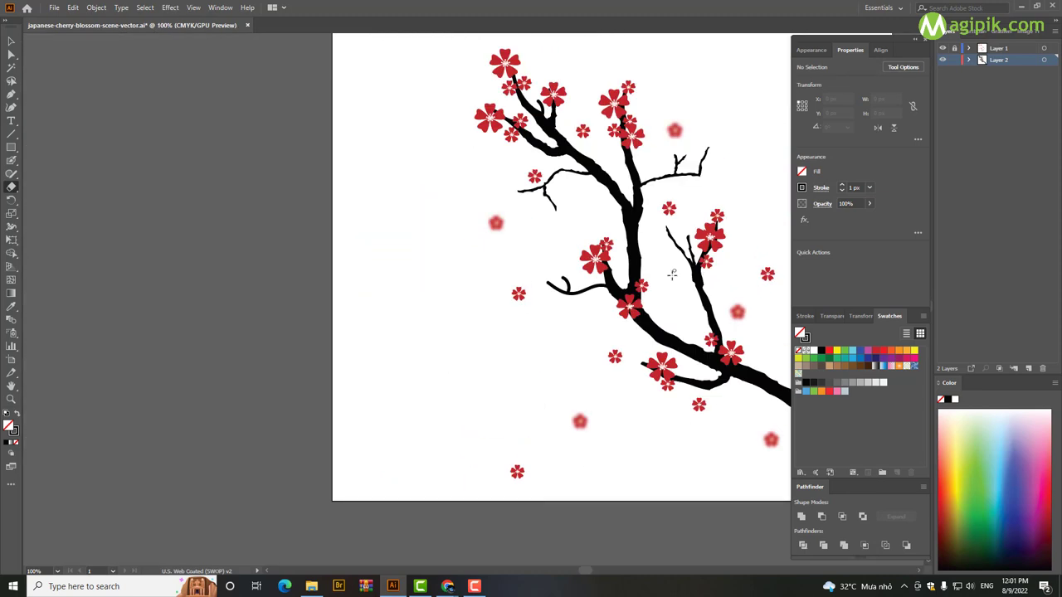
{"action": "scroll", "coordinate": [578, 292], "scroll_direction": "up", "scroll_amount": 3}
{"action": "mouse_move", "coordinate": [464, 260]}
{"action": "left_mouse_down"}
{"action": "mouse_move", "coordinate": [492, 285]}
{"action": "mouse_move", "coordinate": [535, 298]}
{"action": "mouse_move", "coordinate": [609, 275]}
{"action": "left_mouse_up"}
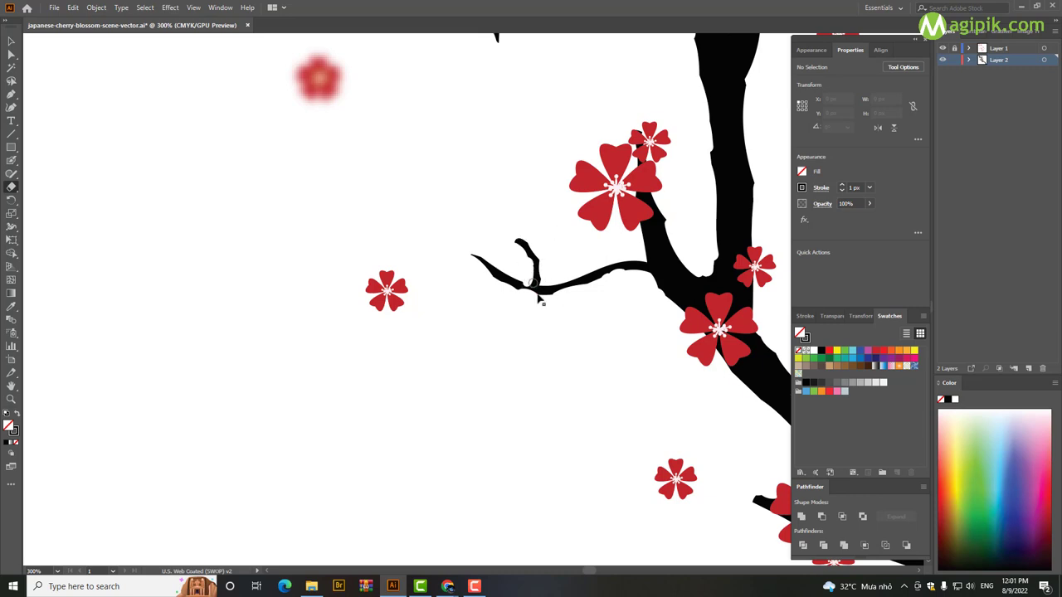
{"action": "left_click_drag", "start_coordinate": [538, 299], "coordinate": [522, 279]}
{"action": "scroll", "coordinate": [545, 256], "scroll_direction": "up", "scroll_amount": 1}
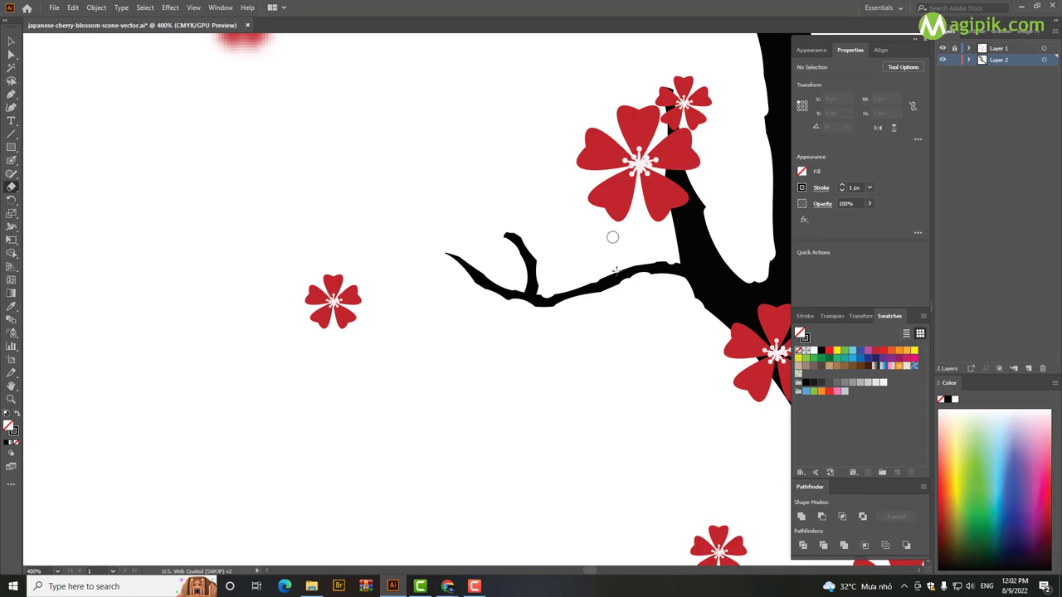
{"action": "scroll", "coordinate": [613, 240], "scroll_direction": "down", "scroll_amount": 3}
{"action": "scroll", "coordinate": [618, 272], "scroll_direction": "down", "scroll_amount": 1}
{"action": "scroll", "coordinate": [618, 272], "scroll_direction": "down", "scroll_amount": 1}
With the Selection tool, select the cherry branch, then clear the selection
{"action": "key", "text": "v"}
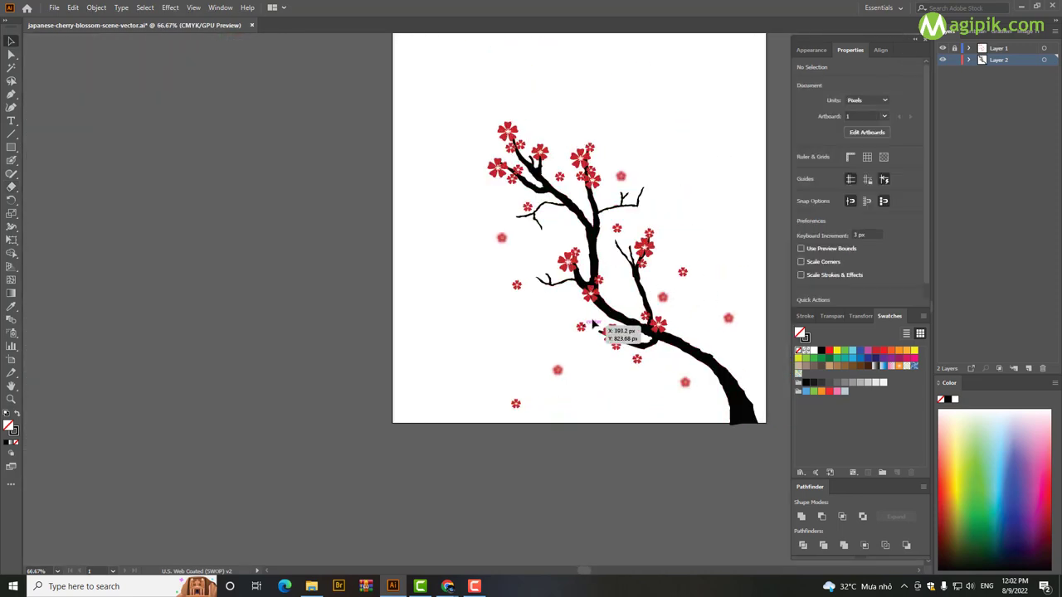
{"action": "scroll", "coordinate": [573, 270], "scroll_direction": "right", "scroll_amount": 2}
{"action": "scroll", "coordinate": [516, 266], "scroll_direction": "up", "scroll_amount": 3}
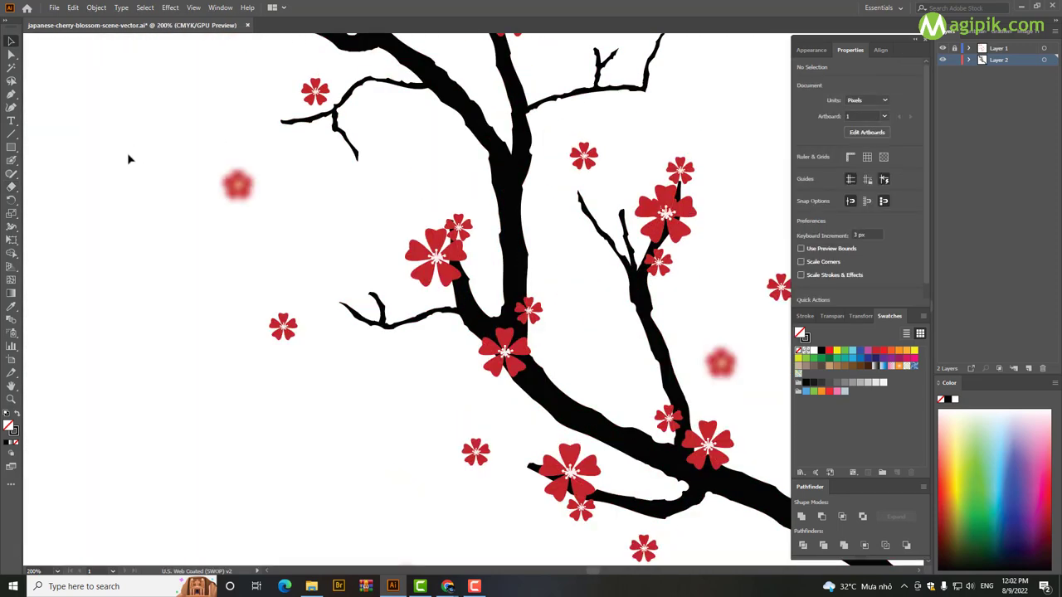
{"action": "left_click", "coordinate": [11, 163]}
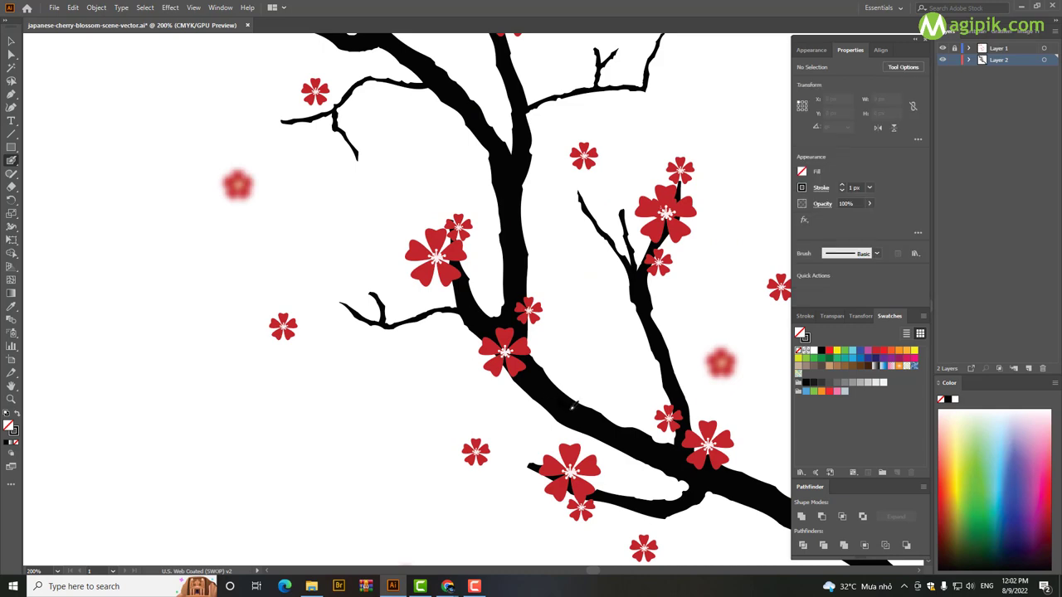
{"action": "scroll", "coordinate": [572, 406], "scroll_direction": "down", "scroll_amount": 1}
{"action": "scroll", "coordinate": [524, 229], "scroll_direction": "down", "scroll_amount": 2}
{"action": "key", "text": "v"}
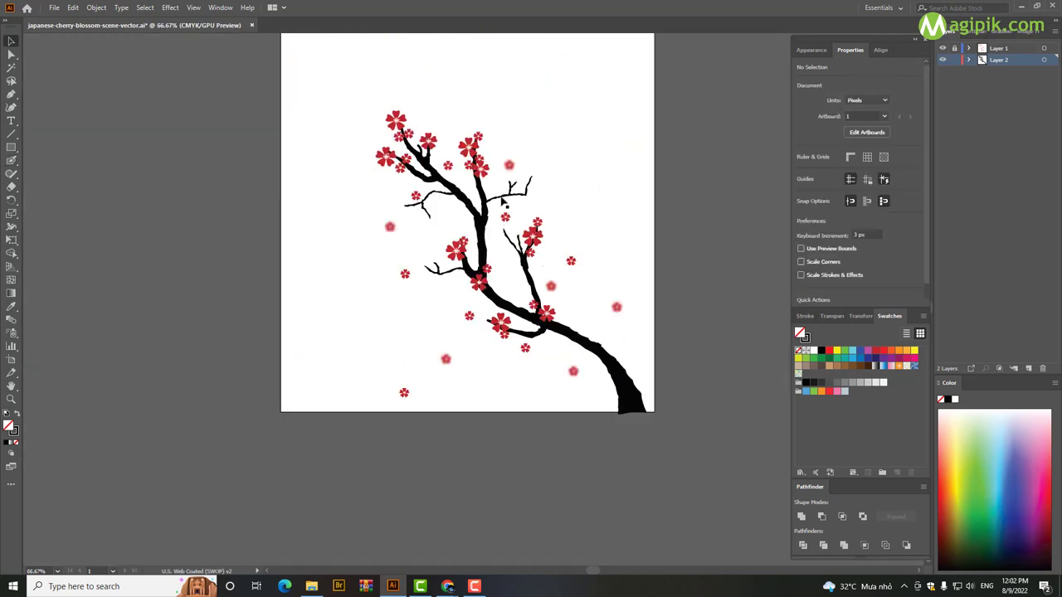
{"action": "left_click", "coordinate": [451, 199]}
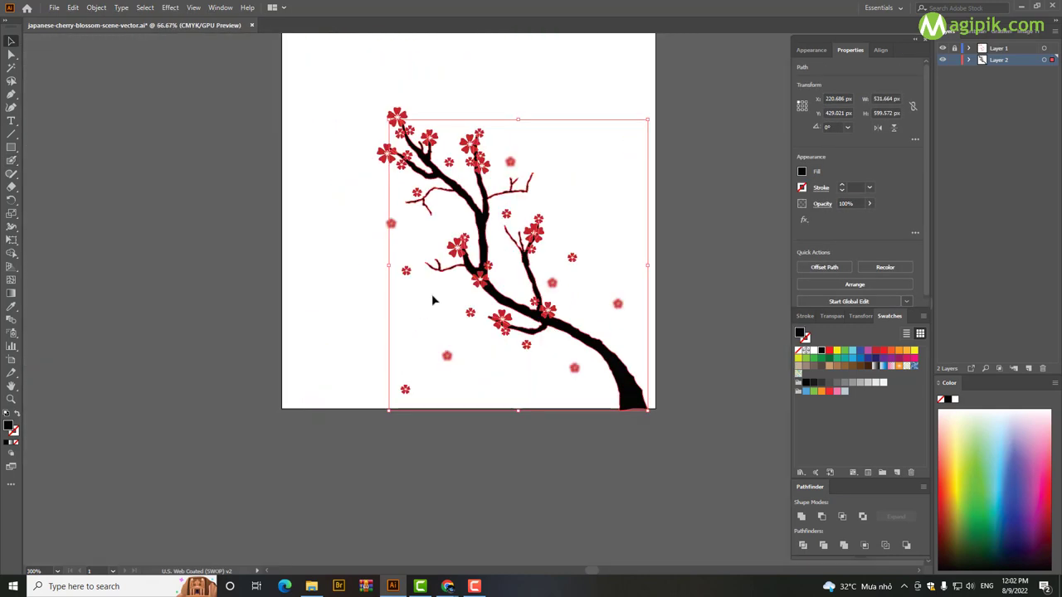
{"action": "left_click", "coordinate": [432, 301]}
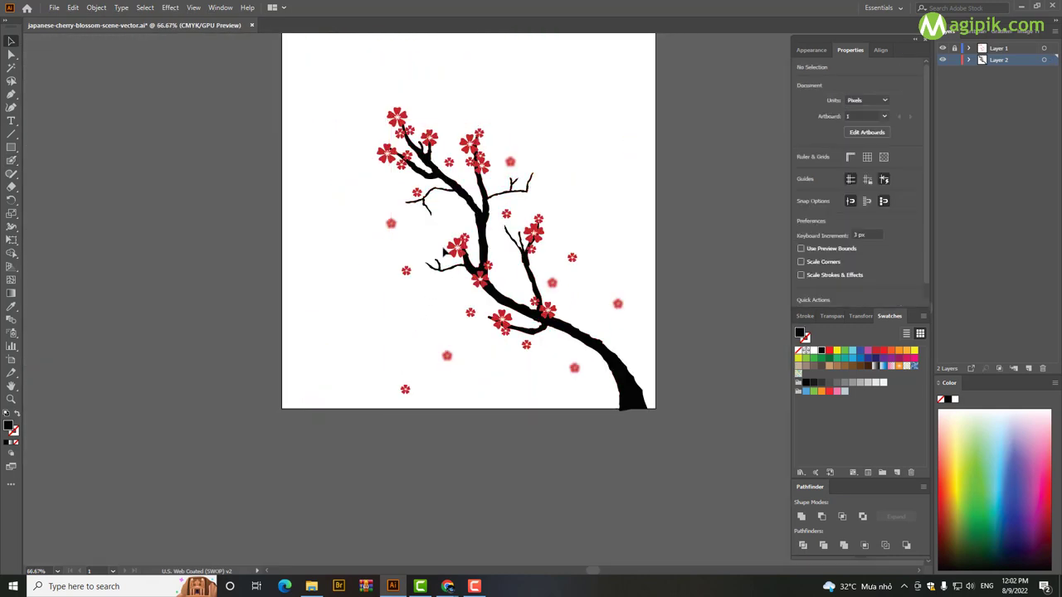
Alt-drag a copy of a small red blossom onto the upper twig tip
{"action": "scroll", "coordinate": [425, 203], "scroll_direction": "up", "scroll_amount": 1}
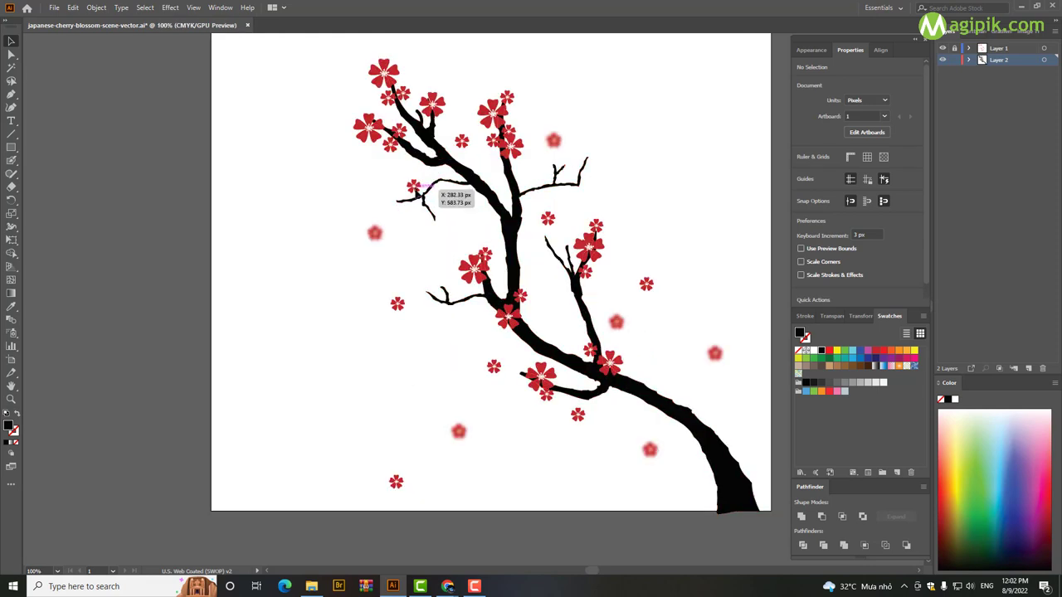
{"action": "scroll", "coordinate": [417, 190], "scroll_direction": "down", "scroll_amount": 1}
{"action": "scroll", "coordinate": [426, 214], "scroll_direction": "up", "scroll_amount": 2}
{"action": "left_click_drag", "start_coordinate": [427, 214], "coordinate": [437, 218]}
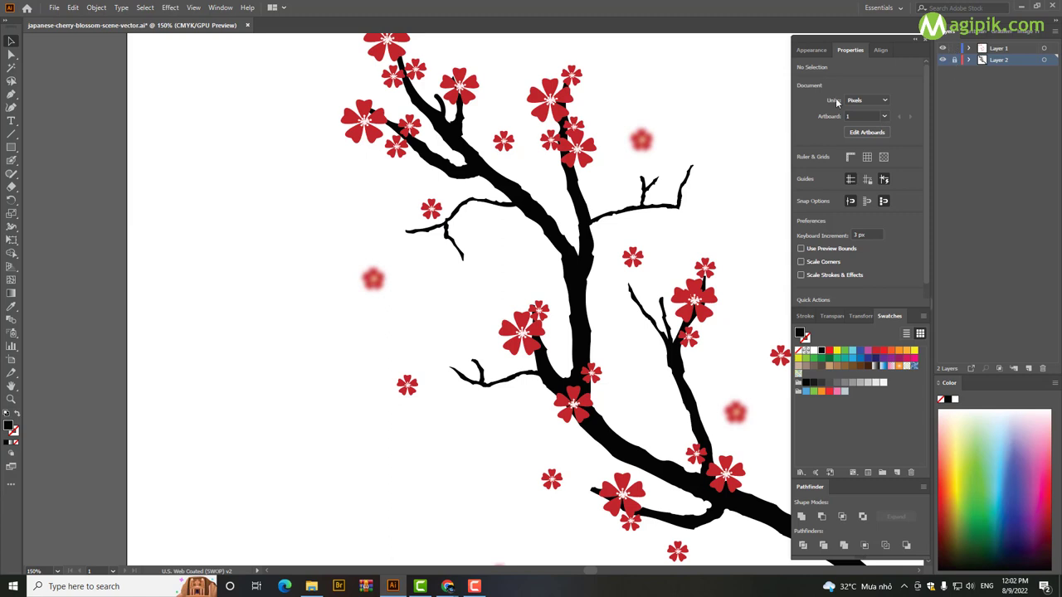
{"action": "mouse_move", "coordinate": [429, 210]}
{"action": "left_mouse_down"}
{"action": "mouse_move", "coordinate": [459, 258]}
{"action": "mouse_move", "coordinate": [604, 186]}
{"action": "left_mouse_up"}
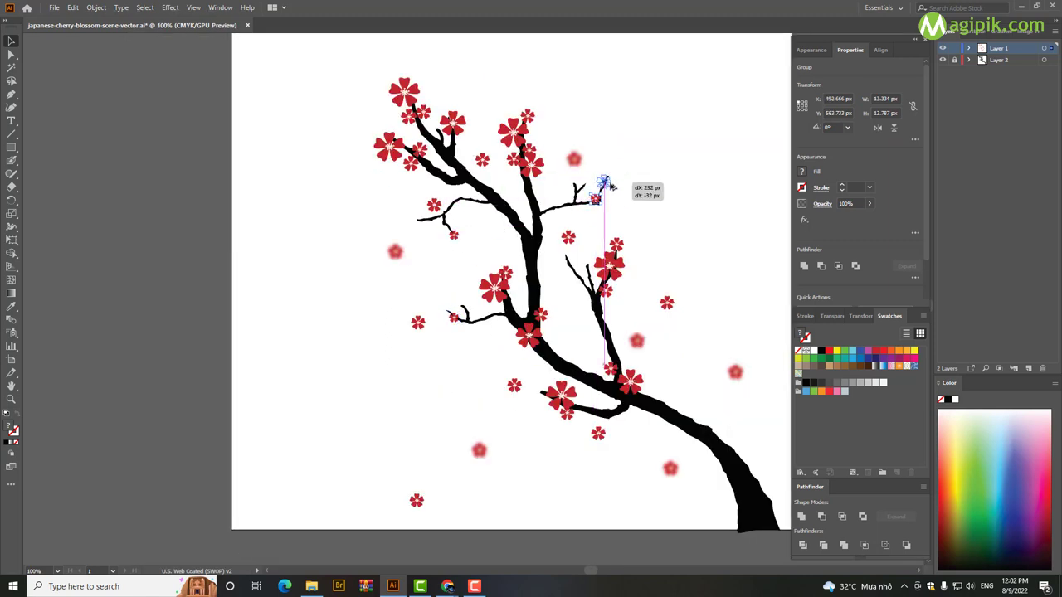
{"action": "left_click_drag", "start_coordinate": [604, 186], "coordinate": [610, 170]}
{"action": "left_click_drag", "start_coordinate": [453, 235], "coordinate": [585, 184]}
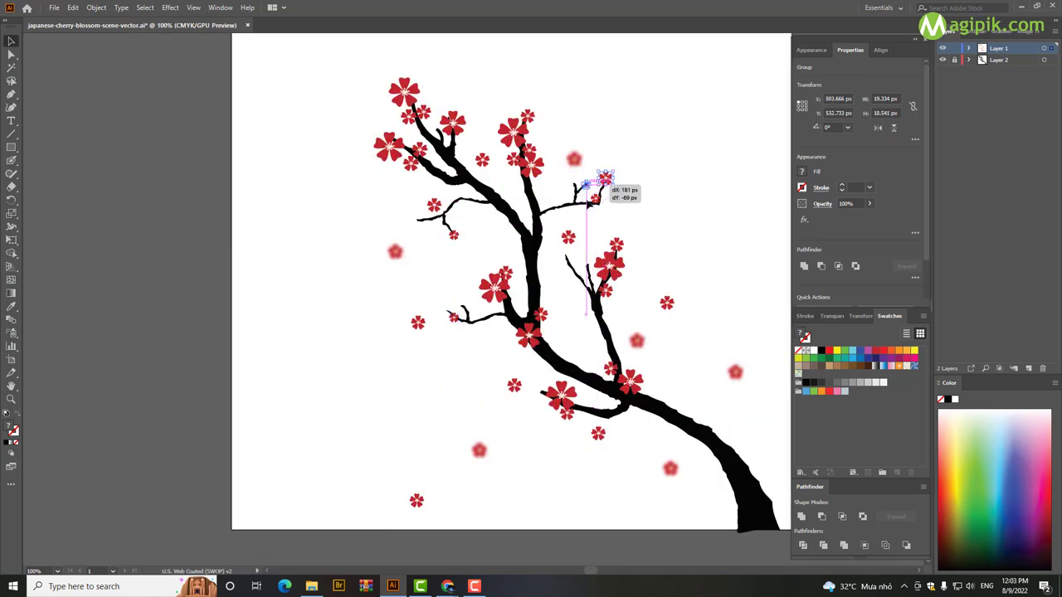
{"action": "left_click", "coordinate": [627, 211]}
Add a new empty Layer 3 from the Layers panel
{"action": "scroll", "coordinate": [628, 213], "scroll_direction": "down", "scroll_amount": 1}
{"action": "scroll", "coordinate": [628, 214], "scroll_direction": "right", "scroll_amount": 1}
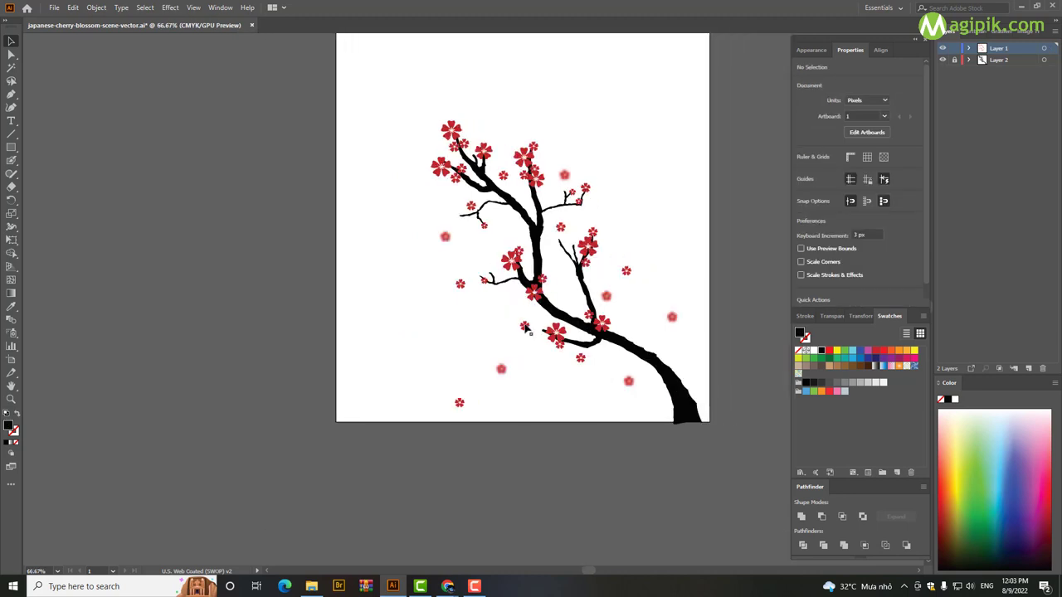
{"action": "scroll", "coordinate": [528, 330], "scroll_direction": "down", "scroll_amount": 1}
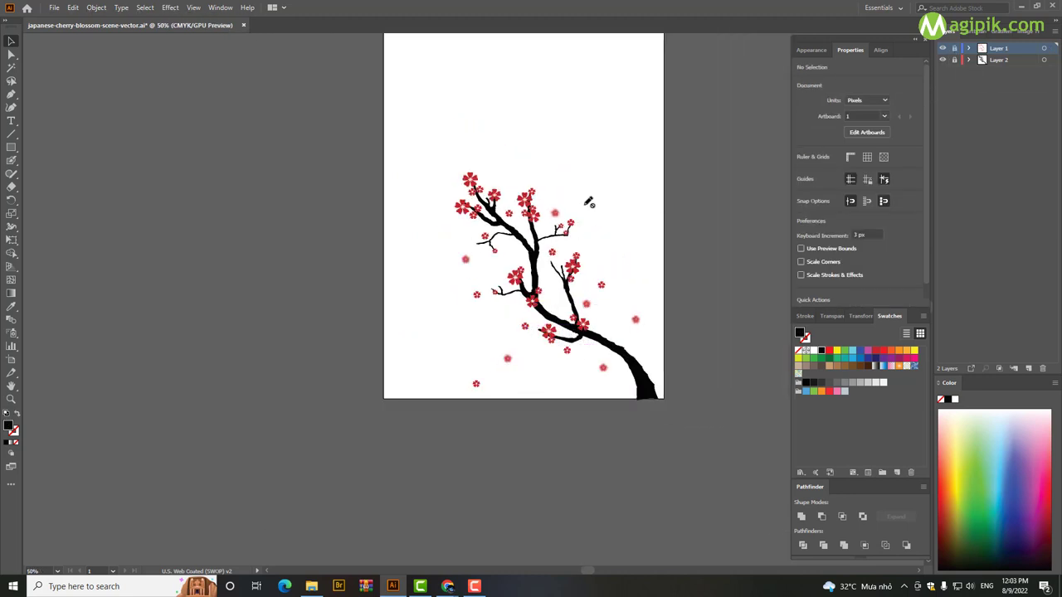
{"action": "scroll", "coordinate": [588, 203], "scroll_direction": "up", "scroll_amount": 1}
{"action": "left_click", "coordinate": [1027, 370]}
{"action": "scroll", "coordinate": [513, 238], "scroll_direction": "right", "scroll_amount": 1}
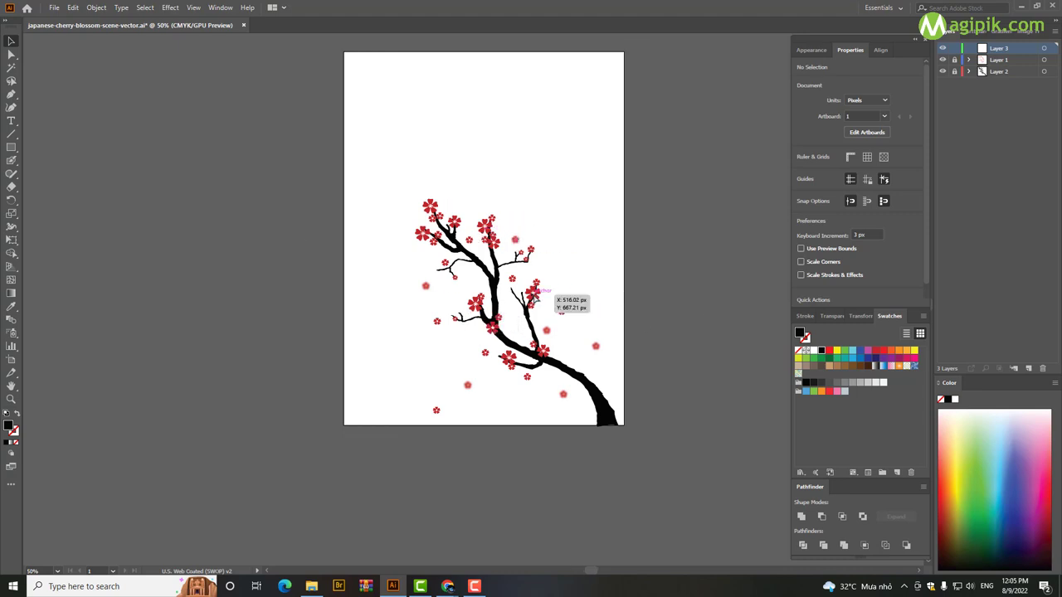
Move Layer 3 below the others and start a wavy Curvature outline across the branch base
{"action": "left_click_drag", "start_coordinate": [998, 48], "coordinate": [998, 76]}
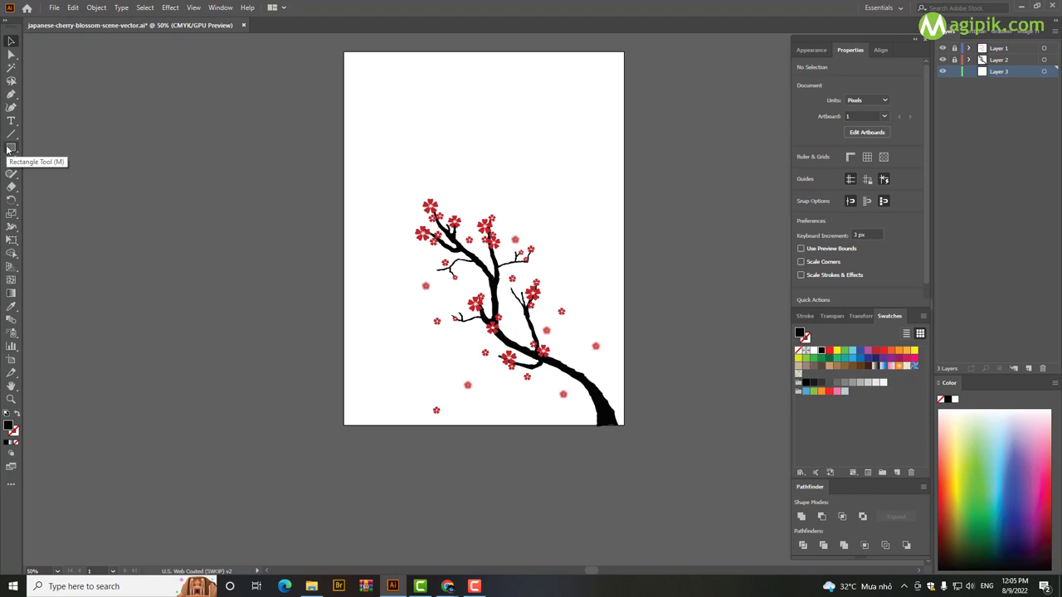
{"action": "left_click", "coordinate": [11, 109]}
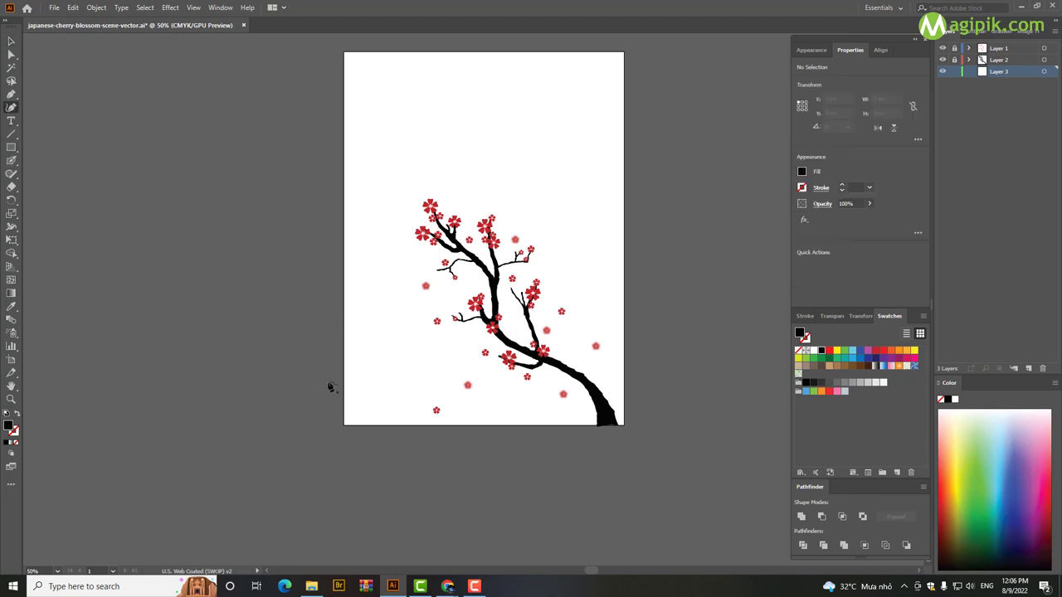
{"action": "left_click", "coordinate": [326, 382]}
{"action": "left_click", "coordinate": [438, 370]}
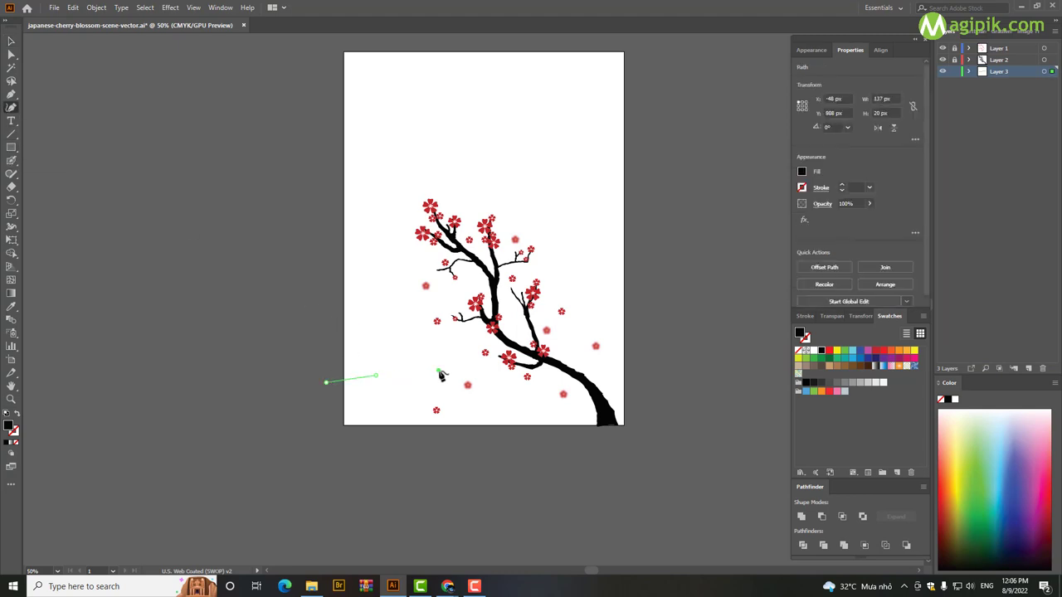
{"action": "left_click", "coordinate": [473, 390]}
{"action": "left_click", "coordinate": [519, 384]}
{"action": "left_click", "coordinate": [549, 380]}
{"action": "left_click", "coordinate": [594, 368]}
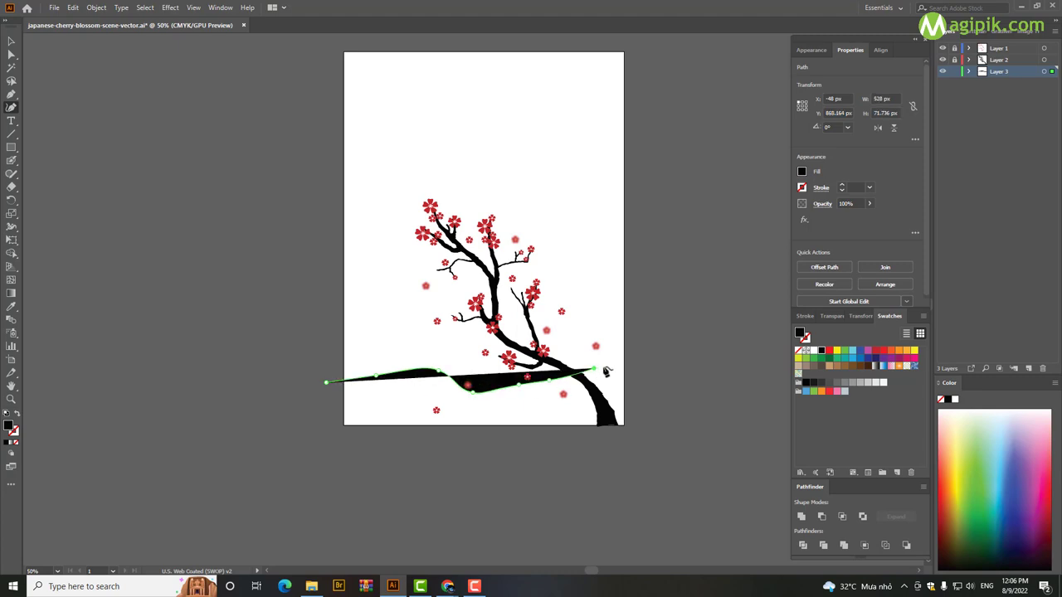
{"action": "left_click", "coordinate": [627, 367]}
Carry the mound outline past the right edge, along the bottom, and close it
{"action": "left_click", "coordinate": [648, 396]}
{"action": "left_click", "coordinate": [675, 410]}
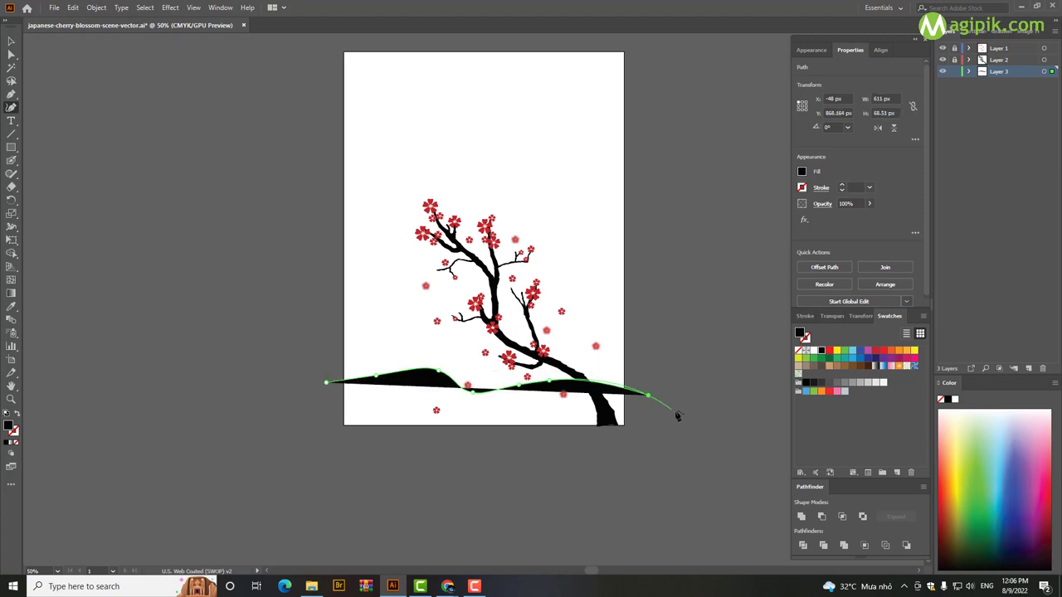
{"action": "left_click", "coordinate": [677, 438]}
{"action": "left_click", "coordinate": [572, 453]}
{"action": "left_click", "coordinate": [391, 445]}
{"action": "left_click", "coordinate": [318, 408]}
{"action": "left_click", "coordinate": [326, 383]}
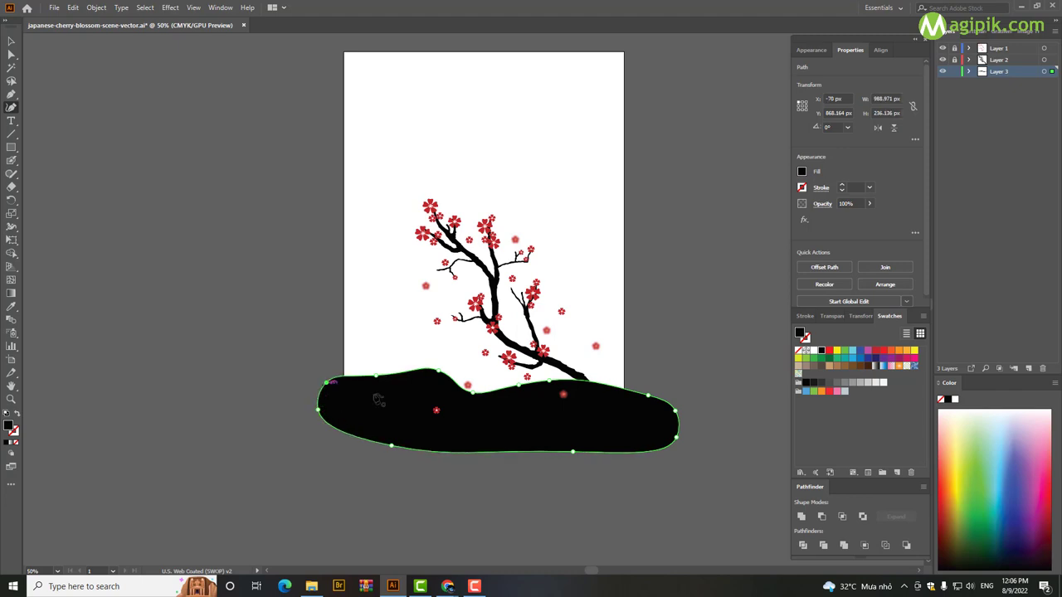
Adjust the mound's top-edge points to smooth its dips and rises
{"action": "left_click_drag", "start_coordinate": [473, 391], "coordinate": [480, 385]}
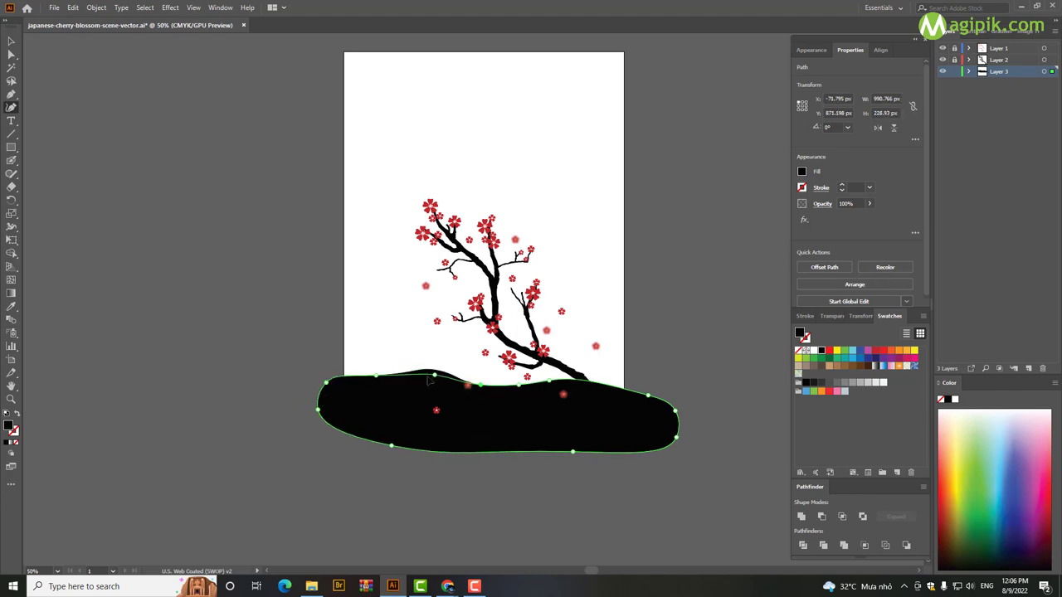
{"action": "left_click_drag", "start_coordinate": [550, 382], "coordinate": [557, 375]}
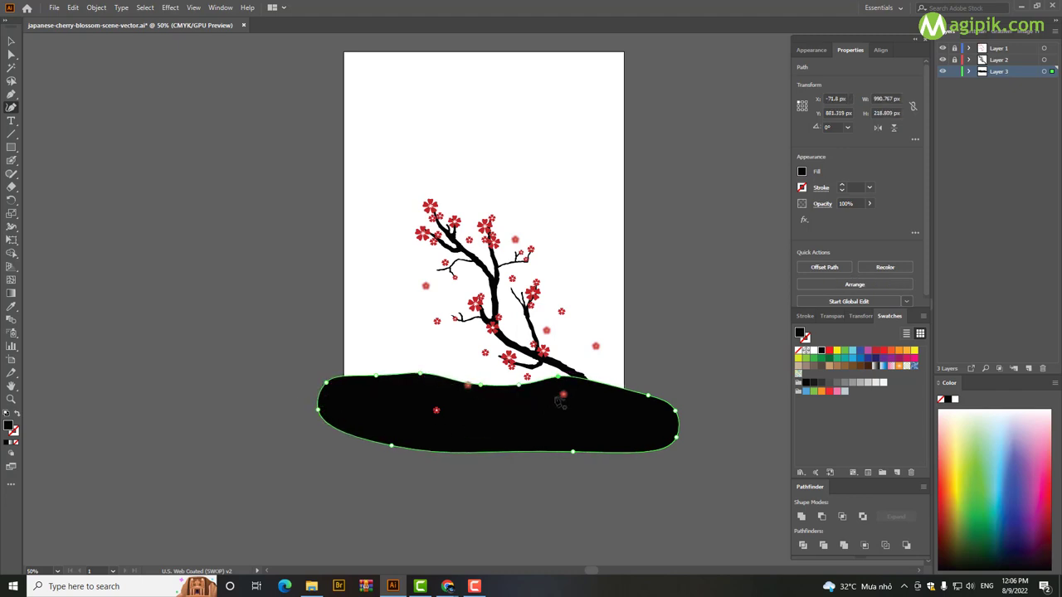
{"action": "left_click_drag", "start_coordinate": [376, 376], "coordinate": [342, 387]}
{"action": "left_click_drag", "start_coordinate": [621, 395], "coordinate": [624, 390]}
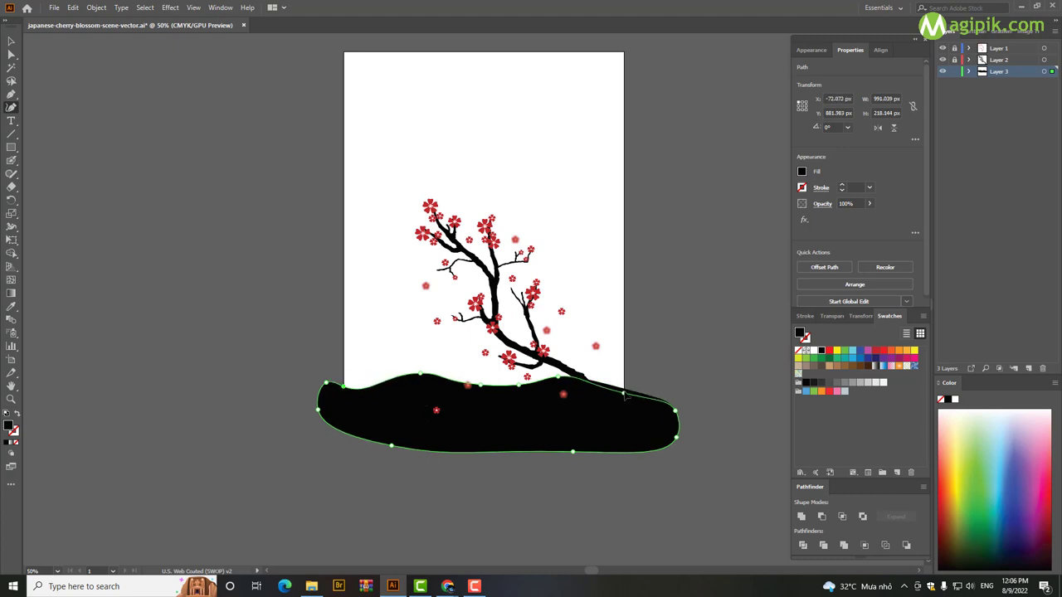
Fill the ground mound with the tan swatch and deselect it
{"action": "left_click", "coordinate": [9, 44]}
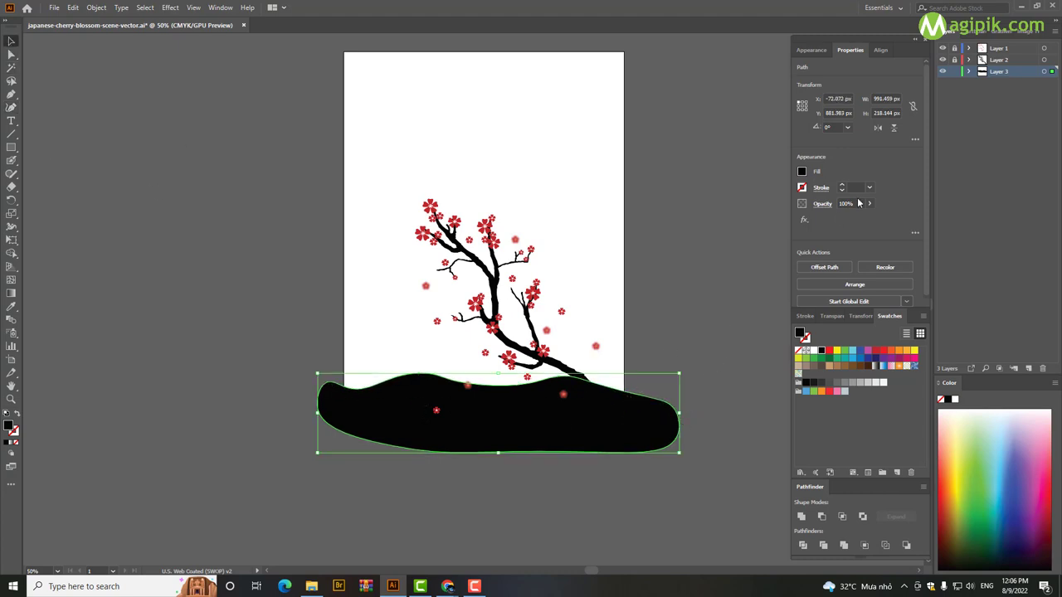
{"action": "left_click", "coordinate": [802, 373]}
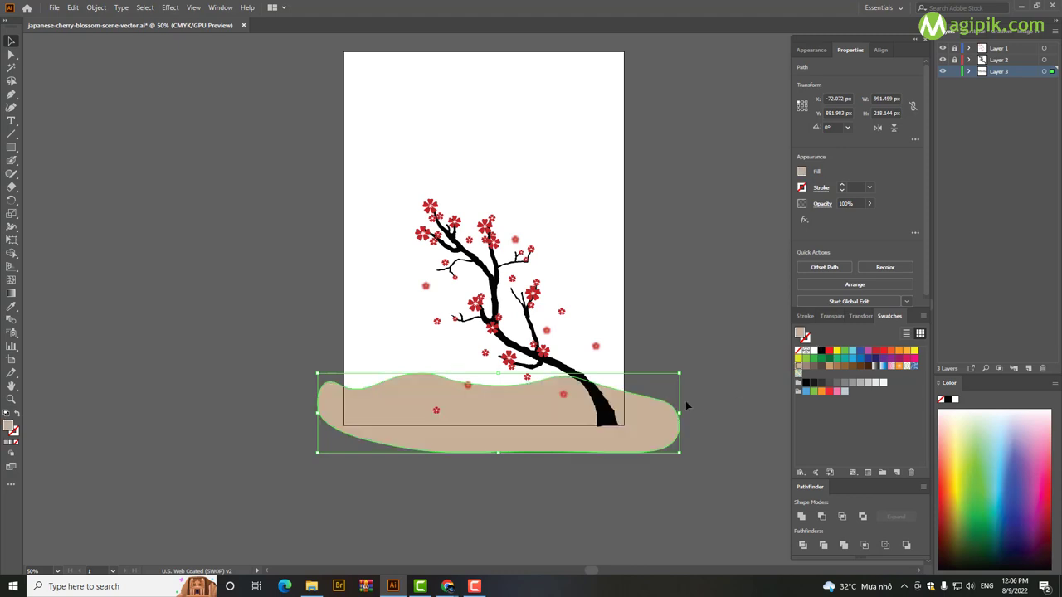
{"action": "left_click", "coordinate": [682, 398]}
{"action": "scroll", "coordinate": [641, 358], "scroll_direction": "right", "scroll_amount": 1}
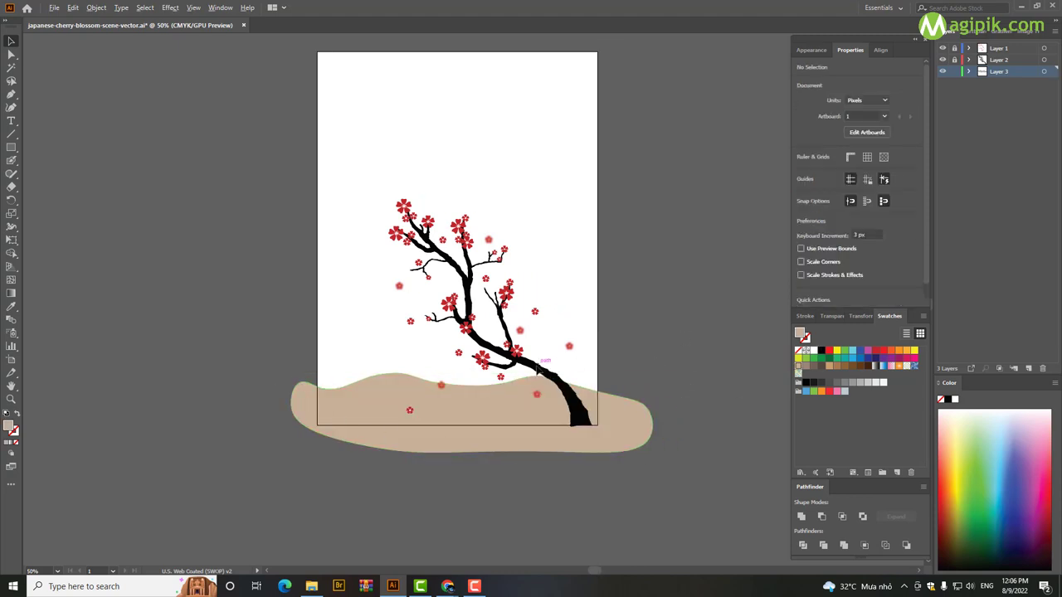
{"action": "scroll", "coordinate": [655, 349], "scroll_direction": "up", "scroll_amount": 1}
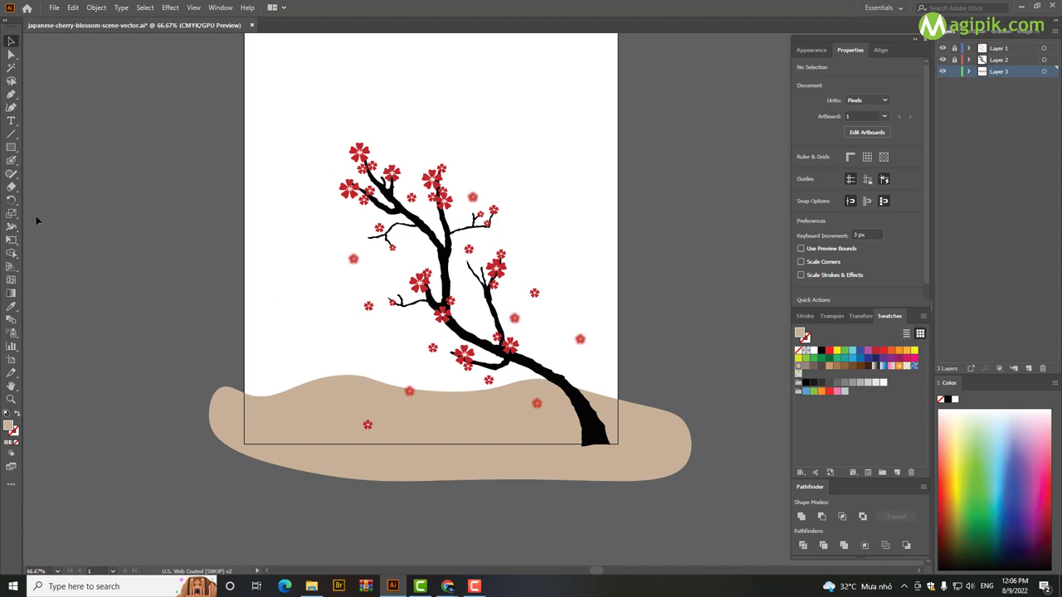
Draw a closed Curvature hill outline rising behind the tan mound
{"action": "left_click", "coordinate": [11, 107]}
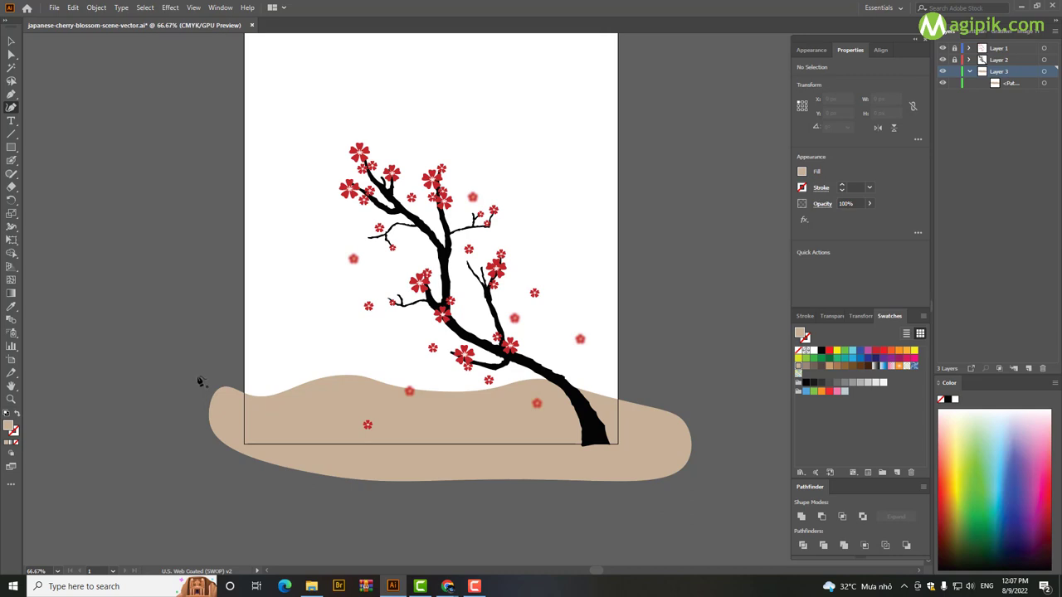
{"action": "left_click", "coordinate": [200, 381]}
{"action": "left_click", "coordinate": [249, 340]}
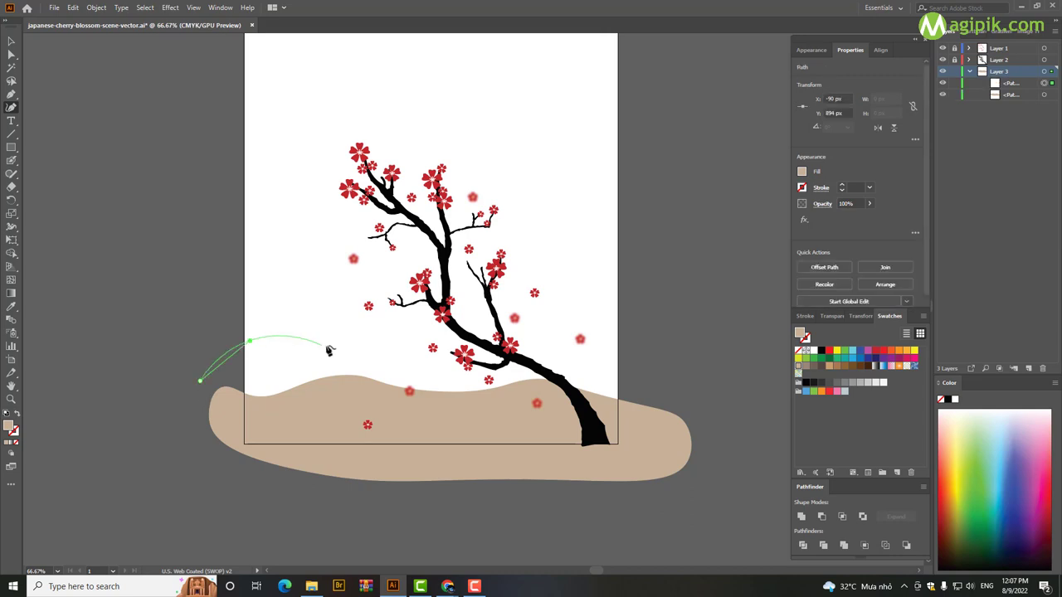
{"action": "left_click", "coordinate": [332, 346]}
{"action": "left_click", "coordinate": [402, 344]}
{"action": "left_click", "coordinate": [514, 318]}
{"action": "left_click", "coordinate": [612, 361]}
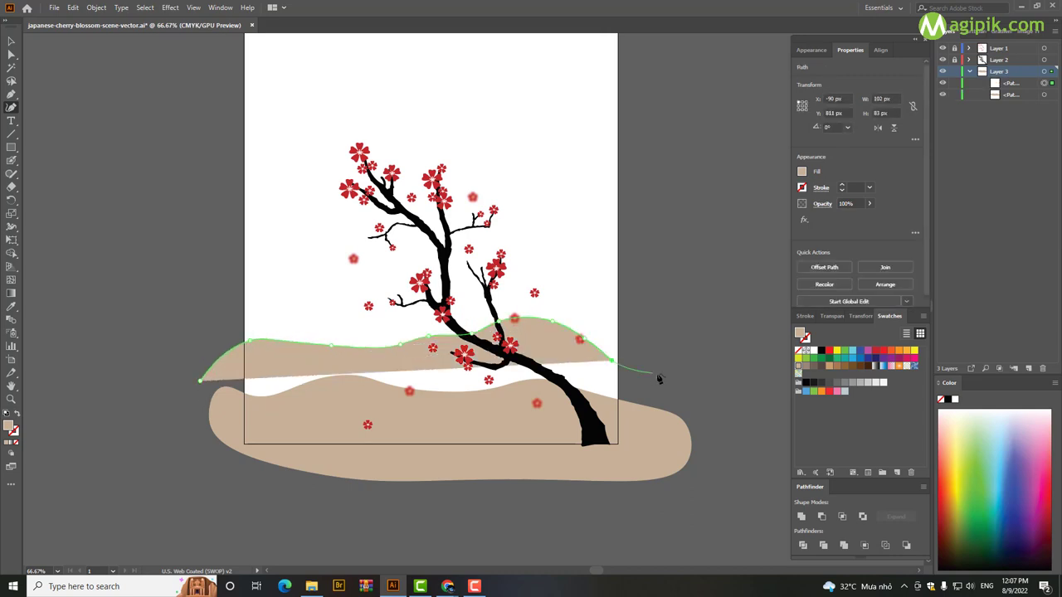
{"action": "left_click", "coordinate": [658, 374]}
{"action": "left_click", "coordinate": [682, 446]}
{"action": "left_click", "coordinate": [587, 455]}
{"action": "left_click", "coordinate": [306, 445]}
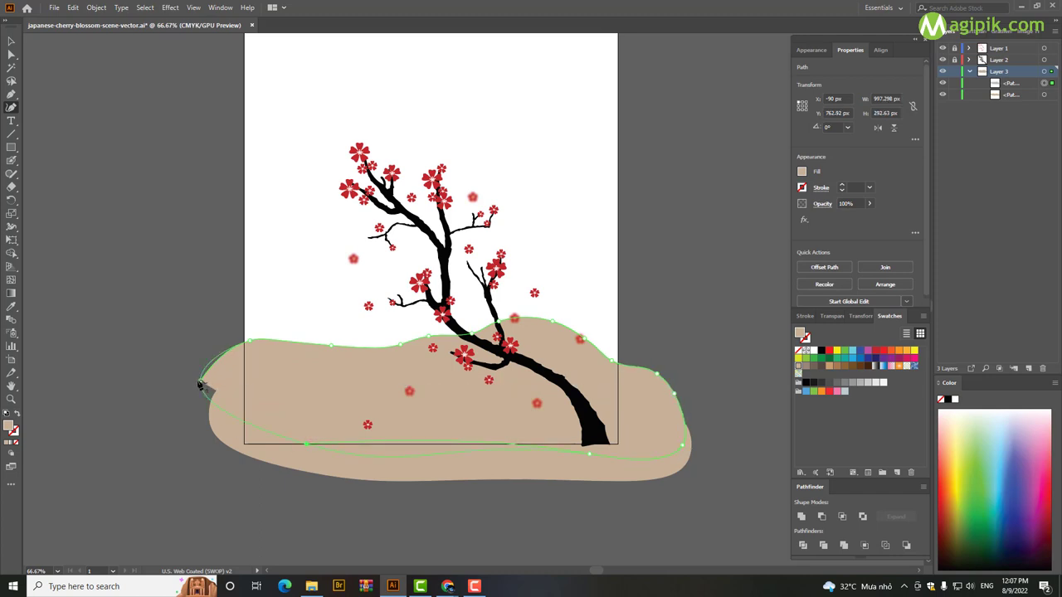
{"action": "left_click", "coordinate": [199, 381]}
Try tan and greyish-brown swatches on the hill, then eyedrop the mound's tan onto it
{"action": "left_click", "coordinate": [802, 173]}
{"action": "left_click", "coordinate": [728, 231]}
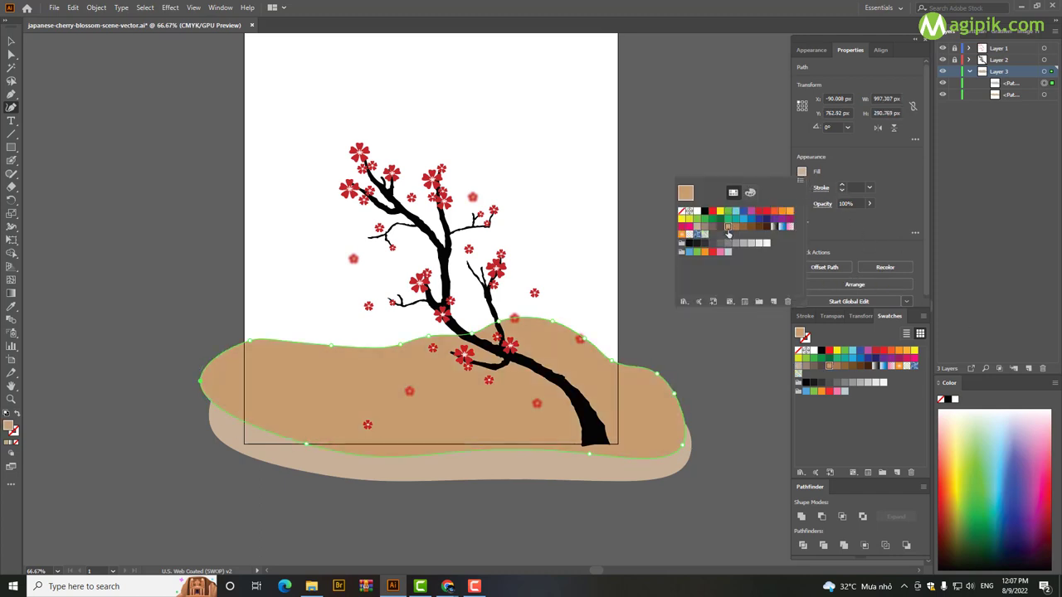
{"action": "left_click", "coordinate": [705, 232]}
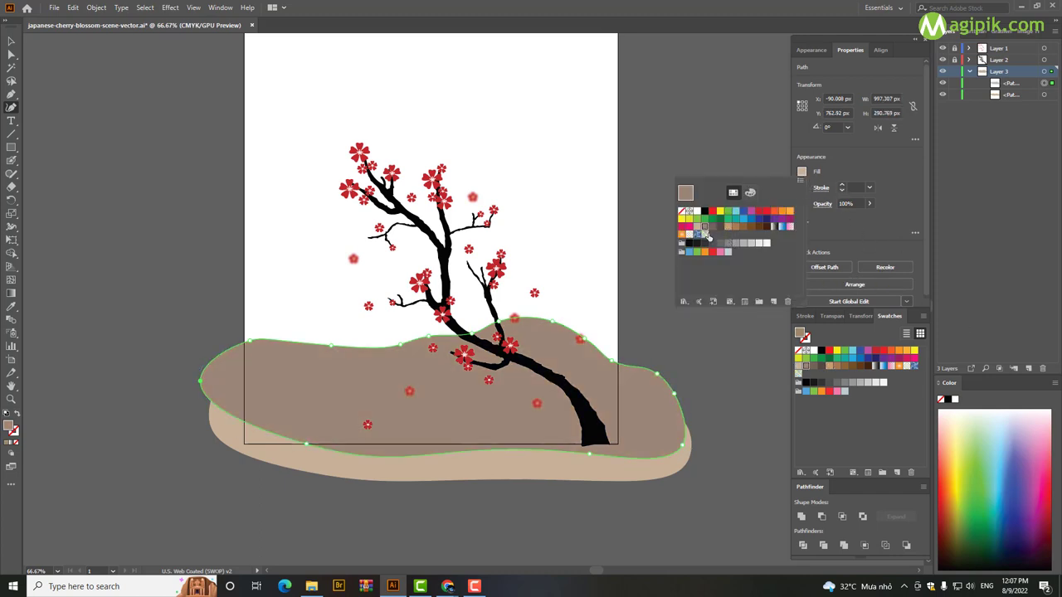
{"action": "left_click", "coordinate": [802, 175]}
{"action": "left_click", "coordinate": [803, 173]}
{"action": "left_click", "coordinate": [789, 184]}
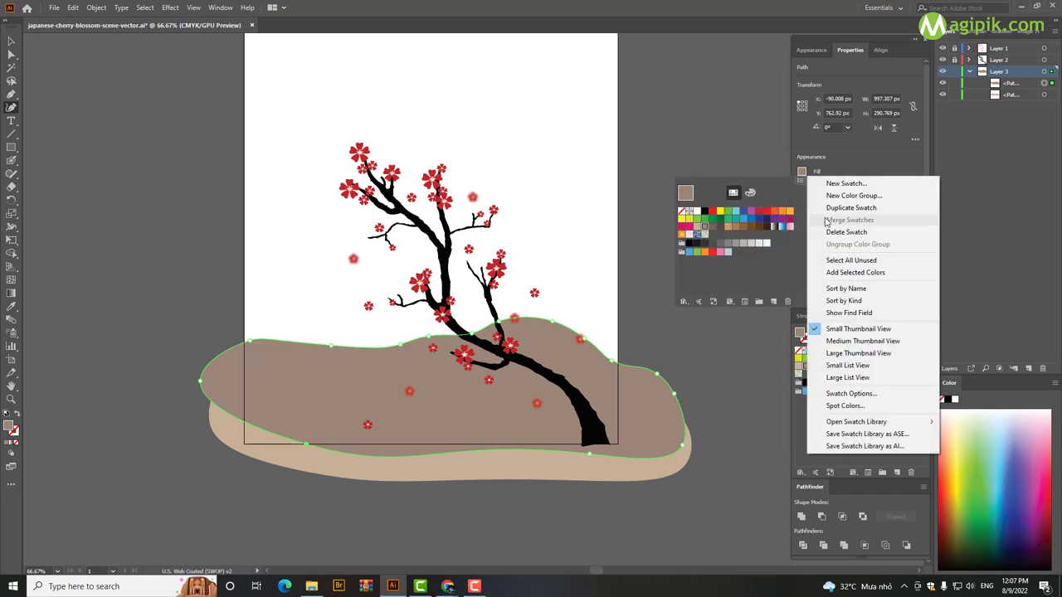
{"action": "key", "text": "Escape"}
{"action": "key", "text": "i"}
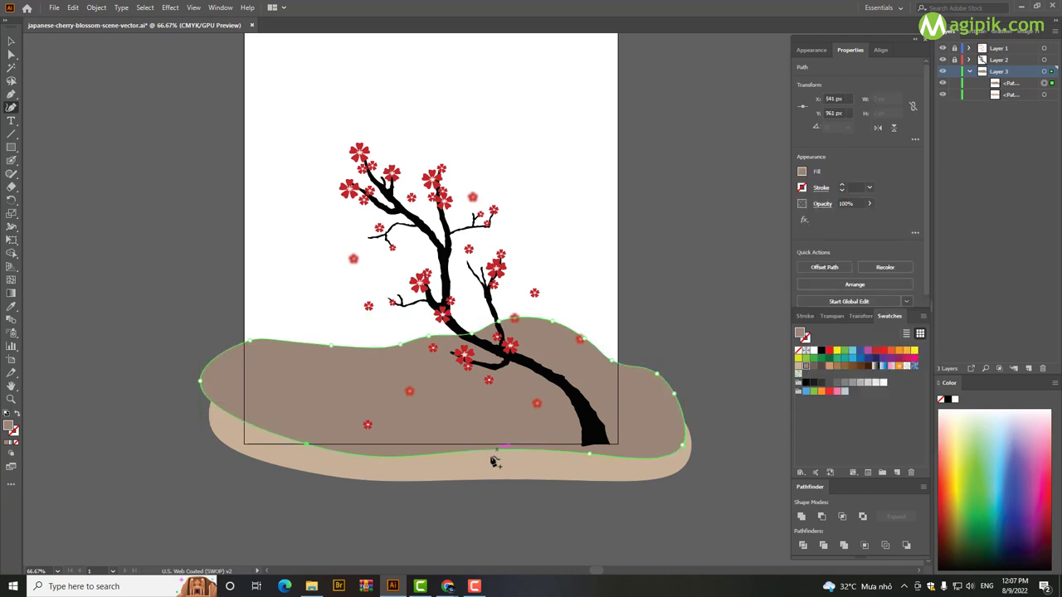
{"action": "left_click", "coordinate": [610, 459]}
Switch the hill's Fill to HSB sliders and adjust saturation and brightness
{"action": "left_click", "coordinate": [802, 173]}
{"action": "left_click", "coordinate": [788, 183]}
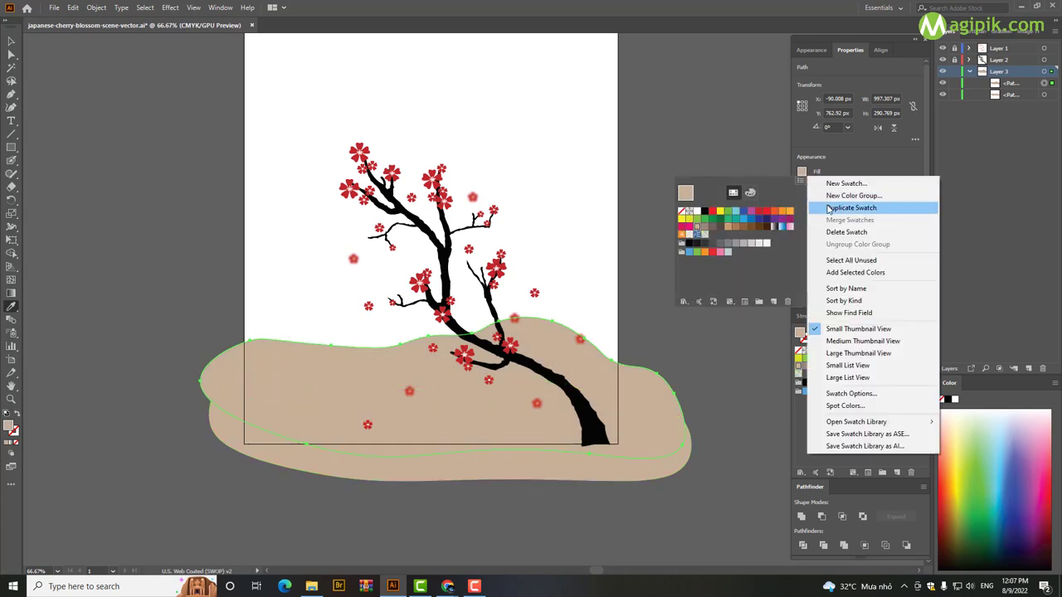
{"action": "left_click", "coordinate": [799, 181], "text": "shift"}
{"action": "left_click", "coordinate": [792, 189]}
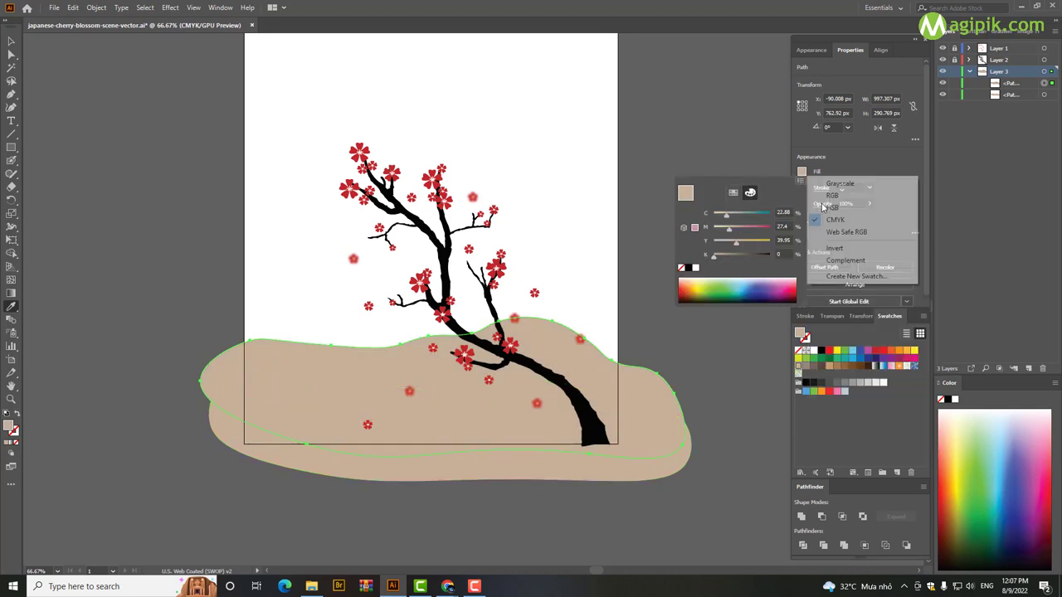
{"action": "left_click", "coordinate": [829, 217]}
{"action": "left_click_drag", "start_coordinate": [757, 252], "coordinate": [733, 239]}
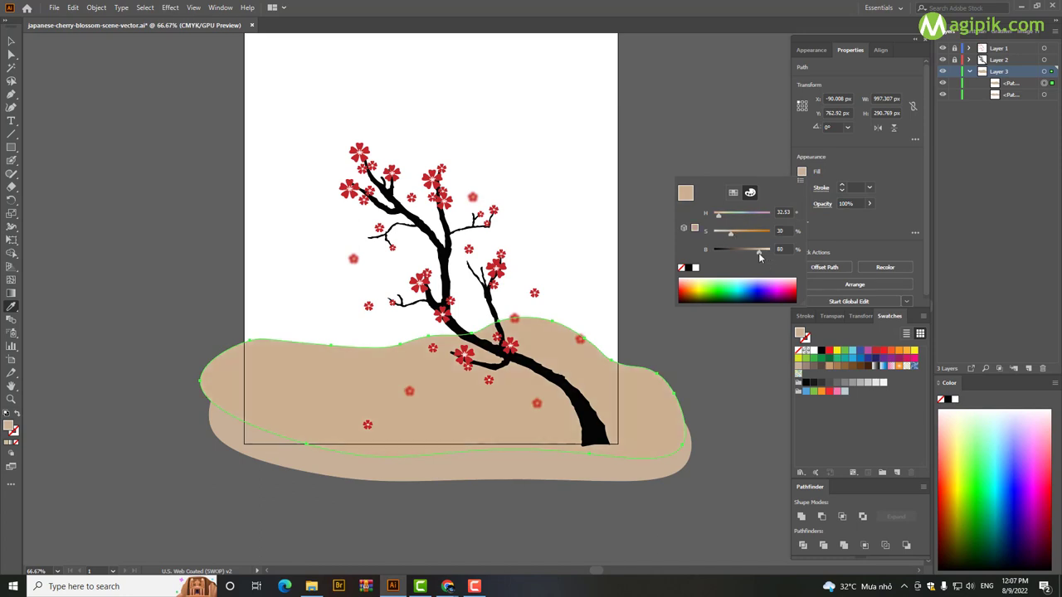
{"action": "left_click", "coordinate": [762, 251]}
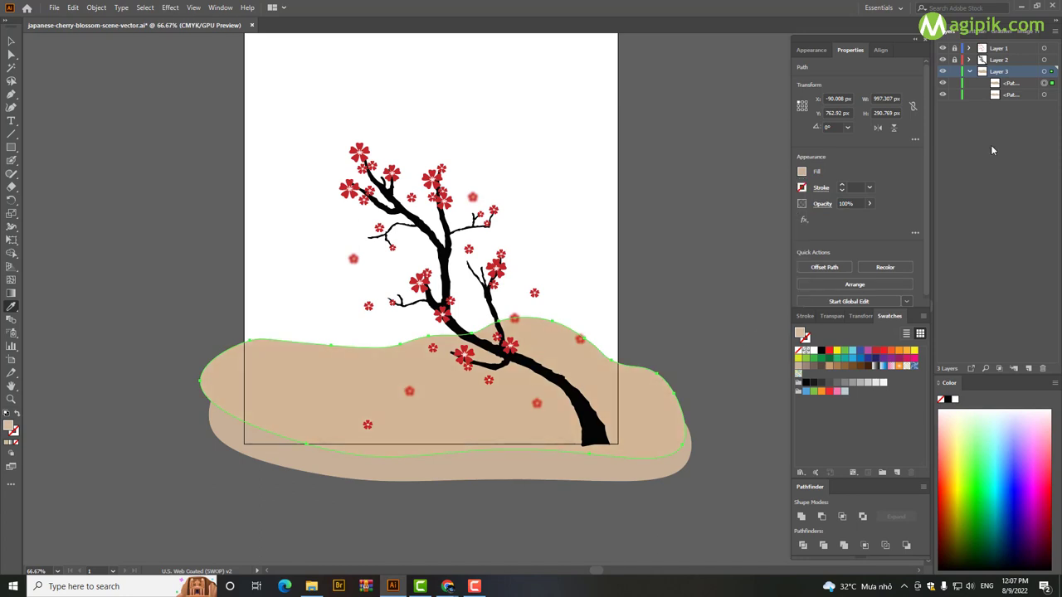
{"action": "left_click", "coordinate": [1008, 84]}
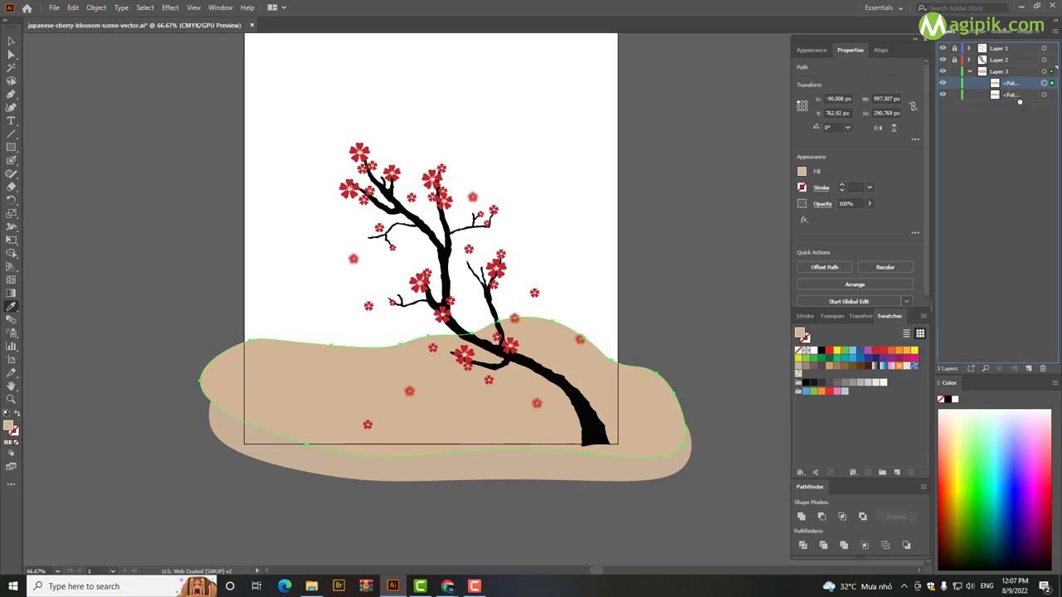
Reselect the hill, lower its saturation to a light grey-beige, and deselect
{"action": "key", "text": "v"}
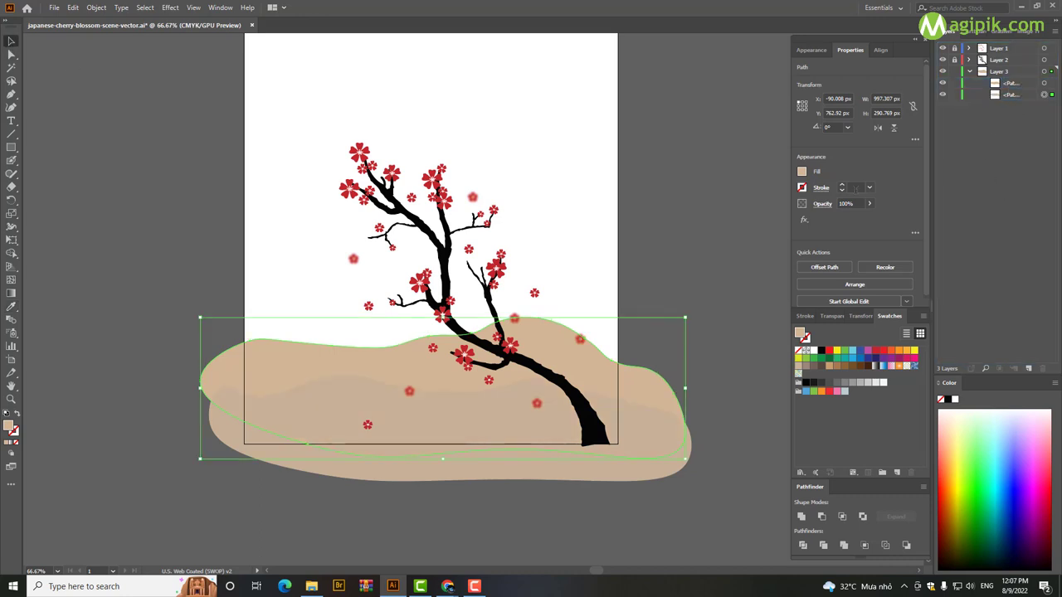
{"action": "left_click", "coordinate": [706, 403]}
{"action": "left_click", "coordinate": [656, 415]}
{"action": "left_click", "coordinate": [801, 171]}
{"action": "left_click_drag", "start_coordinate": [726, 238], "coordinate": [720, 238]}
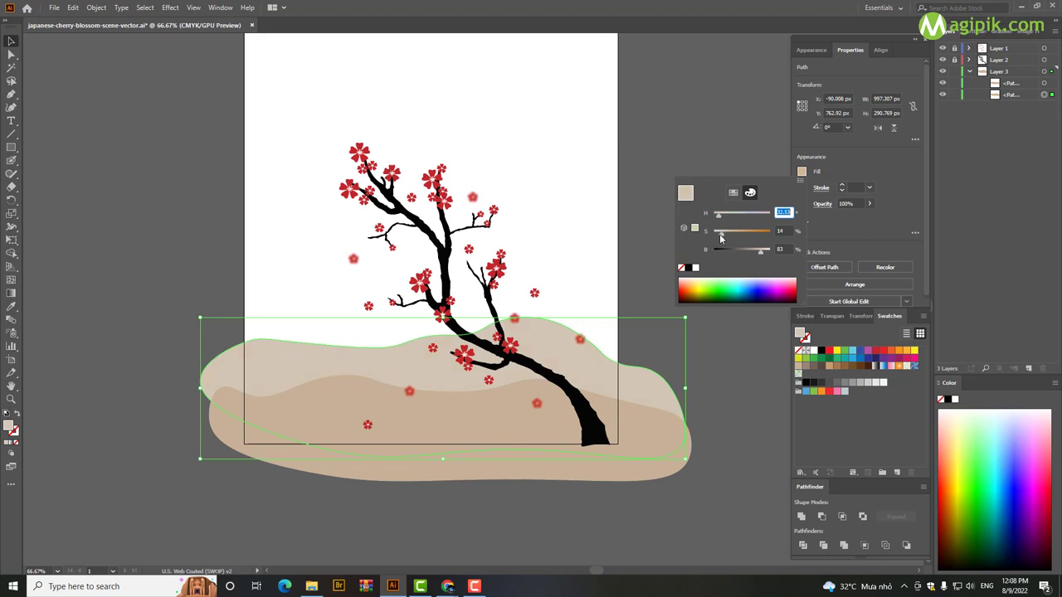
{"action": "left_click", "coordinate": [621, 195]}
{"action": "left_click", "coordinate": [154, 475]}
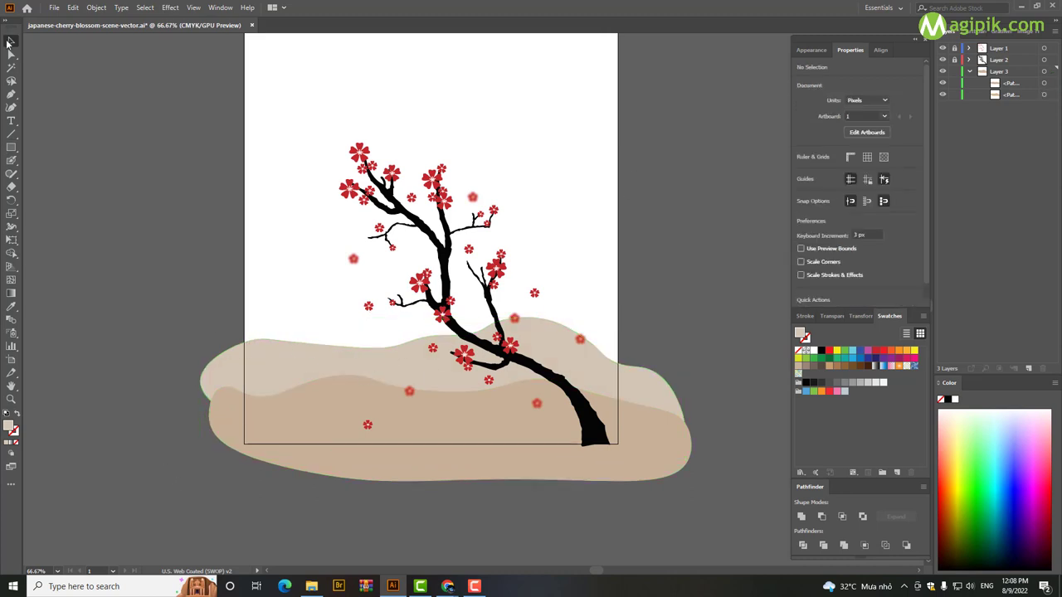
{"action": "key", "text": "shift+asciitilde"}
Start a third hill outline whose crest rises over the trunk from the page's left edge
{"action": "left_click", "coordinate": [225, 353]}
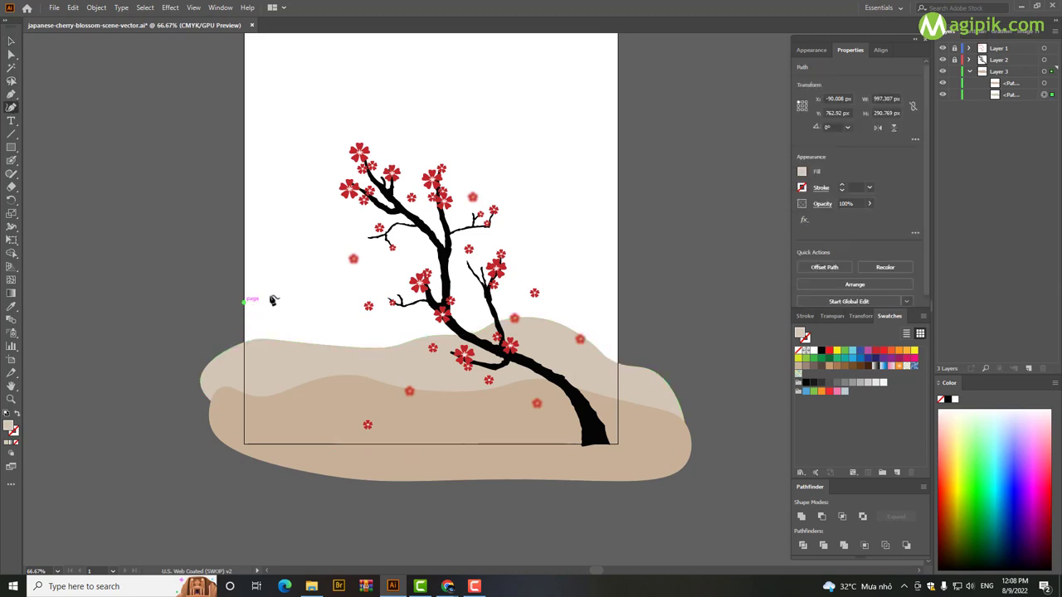
{"action": "left_click", "coordinate": [243, 301]}
{"action": "left_click", "coordinate": [291, 288]}
{"action": "left_click", "coordinate": [330, 274]}
{"action": "left_click", "coordinate": [409, 257]}
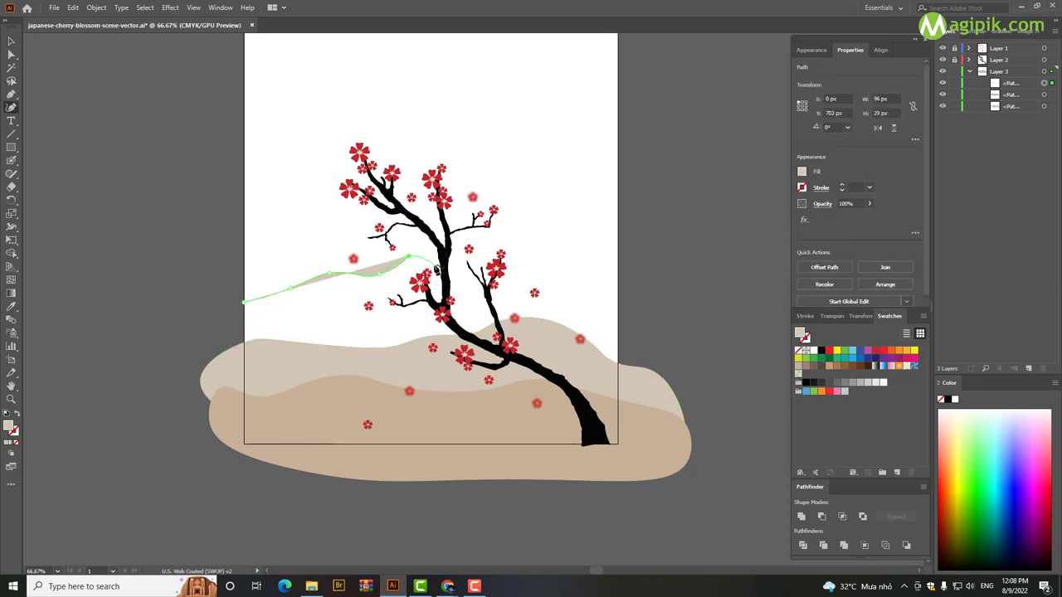
{"action": "left_click", "coordinate": [471, 248]}
{"action": "left_click", "coordinate": [537, 272]}
{"action": "left_click", "coordinate": [574, 292]}
{"action": "left_click", "coordinate": [611, 304]}
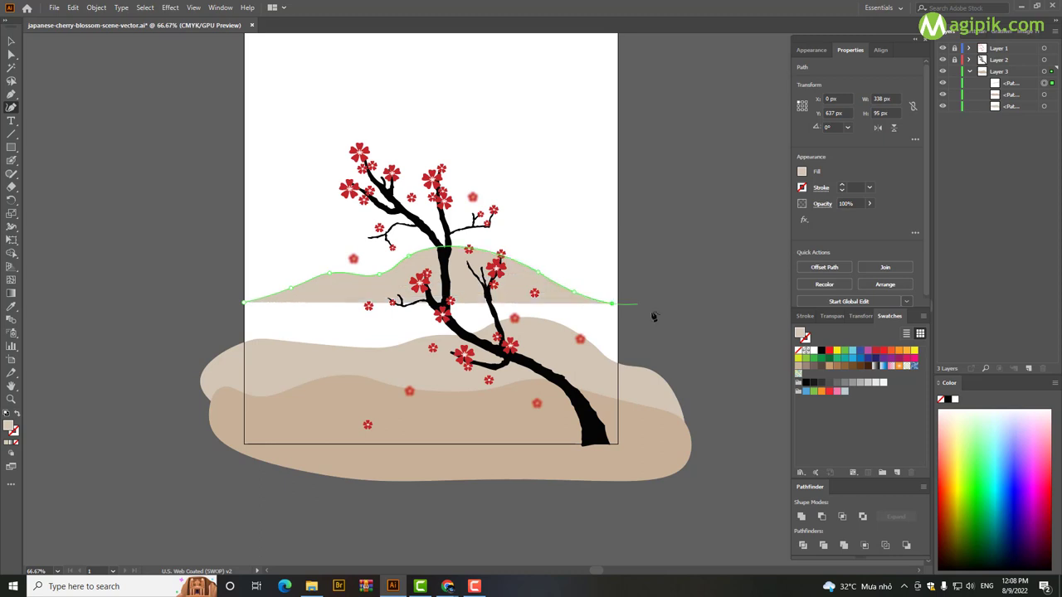
Carry the third hill's outline around the lower right, along the bottom, and close it
{"action": "left_click", "coordinate": [663, 341]}
{"action": "left_click", "coordinate": [686, 388]}
{"action": "left_click", "coordinate": [628, 422]}
{"action": "left_click", "coordinate": [341, 427]}
{"action": "left_click", "coordinate": [222, 402]}
{"action": "left_click", "coordinate": [243, 301]}
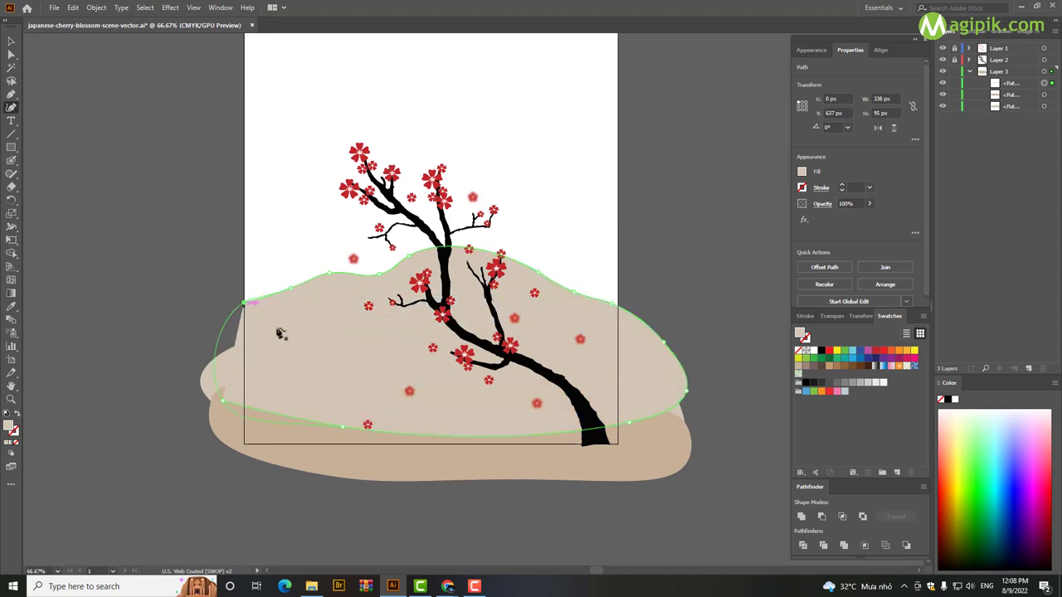
Move the third hill behind the ground shapes and desaturate its Fill to pale grey
{"action": "left_click_drag", "start_coordinate": [1025, 90], "coordinate": [1009, 121]}
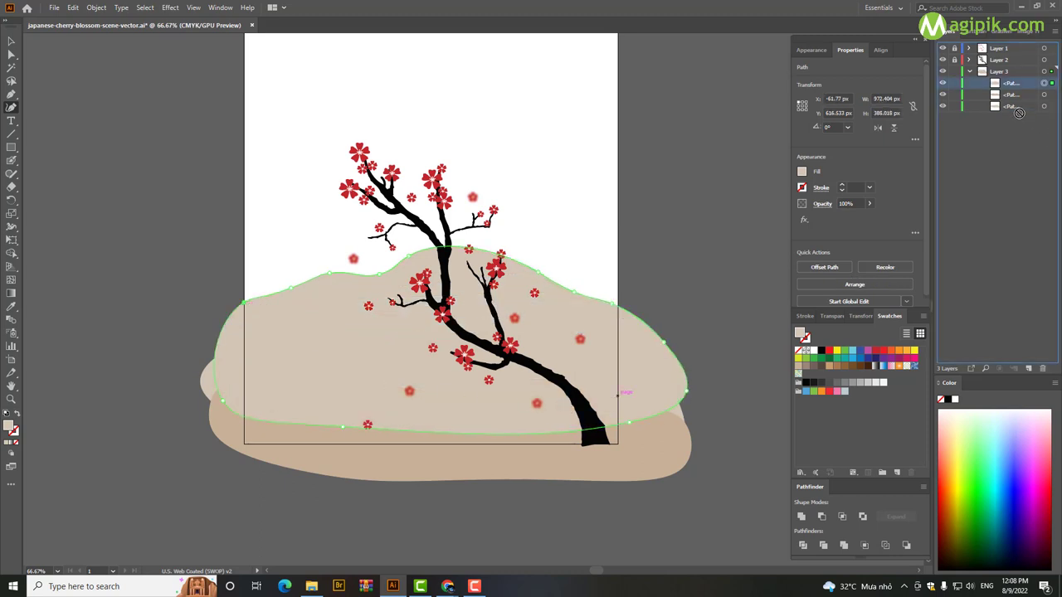
{"action": "left_click", "coordinate": [802, 173]}
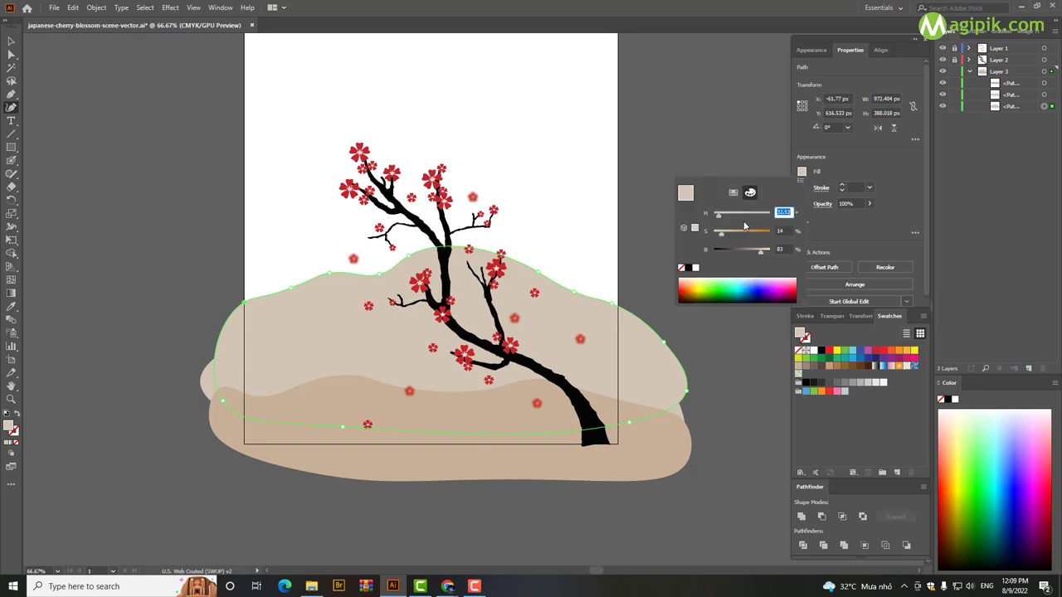
{"action": "left_click_drag", "start_coordinate": [717, 236], "coordinate": [720, 237]}
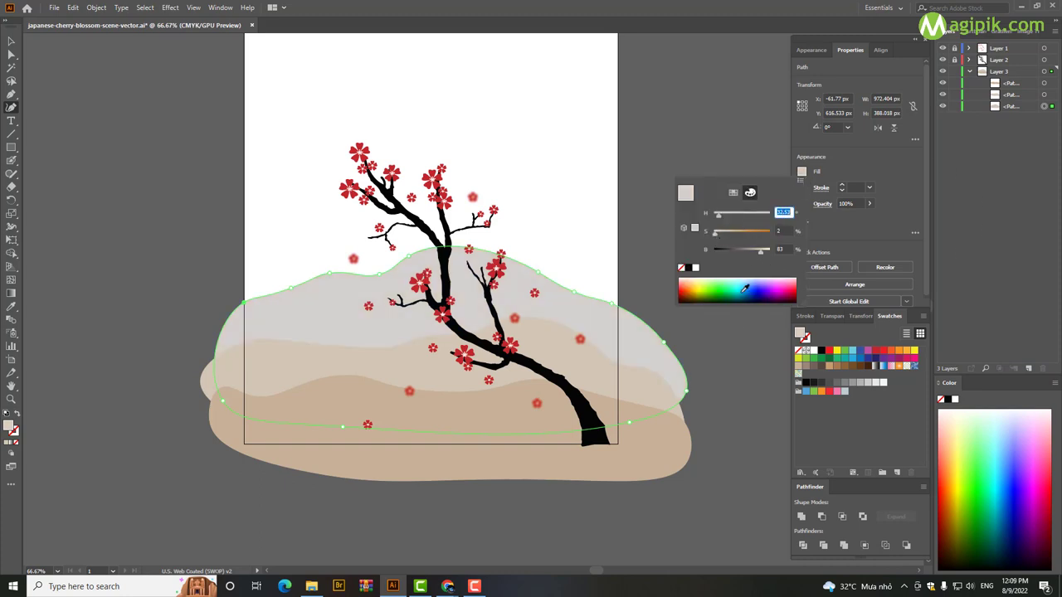
{"action": "left_click", "coordinate": [718, 329]}
{"action": "left_click", "coordinate": [718, 329]}
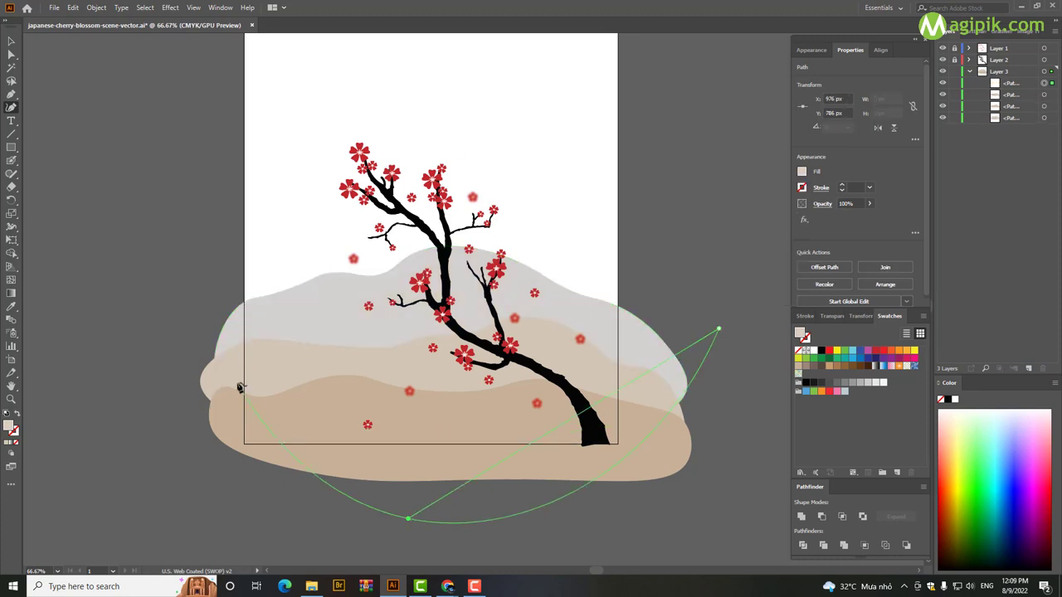
Undo the stray point and trace the mountain's left slope up to a pointed peak with the Pen tool
{"action": "key", "text": "ctrl+z"}
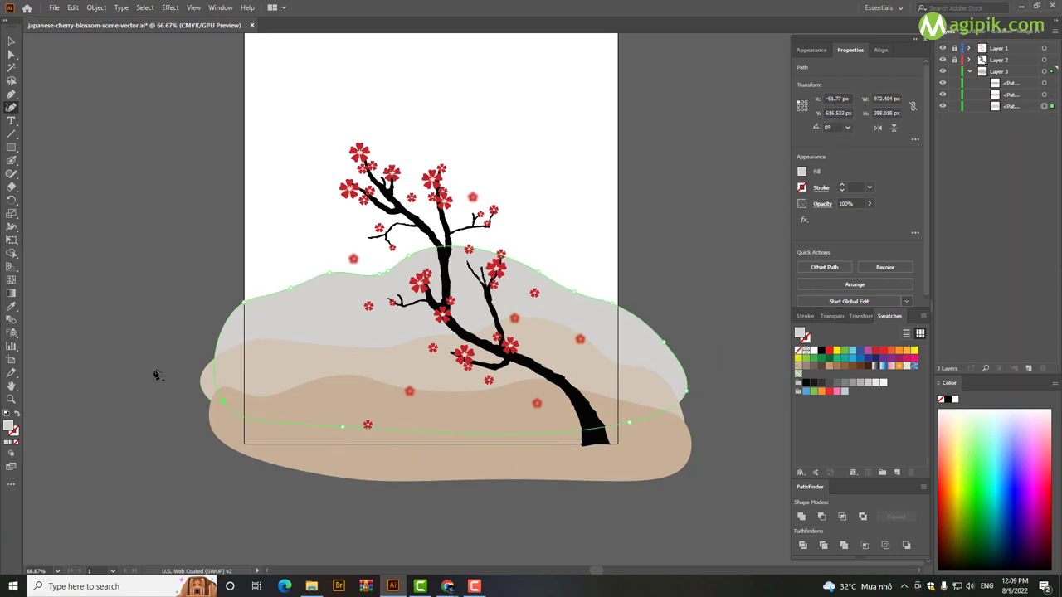
{"action": "left_click", "coordinate": [229, 338]}
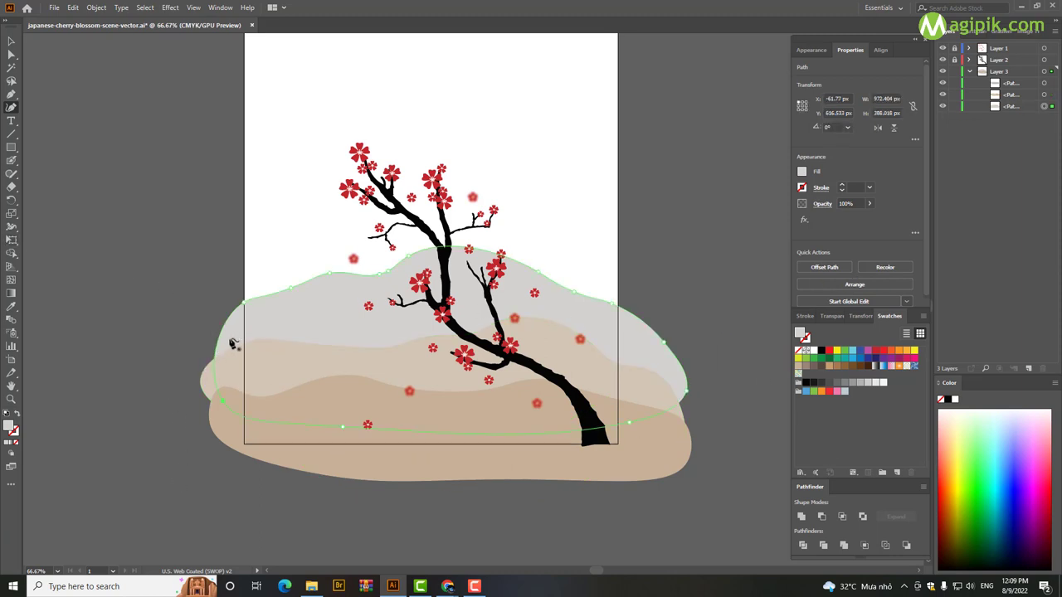
{"action": "left_click", "coordinate": [243, 294]}
{"action": "left_click", "coordinate": [280, 257]}
{"action": "left_click", "coordinate": [327, 235]}
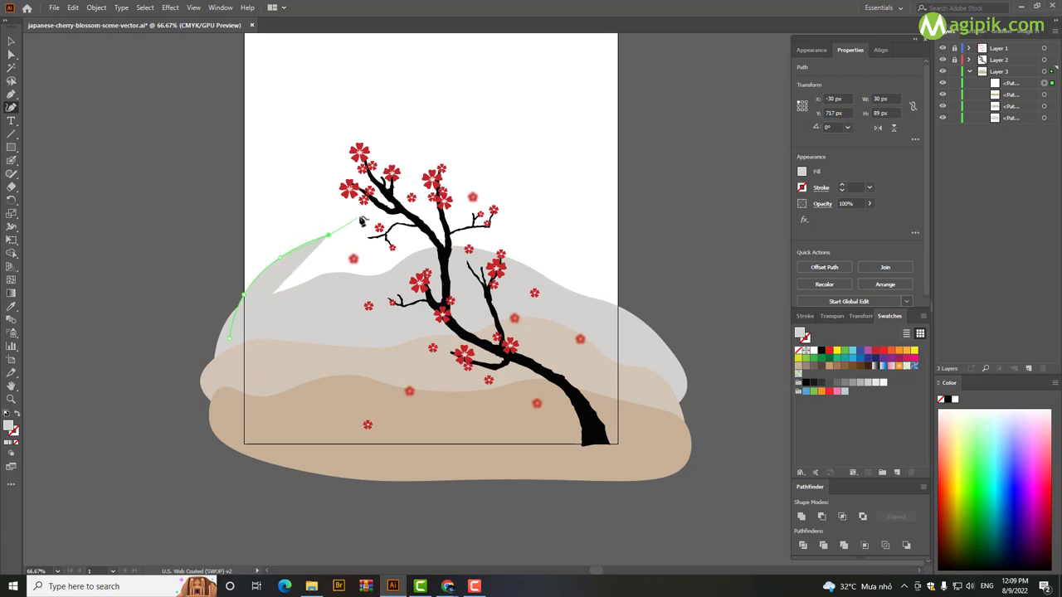
{"action": "left_click", "coordinate": [361, 216]}
{"action": "left_click", "coordinate": [412, 160]}
{"action": "left_click", "coordinate": [427, 144]}
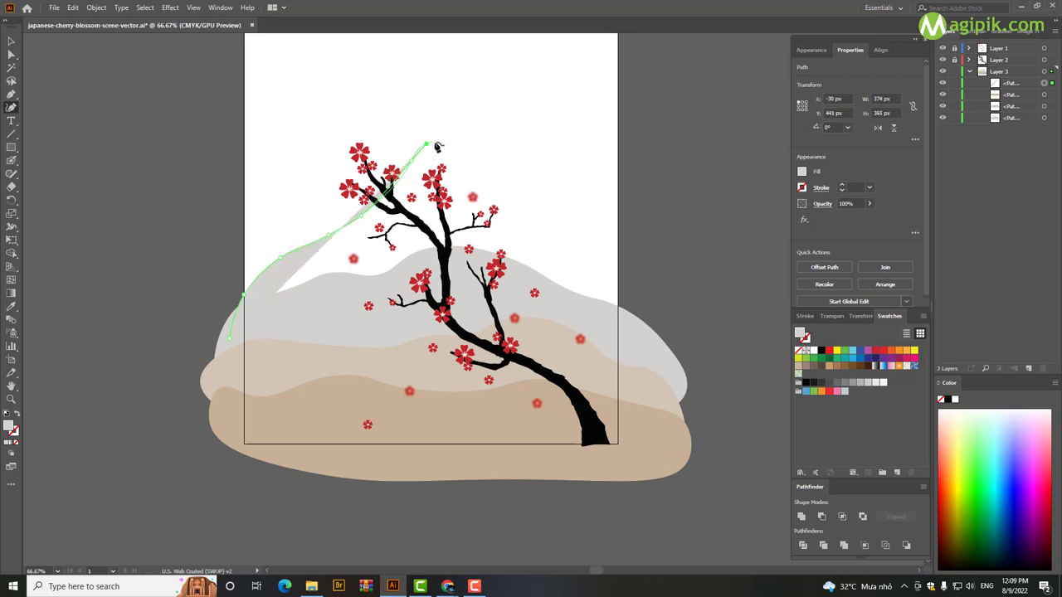
{"action": "left_click", "coordinate": [437, 142]}
Continue the outline down the right slope and along the bottom, closing the mountain path
{"action": "left_click", "coordinate": [448, 158]}
{"action": "left_click", "coordinate": [468, 166]}
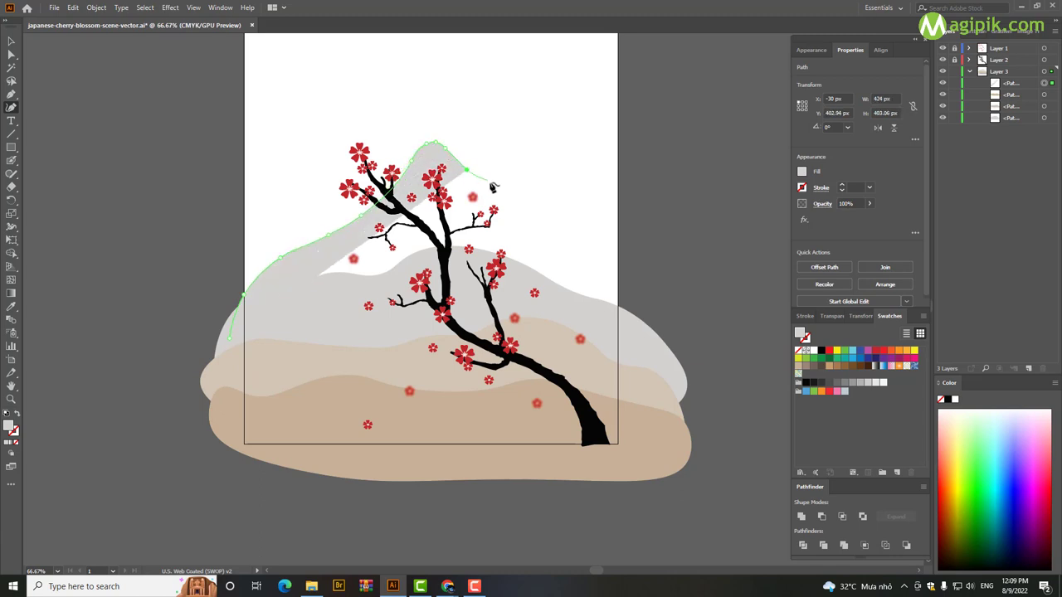
{"action": "left_click", "coordinate": [495, 188]}
{"action": "left_click", "coordinate": [532, 217]}
{"action": "left_click", "coordinate": [580, 246]}
{"action": "left_click", "coordinate": [599, 274]}
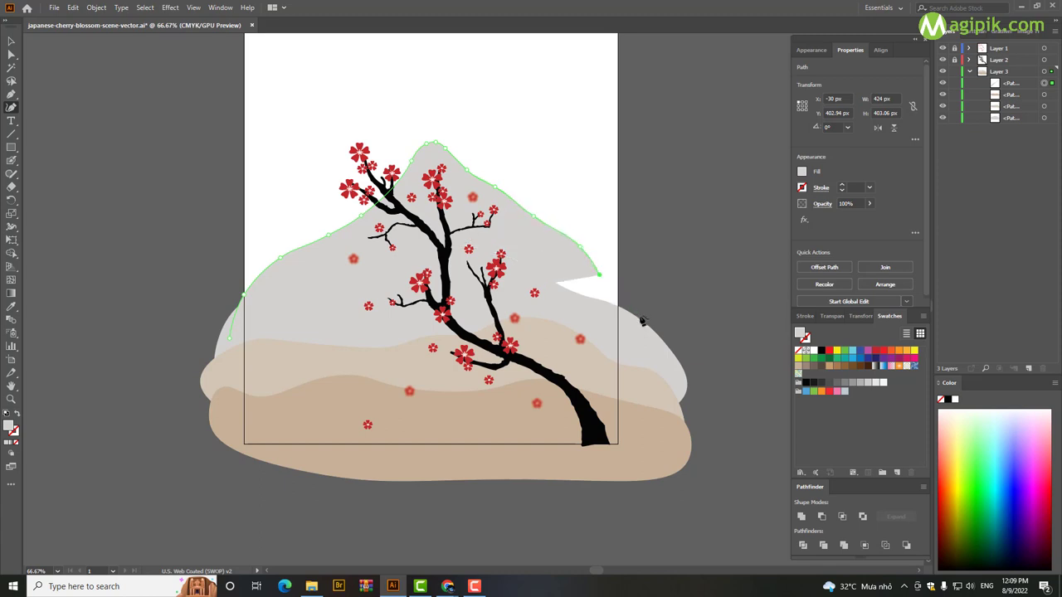
{"action": "left_click", "coordinate": [640, 316]}
{"action": "left_click", "coordinate": [652, 345]}
{"action": "left_click", "coordinate": [657, 392]}
{"action": "left_click", "coordinate": [659, 415]}
{"action": "left_click", "coordinate": [492, 443]}
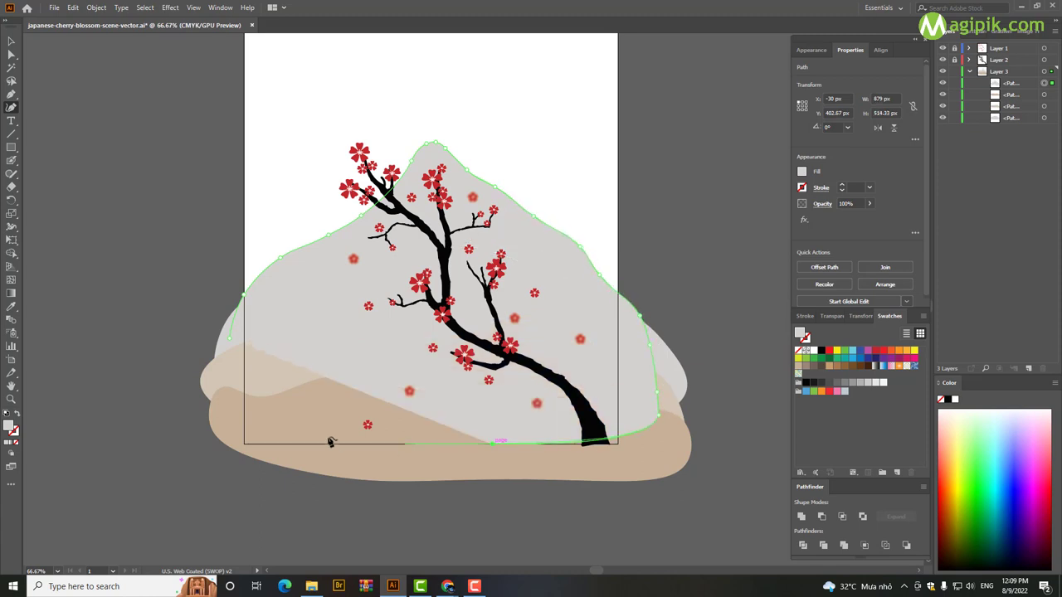
{"action": "left_click", "coordinate": [277, 430]}
{"action": "left_click", "coordinate": [217, 399]}
{"action": "left_click", "coordinate": [229, 338]}
{"action": "left_click", "coordinate": [243, 294]}
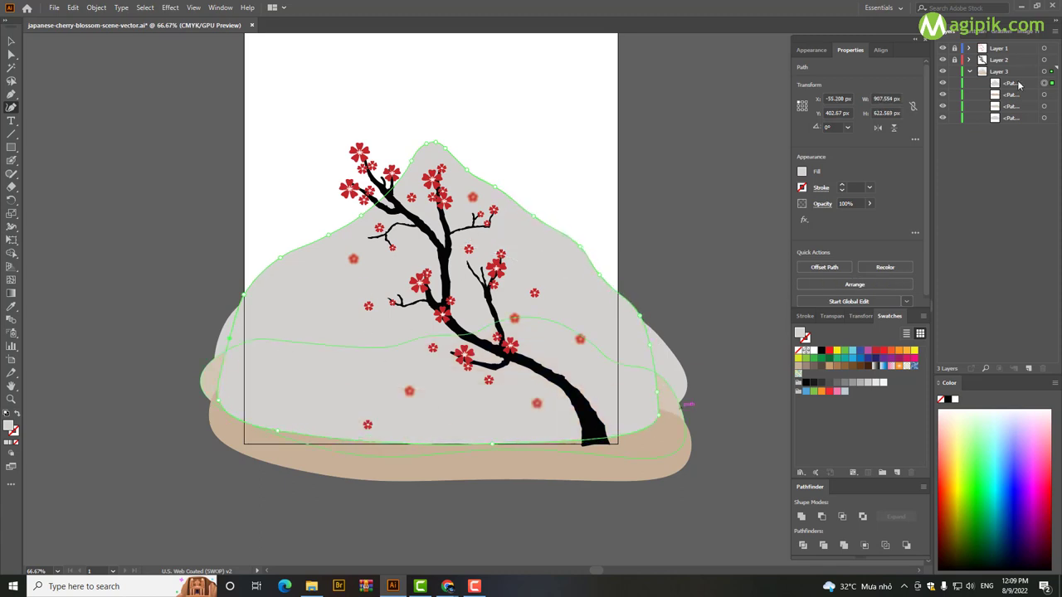
Send the mountain to the bottom of Layer 3 and lower its fill brightness to a darker grey
{"action": "left_click_drag", "start_coordinate": [1019, 84], "coordinate": [1012, 122]}
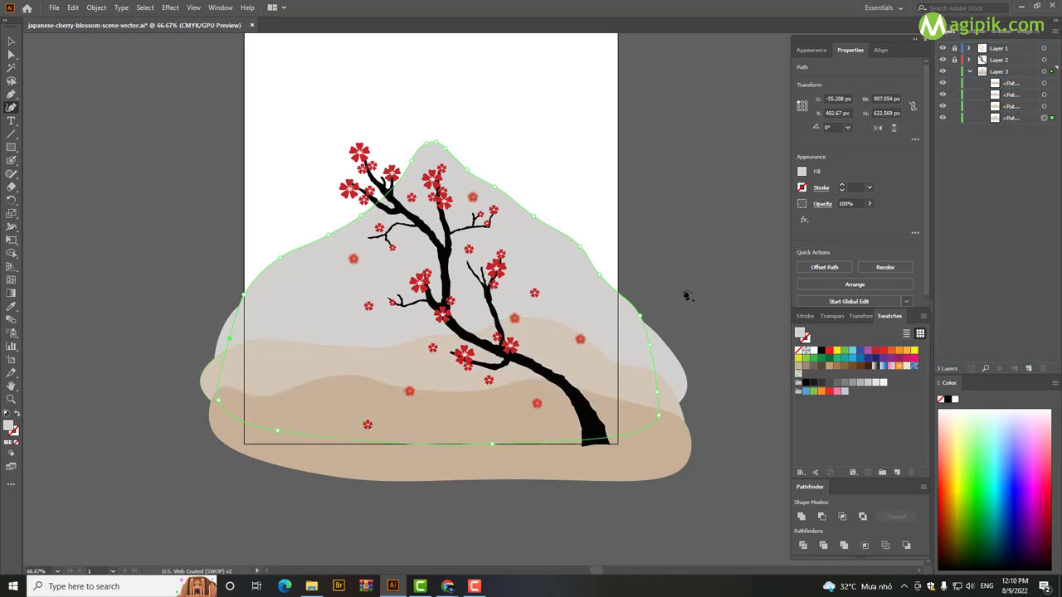
{"action": "left_click", "coordinate": [802, 171]}
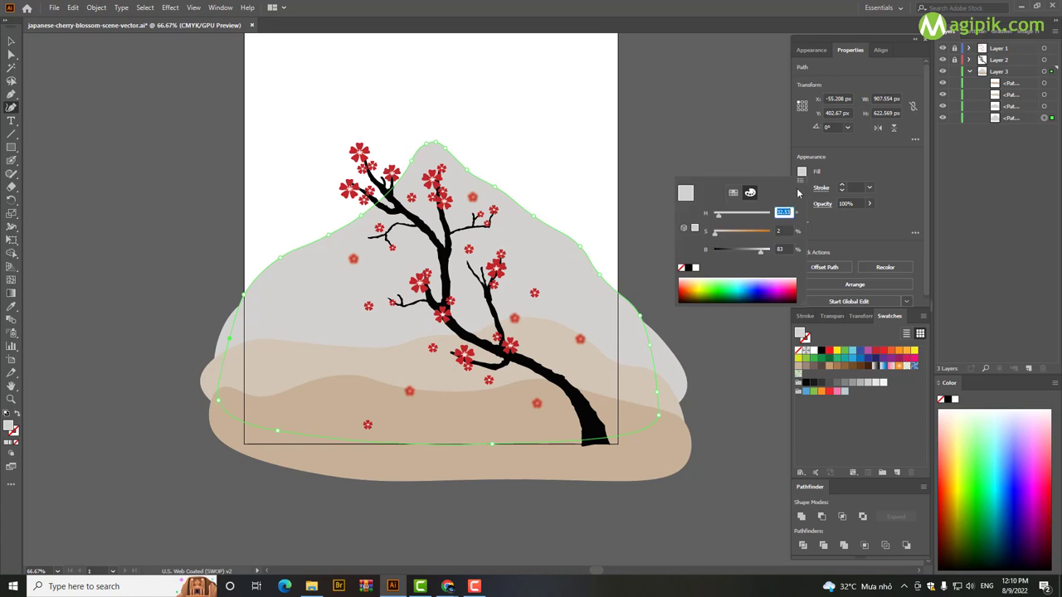
{"action": "left_click", "coordinate": [801, 181]}
{"action": "left_click", "coordinate": [751, 252]}
{"action": "left_click_drag", "start_coordinate": [752, 253], "coordinate": [747, 253]}
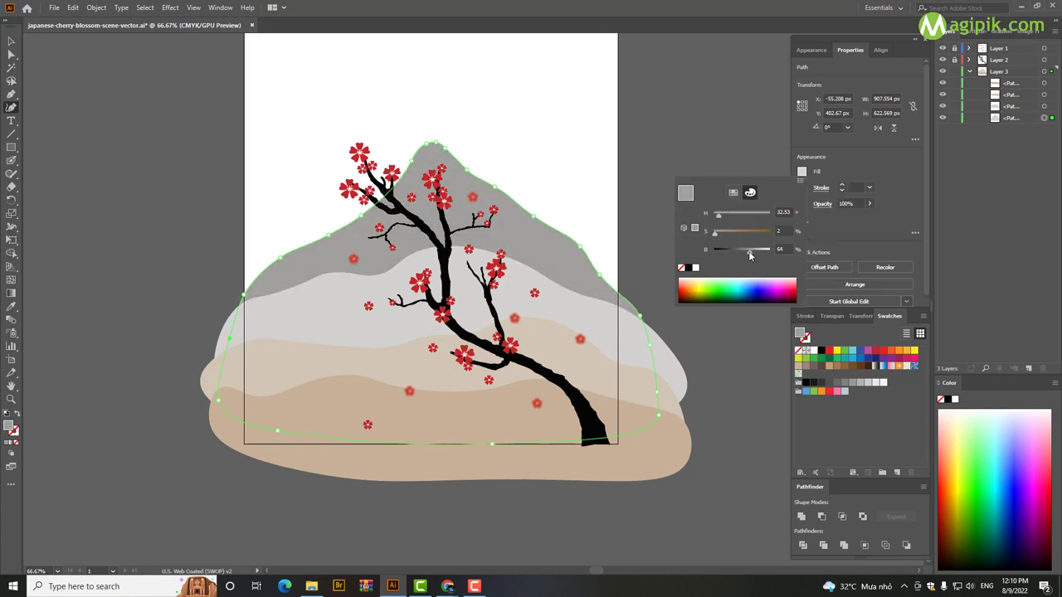
{"action": "left_click", "coordinate": [646, 180]}
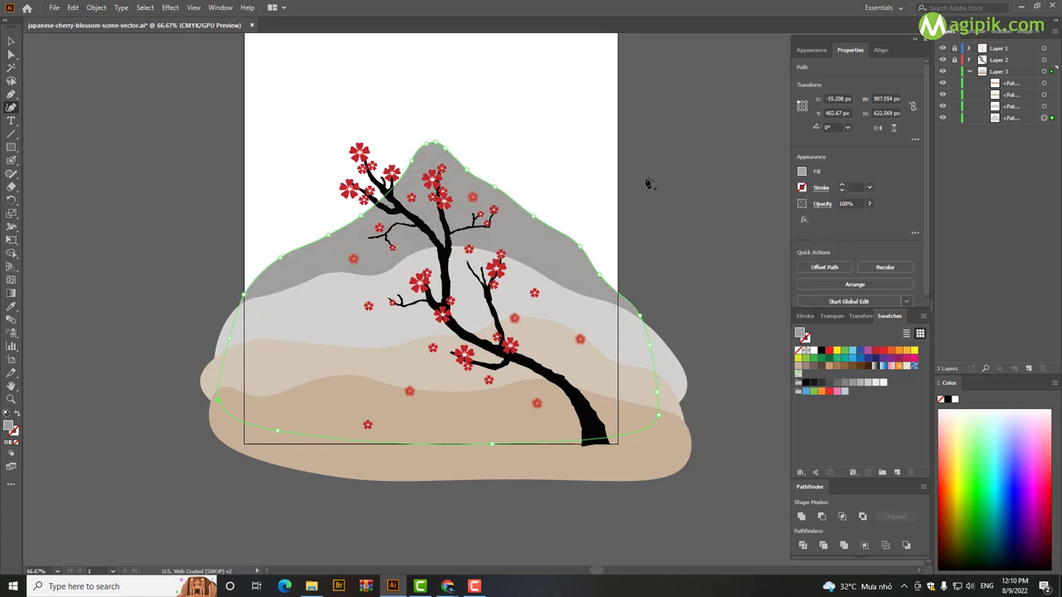
{"action": "left_click", "coordinate": [273, 268], "text": "ctrl"}
Select the grey mountain and smooth its left slope with a freehand redraw
{"action": "left_click", "coordinate": [692, 252], "text": "ctrl"}
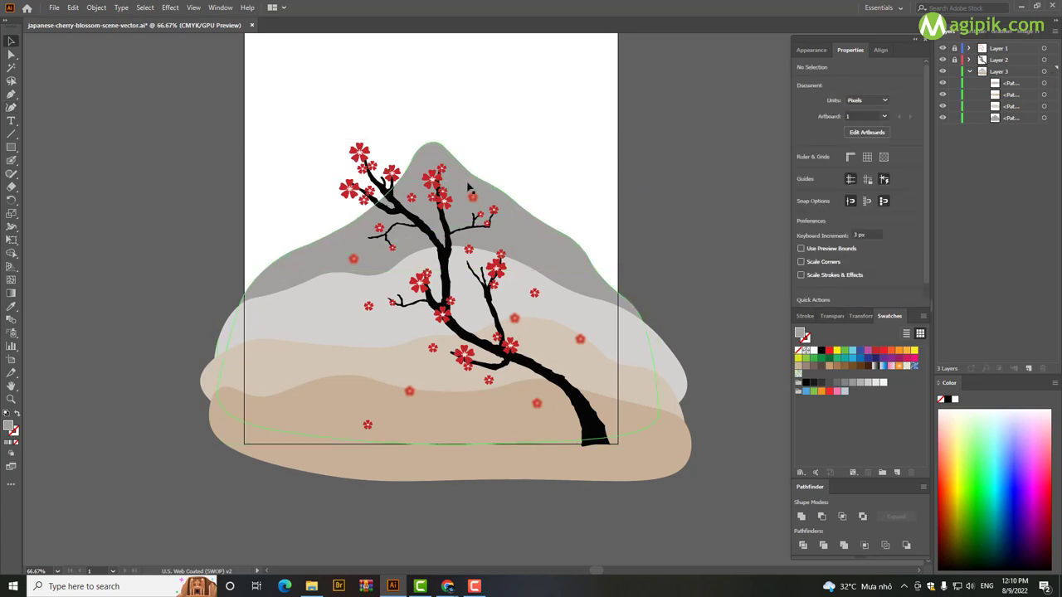
{"action": "left_click", "coordinate": [464, 180]}
{"action": "left_click", "coordinate": [640, 491]}
{"action": "left_click", "coordinate": [564, 248]}
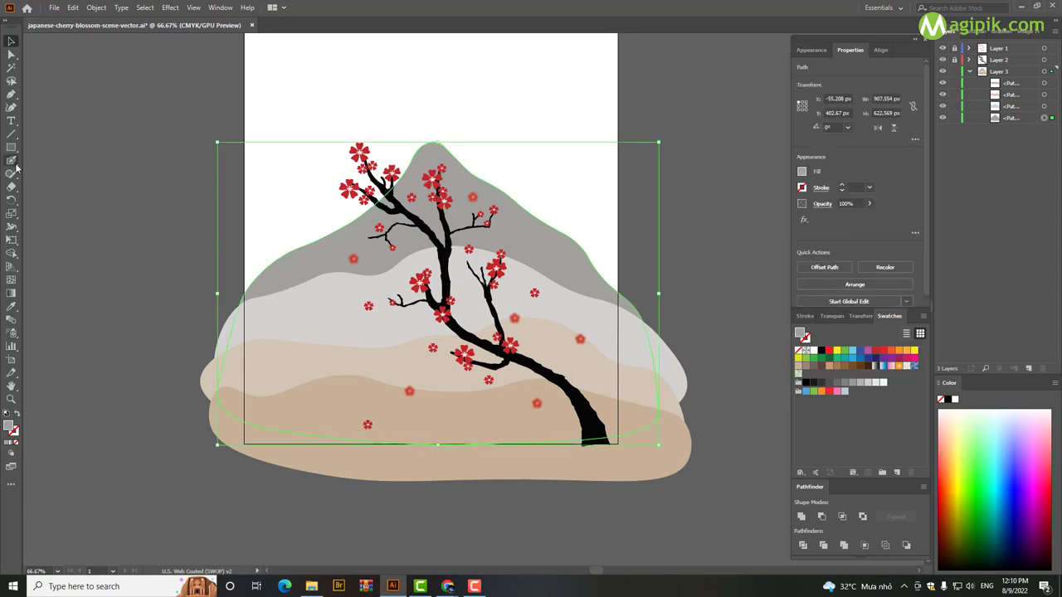
{"action": "left_click", "coordinate": [12, 107]}
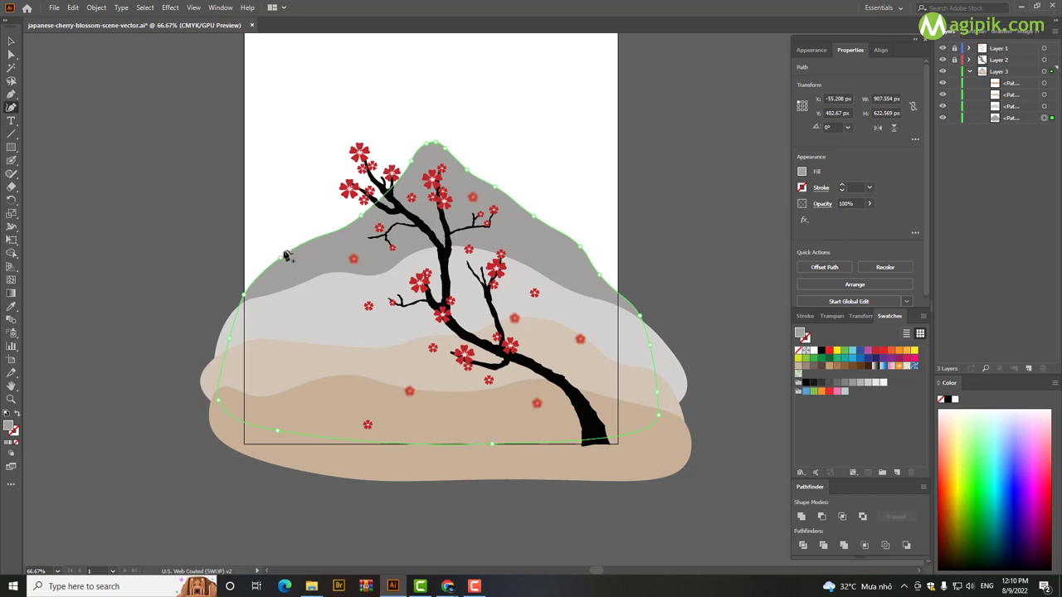
{"action": "mouse_move", "coordinate": [291, 268]}
{"action": "left_mouse_down"}
{"action": "mouse_move", "coordinate": [363, 218]}
{"action": "mouse_move", "coordinate": [375, 225]}
{"action": "left_mouse_up"}
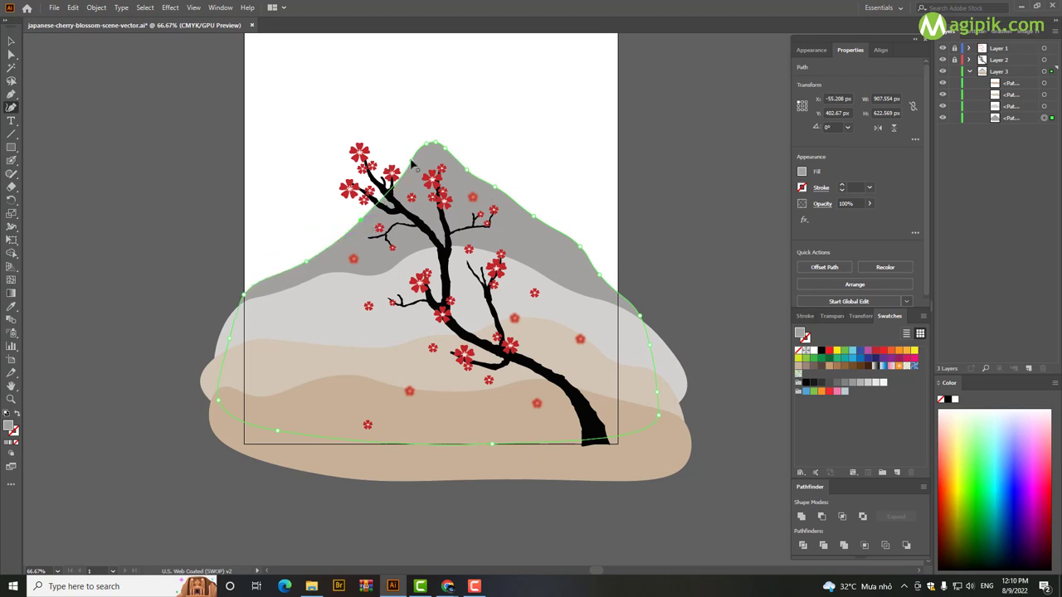
{"action": "key", "text": "Delete"}
{"action": "key", "text": "ctrl+z"}
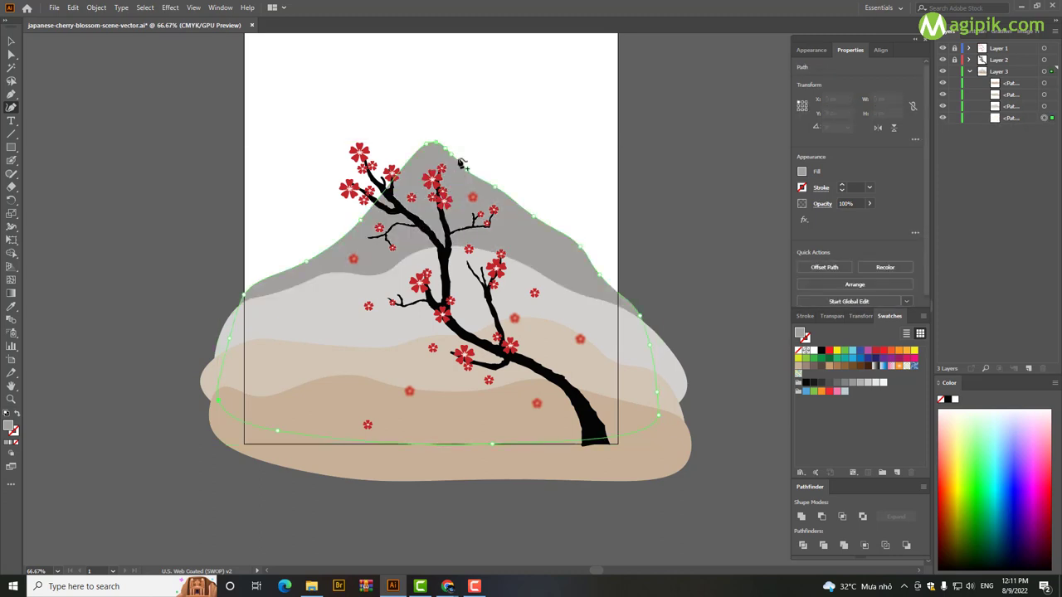
Smooth the peak and right slope, shift the peak slightly right, then deselect
{"action": "mouse_move", "coordinate": [462, 179]}
{"action": "left_mouse_down"}
{"action": "mouse_move", "coordinate": [612, 279]}
{"action": "mouse_move", "coordinate": [532, 223]}
{"action": "left_mouse_up"}
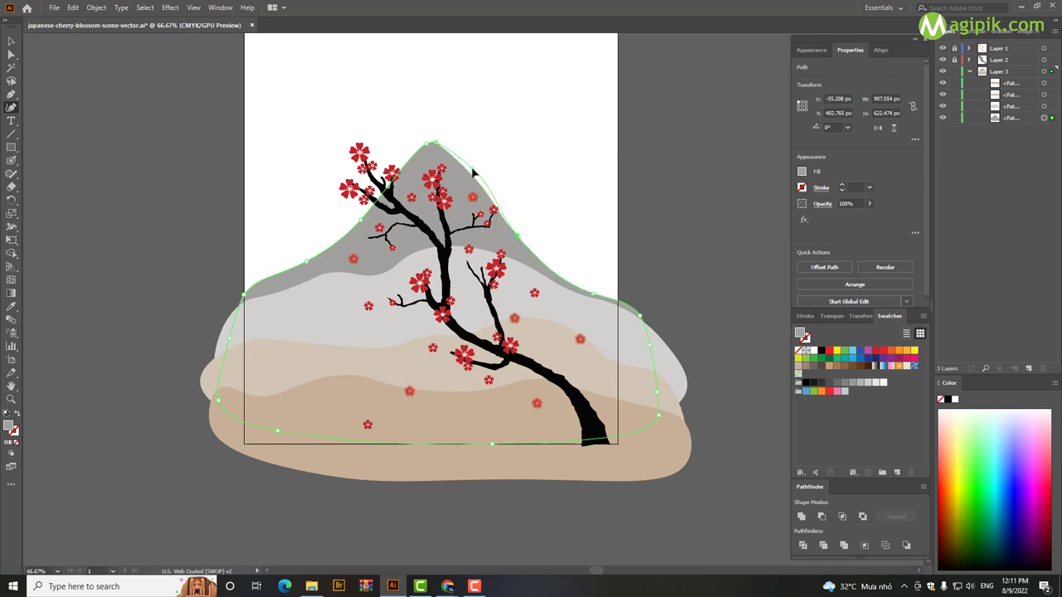
{"action": "left_click_drag", "start_coordinate": [474, 172], "coordinate": [517, 235]}
{"action": "left_click_drag", "start_coordinate": [439, 155], "coordinate": [474, 173]}
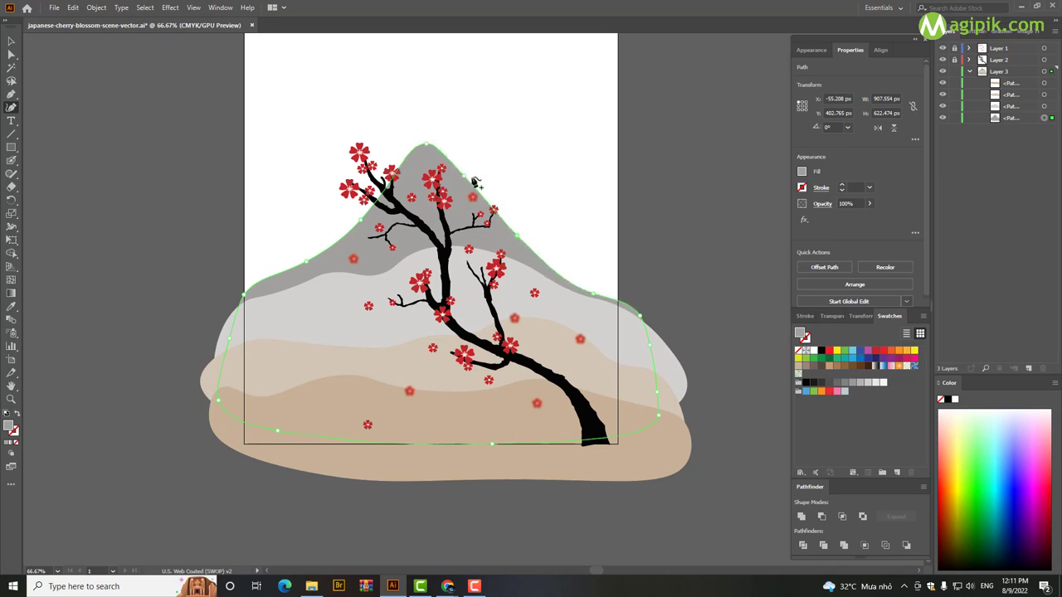
{"action": "left_click_drag", "start_coordinate": [446, 147], "coordinate": [447, 146]}
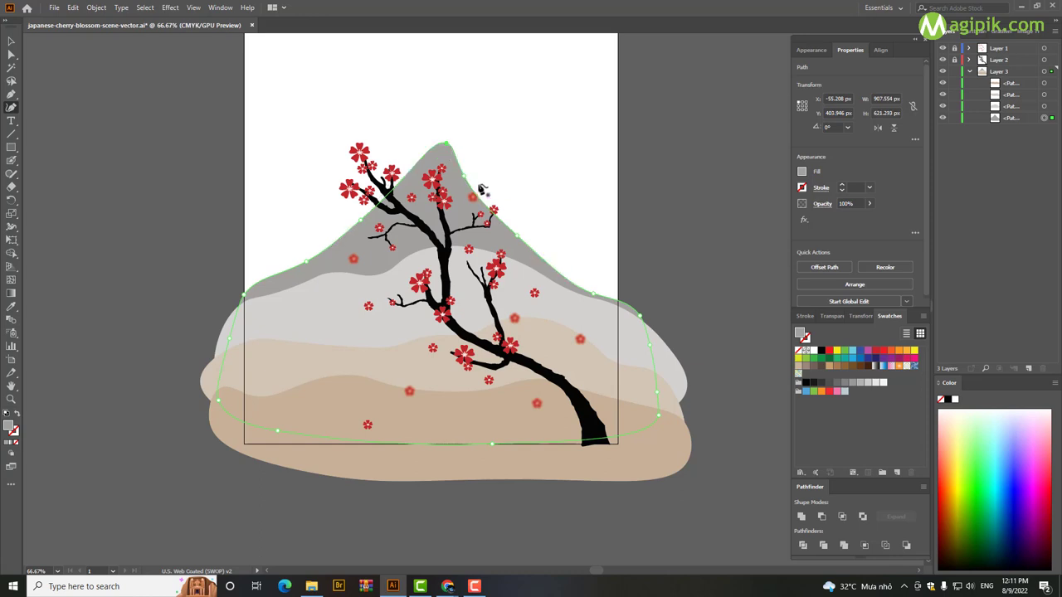
{"action": "left_click", "coordinate": [478, 177]}
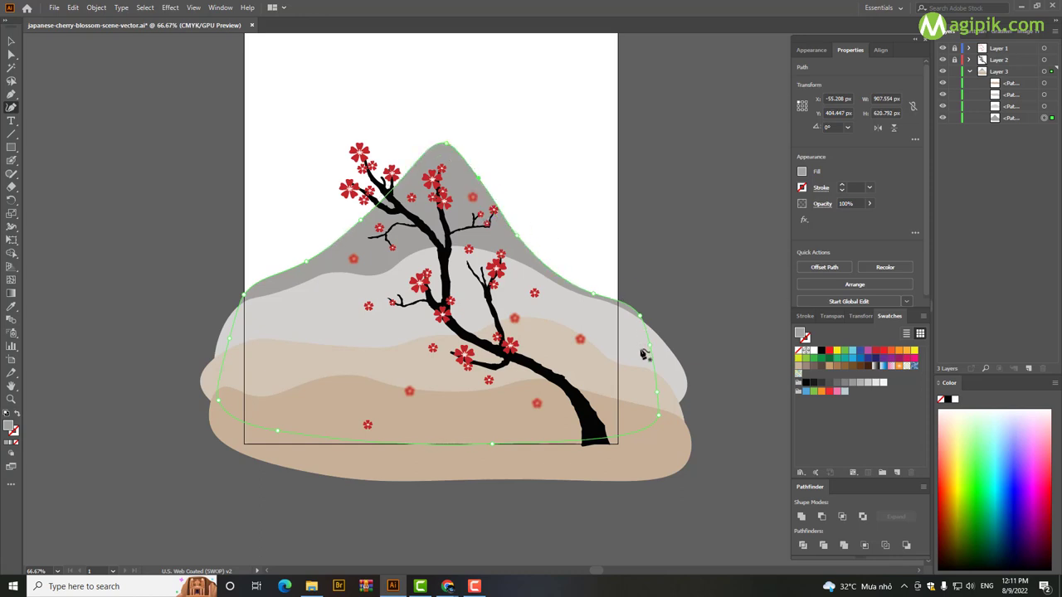
{"action": "key", "text": "v"}
{"action": "left_click", "coordinate": [177, 279]}
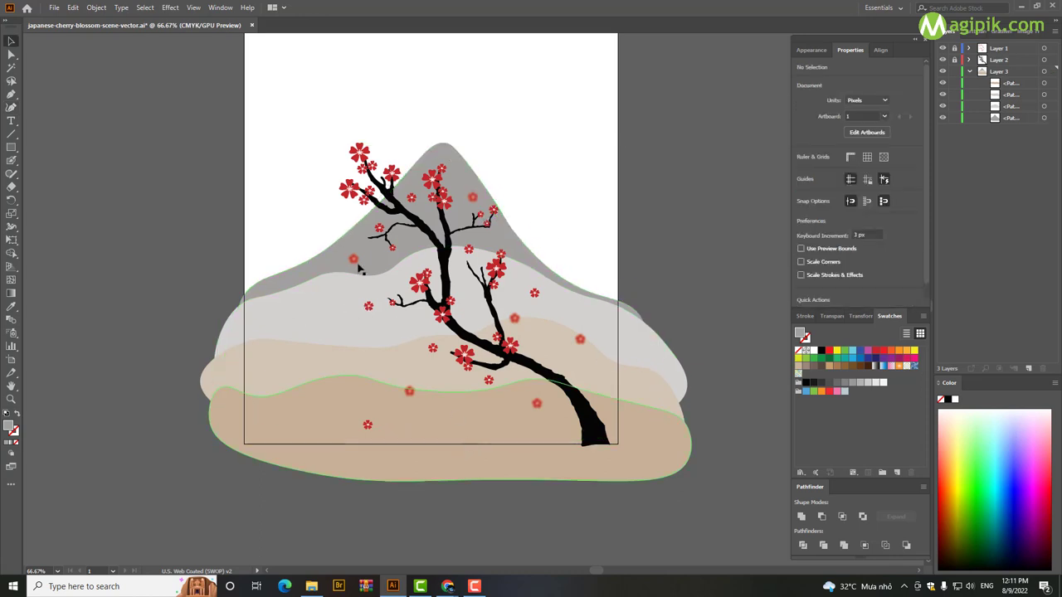
Reposition the lower hill shapes, moving one hill up about 34 px
{"action": "left_click_drag", "start_coordinate": [426, 407], "coordinate": [446, 434]}
{"action": "left_click", "coordinate": [417, 360]}
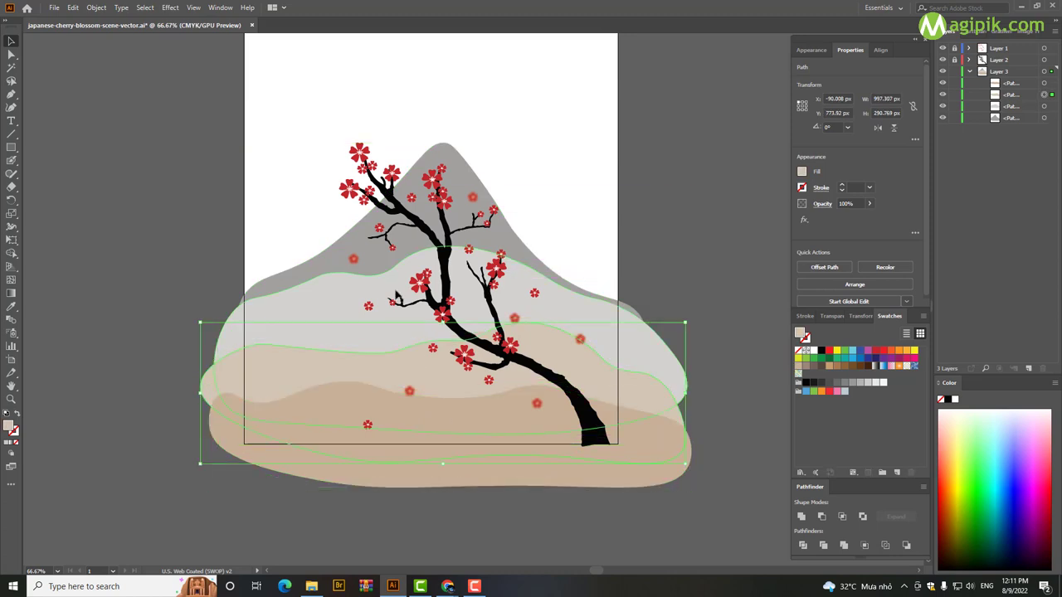
{"action": "left_click_drag", "start_coordinate": [394, 332], "coordinate": [391, 304]}
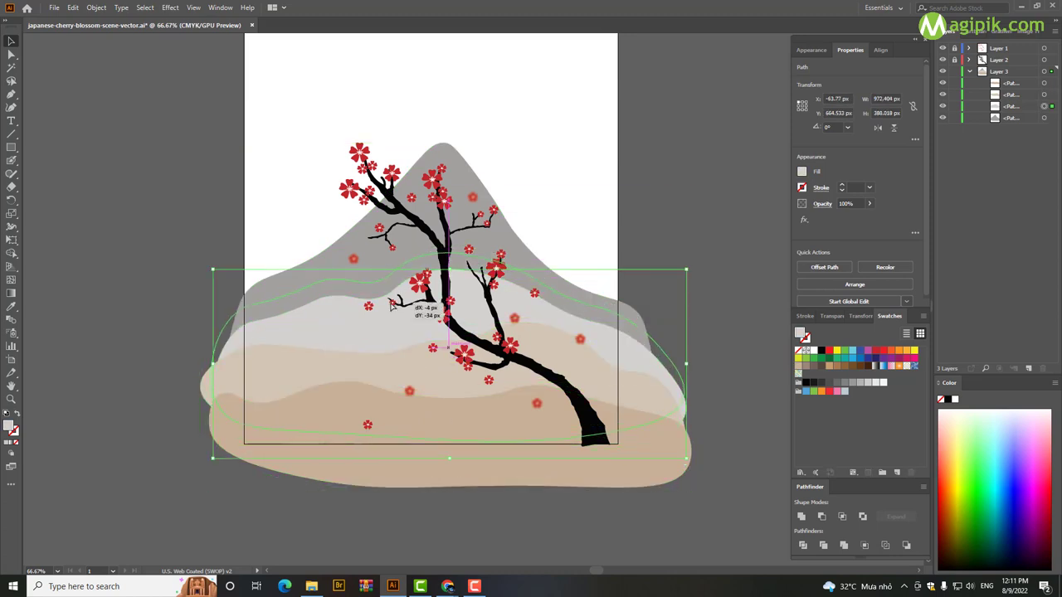
{"action": "left_click", "coordinate": [702, 320]}
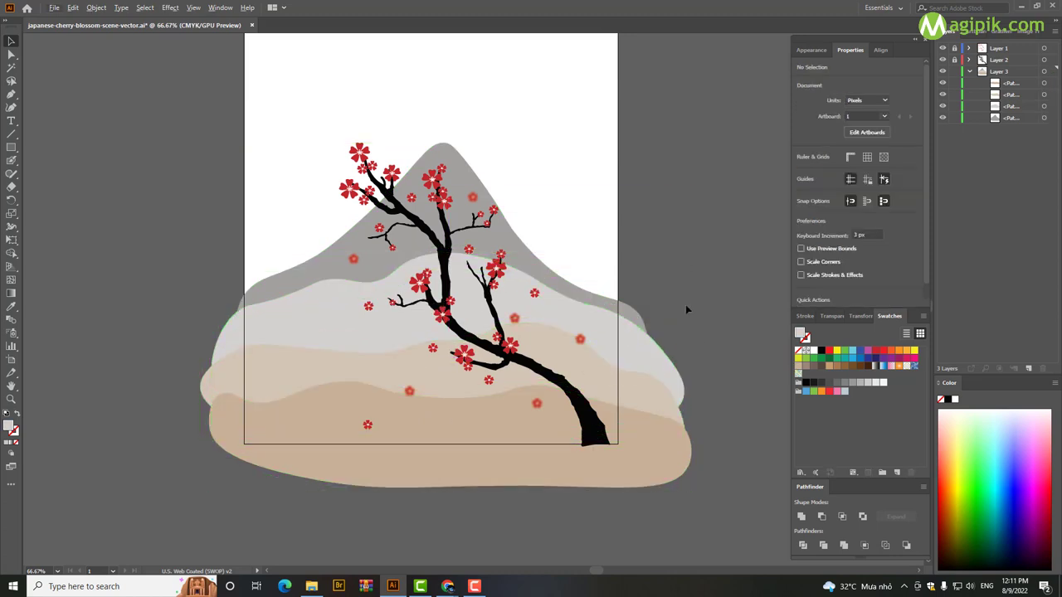
Pull the pale grey hill's top edge lower with the Curvature tool and nudge it right
{"action": "scroll", "coordinate": [678, 300], "scroll_direction": "down", "scroll_amount": 1}
{"action": "scroll", "coordinate": [580, 274], "scroll_direction": "right", "scroll_amount": 2}
{"action": "left_click", "coordinate": [511, 245]}
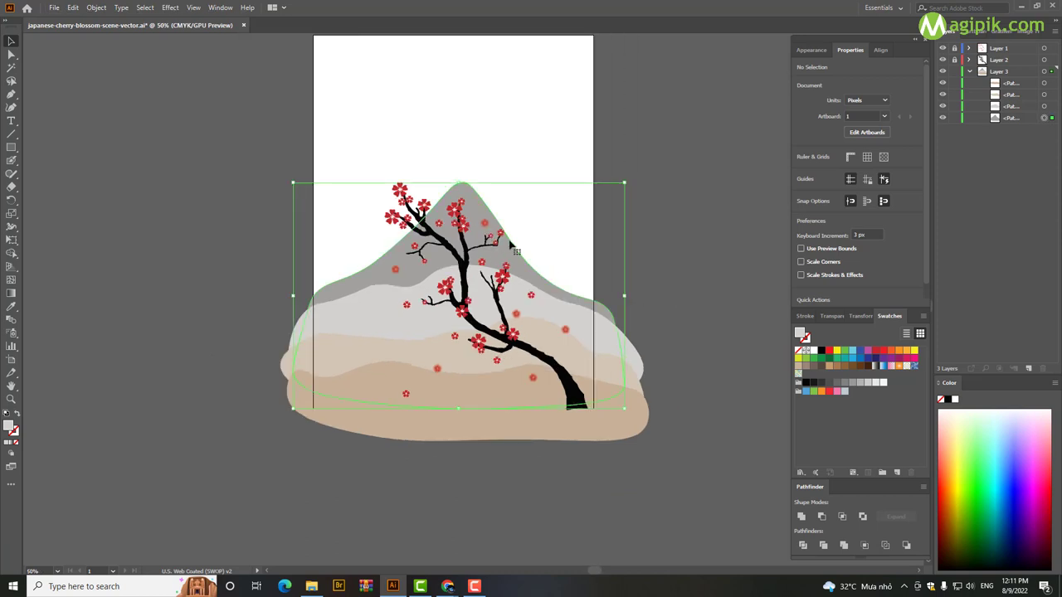
{"action": "left_click", "coordinate": [462, 282]}
{"action": "key", "text": "shift+grave"}
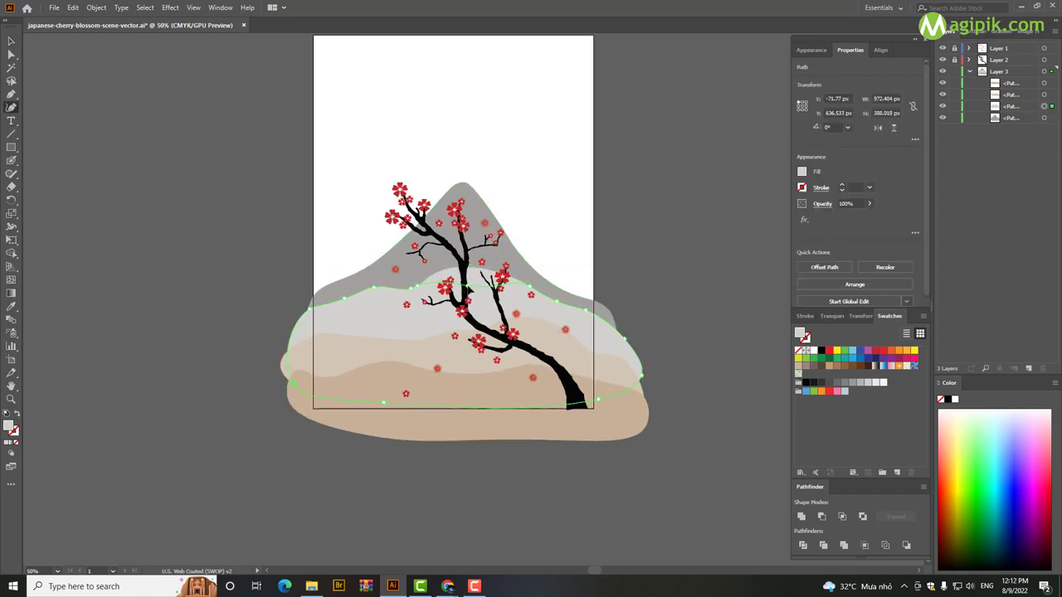
{"action": "left_click_drag", "start_coordinate": [462, 268], "coordinate": [446, 301]}
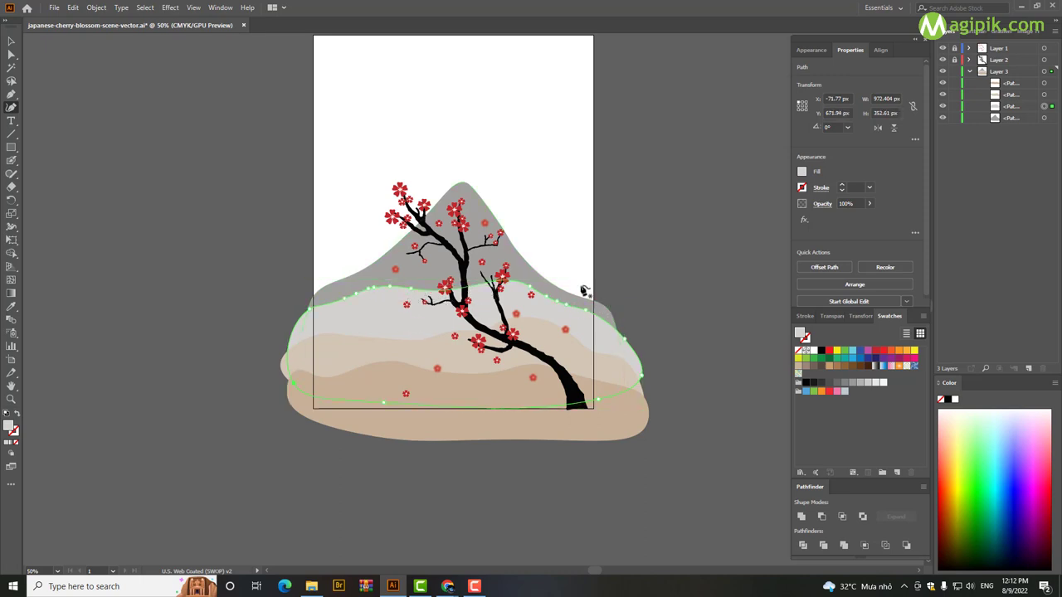
{"action": "left_click", "coordinate": [11, 41]}
{"action": "left_click_drag", "start_coordinate": [394, 312], "coordinate": [540, 309]}
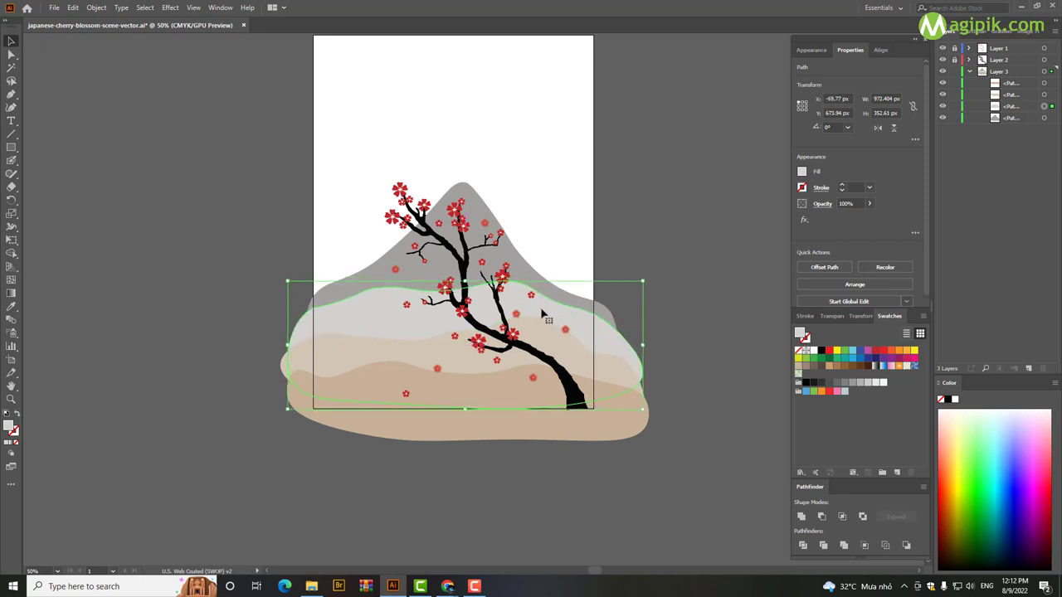
{"action": "left_click", "coordinate": [607, 287]}
{"action": "key", "text": "ctrl+minus"}
{"action": "scroll", "coordinate": [510, 295], "scroll_direction": "up", "scroll_amount": 1, "text": "alt"}
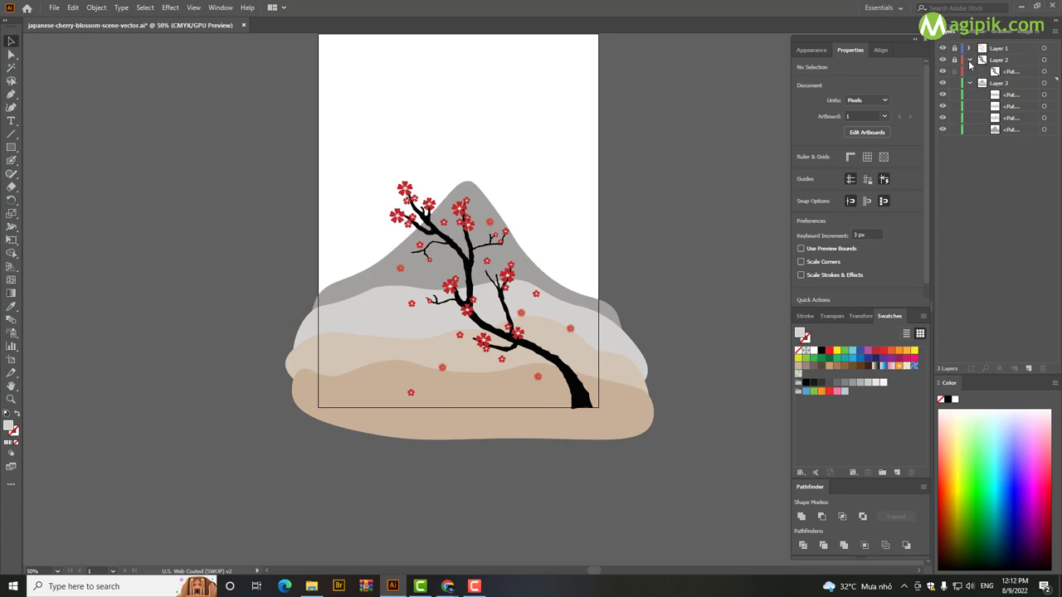
Add a new layer and draw a rectangle covering the whole artboard
{"action": "left_click", "coordinate": [968, 71]}
{"action": "left_click", "coordinate": [1028, 368]}
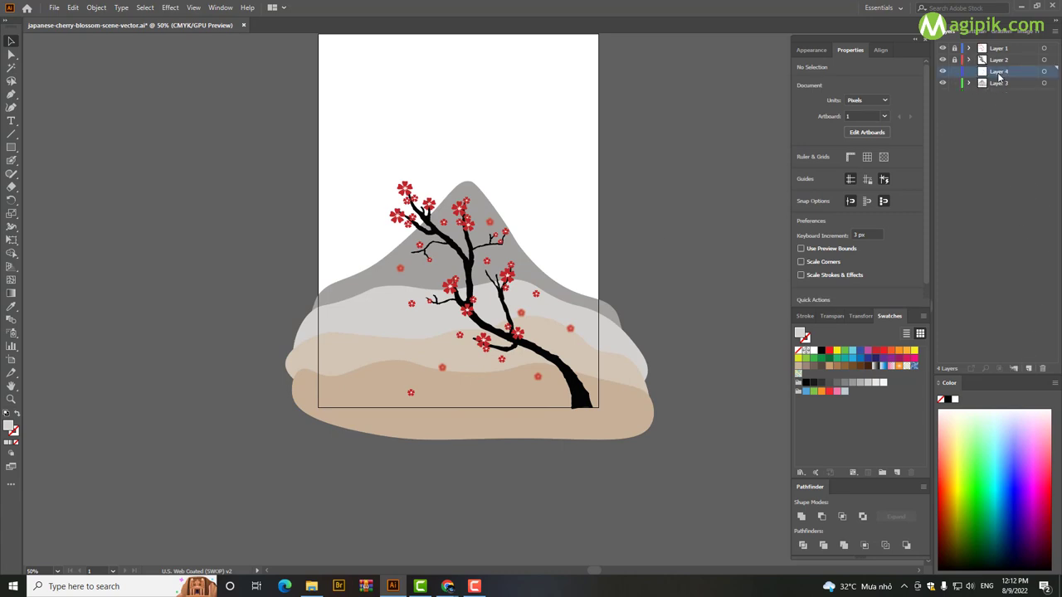
{"action": "scroll", "coordinate": [607, 222], "scroll_direction": "down", "scroll_amount": 1}
{"action": "scroll", "coordinate": [607, 224], "scroll_direction": "right", "scroll_amount": 1}
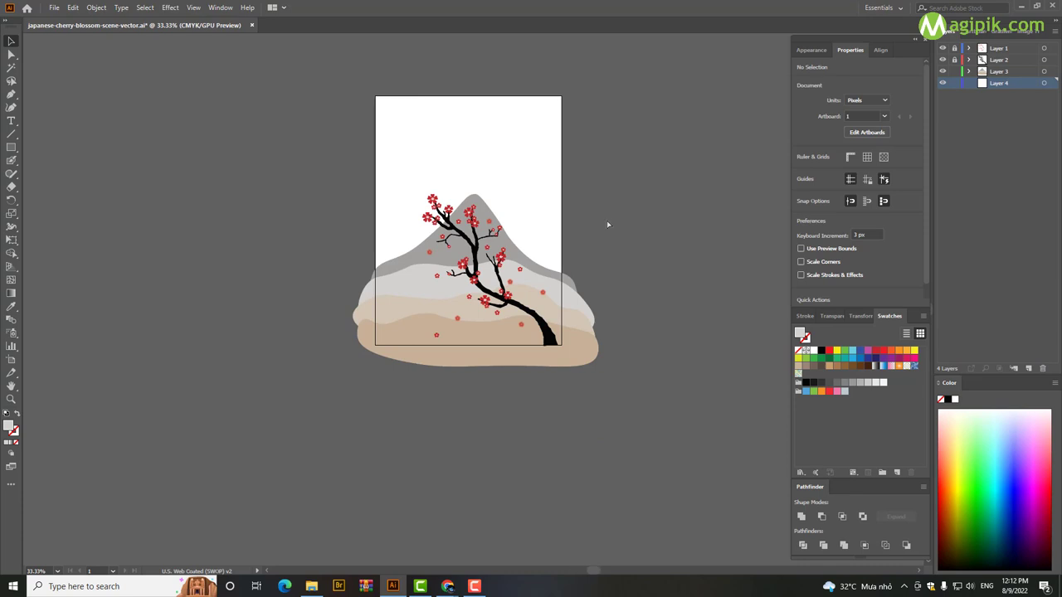
{"action": "left_click", "coordinate": [10, 149]}
{"action": "left_click_drag", "start_coordinate": [376, 130], "coordinate": [561, 340]}
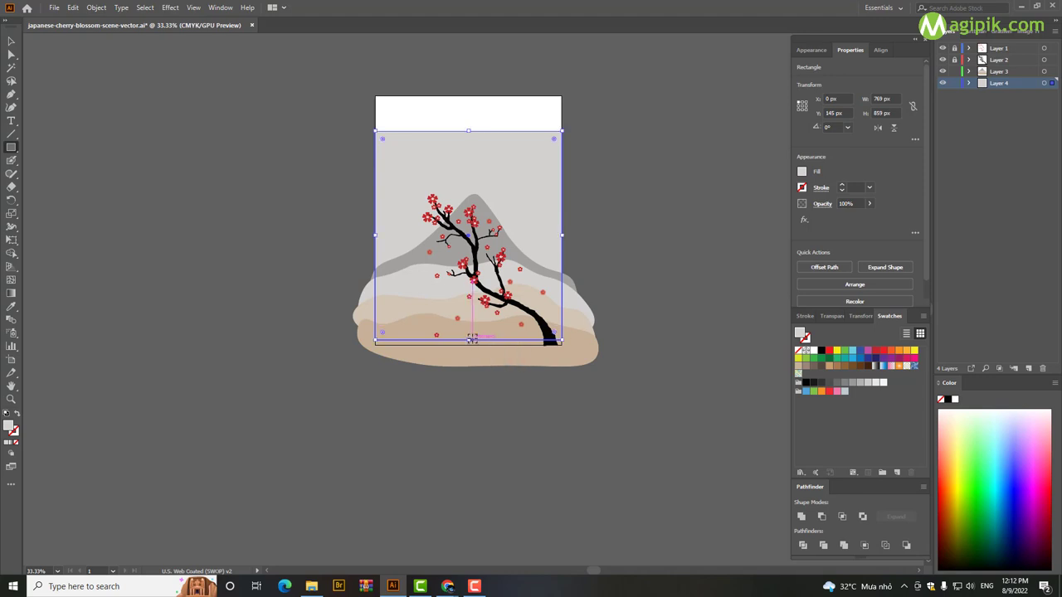
{"action": "scroll", "coordinate": [469, 340], "scroll_direction": "up", "scroll_amount": 2}
{"action": "left_click_drag", "start_coordinate": [467, 342], "coordinate": [467, 349]}
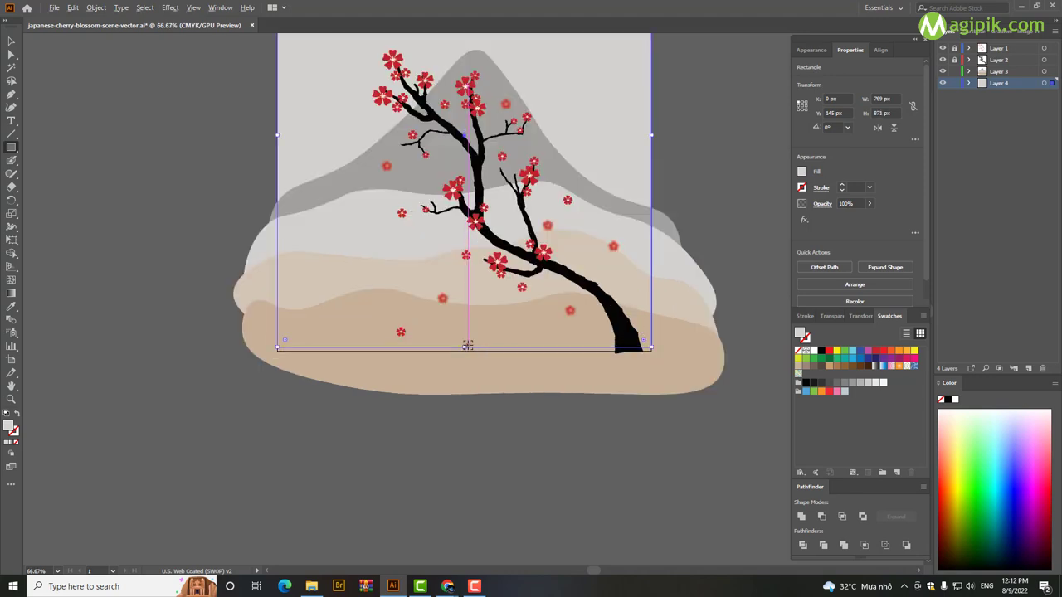
Stretch the background rectangle's top edge slightly upward and fill it white
{"action": "scroll", "coordinate": [468, 343], "scroll_direction": "down", "scroll_amount": 1}
{"action": "scroll", "coordinate": [481, 336], "scroll_direction": "down", "scroll_amount": 1}
{"action": "scroll", "coordinate": [495, 329], "scroll_direction": "up", "scroll_amount": 3}
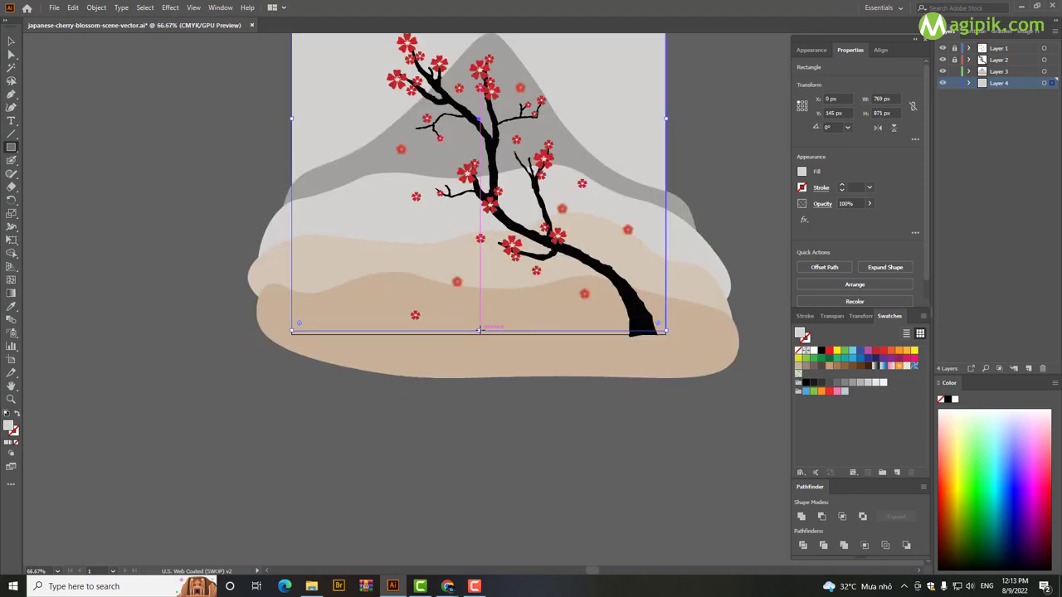
{"action": "scroll", "coordinate": [532, 318], "scroll_direction": "up", "scroll_amount": 2}
{"action": "scroll", "coordinate": [531, 318], "scroll_direction": "down", "scroll_amount": 5}
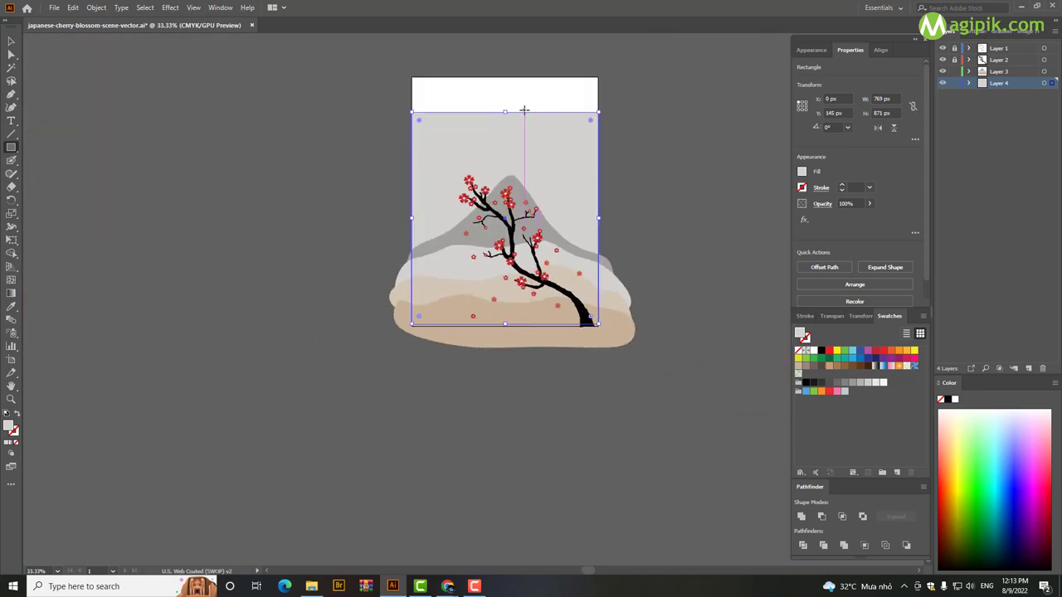
{"action": "left_click_drag", "start_coordinate": [505, 112], "coordinate": [506, 109]}
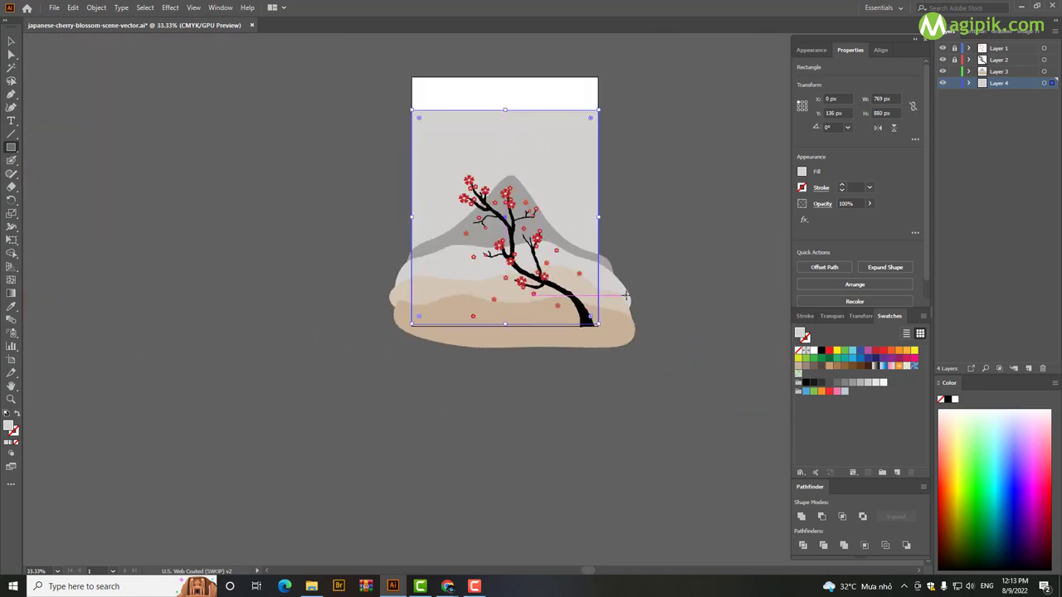
{"action": "key", "text": "v"}
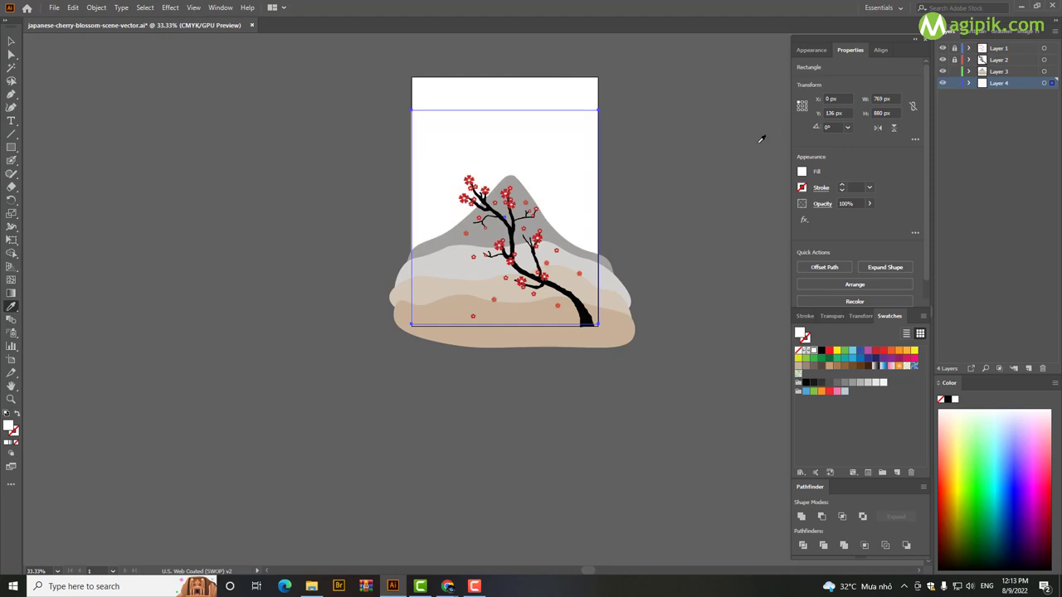
{"action": "left_click", "coordinate": [726, 187]}
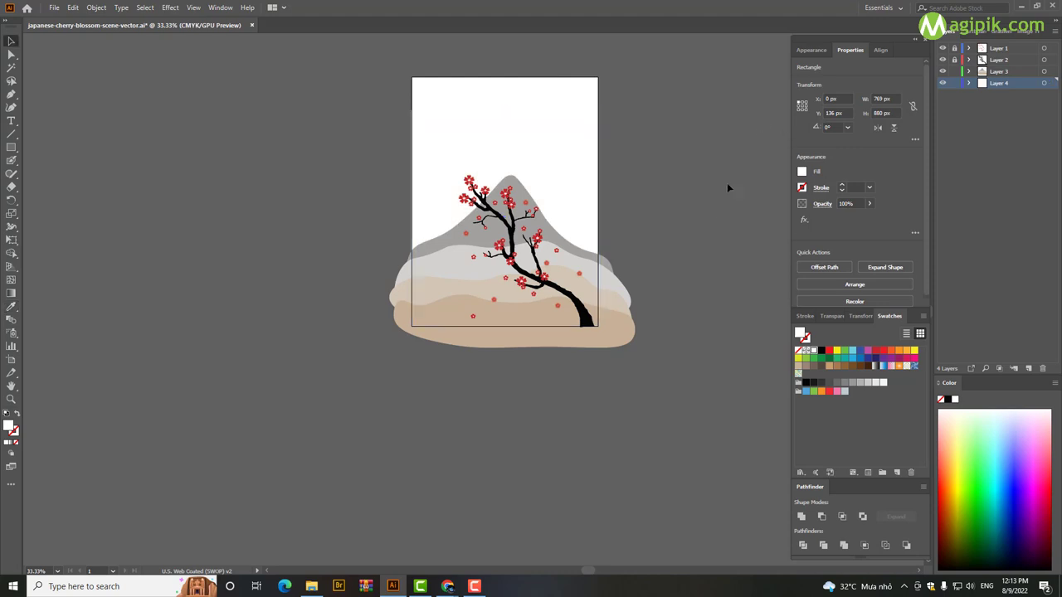
{"action": "left_click", "coordinate": [524, 194]}
{"action": "scroll", "coordinate": [521, 194], "scroll_direction": "up", "scroll_amount": 1}
Drag the mountain's anchors to widen the right slope, lower the peak and reshape the left slope
{"action": "left_click", "coordinate": [15, 106]}
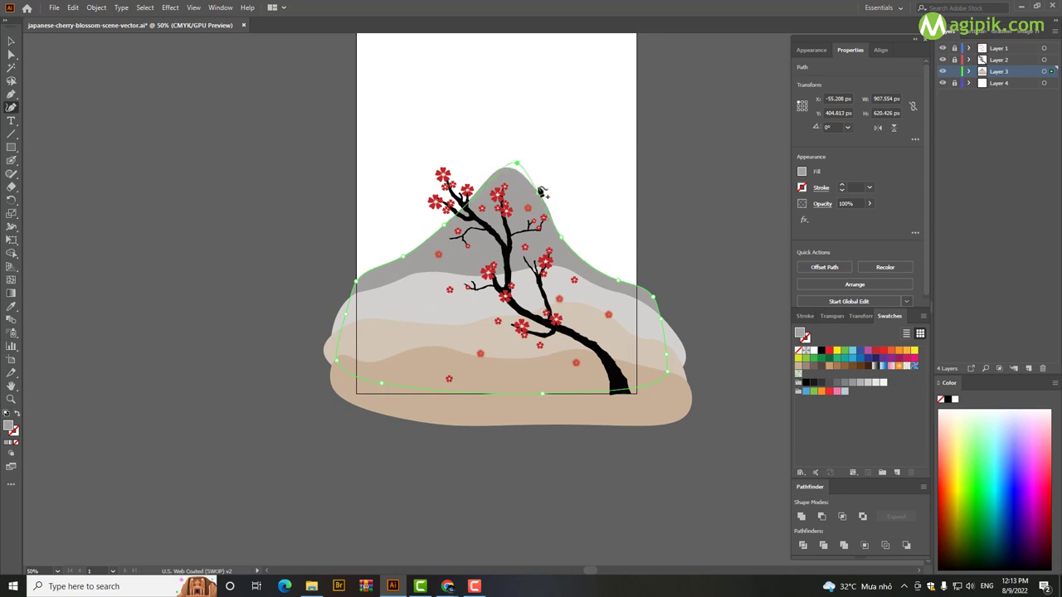
{"action": "mouse_move", "coordinate": [561, 233]}
{"action": "left_mouse_down"}
{"action": "mouse_move", "coordinate": [628, 287]}
{"action": "mouse_move", "coordinate": [614, 267]}
{"action": "left_mouse_up"}
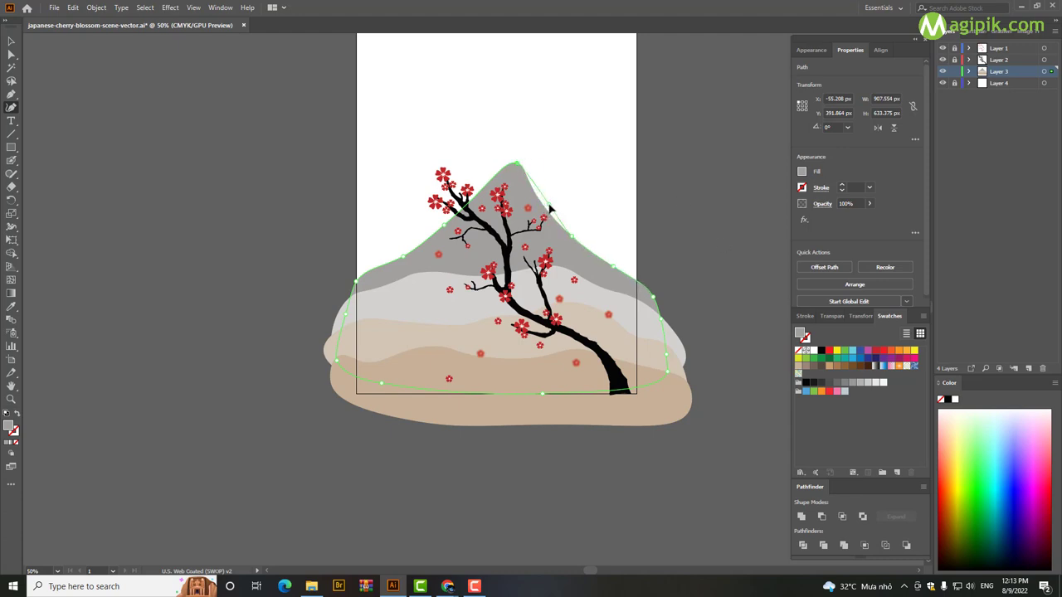
{"action": "left_click_drag", "start_coordinate": [544, 209], "coordinate": [549, 204]}
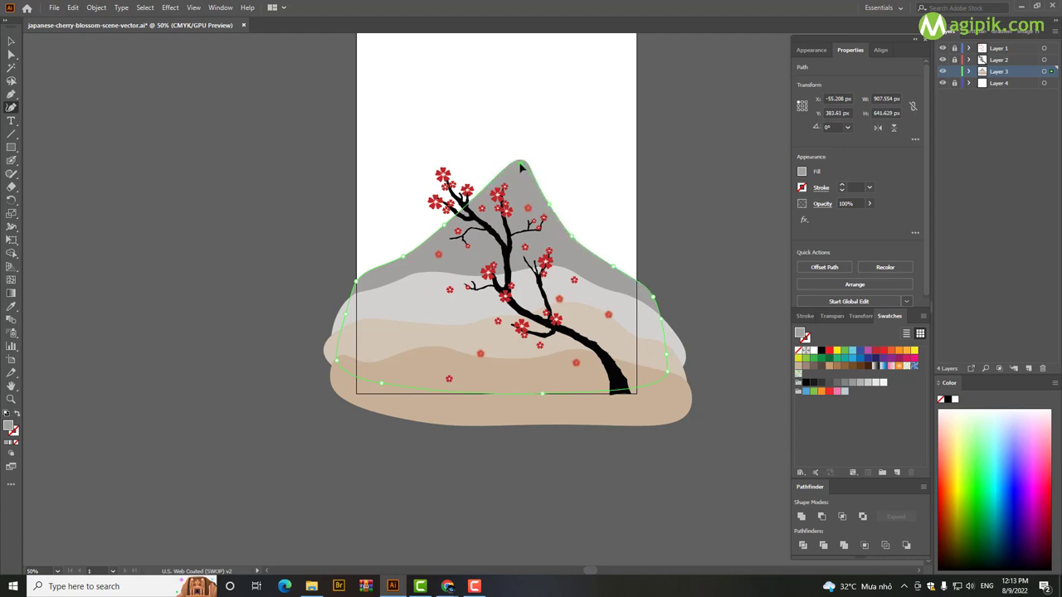
{"action": "left_click_drag", "start_coordinate": [520, 164], "coordinate": [519, 168]}
{"action": "left_click_drag", "start_coordinate": [452, 224], "coordinate": [474, 224]}
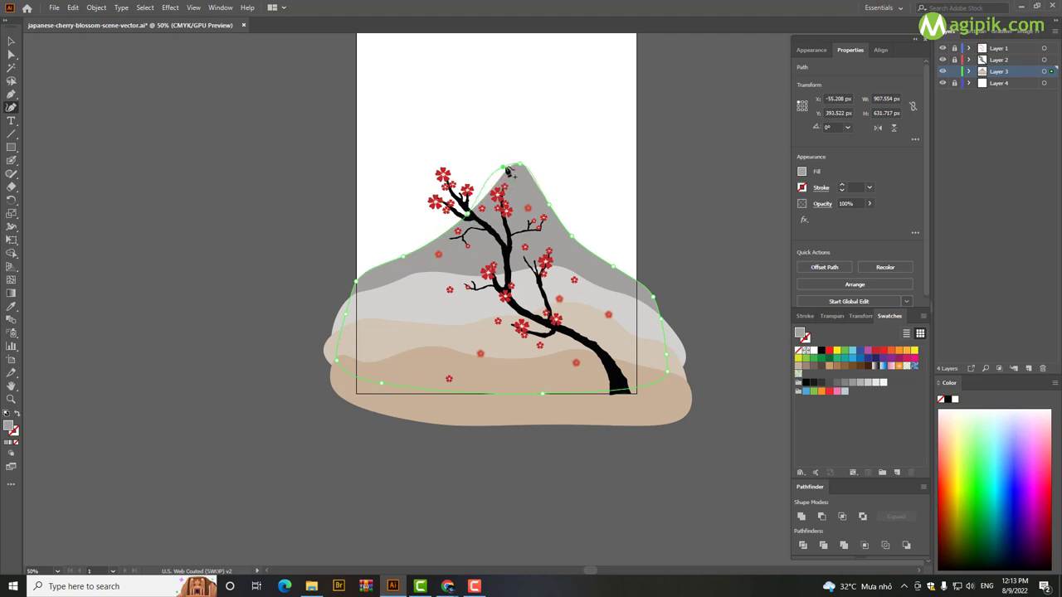
{"action": "mouse_move", "coordinate": [509, 170]}
{"action": "left_mouse_down"}
{"action": "mouse_move", "coordinate": [526, 170]}
{"action": "mouse_move", "coordinate": [531, 185]}
{"action": "left_mouse_up"}
{"action": "left_click_drag", "start_coordinate": [440, 246], "coordinate": [500, 237]}
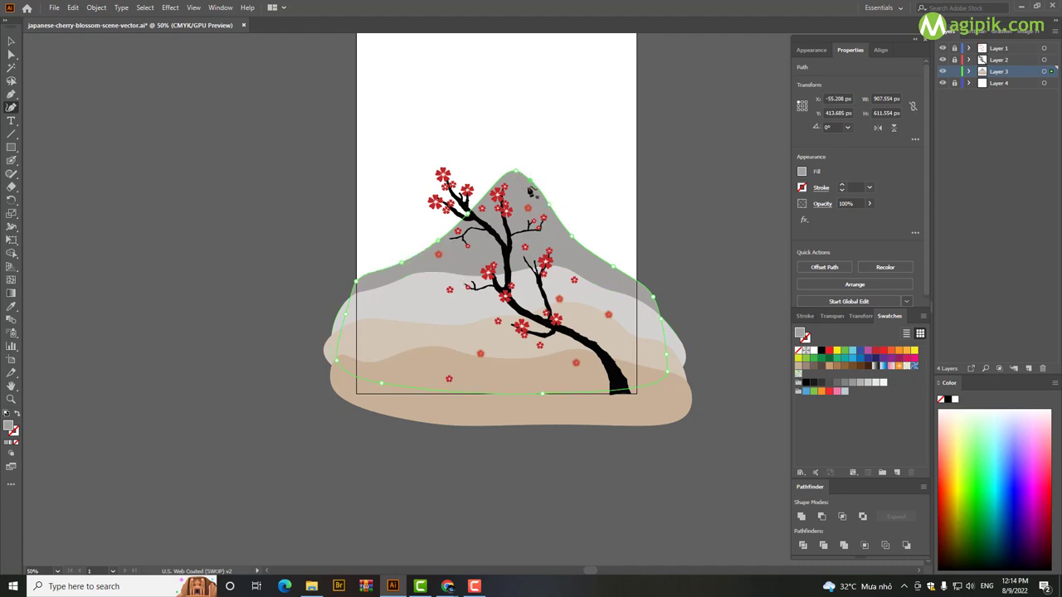
Shift the mountain's peak left and add an extra anchor near the summit
{"action": "left_click_drag", "start_coordinate": [521, 175], "coordinate": [506, 172]}
{"action": "left_click", "coordinate": [538, 186]}
{"action": "left_click", "coordinate": [619, 209]}
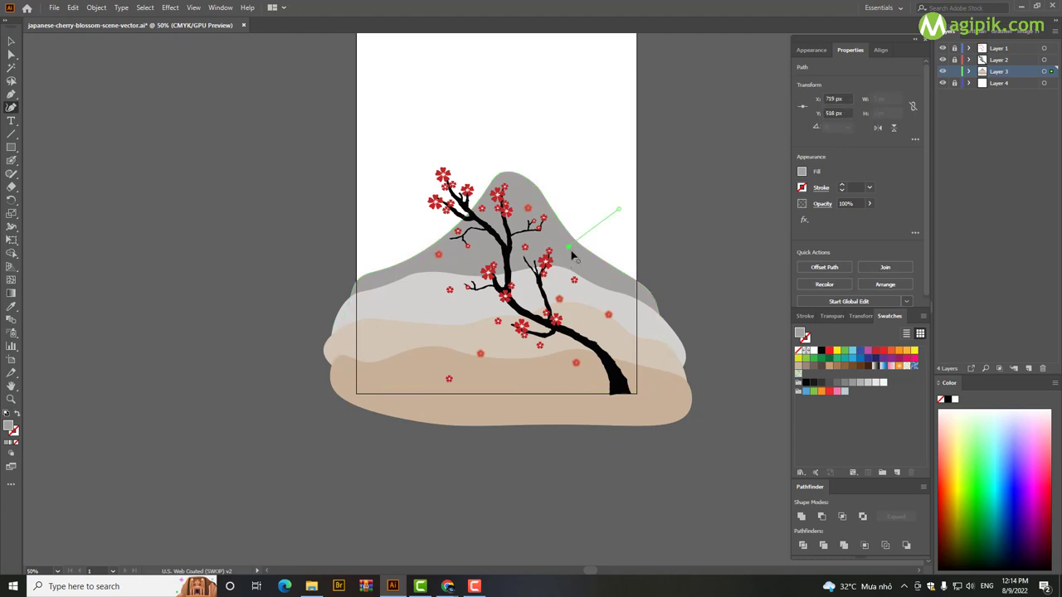
{"action": "key", "text": "ctrl+z"}
{"action": "key", "text": "v"}
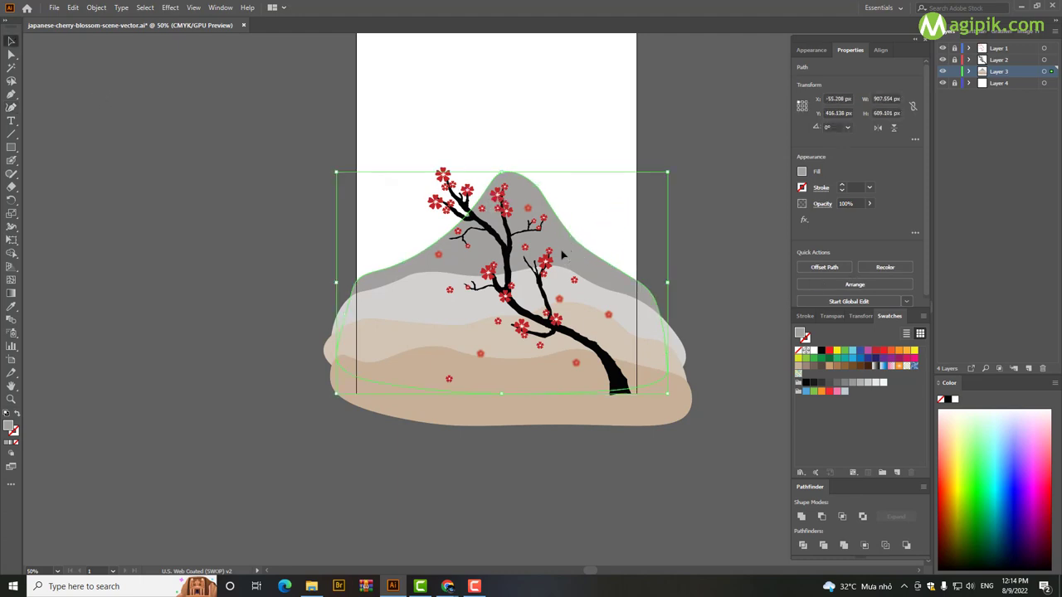
Raise the mountain fill's brightness to a lighter grey
{"action": "left_click", "coordinate": [804, 172]}
{"action": "left_click_drag", "start_coordinate": [753, 250], "coordinate": [761, 252]}
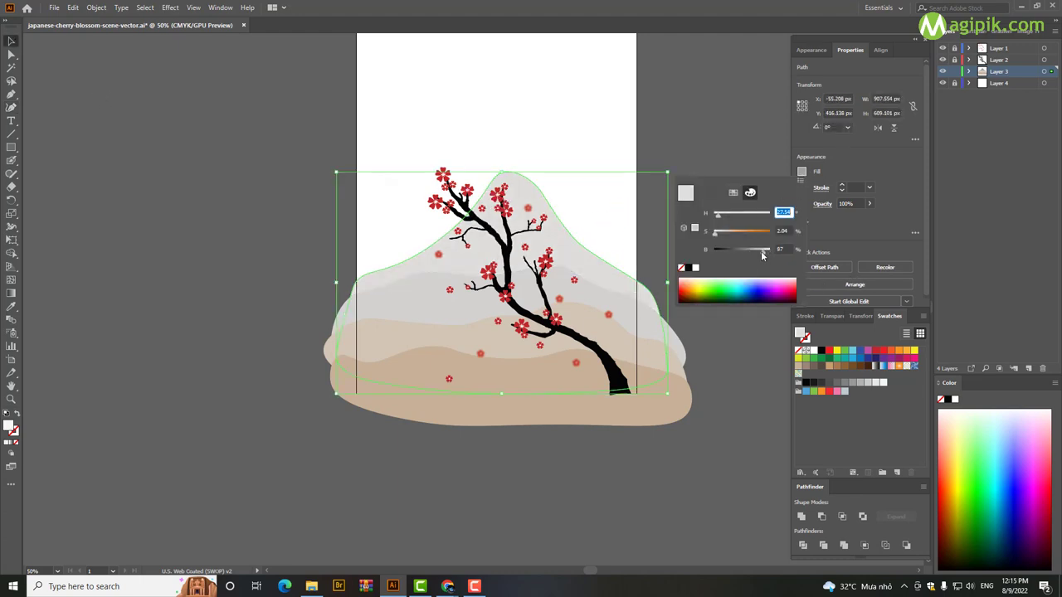
{"action": "left_click", "coordinate": [727, 341]}
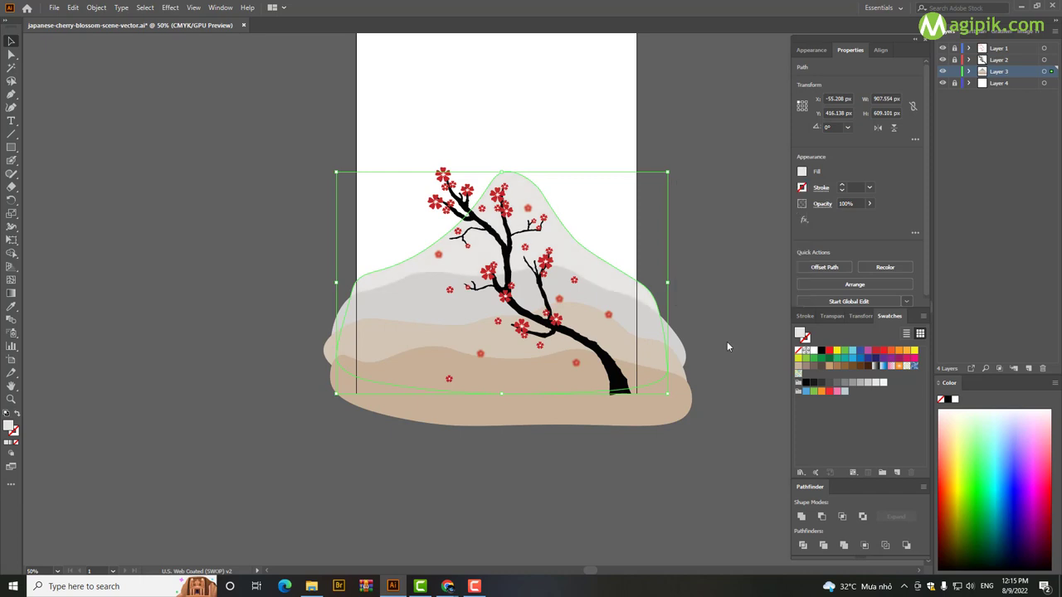
Eyedrop the tan ground colour onto the grey hill and lighten it
{"action": "left_click", "coordinate": [585, 314]}
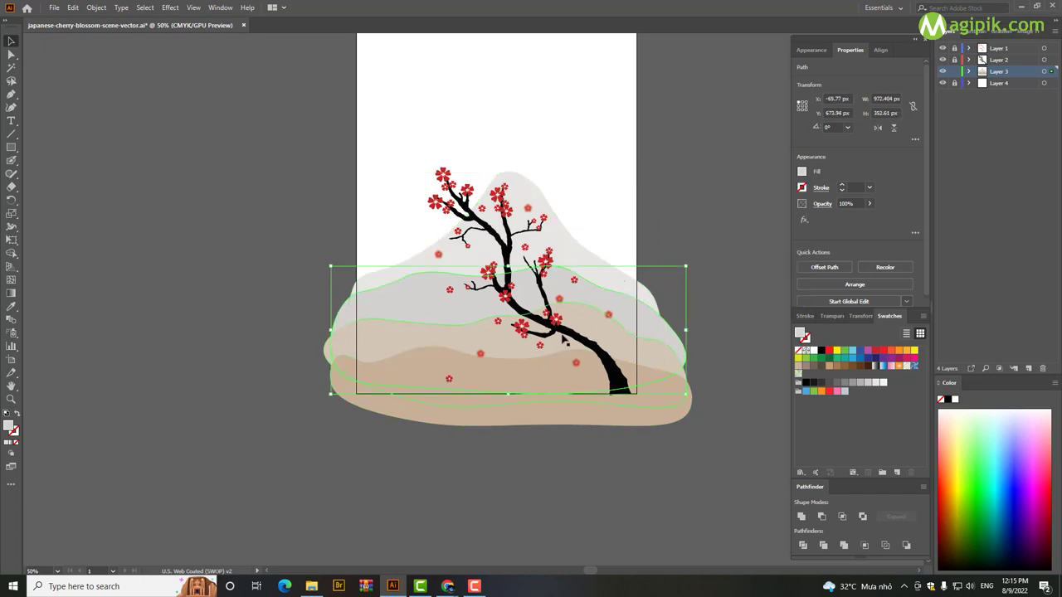
{"action": "key", "text": "i"}
{"action": "left_click", "coordinate": [544, 384]}
{"action": "left_click", "coordinate": [801, 172]}
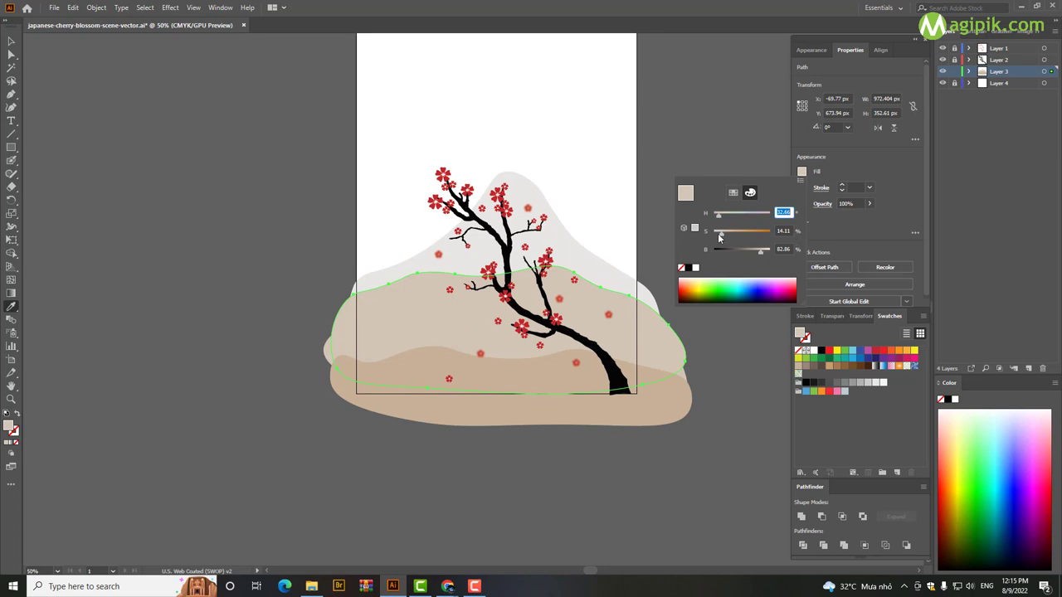
{"action": "left_click_drag", "start_coordinate": [757, 252], "coordinate": [764, 252]}
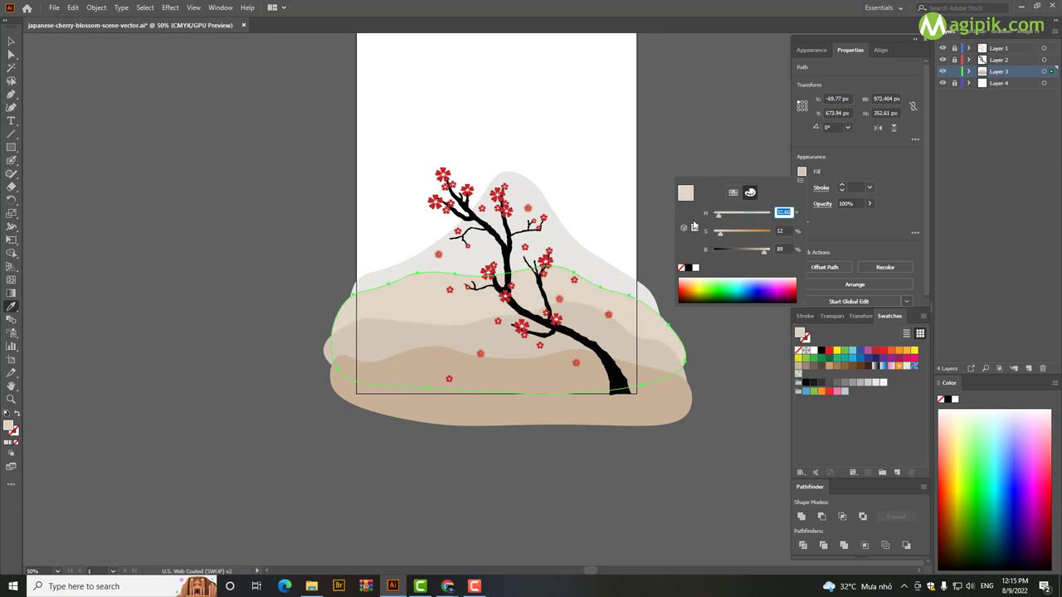
{"action": "key", "text": "v"}
Lower the mountain's saturation to 3 for a pale near-white tone
{"action": "left_click", "coordinate": [557, 252]}
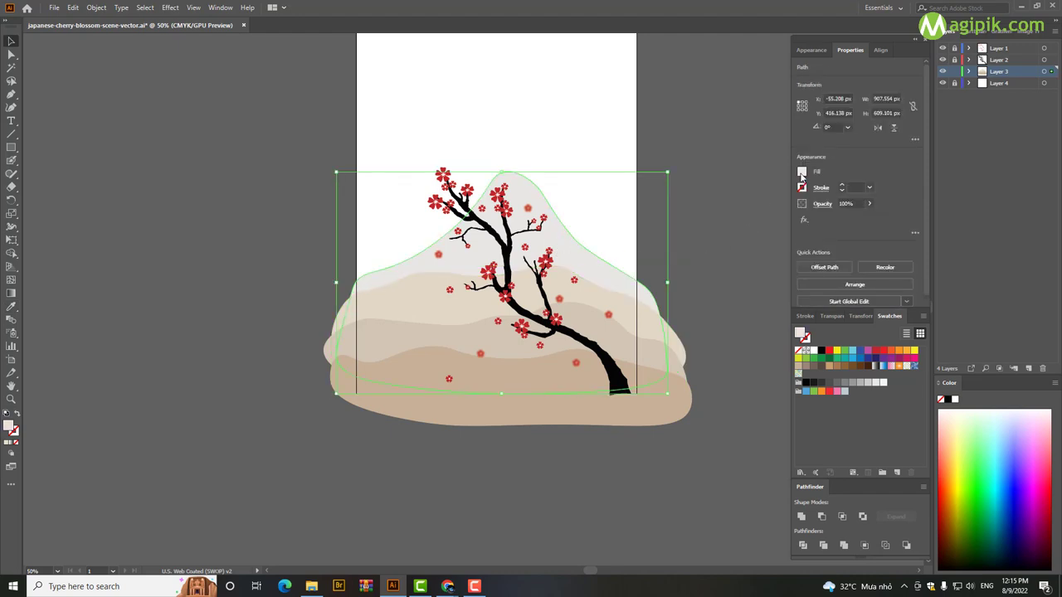
{"action": "left_click", "coordinate": [801, 172]}
{"action": "left_click_drag", "start_coordinate": [721, 237], "coordinate": [717, 238]}
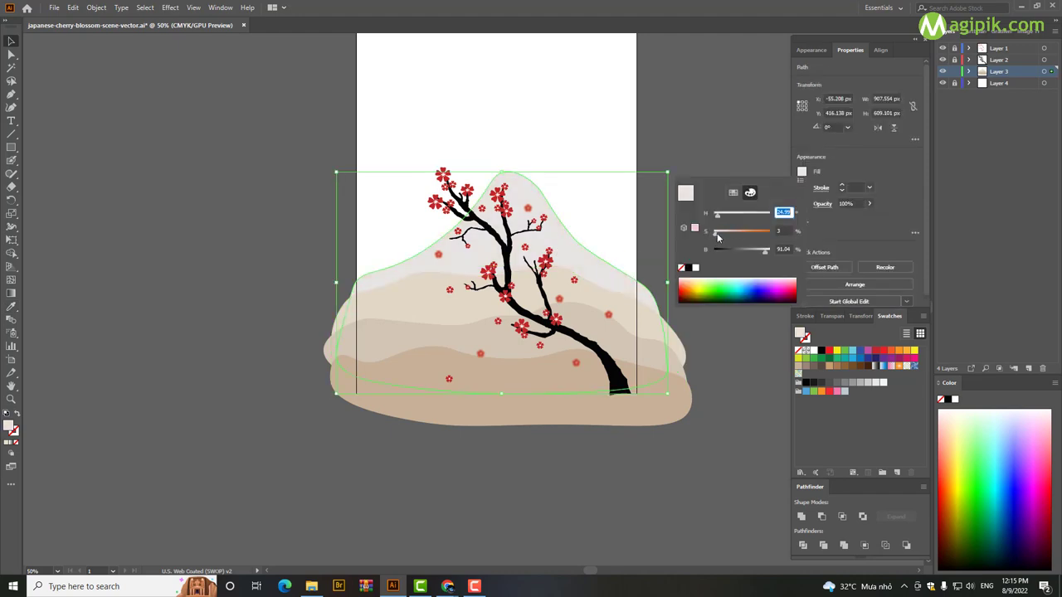
{"action": "left_click", "coordinate": [748, 345]}
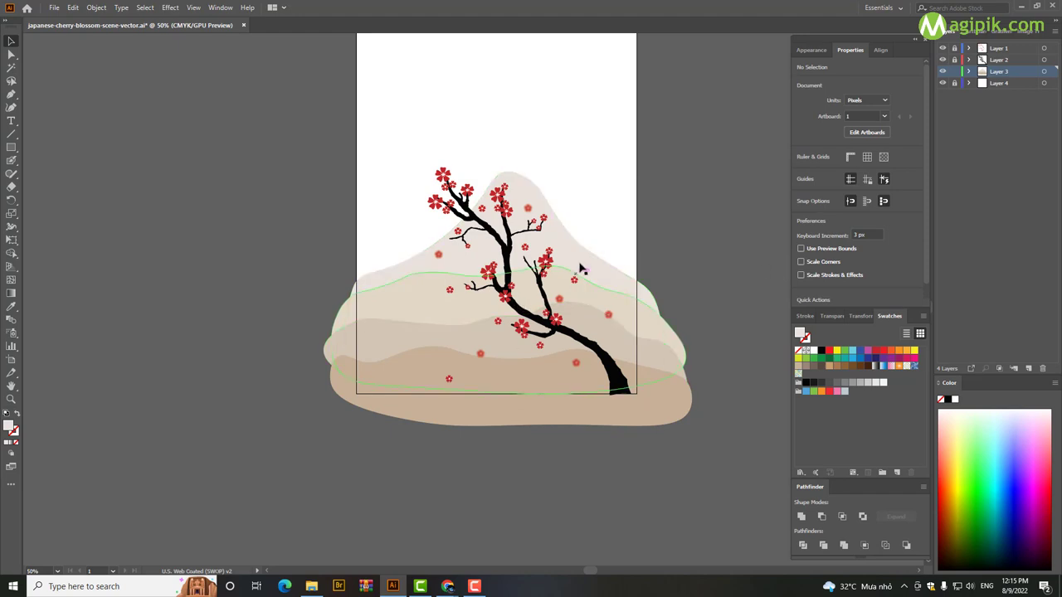
{"action": "scroll", "coordinate": [583, 252], "scroll_direction": "right", "scroll_amount": 1}
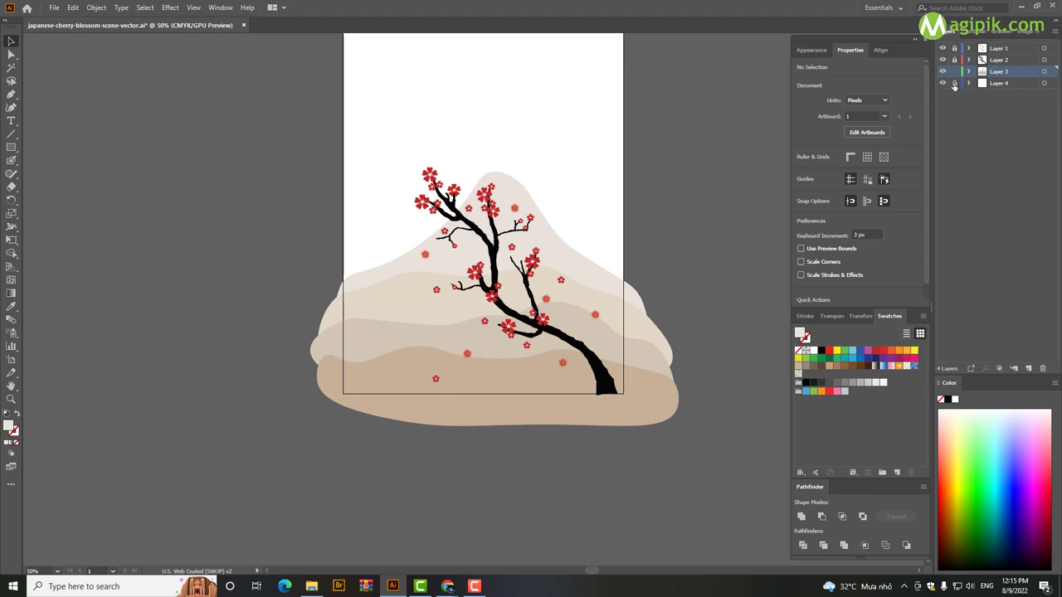
Select the background and hills, then Shape Builder-delete the pieces past the artboard's left and bottom edges
{"action": "left_click", "coordinate": [522, 126]}
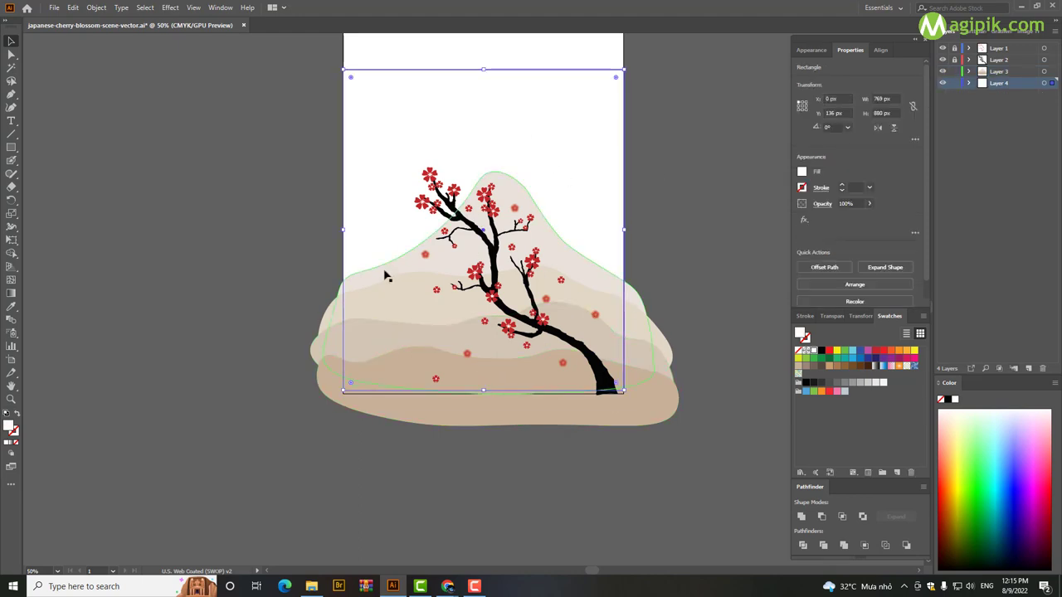
{"action": "left_click", "coordinate": [387, 303]}
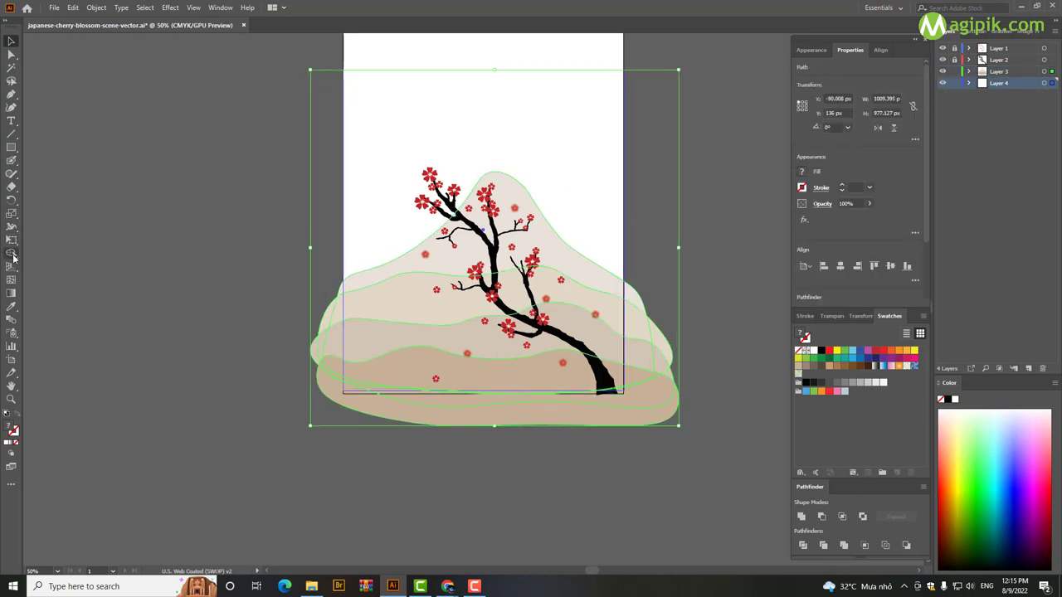
{"action": "left_click", "coordinate": [12, 253]}
{"action": "left_click", "coordinate": [344, 317]}
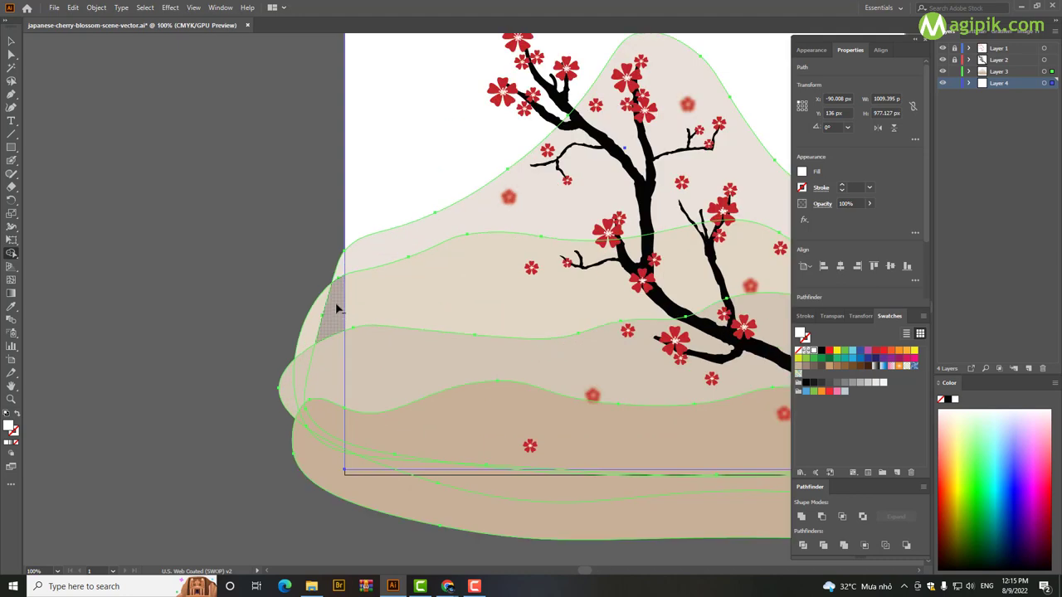
{"action": "mouse_move", "coordinate": [335, 303]}
{"action": "left_mouse_down"}
{"action": "mouse_move", "coordinate": [320, 324]}
{"action": "mouse_move", "coordinate": [332, 379]}
{"action": "mouse_move", "coordinate": [301, 380]}
{"action": "mouse_move", "coordinate": [305, 458]}
{"action": "left_mouse_up"}
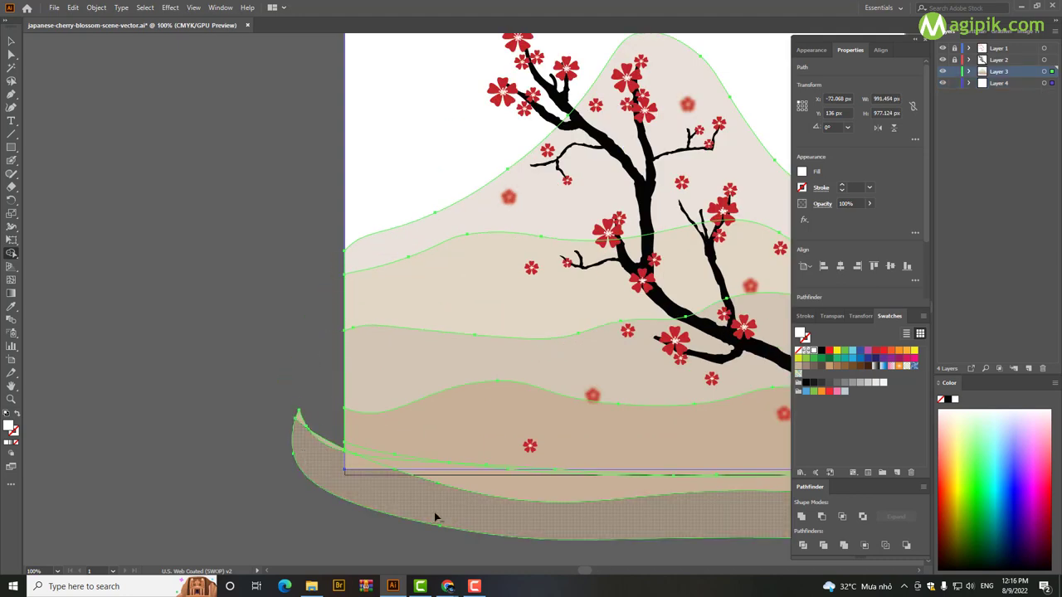
{"action": "left_click", "coordinate": [331, 480], "text": "alt"}
{"action": "scroll", "coordinate": [324, 444], "scroll_direction": "up", "scroll_amount": 4}
{"action": "left_click", "coordinate": [323, 443], "text": "alt"}
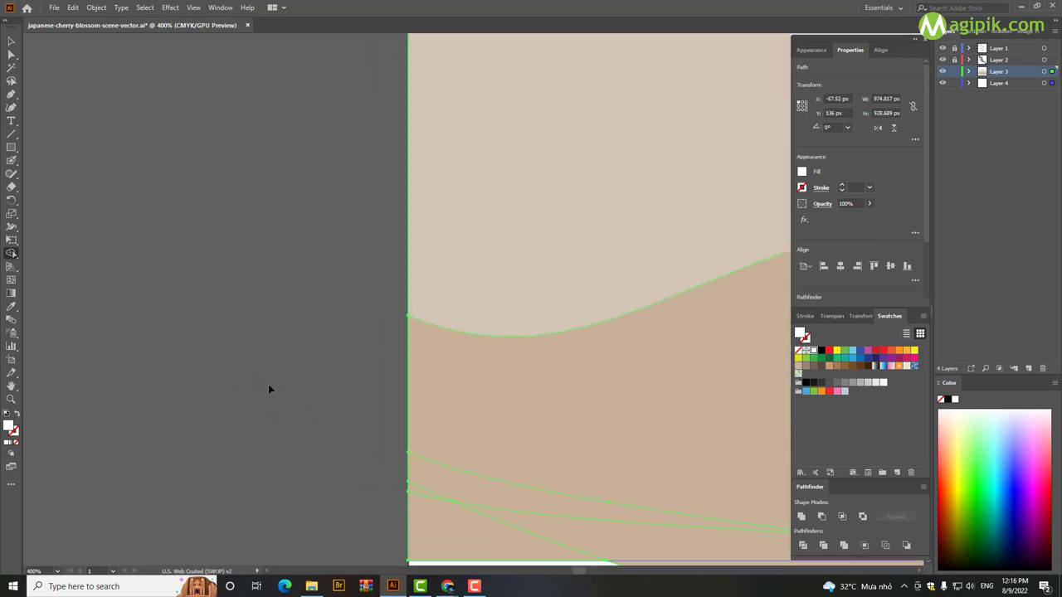
{"action": "scroll", "coordinate": [268, 387], "scroll_direction": "down", "scroll_amount": 5}
{"action": "left_click", "coordinate": [449, 427], "text": "alt"}
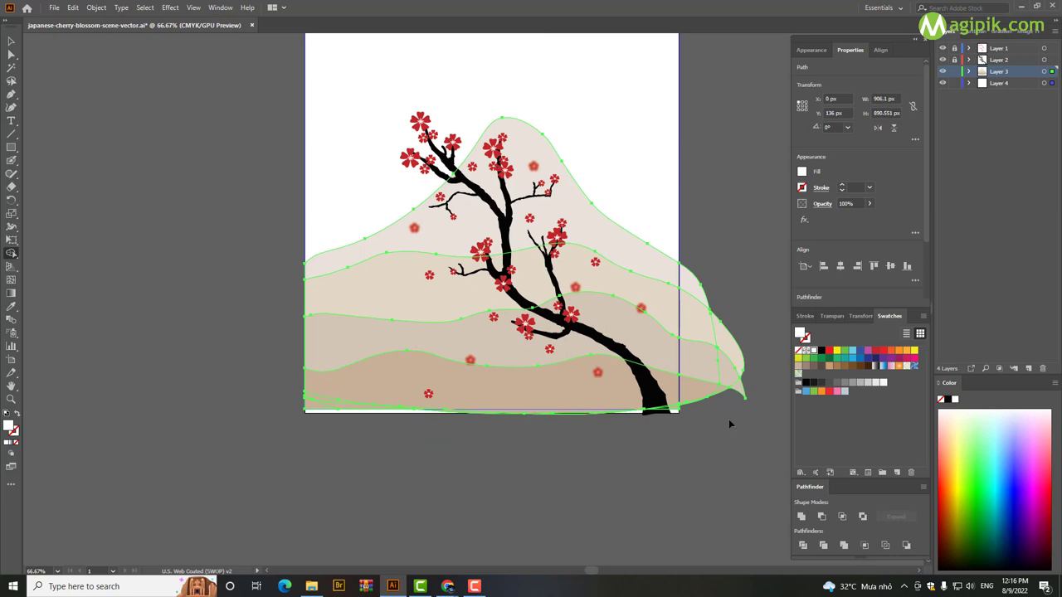
Delete the slivers and leaf pieces sticking out past the artboard's right edge, then clear the selection
{"action": "scroll", "coordinate": [728, 419], "scroll_direction": "up", "scroll_amount": 3}
{"action": "scroll", "coordinate": [729, 419], "scroll_direction": "down", "scroll_amount": 2}
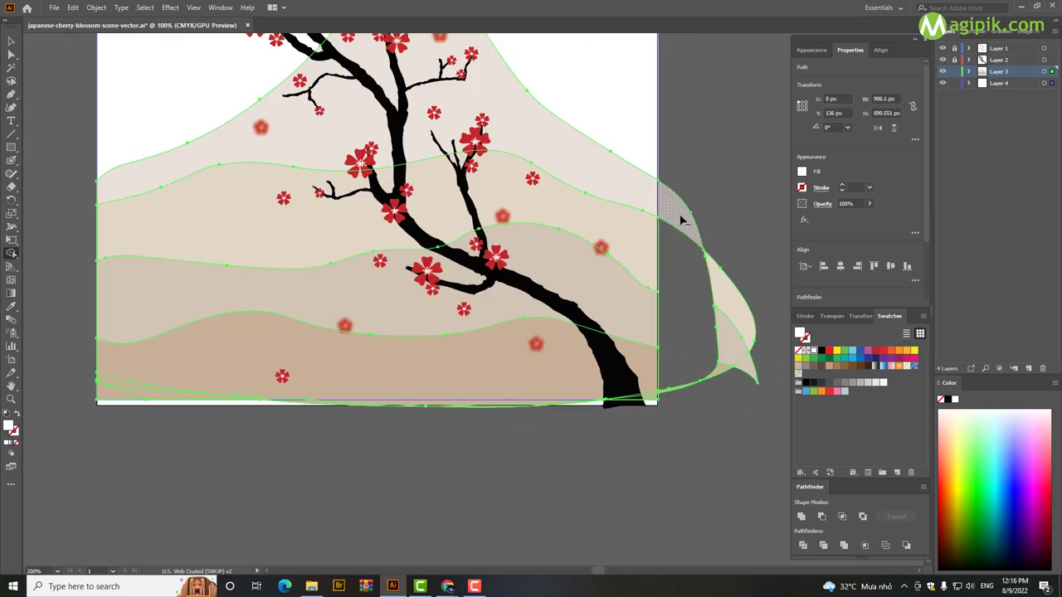
{"action": "left_click", "coordinate": [680, 219], "text": "alt"}
{"action": "scroll", "coordinate": [677, 389], "scroll_direction": "up", "scroll_amount": 2}
{"action": "scroll", "coordinate": [678, 389], "scroll_direction": "up", "scroll_amount": 2}
{"action": "left_click", "coordinate": [666, 384], "text": "alt"}
{"action": "scroll", "coordinate": [682, 377], "scroll_direction": "down", "scroll_amount": 4}
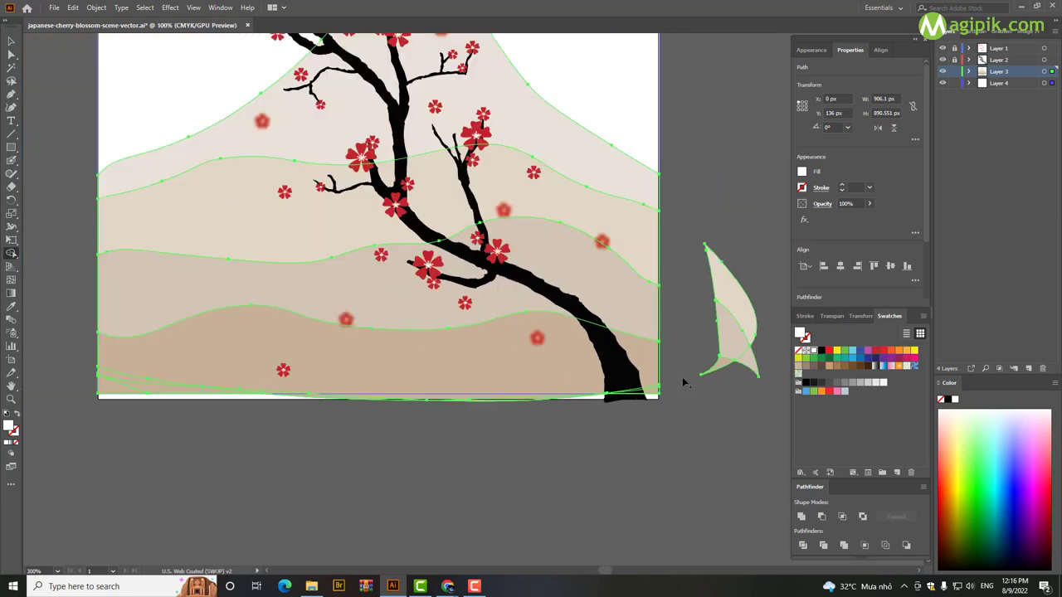
{"action": "scroll", "coordinate": [682, 377], "scroll_direction": "right", "scroll_amount": 2}
{"action": "left_click", "coordinate": [655, 290], "text": "alt"}
{"action": "left_click", "coordinate": [672, 361], "text": "alt"}
{"action": "left_click", "coordinate": [643, 365], "text": "alt"}
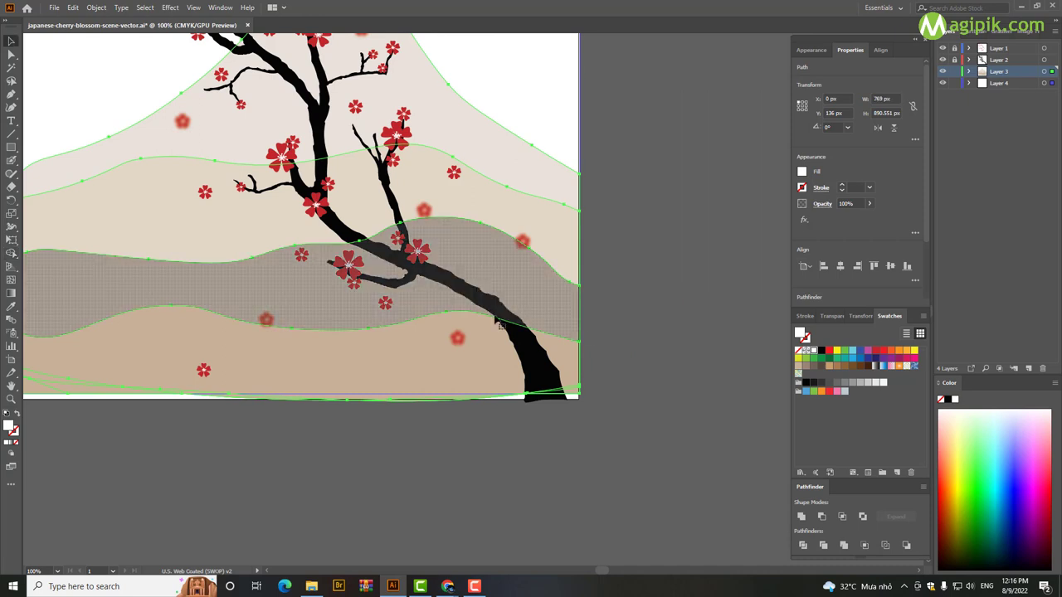
{"action": "key", "text": "ctrl+shift+a"}
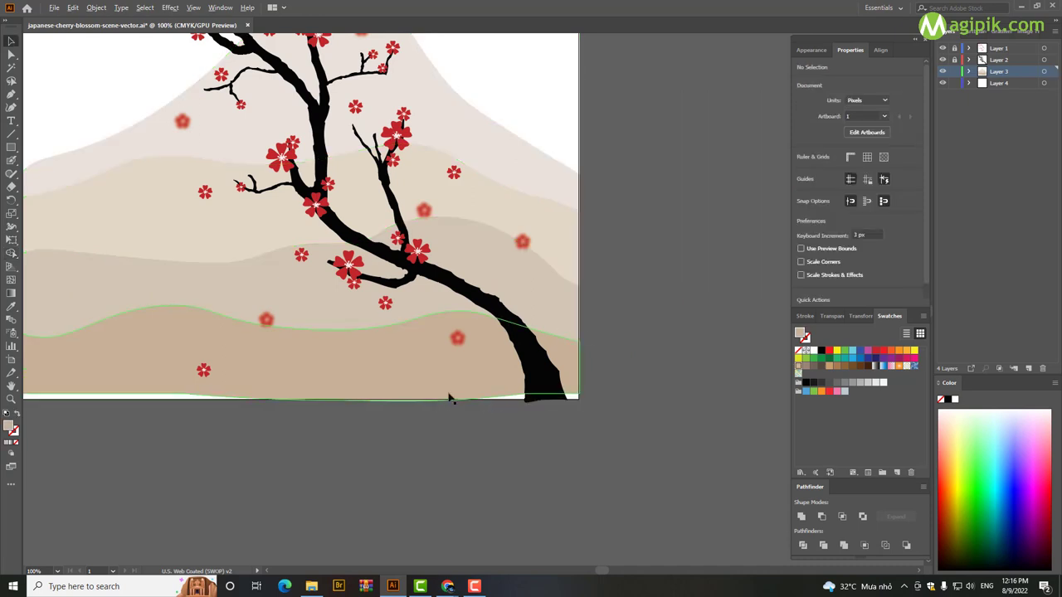
{"action": "left_click", "coordinate": [412, 380]}
{"action": "scroll", "coordinate": [254, 402], "scroll_direction": "down", "scroll_amount": 2}
Stretch the bottom ground band down, then trim away the strip hanging below the artboard
{"action": "scroll", "coordinate": [311, 407], "scroll_direction": "up", "scroll_amount": 1}
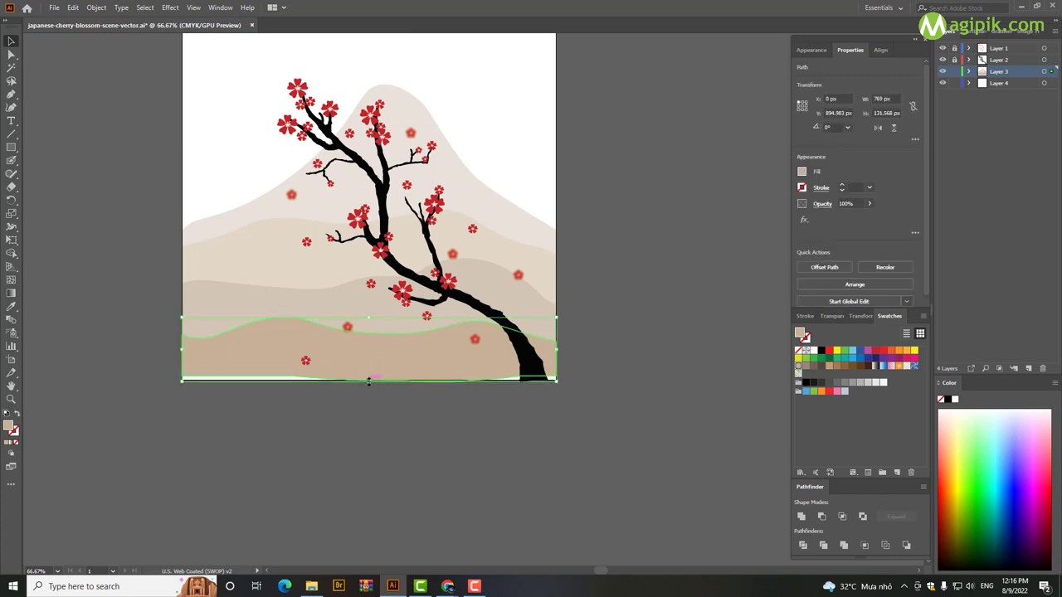
{"action": "left_click_drag", "start_coordinate": [368, 381], "coordinate": [371, 394]}
{"action": "left_click", "coordinate": [239, 206]}
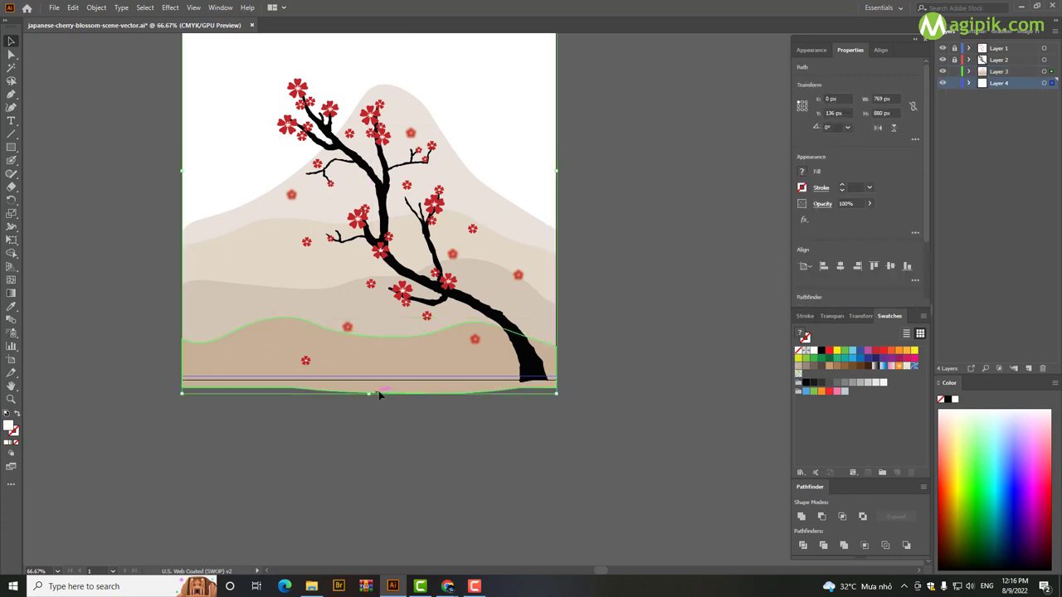
{"action": "left_click", "coordinate": [12, 253]}
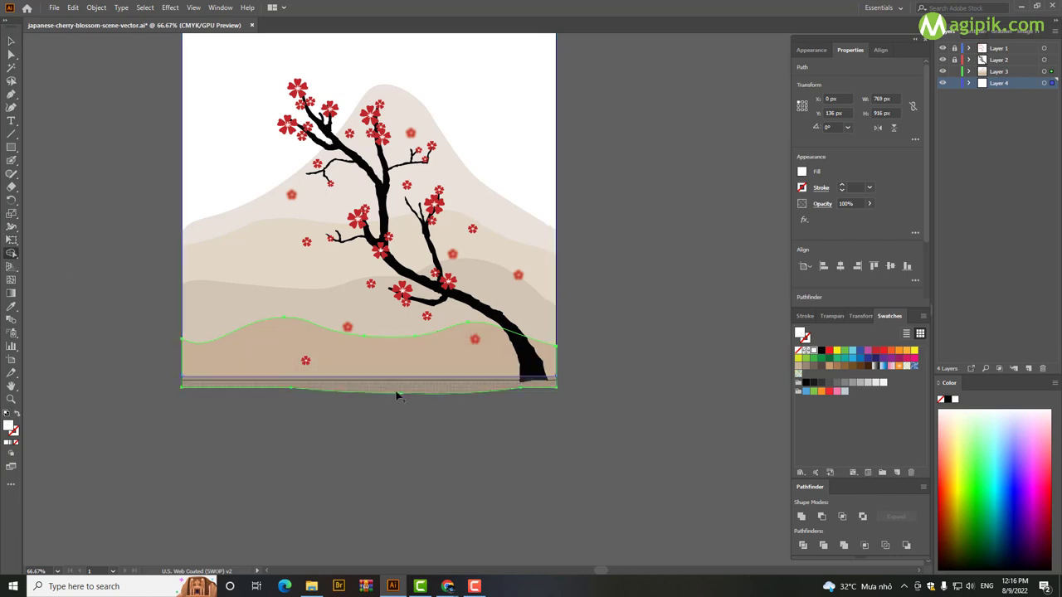
{"action": "left_click", "coordinate": [400, 391], "text": "alt"}
{"action": "scroll", "coordinate": [462, 396], "scroll_direction": "up", "scroll_amount": 3}
{"action": "scroll", "coordinate": [452, 365], "scroll_direction": "up", "scroll_amount": 2}
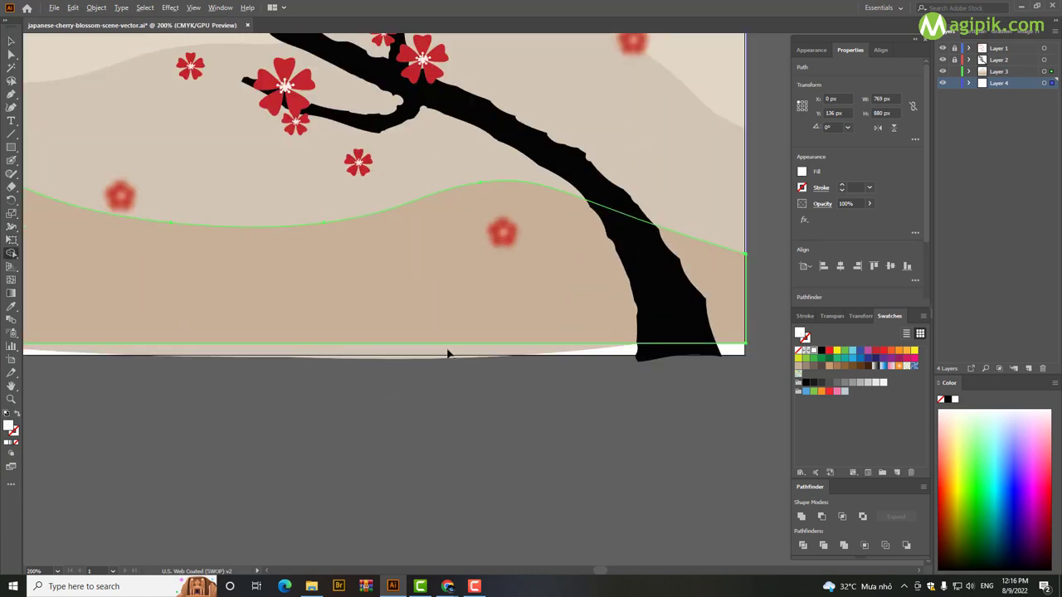
{"action": "scroll", "coordinate": [448, 353], "scroll_direction": "down", "scroll_amount": 5}
{"action": "key", "text": "v"}
{"action": "left_click", "coordinate": [249, 408]}
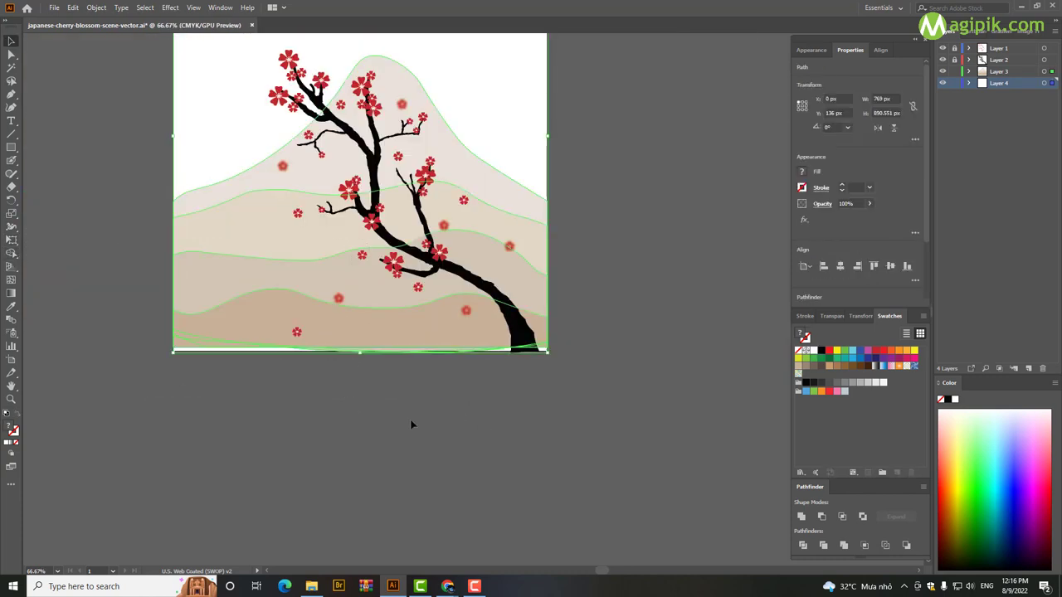
Trim the remaining slivers under the lowest ground band with Shape Builder so it ends at the artboard edge
{"action": "left_click", "coordinate": [376, 319]}
{"action": "scroll", "coordinate": [390, 357], "scroll_direction": "up", "scroll_amount": 3}
{"action": "key", "text": "shift+m"}
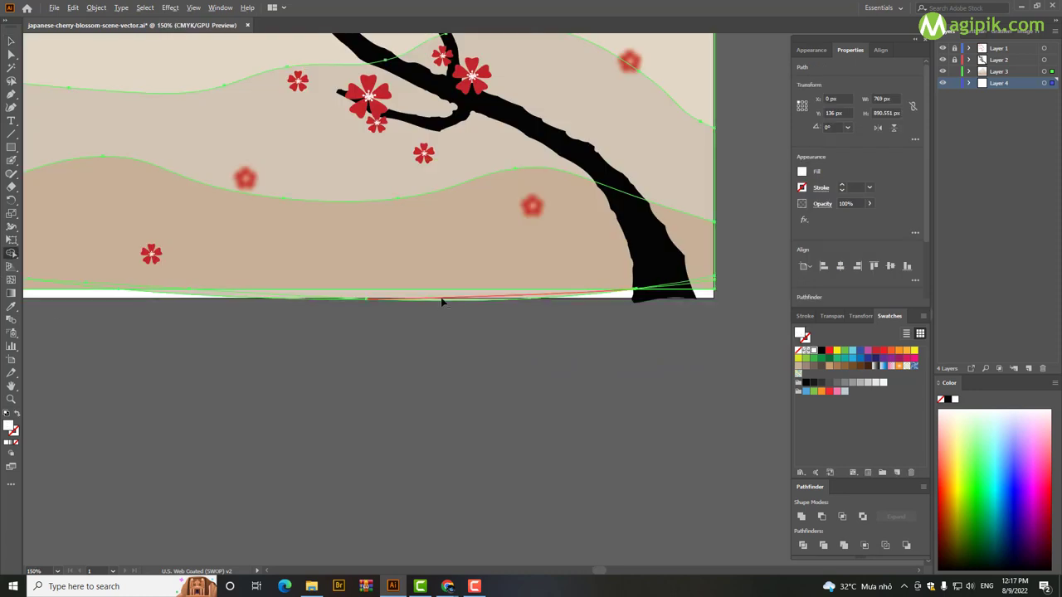
{"action": "scroll", "coordinate": [439, 298], "scroll_direction": "up", "scroll_amount": 2}
{"action": "scroll", "coordinate": [433, 294], "scroll_direction": "up", "scroll_amount": 2}
{"action": "left_click", "coordinate": [434, 299]}
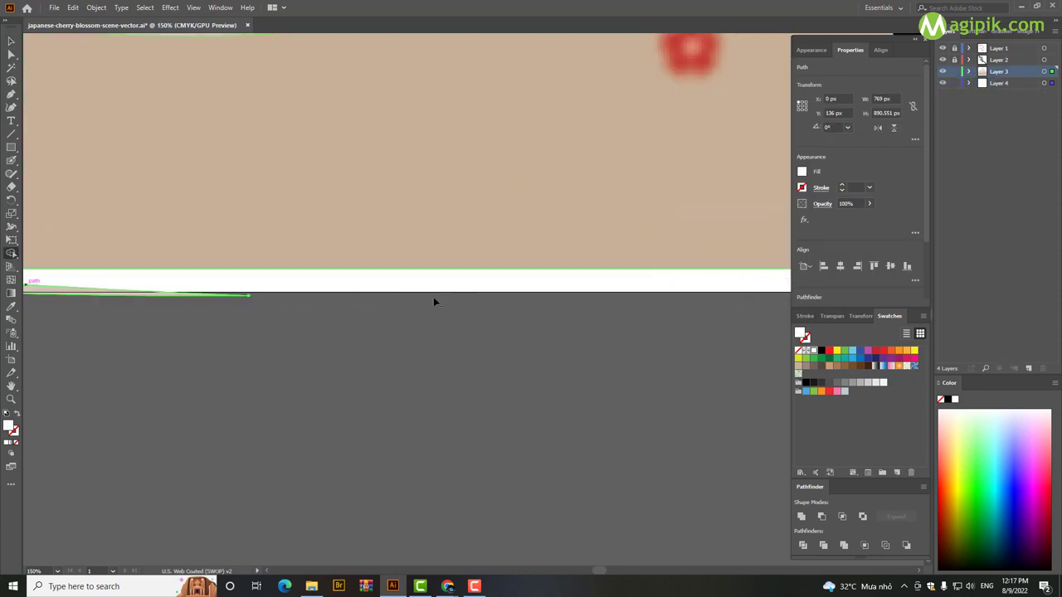
{"action": "scroll", "coordinate": [448, 301], "scroll_direction": "down", "scroll_amount": 4}
{"action": "scroll", "coordinate": [239, 319], "scroll_direction": "up", "scroll_amount": 3}
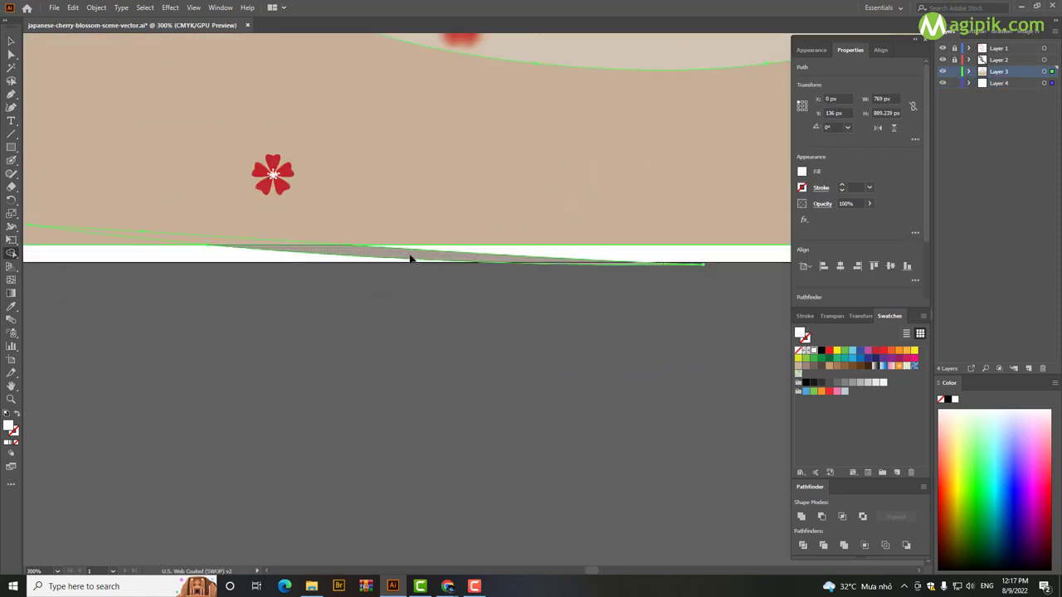
{"action": "left_click", "coordinate": [412, 259]}
{"action": "scroll", "coordinate": [410, 263], "scroll_direction": "down", "scroll_amount": 4}
{"action": "key", "text": "v"}
{"action": "left_click", "coordinate": [600, 296]}
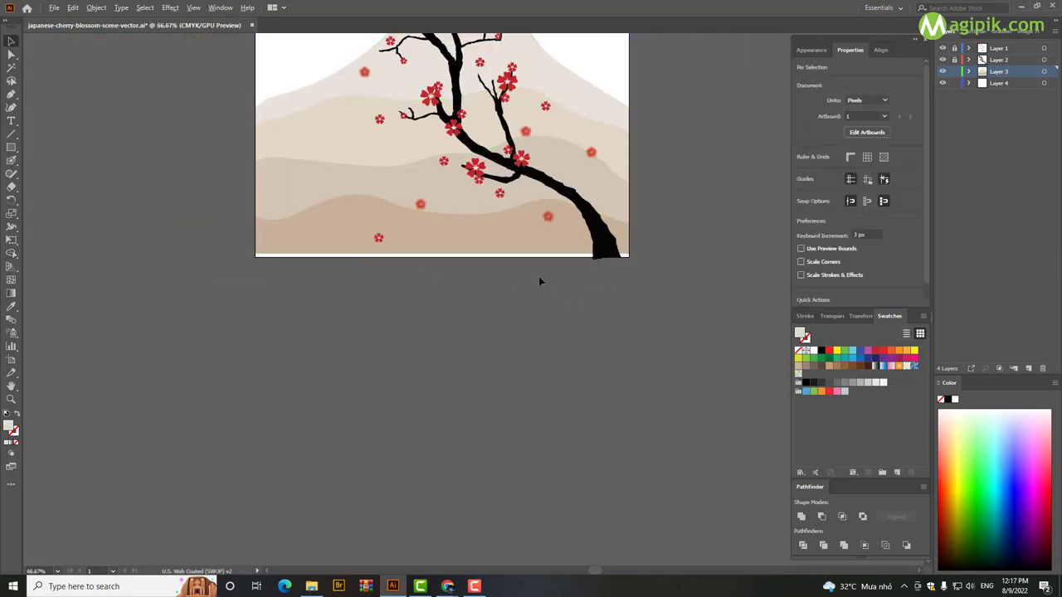
{"action": "scroll", "coordinate": [539, 276], "scroll_direction": "down", "scroll_amount": 3}
{"action": "scroll", "coordinate": [539, 203], "scroll_direction": "up", "scroll_amount": 2}
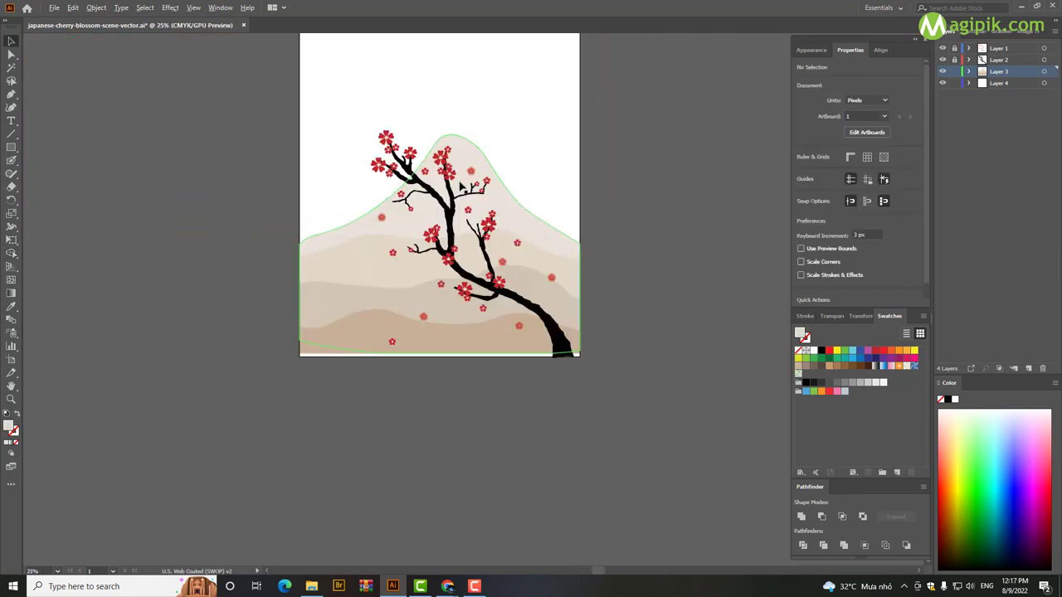
{"action": "left_click", "coordinate": [537, 150]}
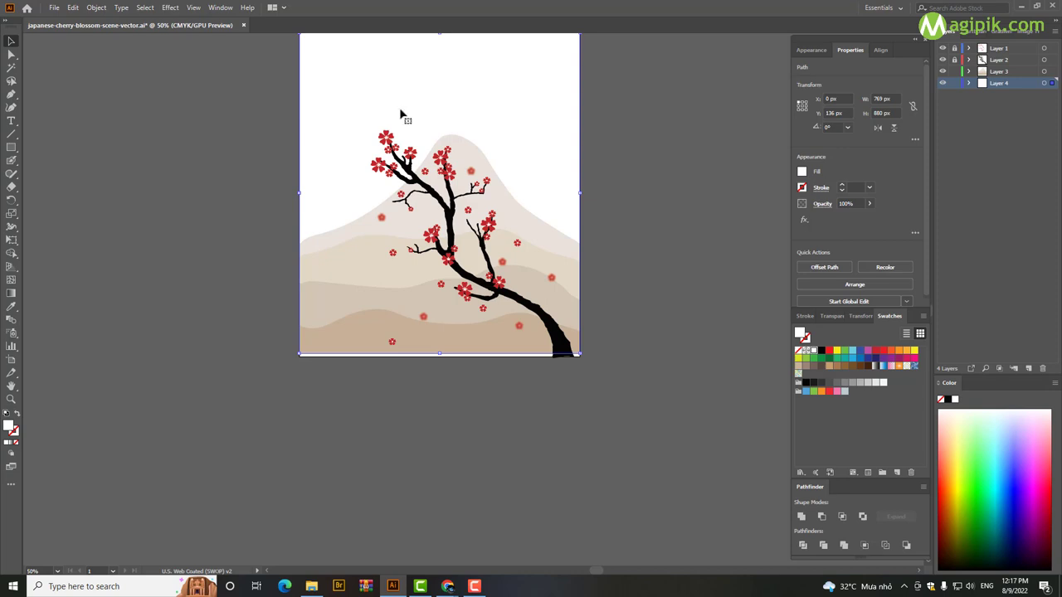
Make Layer 3 active and enlarge the Blob Brush size in its options
{"action": "left_click", "coordinate": [10, 160]}
{"action": "left_click", "coordinate": [983, 72]}
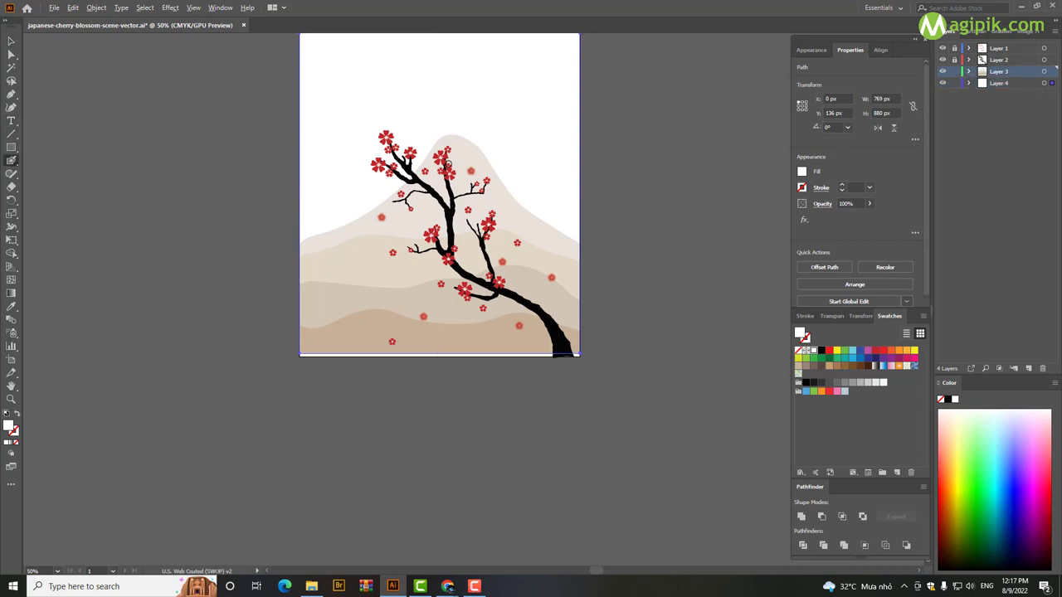
{"action": "scroll", "coordinate": [449, 163], "scroll_direction": "up", "scroll_amount": 2, "text": "alt"}
{"action": "left_click", "coordinate": [803, 173]}
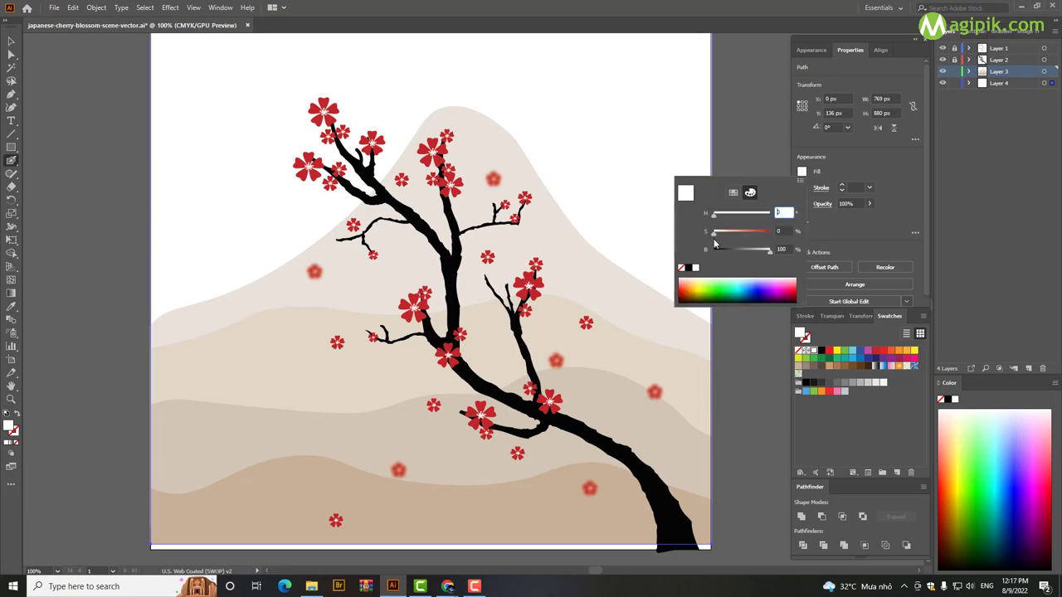
{"action": "left_click", "coordinate": [486, 158]}
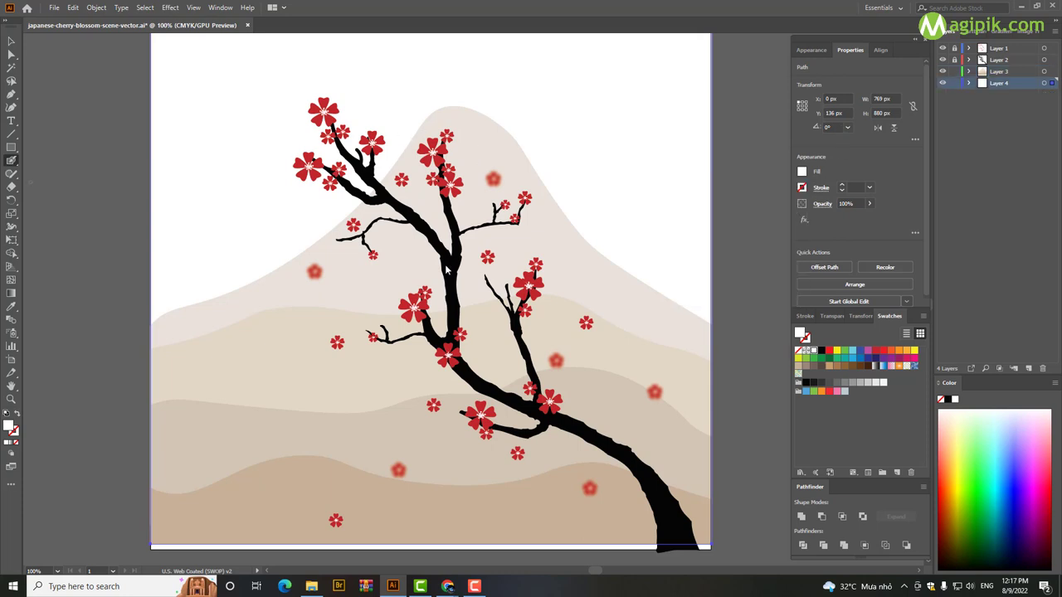
{"action": "key", "text": "Return"}
{"action": "left_click_drag", "start_coordinate": [433, 334], "coordinate": [440, 335]}
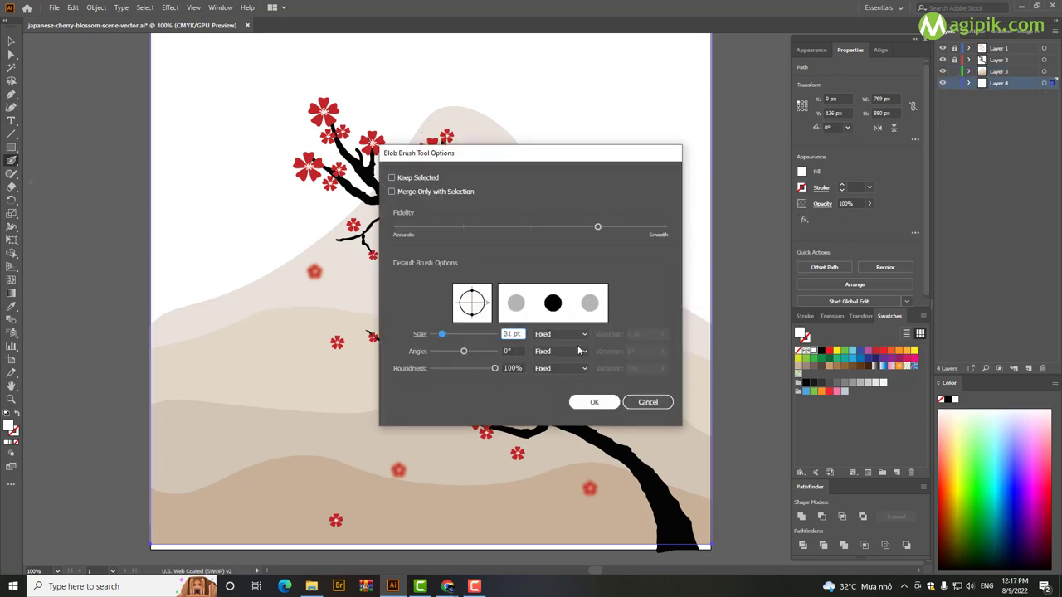
{"action": "left_click", "coordinate": [594, 402]}
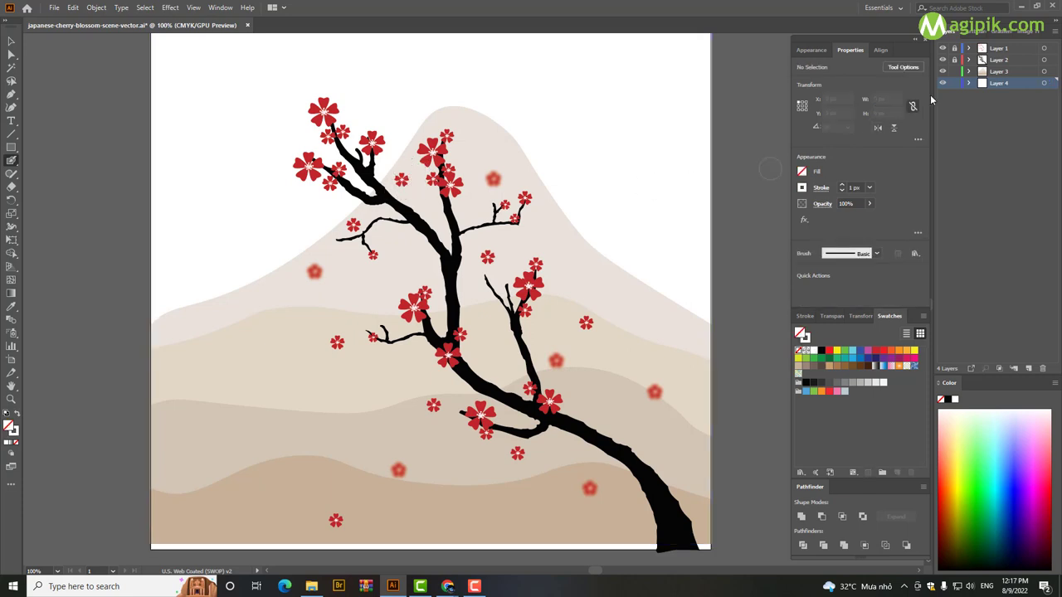
Paint white over the mountain peak, undoing the stray strokes
{"action": "left_click", "coordinate": [999, 72]}
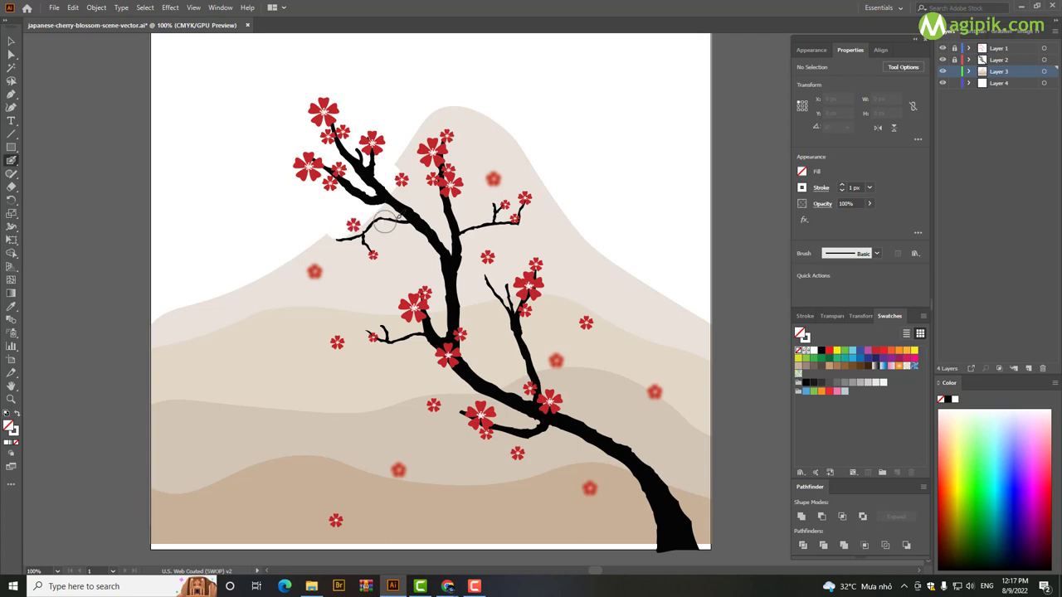
{"action": "mouse_move", "coordinate": [406, 170]}
{"action": "left_mouse_down"}
{"action": "mouse_move", "coordinate": [395, 170]}
{"action": "mouse_move", "coordinate": [495, 123]}
{"action": "mouse_move", "coordinate": [569, 204]}
{"action": "mouse_move", "coordinate": [505, 160]}
{"action": "mouse_move", "coordinate": [592, 214]}
{"action": "mouse_move", "coordinate": [465, 118]}
{"action": "mouse_move", "coordinate": [365, 232]}
{"action": "mouse_move", "coordinate": [435, 214]}
{"action": "mouse_move", "coordinate": [397, 201]}
{"action": "left_mouse_up"}
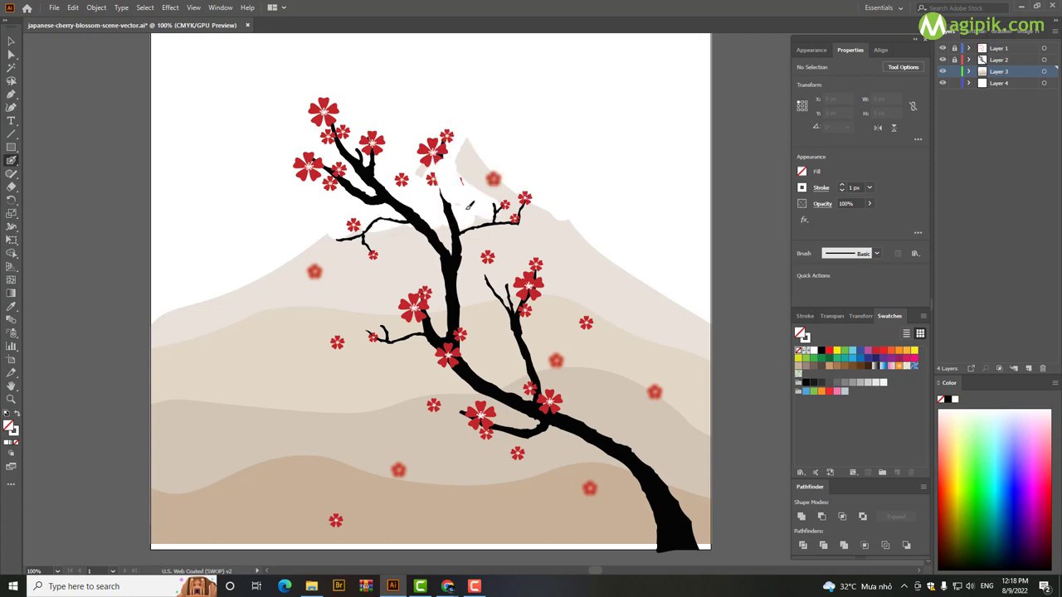
{"action": "mouse_move", "coordinate": [457, 165]}
{"action": "left_mouse_down"}
{"action": "mouse_move", "coordinate": [498, 200]}
{"action": "mouse_move", "coordinate": [531, 199]}
{"action": "mouse_move", "coordinate": [506, 187]}
{"action": "mouse_move", "coordinate": [572, 226]}
{"action": "left_mouse_up"}
{"action": "key", "text": "ctrl+z"}
{"action": "key", "text": "ctrl+z"}
{"action": "key", "text": "ctrl+z"}
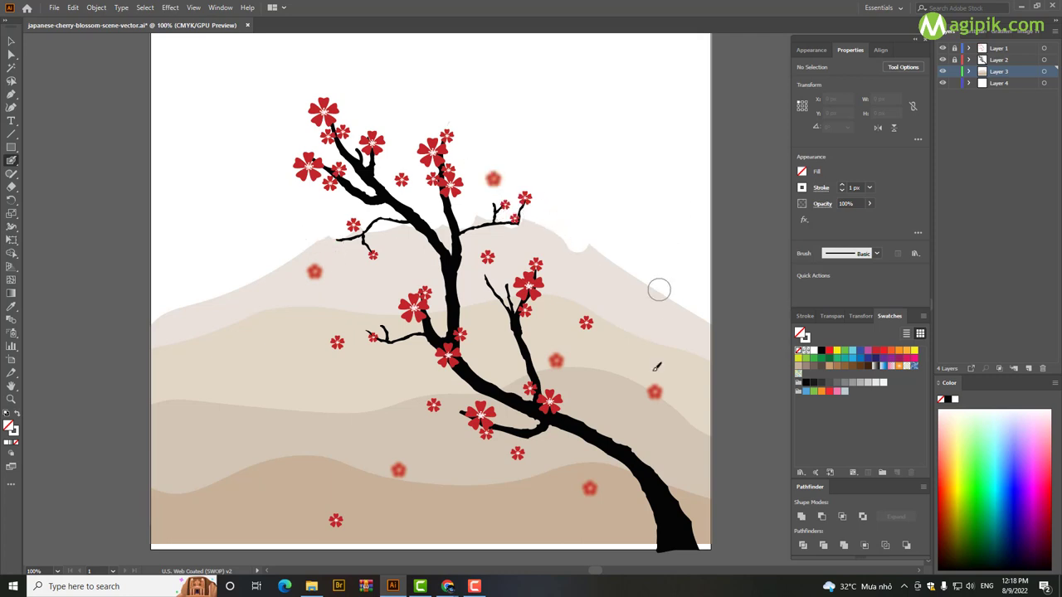
Select the snow cap with the mountain shape and tint the fill light pink
{"action": "key", "text": "v"}
{"action": "left_click", "coordinate": [581, 237]}
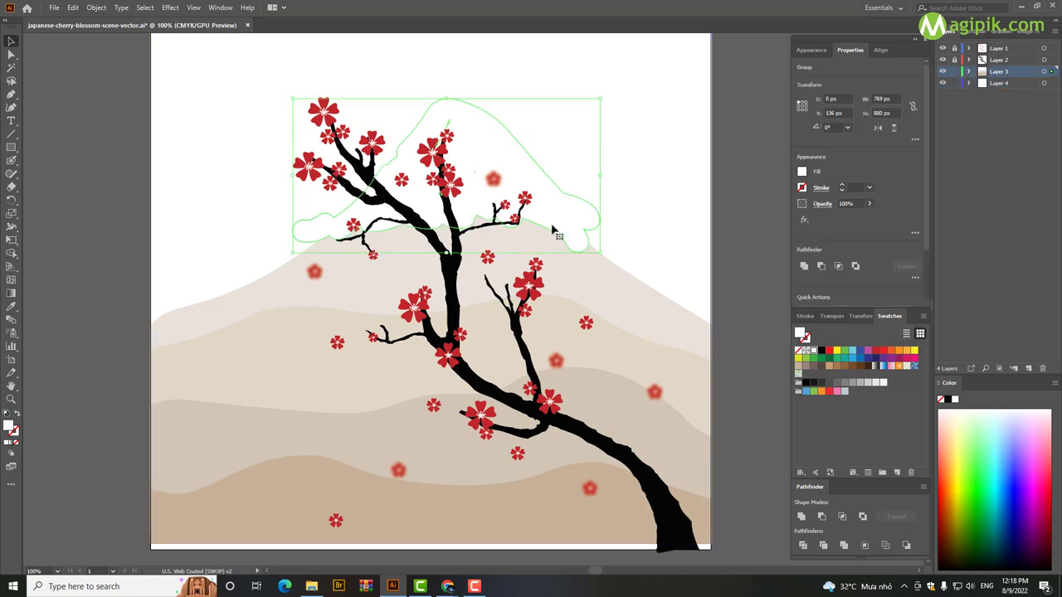
{"action": "left_click", "coordinate": [325, 282], "text": "shift"}
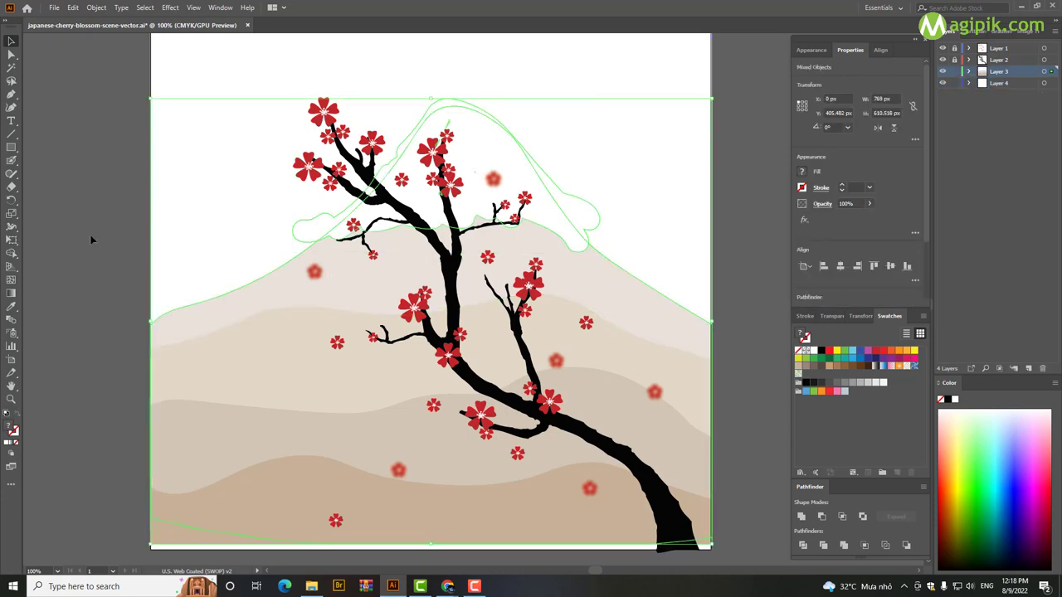
{"action": "left_click", "coordinate": [10, 252]}
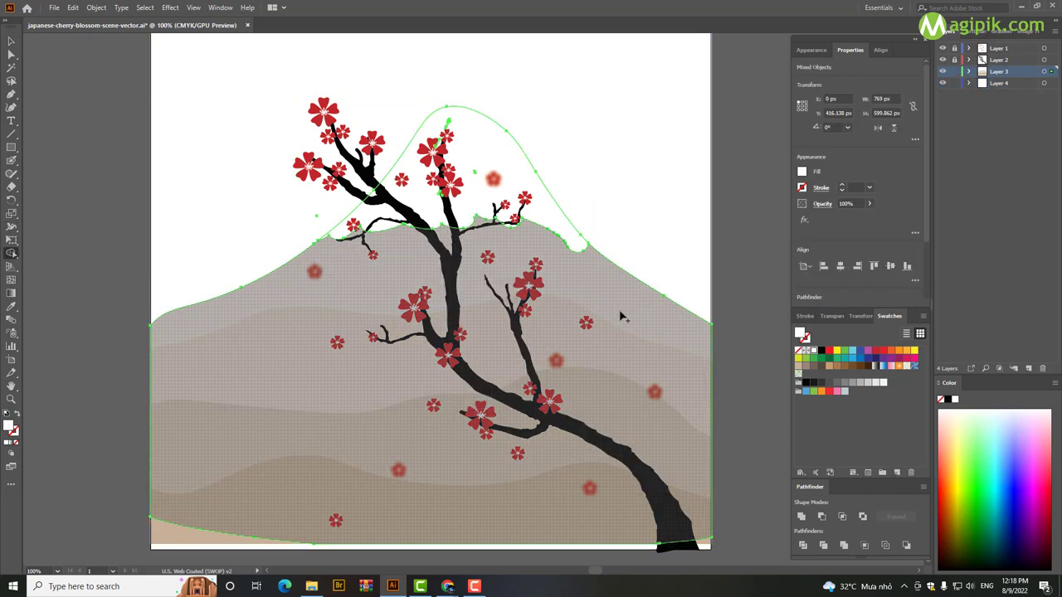
{"action": "left_click", "coordinate": [802, 173]}
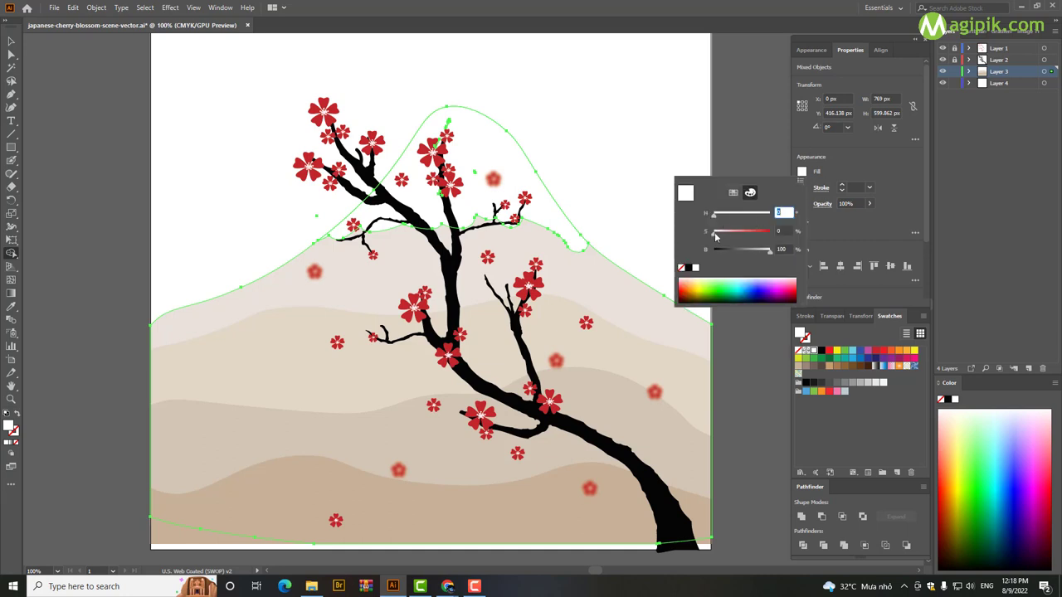
{"action": "left_click_drag", "start_coordinate": [716, 236], "coordinate": [721, 237]}
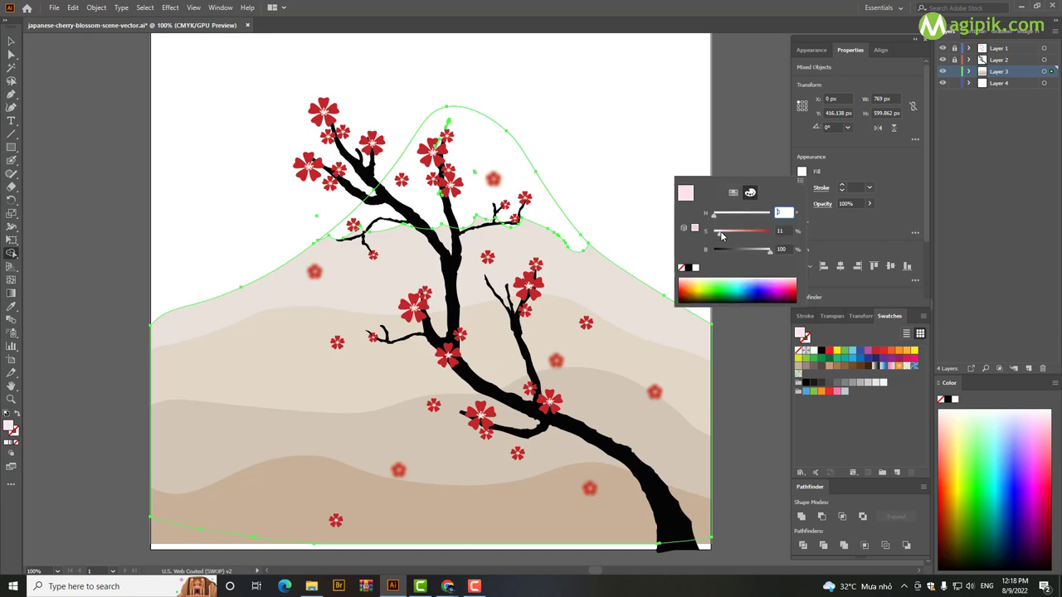
Give the snow cap group alone a light grey fill with brightness 92
{"action": "left_click", "coordinate": [618, 178]}
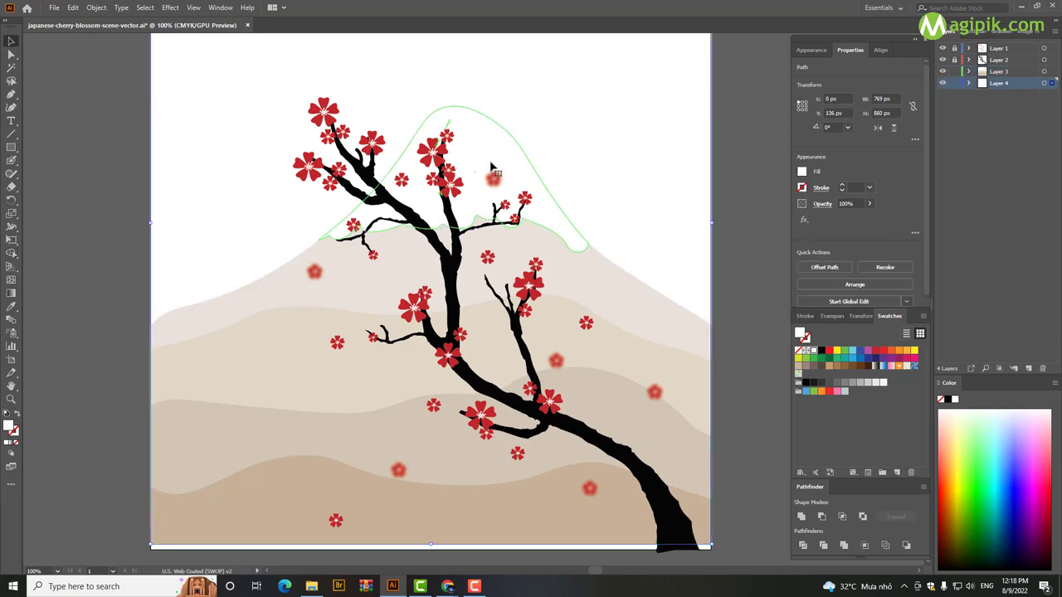
{"action": "left_click", "coordinate": [802, 173]}
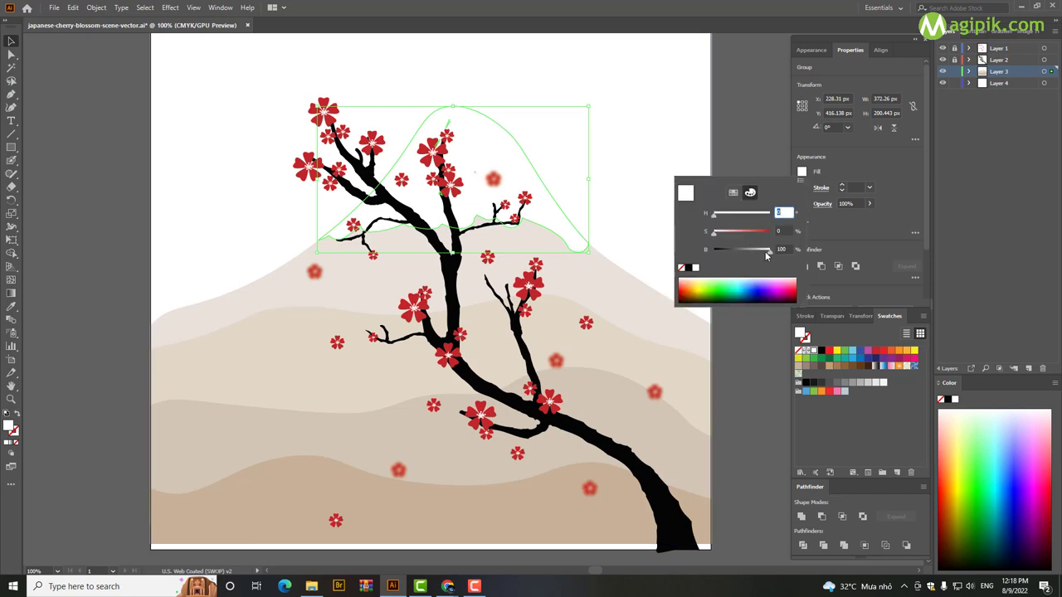
{"action": "left_click_drag", "start_coordinate": [766, 255], "coordinate": [770, 255]}
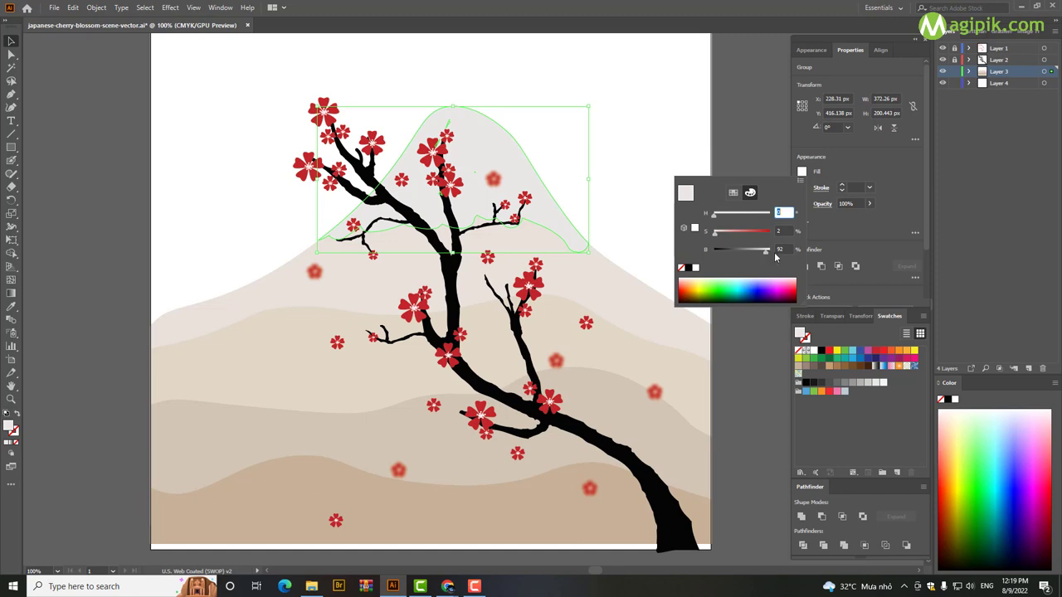
{"action": "key", "text": "Tab"}
{"action": "key", "text": "Tab"}
{"action": "key", "text": "Return"}
{"action": "left_click", "coordinate": [626, 225]}
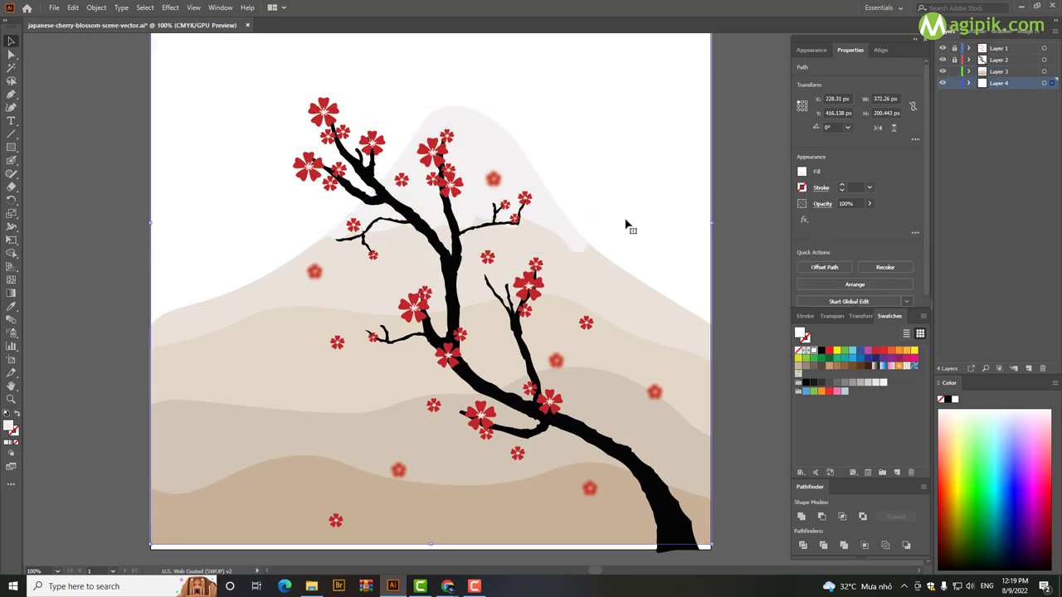
{"action": "key", "text": "ctrl+minus"}
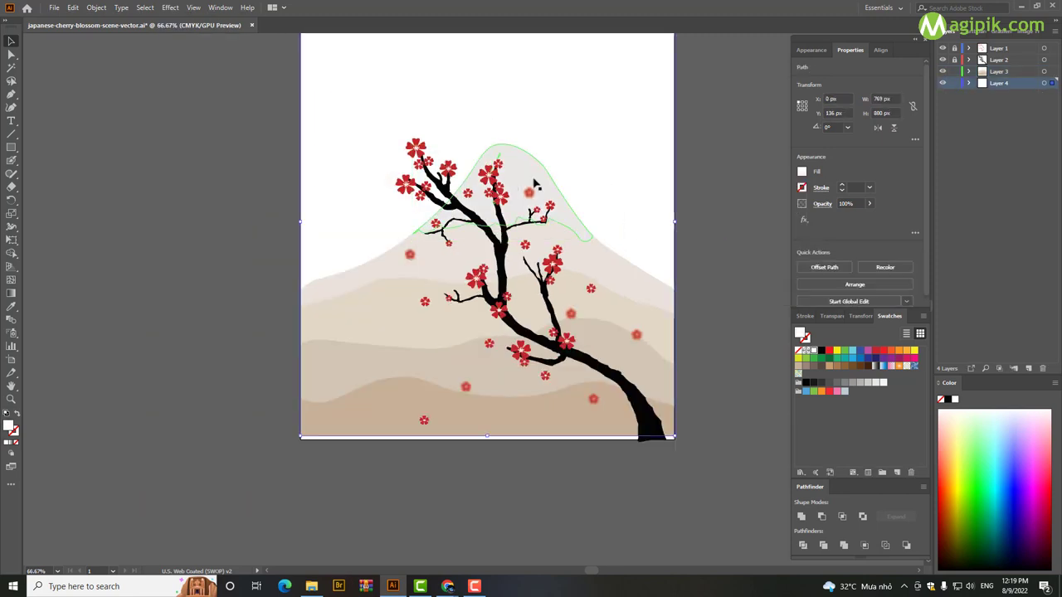
Paint white near the mountain top on Layer 3, then undo those brush strokes
{"action": "left_click", "coordinate": [624, 199]}
{"action": "left_click", "coordinate": [444, 507]}
{"action": "left_click", "coordinate": [11, 162]}
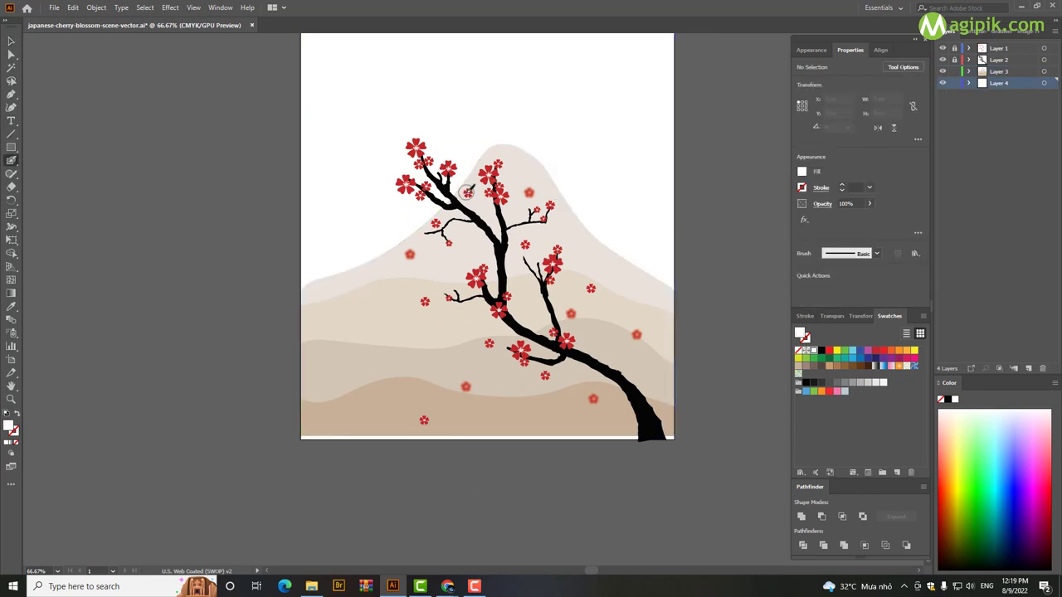
{"action": "left_click", "coordinate": [998, 71]}
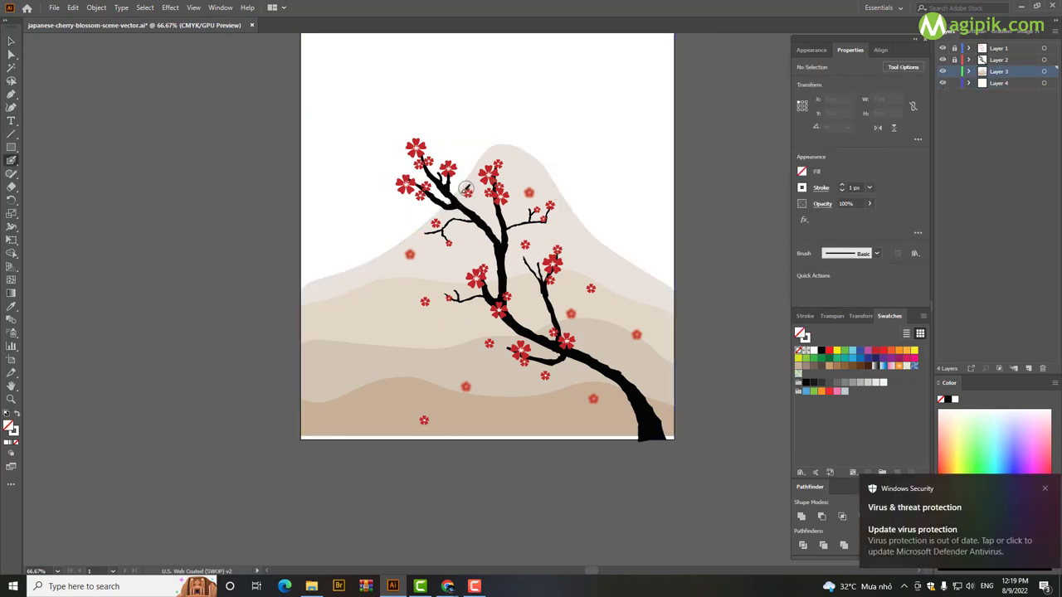
{"action": "mouse_move", "coordinate": [471, 187]}
{"action": "left_mouse_down"}
{"action": "mouse_move", "coordinate": [543, 201]}
{"action": "mouse_move", "coordinate": [562, 181]}
{"action": "left_mouse_up"}
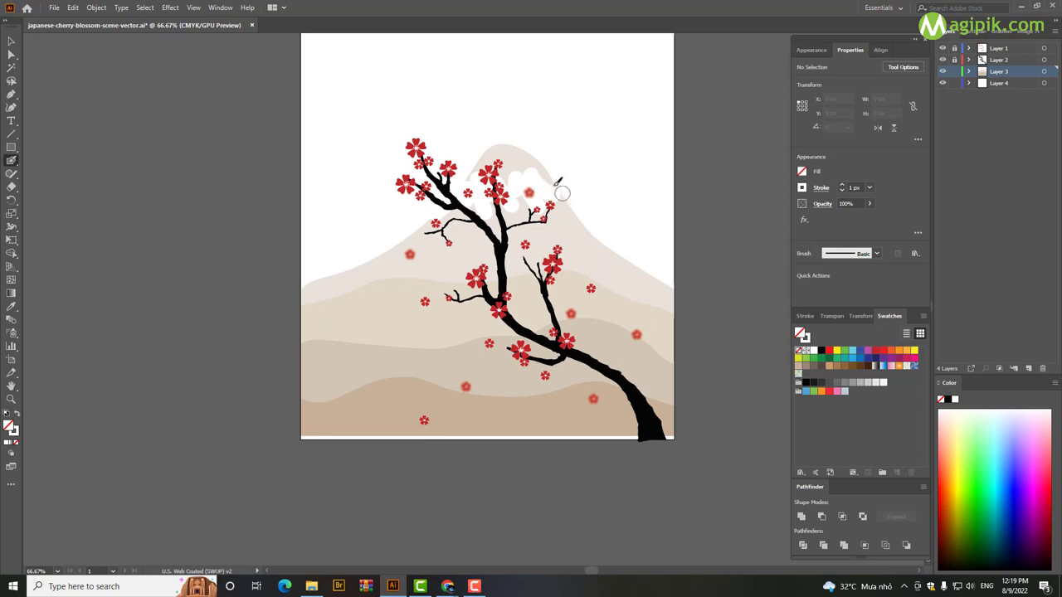
{"action": "key", "text": "ctrl+z"}
{"action": "key", "text": "ctrl+z"}
{"action": "key", "text": "ctrl+z"}
{"action": "key", "text": "ctrl+z"}
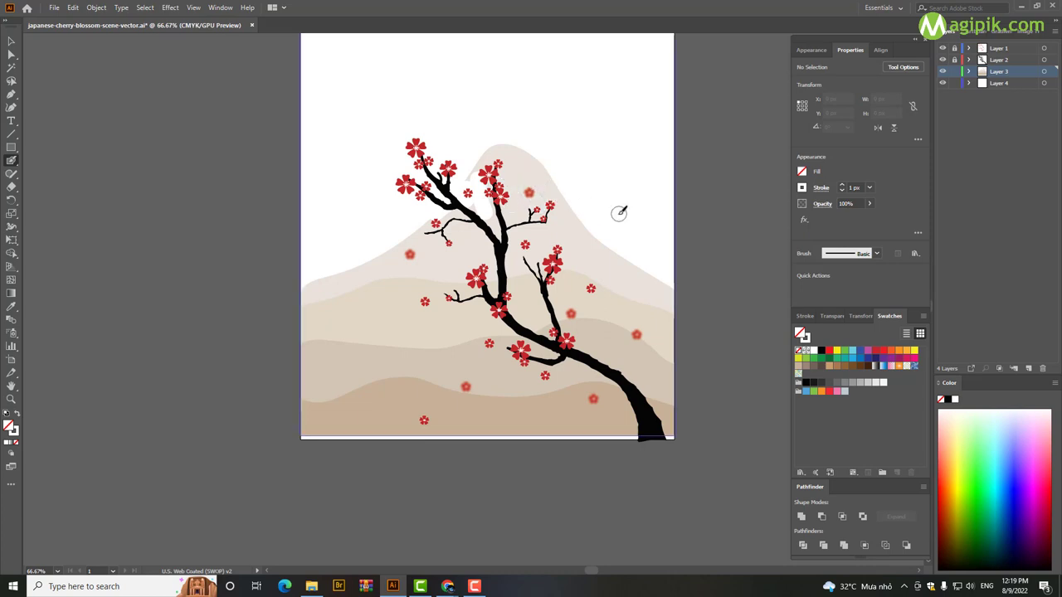
{"action": "key", "text": "ctrl+z"}
{"action": "key", "text": "ctrl+z"}
{"action": "key", "text": "ctrl+z"}
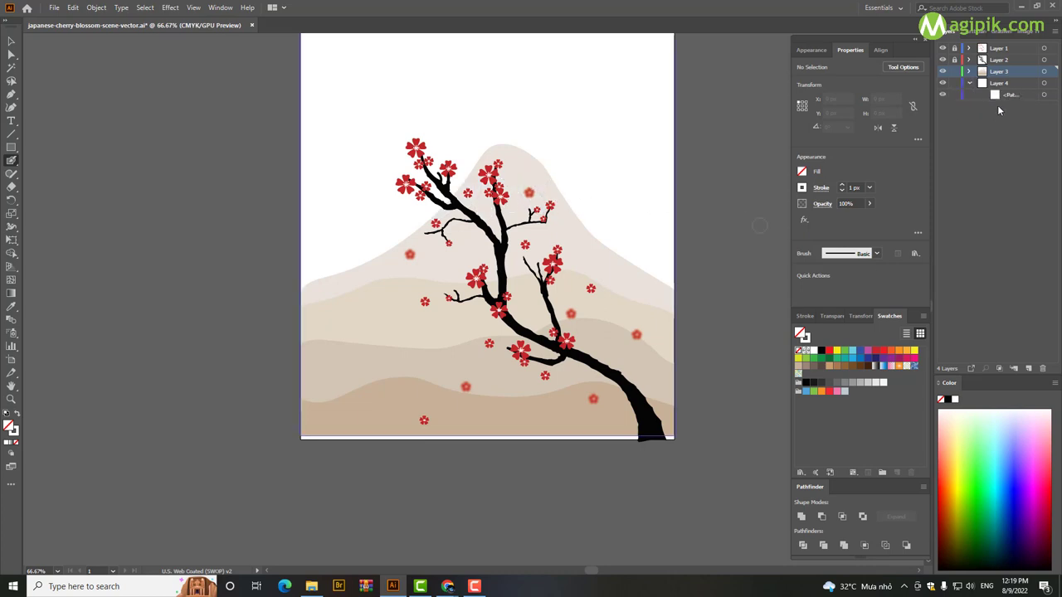
{"action": "left_click", "coordinate": [1011, 314]}
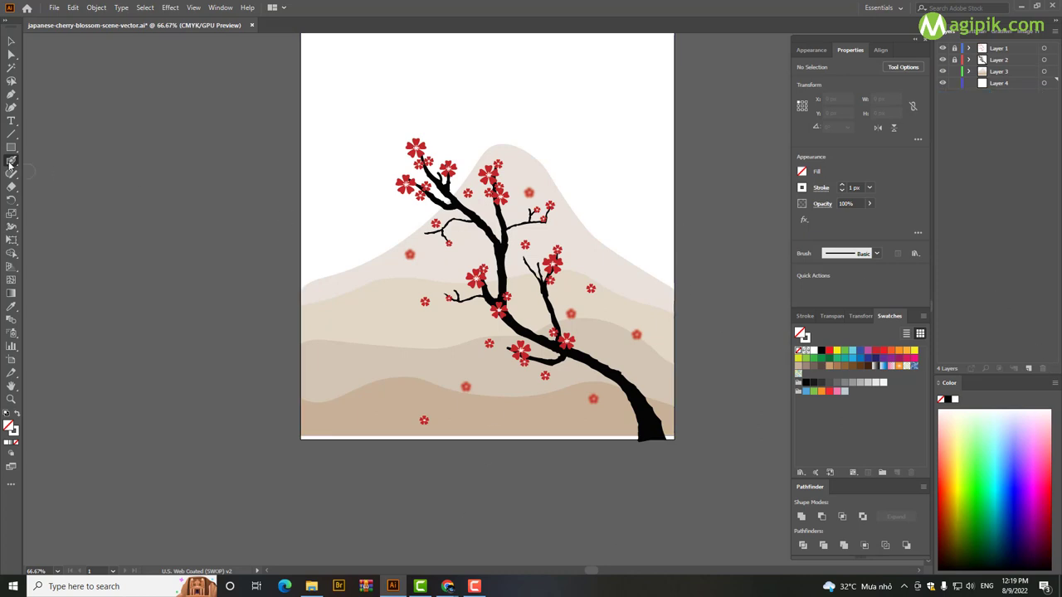
Paint a white snow cap across the peak with a size-25 Blob Brush, moving it into Layer 3
{"action": "key", "text": "shift+b"}
{"action": "key", "text": "Return"}
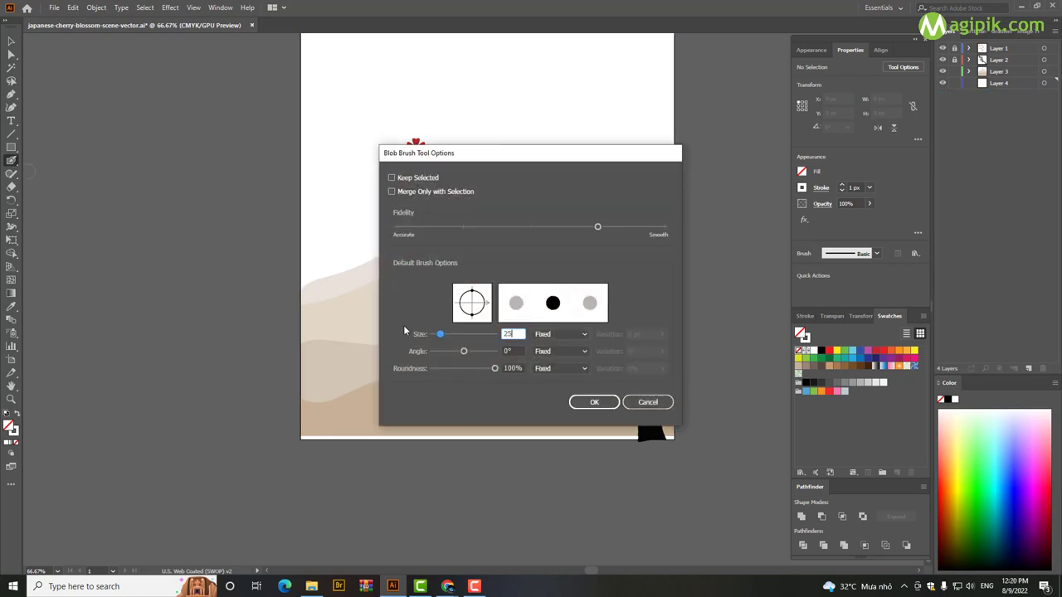
{"action": "key", "text": "Return"}
{"action": "mouse_move", "coordinate": [436, 211]}
{"action": "left_mouse_down"}
{"action": "mouse_move", "coordinate": [473, 195]}
{"action": "mouse_move", "coordinate": [498, 206]}
{"action": "mouse_move", "coordinate": [507, 189]}
{"action": "mouse_move", "coordinate": [537, 207]}
{"action": "mouse_move", "coordinate": [554, 200]}
{"action": "mouse_move", "coordinate": [554, 175]}
{"action": "mouse_move", "coordinate": [570, 178]}
{"action": "left_mouse_up"}
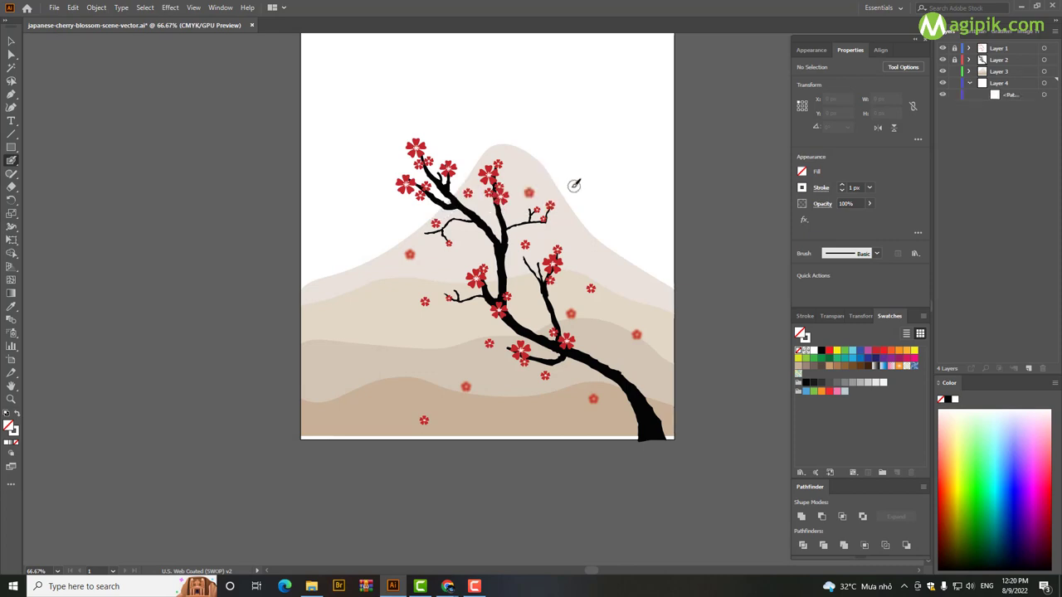
{"action": "left_click_drag", "start_coordinate": [1009, 97], "coordinate": [1004, 71]}
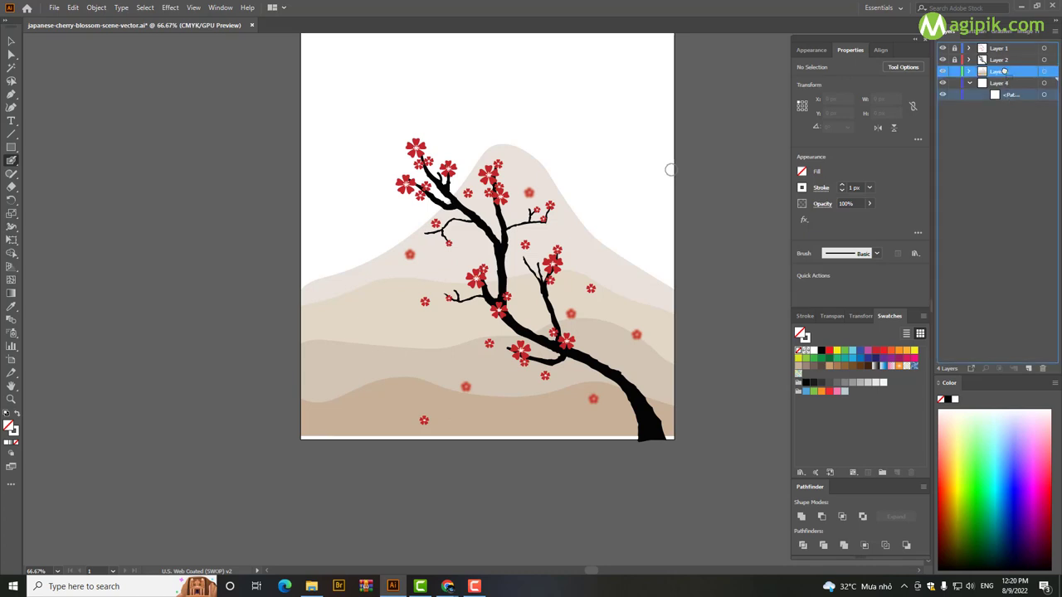
{"action": "mouse_move", "coordinate": [462, 182]}
{"action": "left_mouse_down"}
{"action": "mouse_move", "coordinate": [492, 166]}
{"action": "mouse_move", "coordinate": [483, 184]}
{"action": "mouse_move", "coordinate": [508, 174]}
{"action": "mouse_move", "coordinate": [510, 151]}
{"action": "mouse_move", "coordinate": [545, 171]}
{"action": "mouse_move", "coordinate": [524, 169]}
{"action": "mouse_move", "coordinate": [535, 149]}
{"action": "left_mouse_up"}
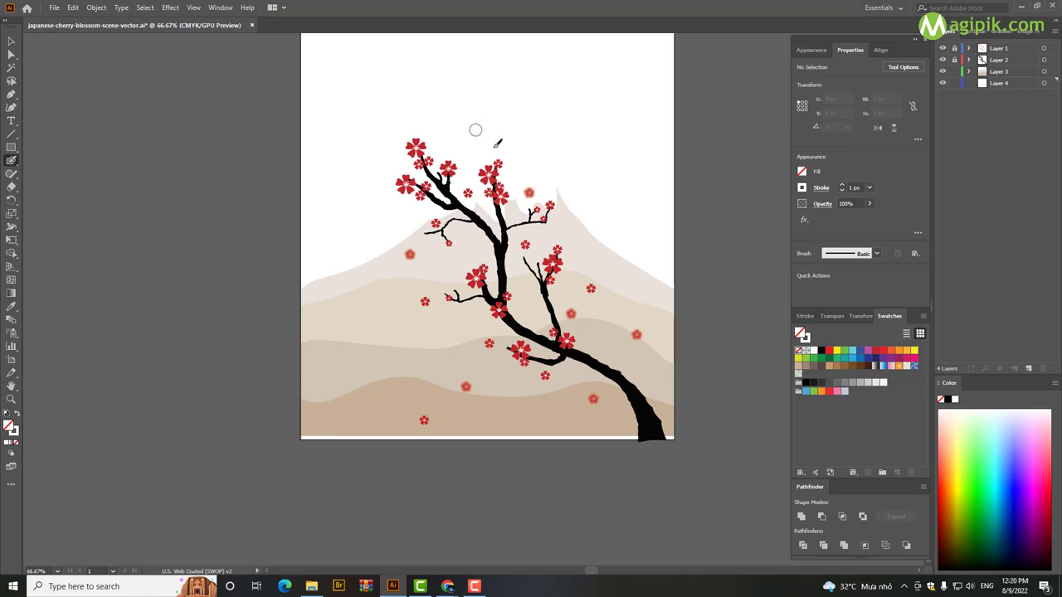
Give the new snow cap a pale off-white fill
{"action": "key", "text": "v"}
{"action": "left_click", "coordinate": [523, 184]}
{"action": "left_click", "coordinate": [801, 172]}
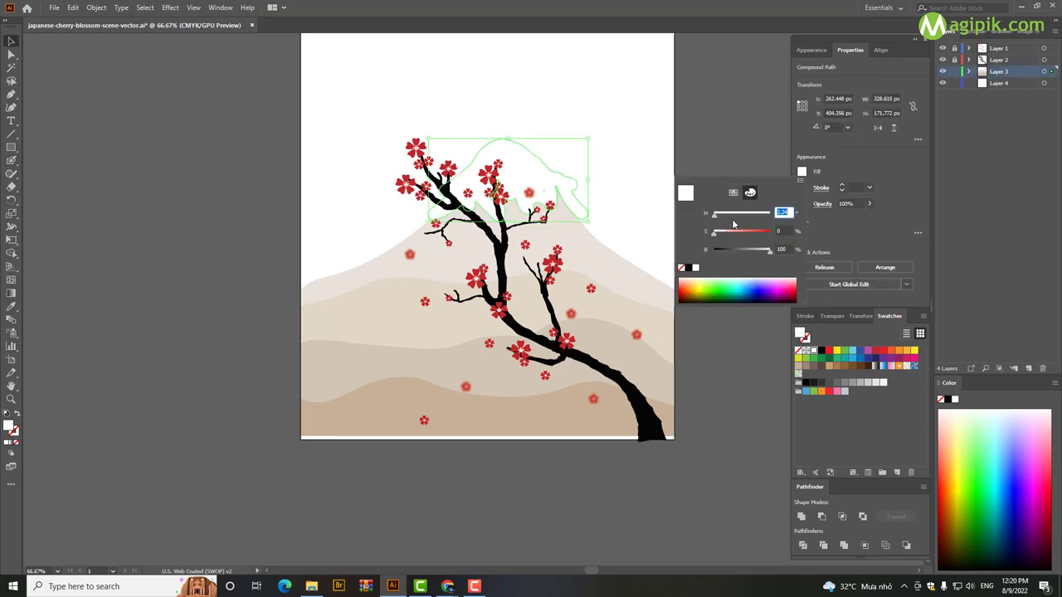
{"action": "key", "text": "Tab"}
{"action": "key", "text": "Tab"}
{"action": "key", "text": "Return"}
{"action": "left_click", "coordinate": [650, 211]}
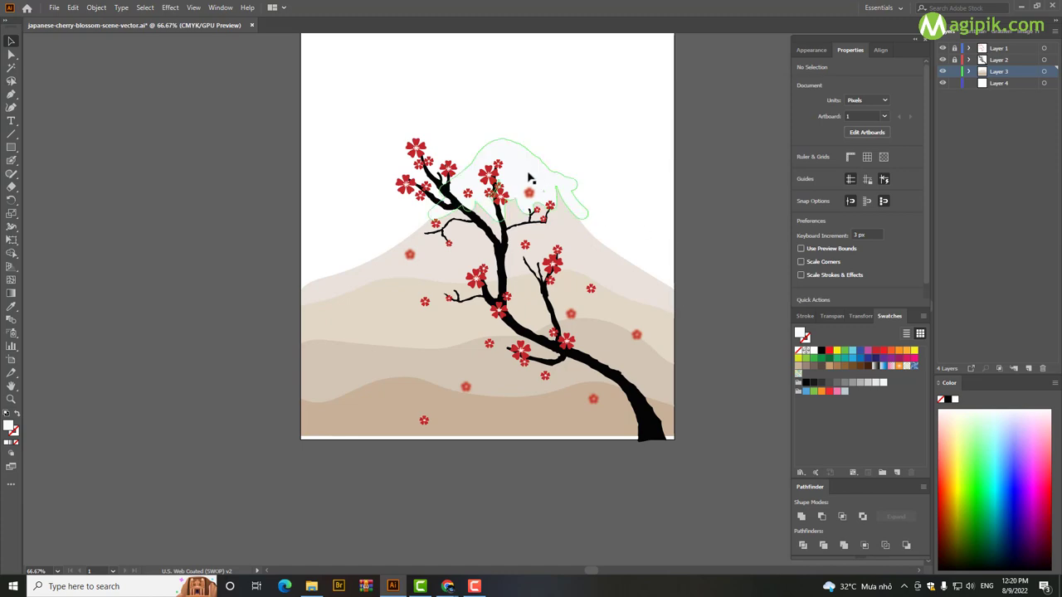
Inspect the mountain paths by zooming in on the peak and back out
{"action": "left_click_drag", "start_coordinate": [647, 212], "coordinate": [321, 190]}
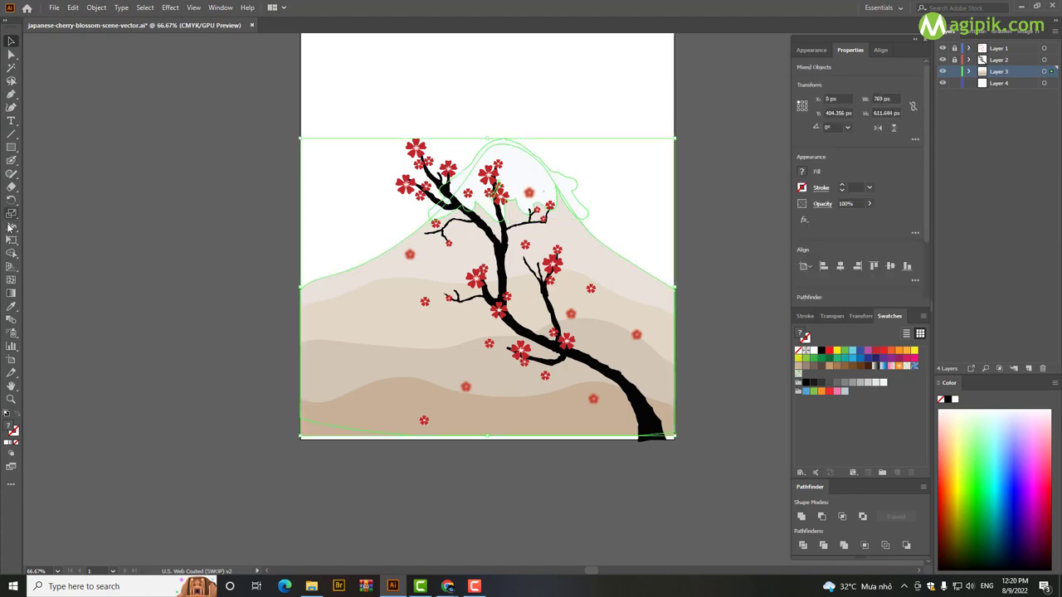
{"action": "left_click", "coordinate": [12, 253]}
{"action": "left_click_drag", "start_coordinate": [550, 146], "coordinate": [687, 214]}
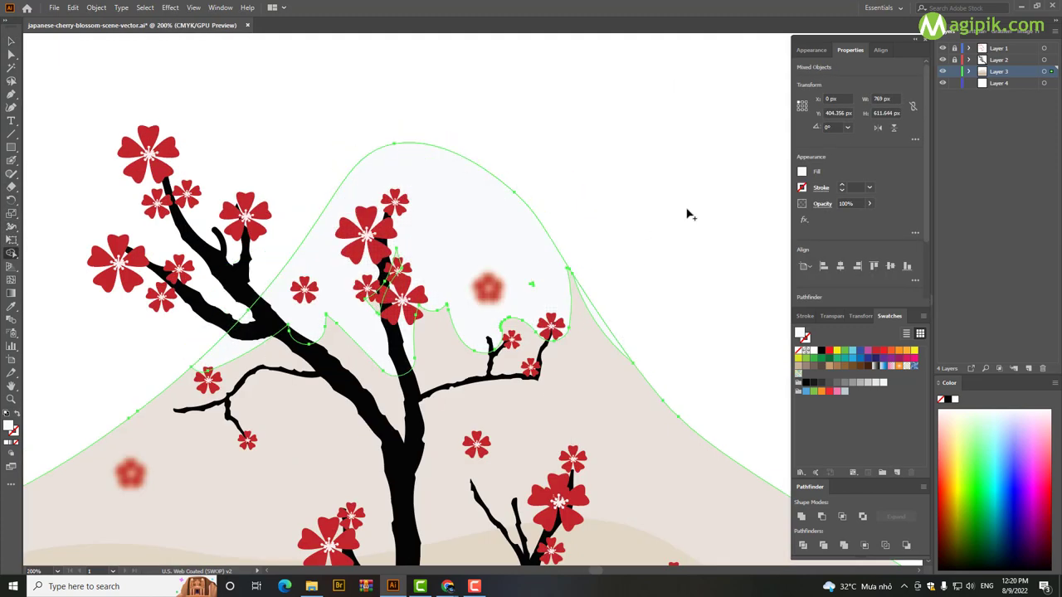
{"action": "key", "text": "ctrl+minus"}
{"action": "key", "text": "v"}
{"action": "left_click", "coordinate": [545, 185]}
{"action": "key", "text": "ctrl+minus"}
{"action": "key", "text": "ctrl+minus"}
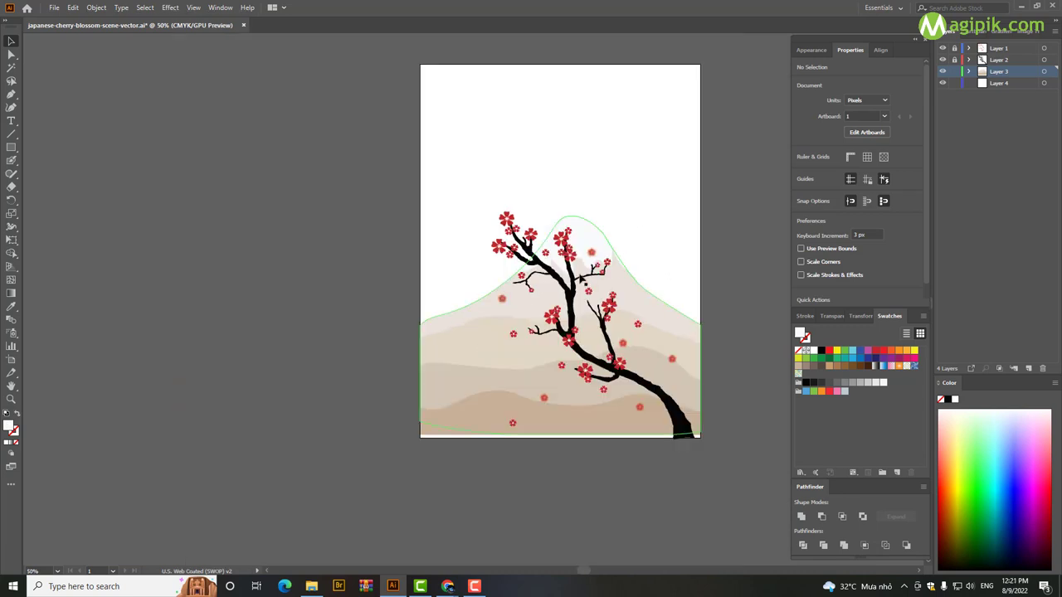
{"action": "left_click", "coordinate": [633, 294]}
{"action": "key", "text": "ctrl+plus"}
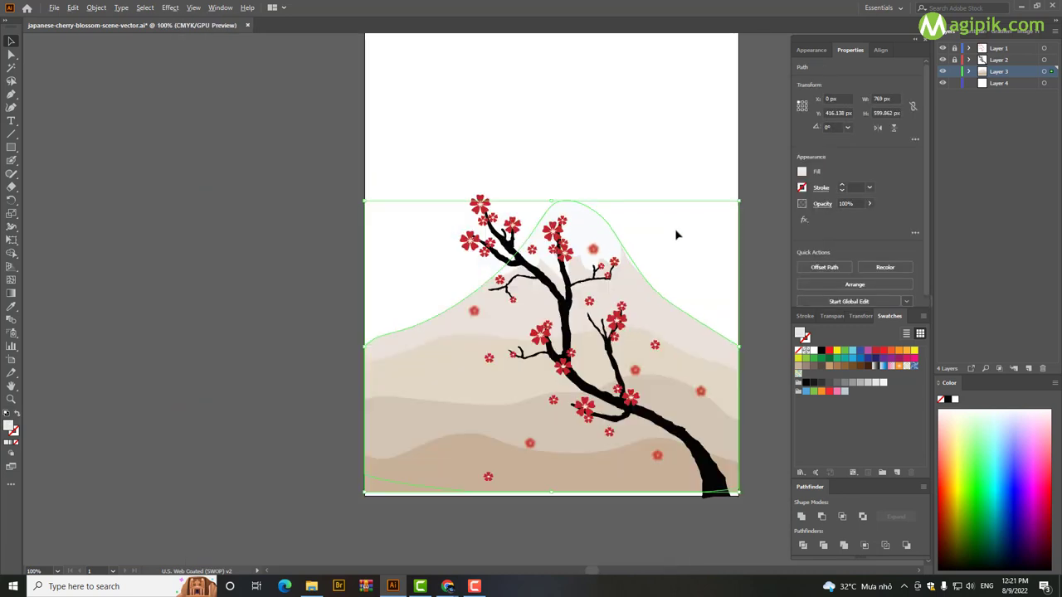
{"action": "key", "text": "ctrl+minus"}
{"action": "left_click", "coordinate": [601, 166]}
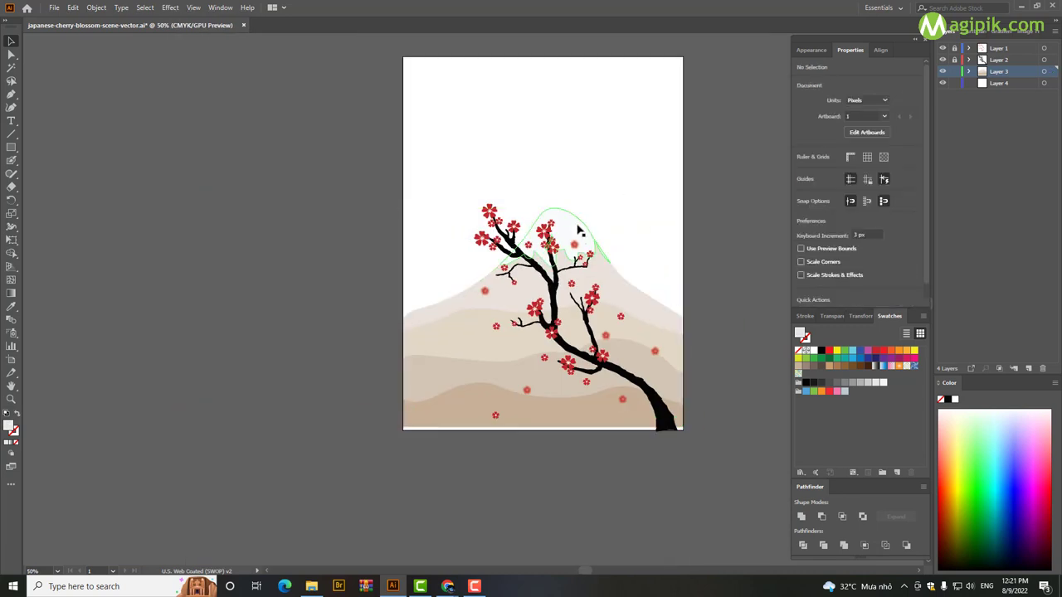
Make Layer 4 active and draw a trial rectangle, undoing the stray one
{"action": "left_click", "coordinate": [1000, 83]}
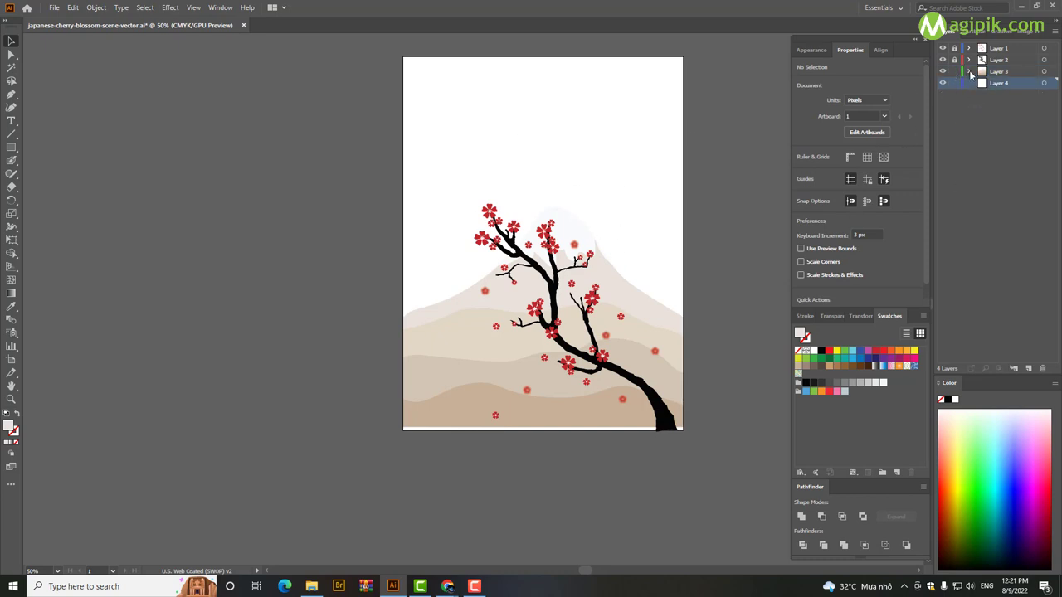
{"action": "left_click", "coordinate": [969, 73]}
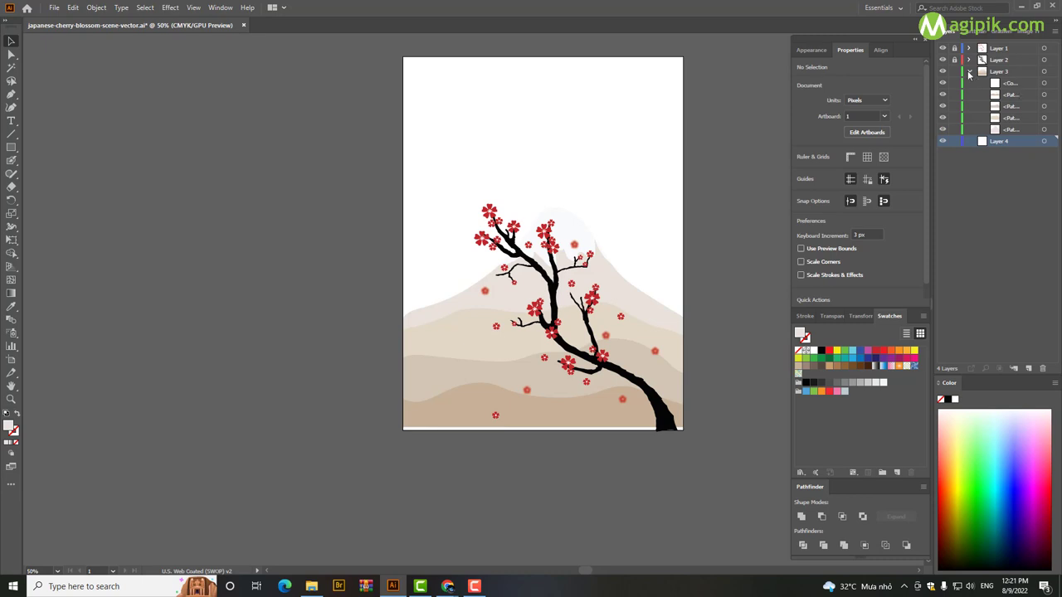
{"action": "left_click", "coordinate": [969, 73]}
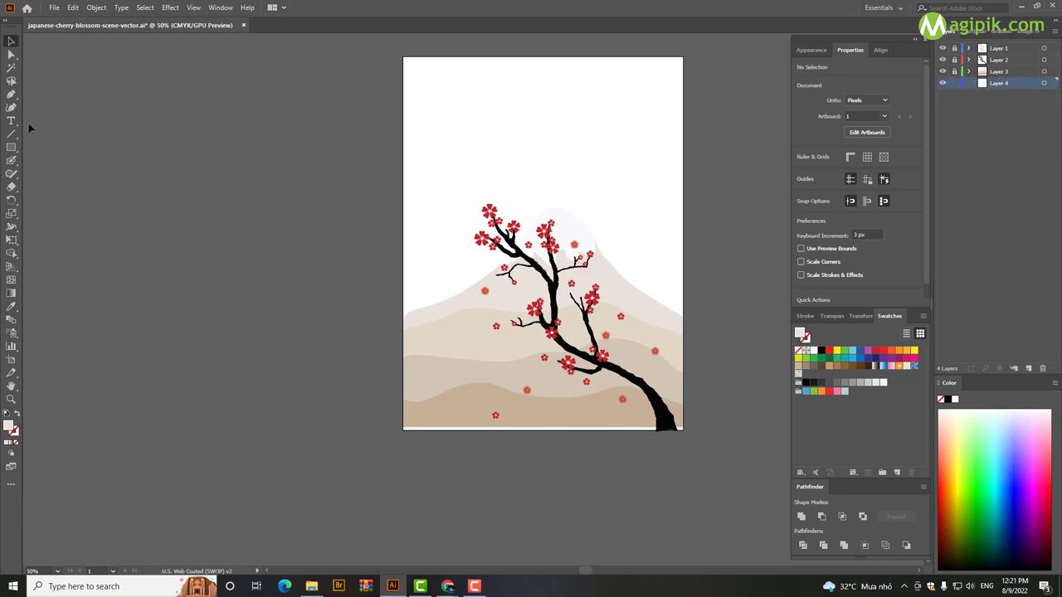
{"action": "left_click", "coordinate": [11, 147]}
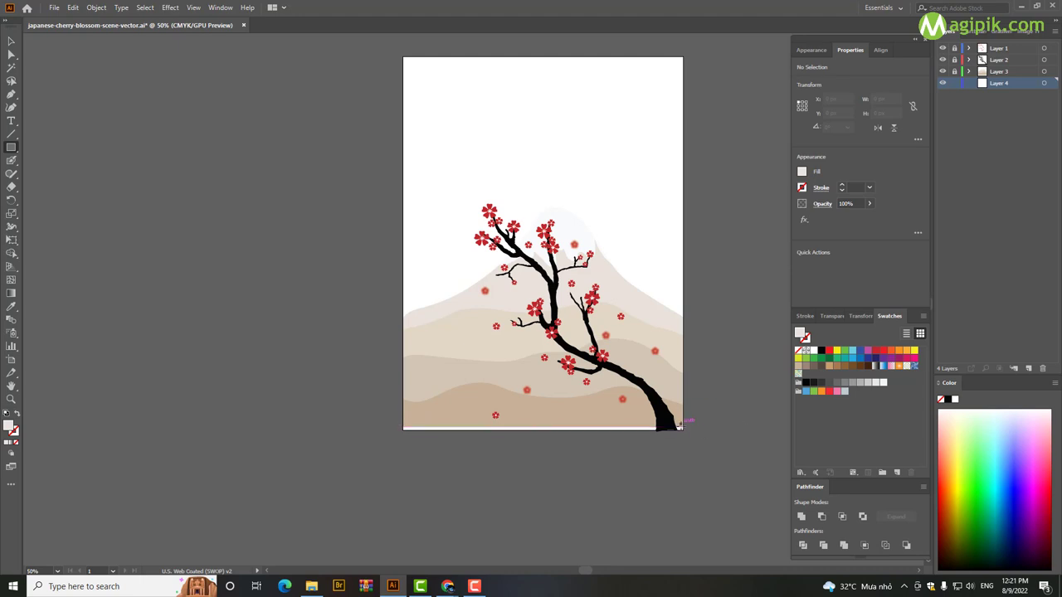
{"action": "scroll", "coordinate": [682, 425], "scroll_direction": "up", "scroll_amount": 2}
{"action": "left_click_drag", "start_coordinate": [684, 427], "coordinate": [600, 339]}
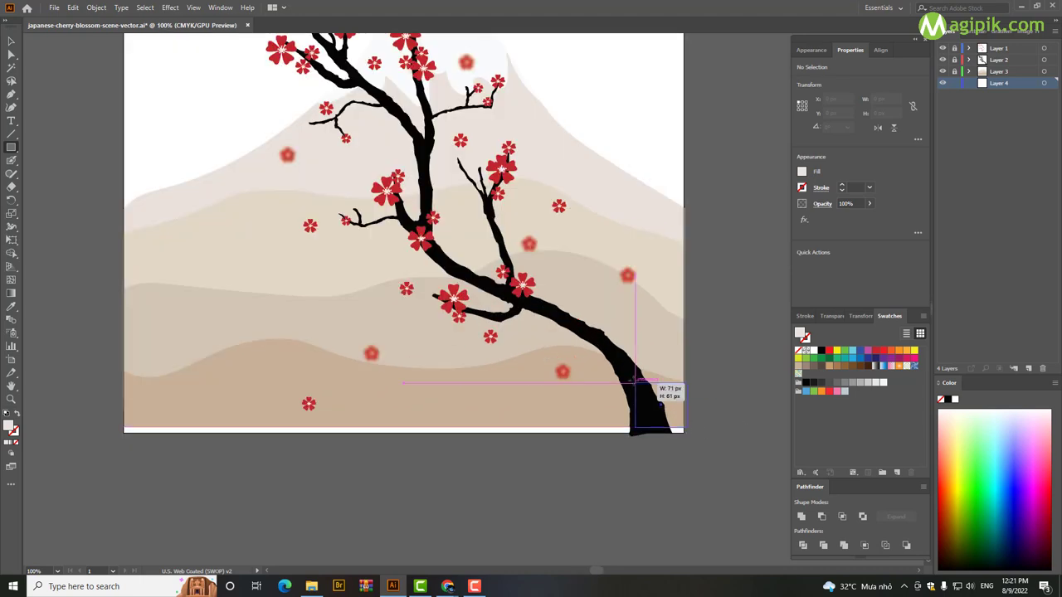
{"action": "key", "text": "ctrl+z"}
{"action": "scroll", "coordinate": [607, 348], "scroll_direction": "down", "scroll_amount": 2}
{"action": "scroll", "coordinate": [631, 336], "scroll_direction": "down", "scroll_amount": 1}
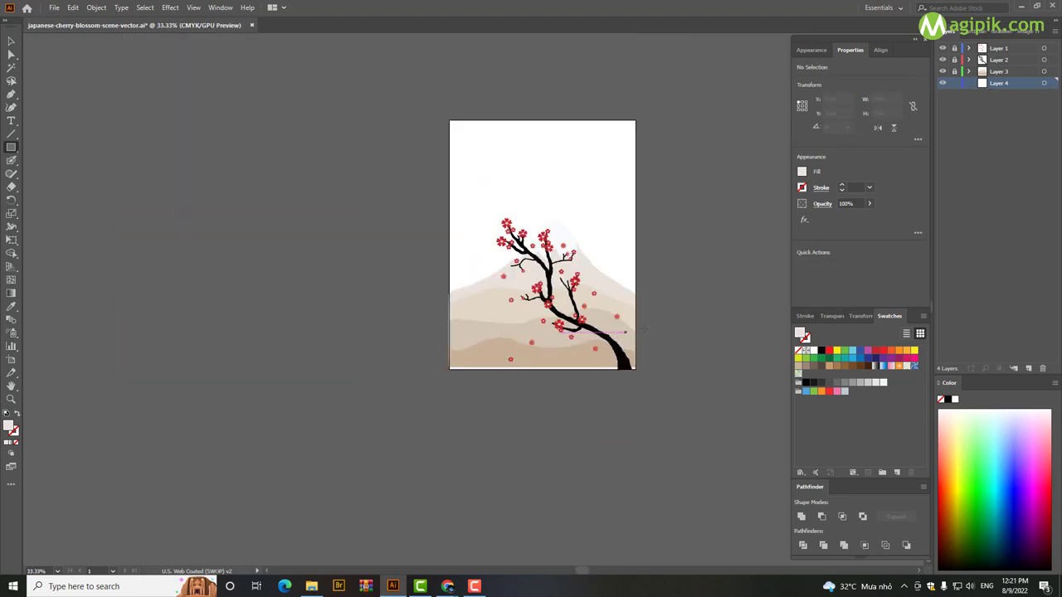
Draw a 768 × 880 px rectangle over the artboard with its left edge at X 0
{"action": "left_click_drag", "start_coordinate": [449, 168], "coordinate": [636, 367]}
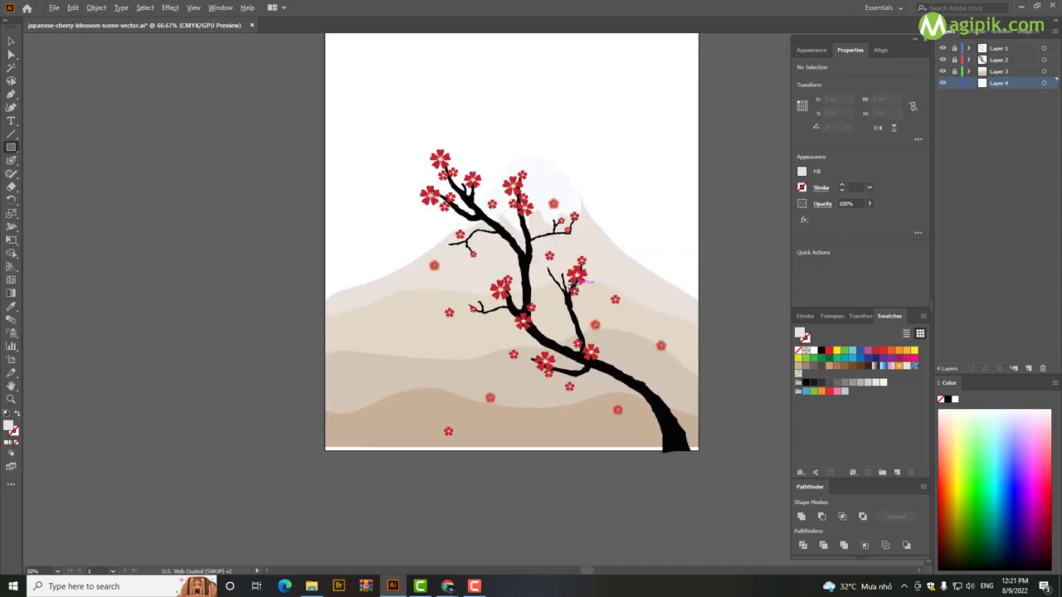
{"action": "key", "text": "ctrl+equal"}
{"action": "key", "text": "ctrl+equal"}
{"action": "left_click", "coordinate": [971, 71]}
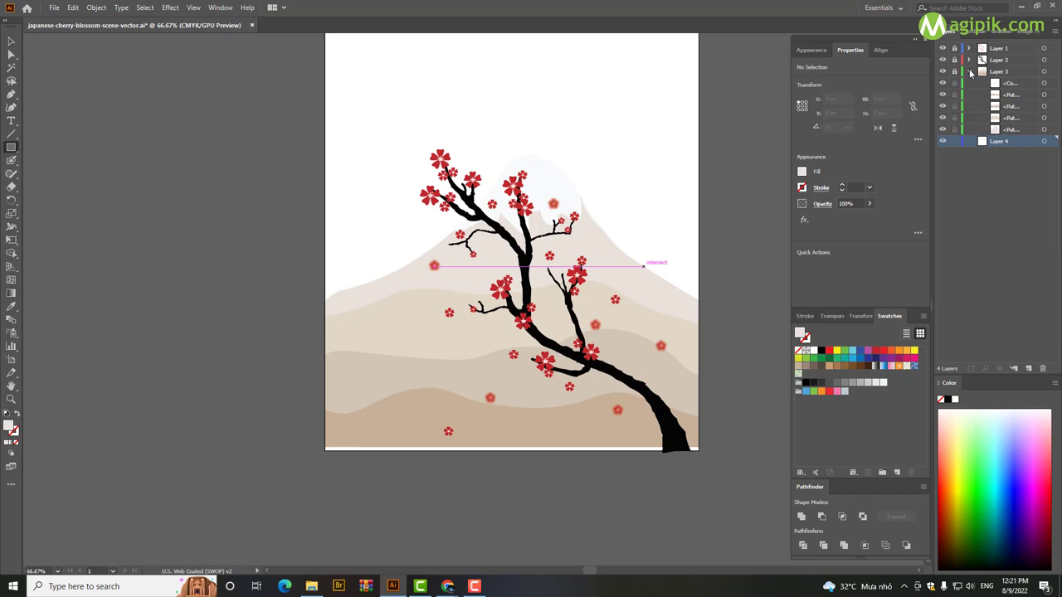
{"action": "left_click", "coordinate": [971, 71]}
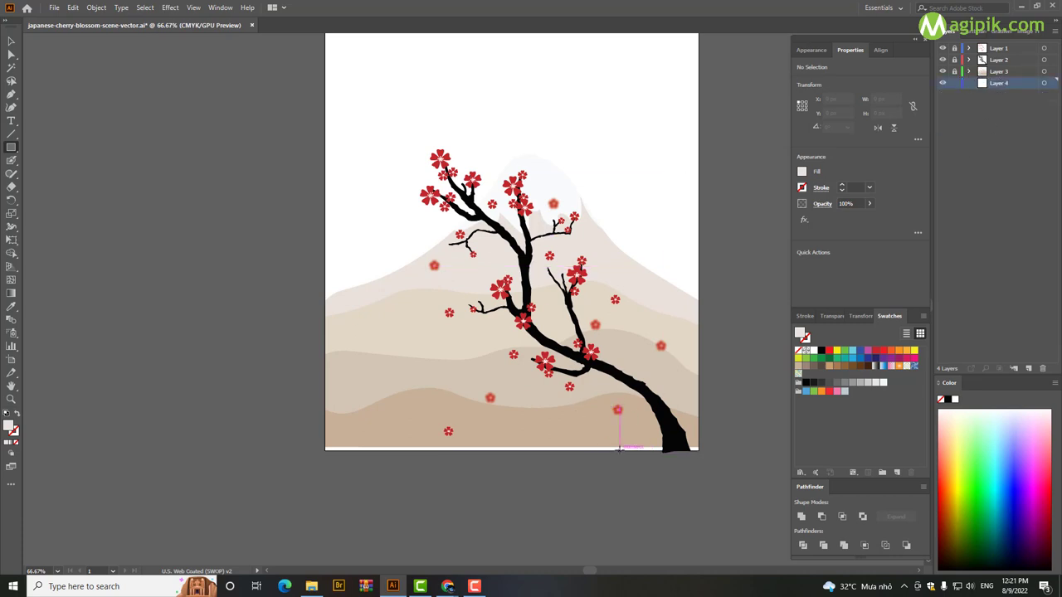
{"action": "mouse_move", "coordinate": [321, 447]}
{"action": "left_mouse_down"}
{"action": "mouse_move", "coordinate": [694, 102]}
{"action": "mouse_move", "coordinate": [698, 57]}
{"action": "left_mouse_up"}
{"action": "left_click_drag", "start_coordinate": [323, 269], "coordinate": [324, 269]}
Shift the background rectangle's fill toward cream
{"action": "left_click", "coordinate": [802, 173]}
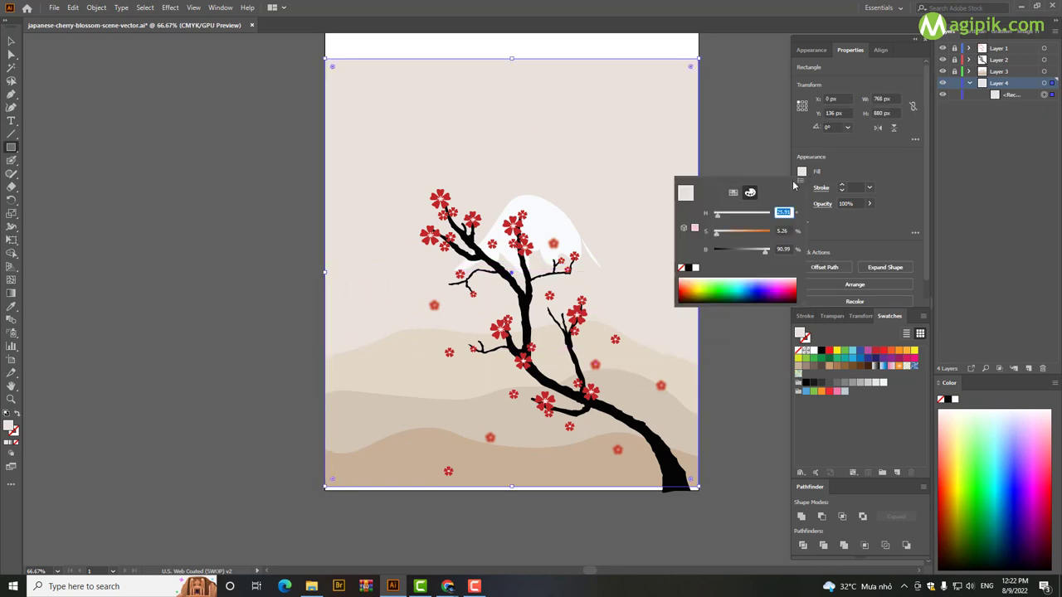
{"action": "mouse_move", "coordinate": [720, 218]}
{"action": "left_mouse_down"}
{"action": "mouse_move", "coordinate": [723, 232]}
{"action": "mouse_move", "coordinate": [764, 249]}
{"action": "left_mouse_up"}
{"action": "mouse_move", "coordinate": [719, 232]}
{"action": "left_mouse_down"}
{"action": "mouse_move", "coordinate": [733, 232]}
{"action": "mouse_move", "coordinate": [718, 214]}
{"action": "mouse_move", "coordinate": [718, 237]}
{"action": "mouse_move", "coordinate": [723, 218]}
{"action": "left_mouse_up"}
{"action": "left_click_drag", "start_coordinate": [766, 256], "coordinate": [760, 255]}
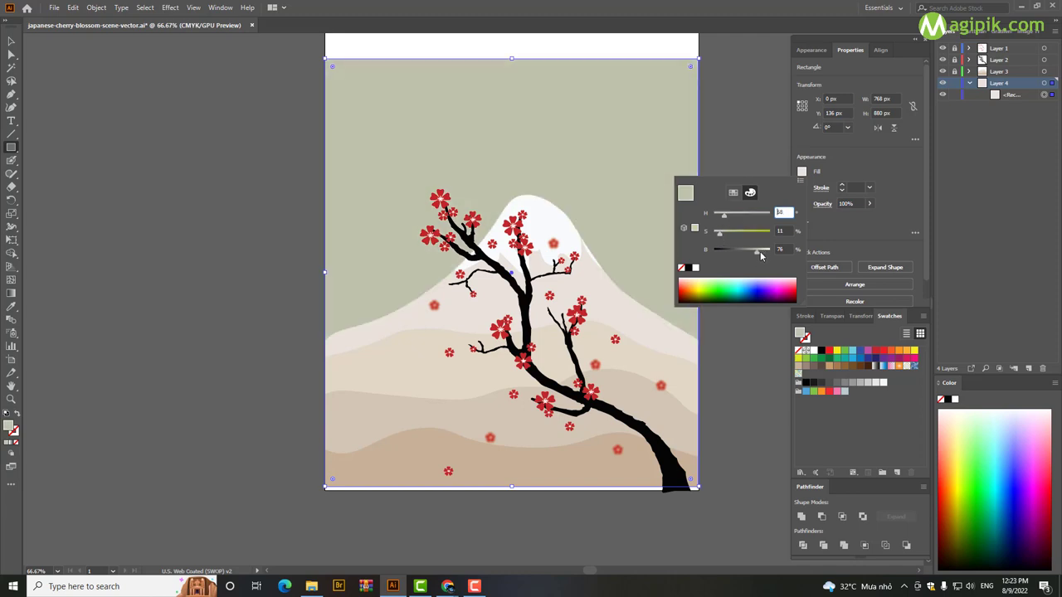
{"action": "left_click", "coordinate": [751, 333]}
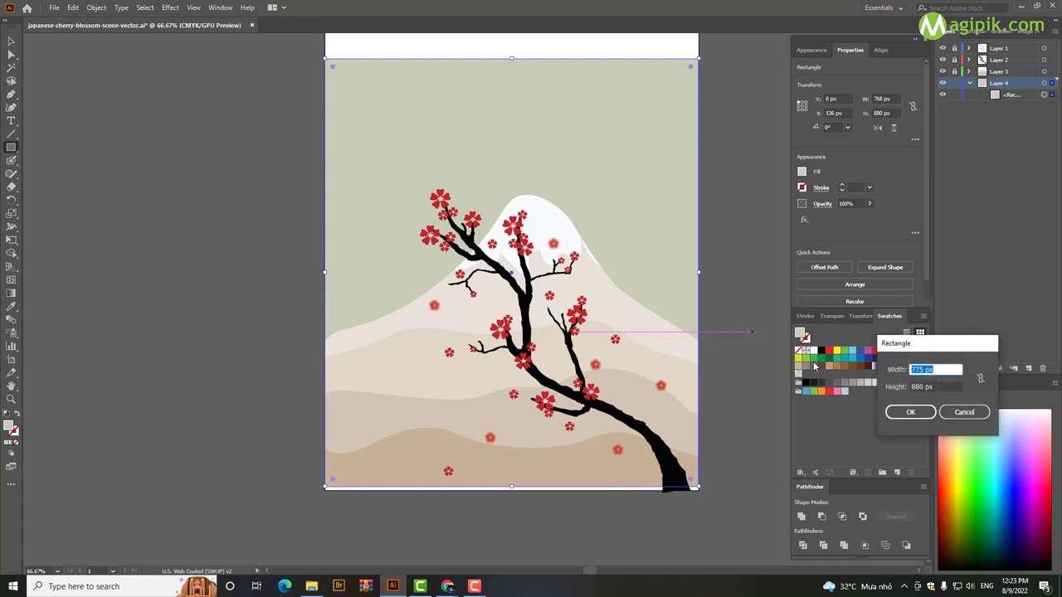
{"action": "key", "text": "Escape"}
Refine the background fill's saturation and brightness into a pale beige
{"action": "key", "text": "v"}
{"action": "left_click", "coordinate": [715, 234]}
{"action": "key", "text": "ctrl+minus"}
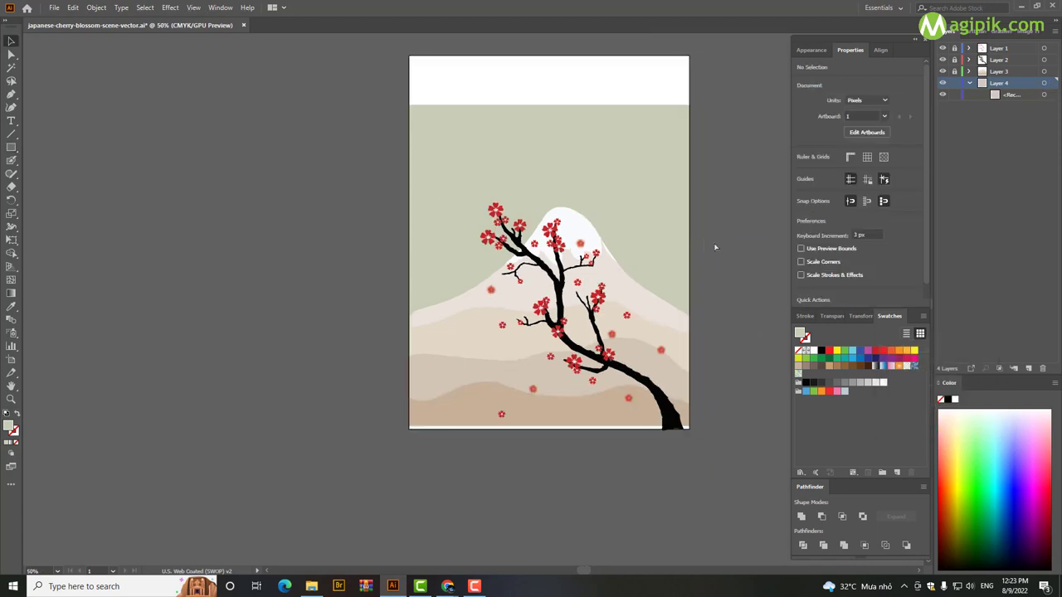
{"action": "key", "text": "ctrl+a"}
{"action": "left_click", "coordinate": [733, 352]}
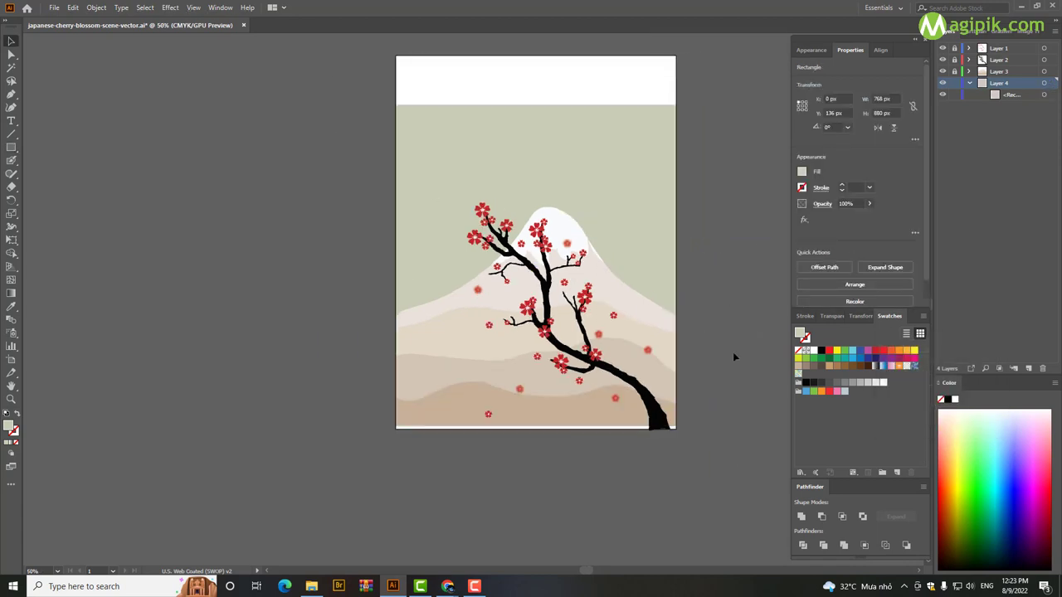
{"action": "left_click", "coordinate": [617, 190]}
{"action": "left_click", "coordinate": [801, 171]}
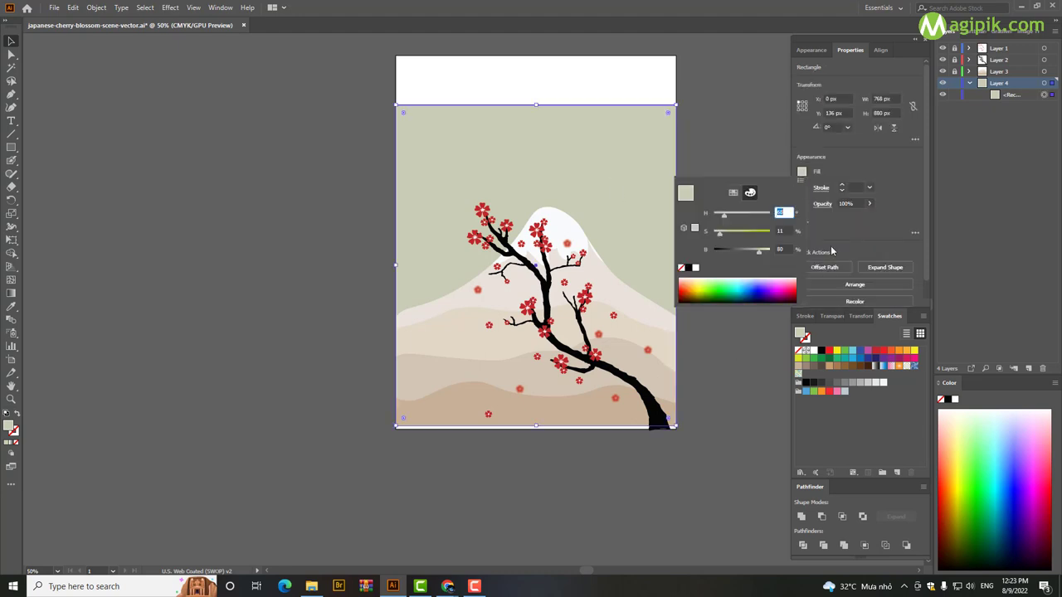
{"action": "left_click_drag", "start_coordinate": [720, 235], "coordinate": [724, 225]}
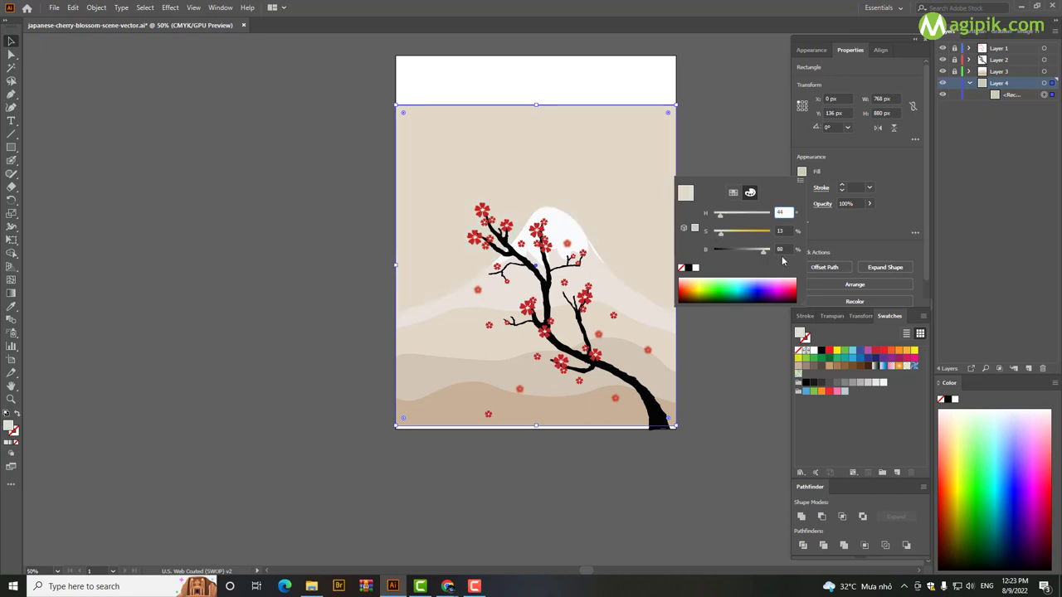
{"action": "left_click_drag", "start_coordinate": [723, 237], "coordinate": [770, 254]}
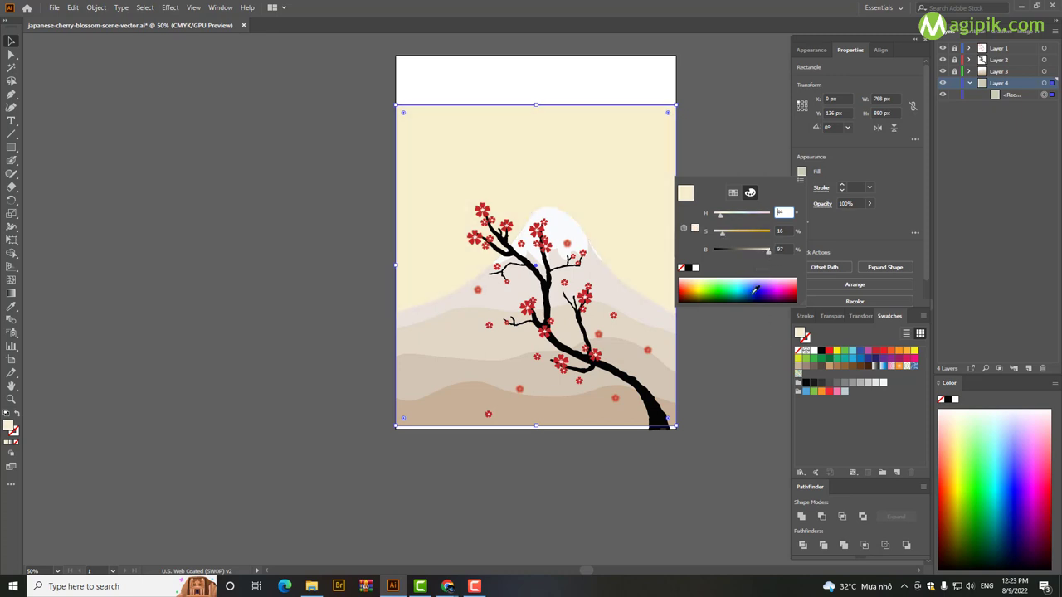
{"action": "left_click_drag", "start_coordinate": [765, 256], "coordinate": [766, 257]}
{"action": "left_click", "coordinate": [757, 353]}
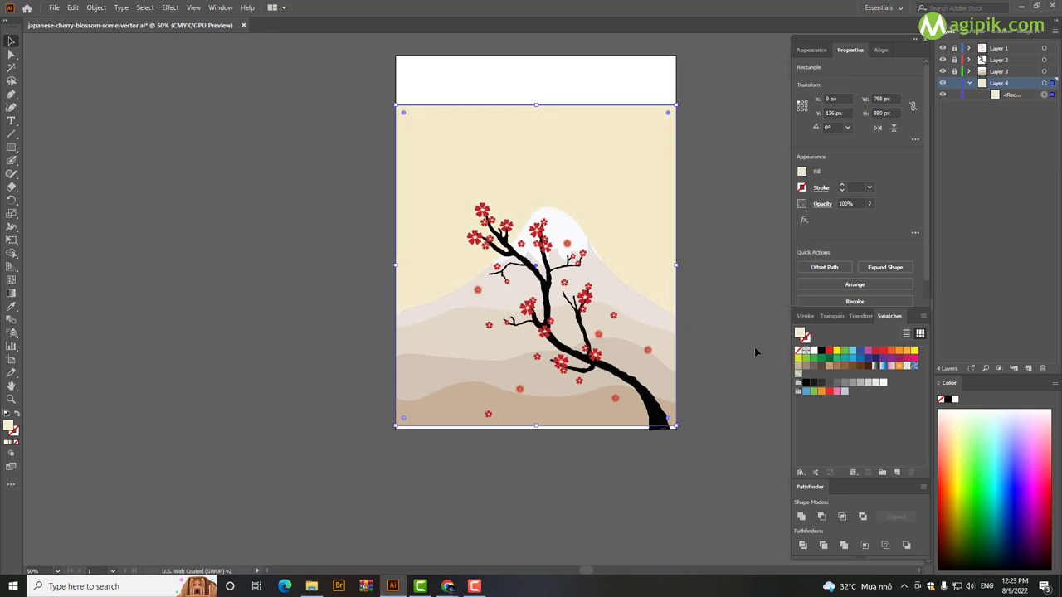
Move the blossom branch on Layer 1 slightly right and down
{"action": "left_click", "coordinate": [719, 258]}
{"action": "scroll", "coordinate": [696, 301], "scroll_direction": "right", "scroll_amount": 1}
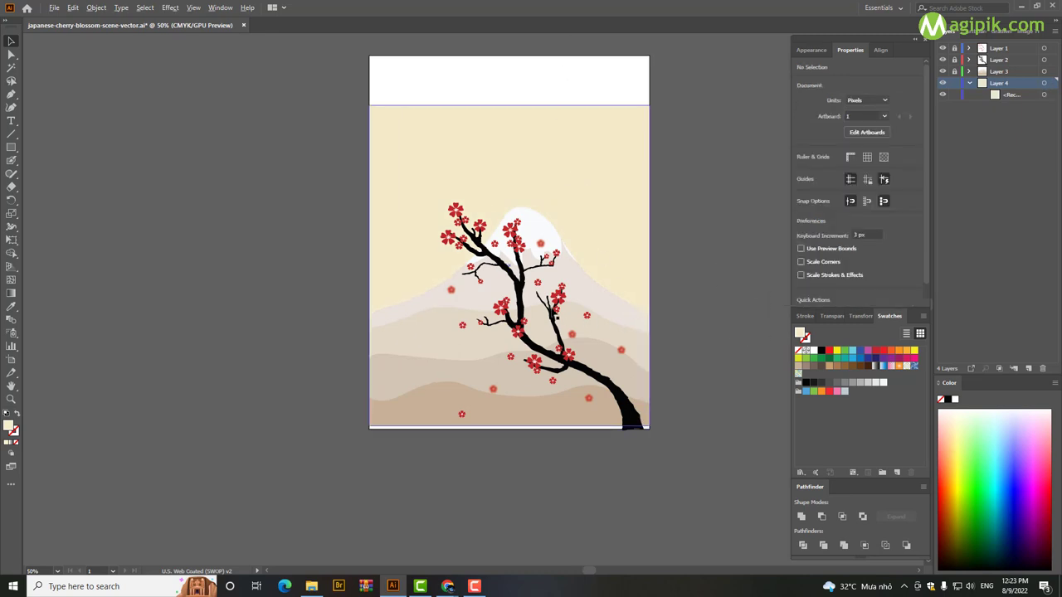
{"action": "left_click", "coordinate": [970, 84]}
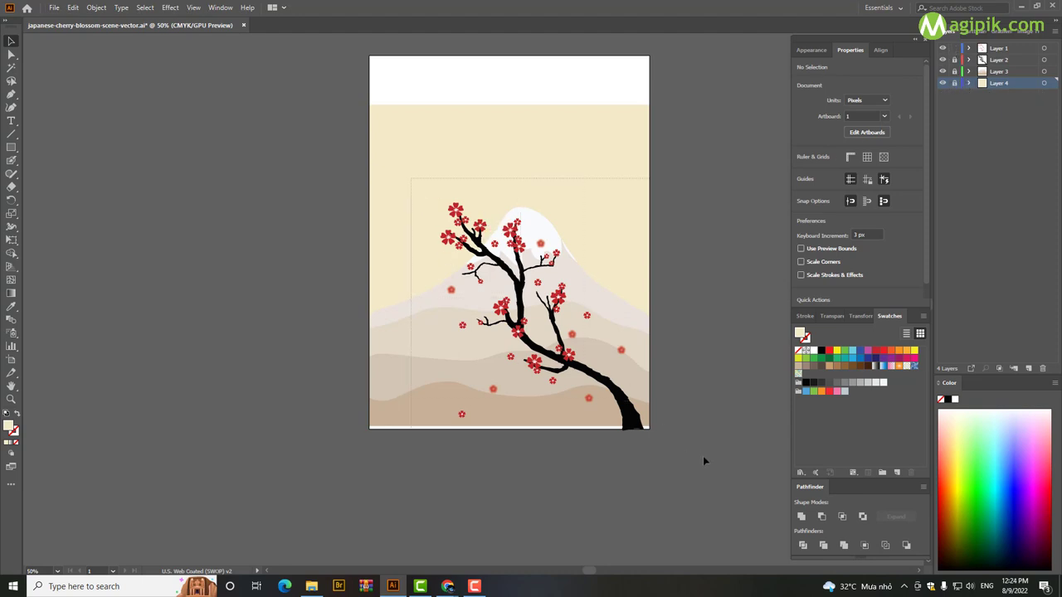
{"action": "key", "text": "ctrl+a"}
{"action": "left_click", "coordinate": [695, 372]}
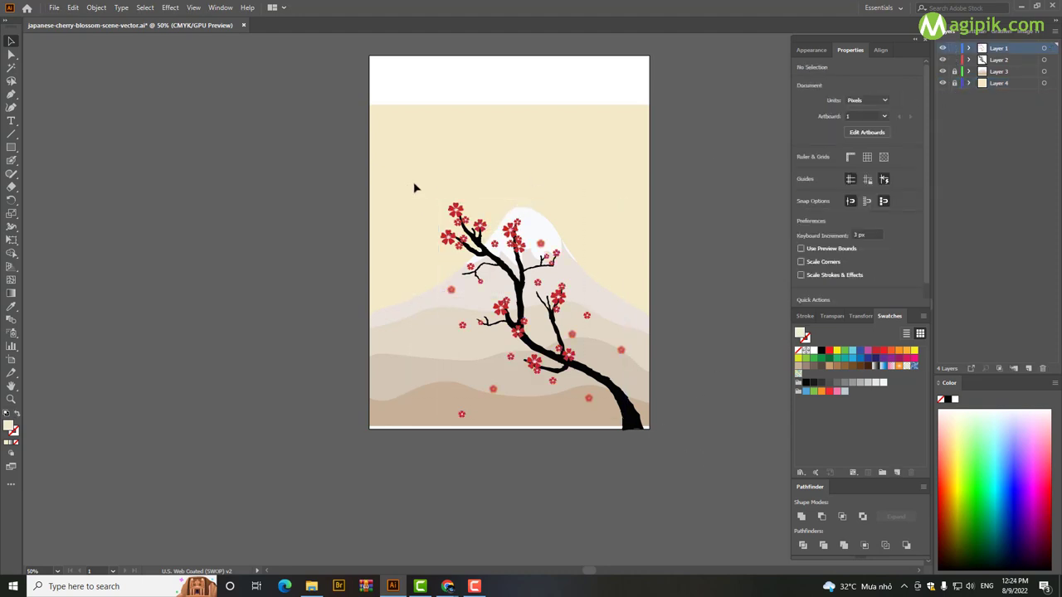
{"action": "left_click_drag", "start_coordinate": [588, 368], "coordinate": [600, 367]}
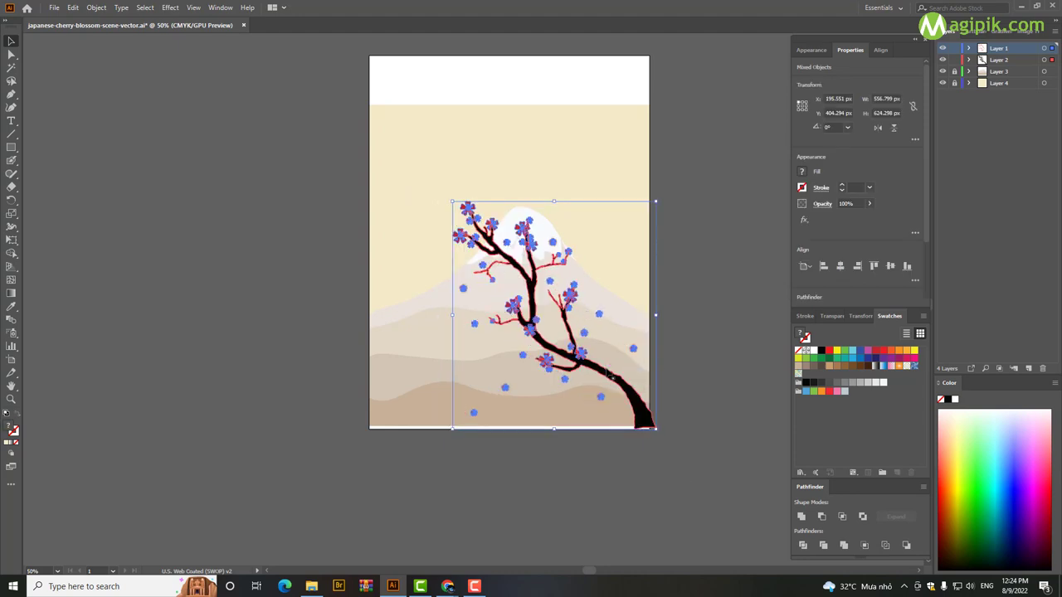
{"action": "left_click", "coordinate": [708, 345]}
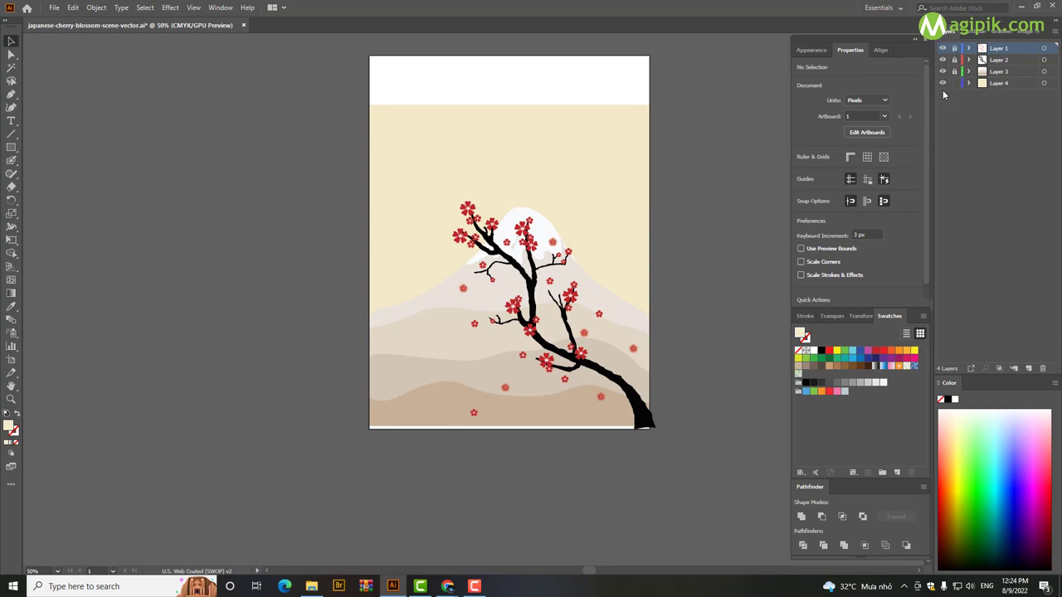
Stretch the beige background's top edge upward to 916 px tall
{"action": "left_click", "coordinate": [521, 116]}
{"action": "left_click_drag", "start_coordinate": [512, 105], "coordinate": [511, 93]}
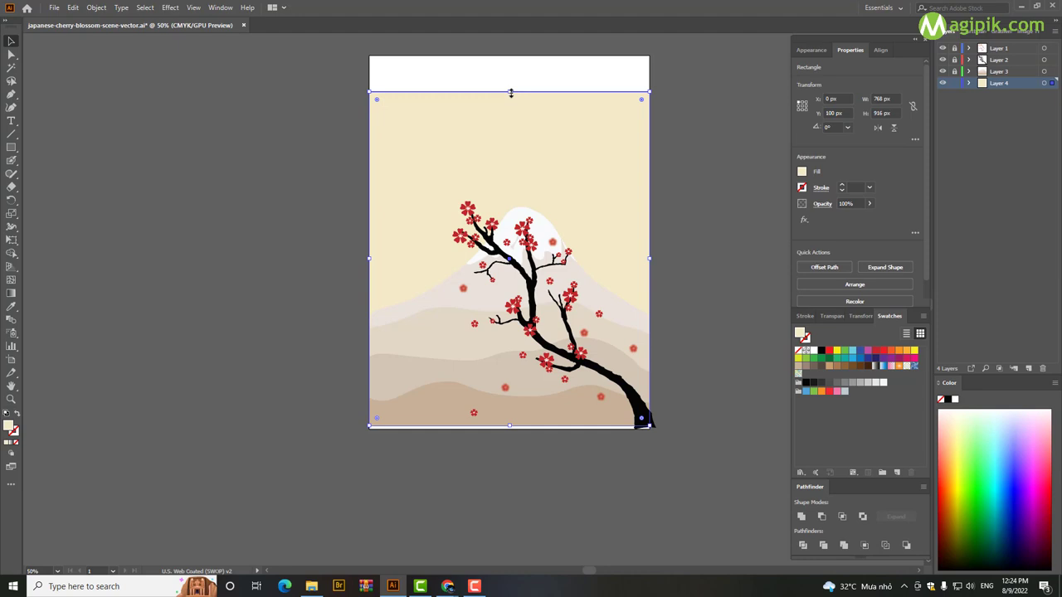
{"action": "left_click", "coordinate": [716, 189]}
Draw a 284 × 284 px near-white circle sun in the upper-left sky
{"action": "left_click_drag", "start_coordinate": [10, 147], "coordinate": [58, 175]}
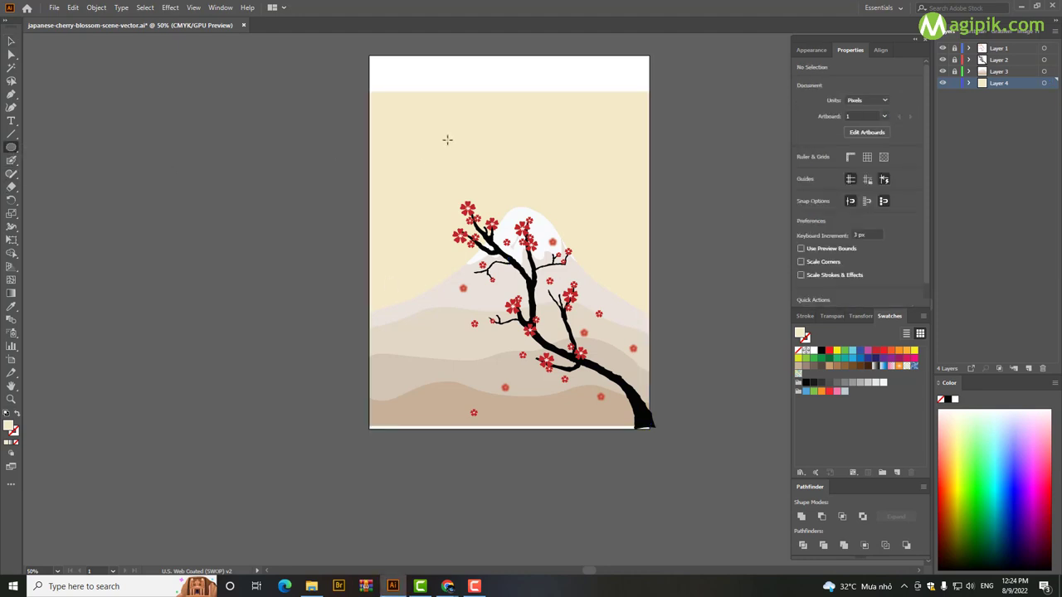
{"action": "left_click_drag", "start_coordinate": [402, 123], "coordinate": [506, 226]}
{"action": "left_click", "coordinate": [801, 171]}
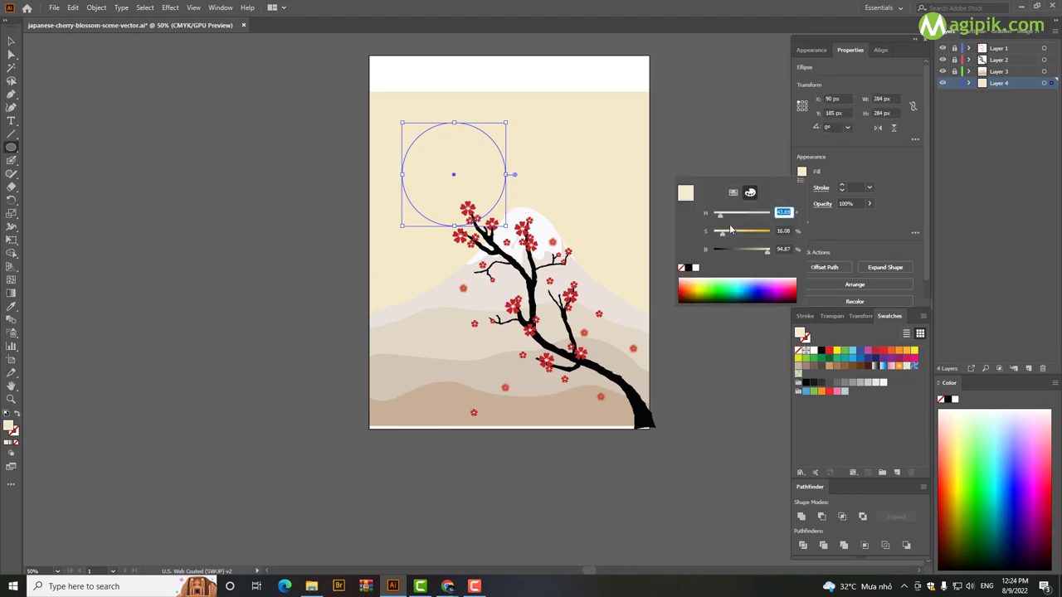
{"action": "mouse_move", "coordinate": [730, 230]}
{"action": "left_mouse_down"}
{"action": "mouse_move", "coordinate": [713, 240]}
{"action": "mouse_move", "coordinate": [780, 251]}
{"action": "left_mouse_up"}
{"action": "key", "text": "Escape"}
{"action": "left_click", "coordinate": [725, 187]}
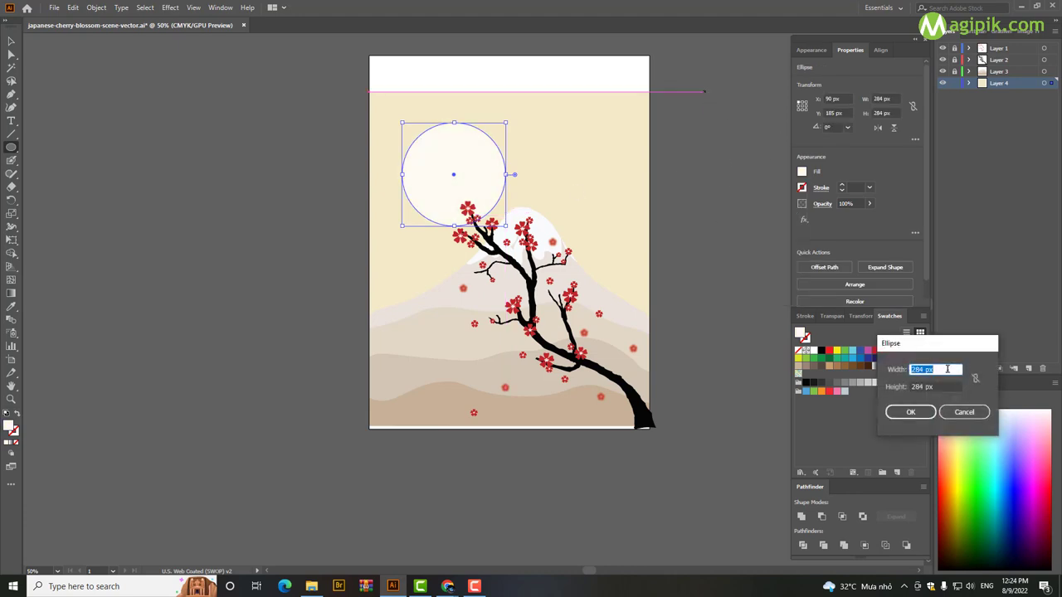
{"action": "key", "text": "Escape"}
{"action": "key", "text": "v"}
{"action": "left_click_drag", "start_coordinate": [472, 160], "coordinate": [465, 158]}
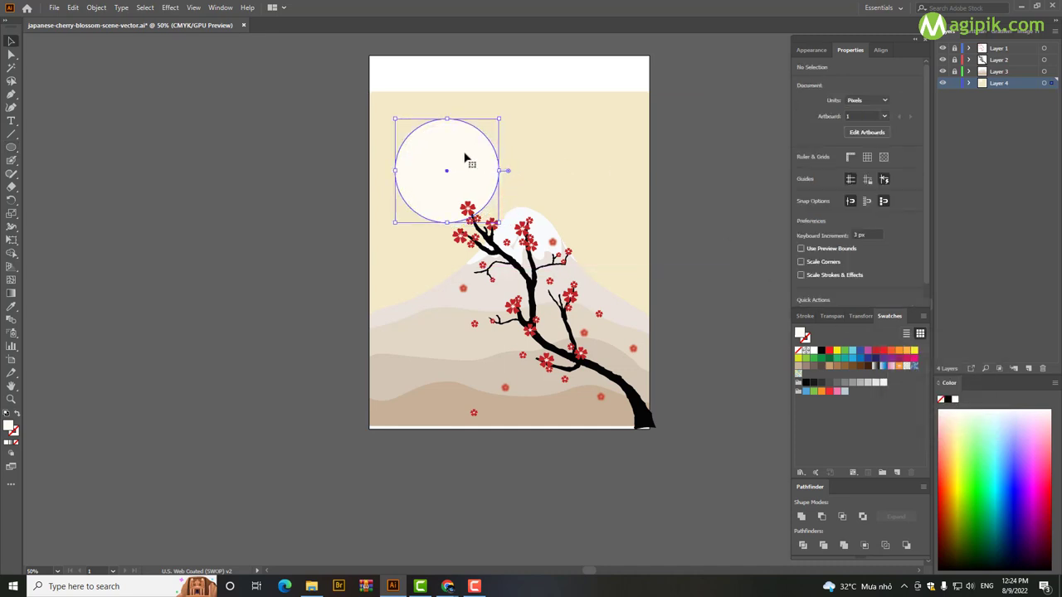
{"action": "left_click", "coordinate": [722, 178]}
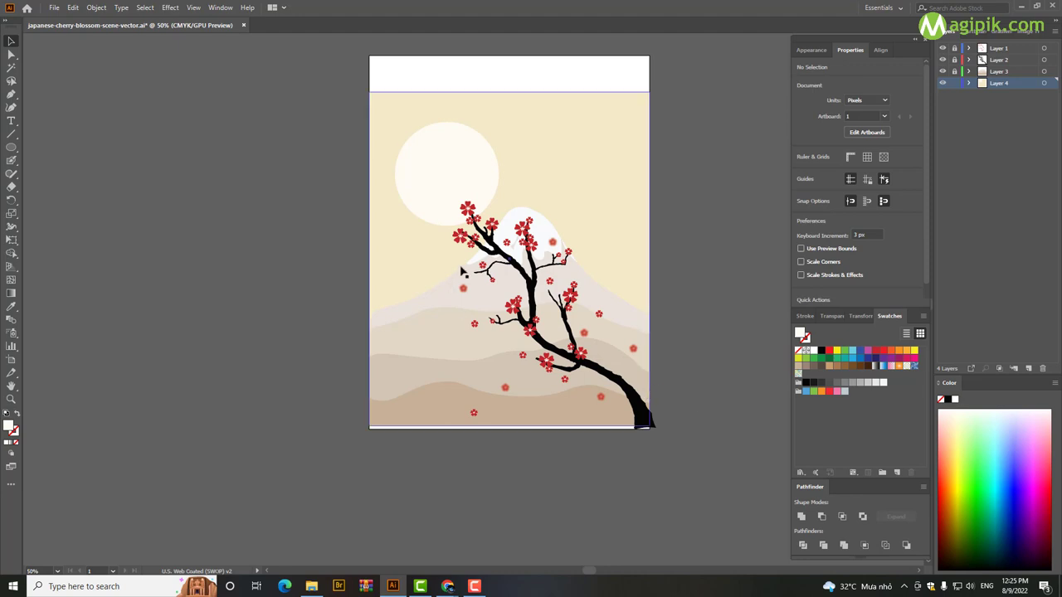
Unlock the tree layers and rotate the branch and blossoms to about 355°
{"action": "left_click_drag", "start_coordinate": [954, 48], "coordinate": [954, 60]}
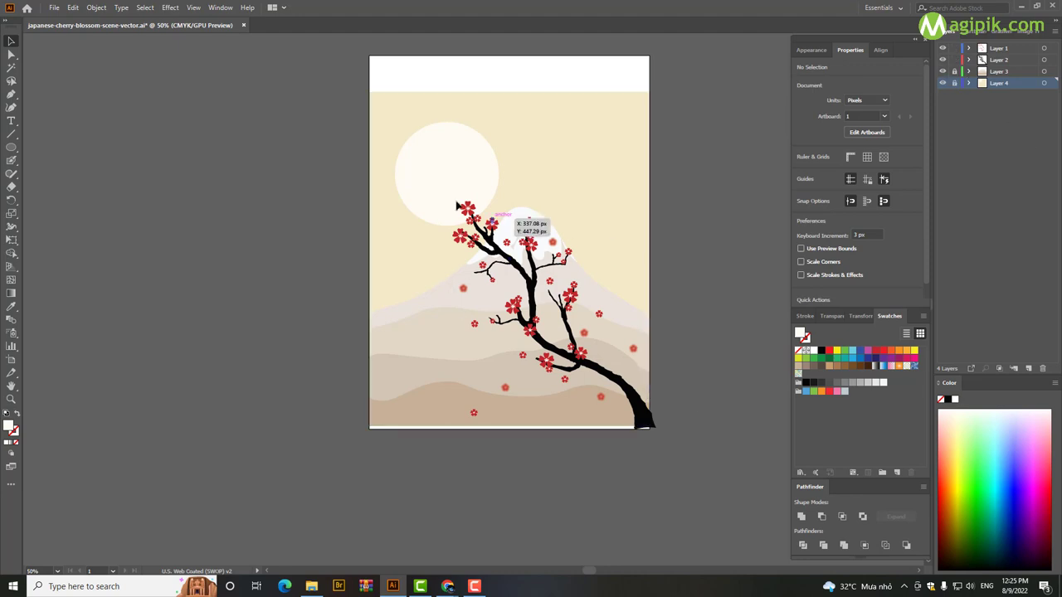
{"action": "key", "text": "ctrl+a"}
{"action": "left_click_drag", "start_coordinate": [665, 198], "coordinate": [697, 224]}
{"action": "left_click", "coordinate": [670, 363]}
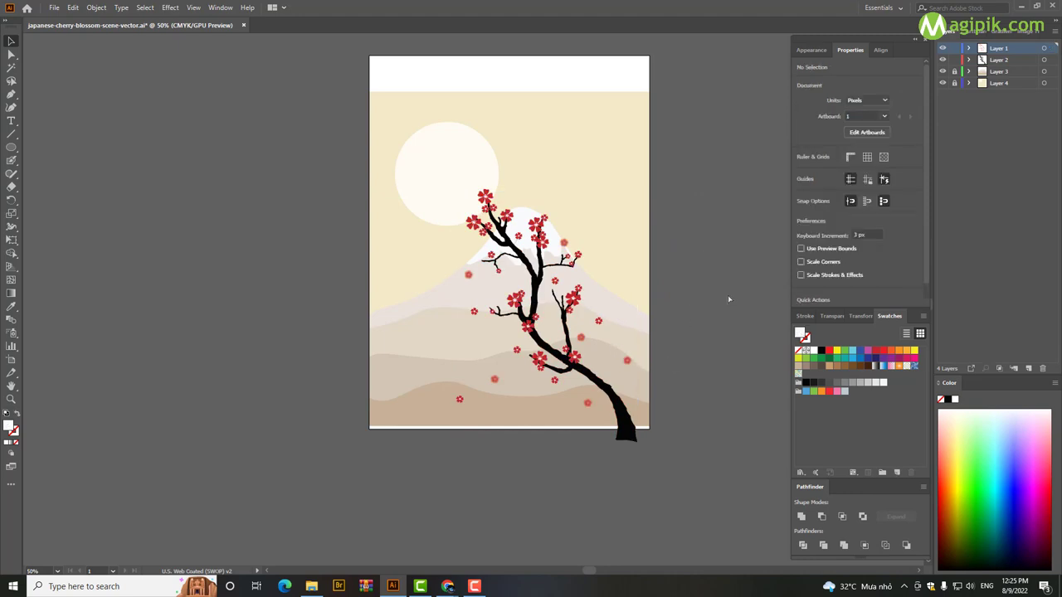
Move the tree group right and rotate it about 5° so its base meets the bottom-right corner
{"action": "key", "text": "ctrl+a"}
{"action": "mouse_move", "coordinate": [636, 371]}
{"action": "left_mouse_down"}
{"action": "mouse_move", "coordinate": [657, 371]}
{"action": "mouse_move", "coordinate": [635, 393]}
{"action": "left_mouse_up"}
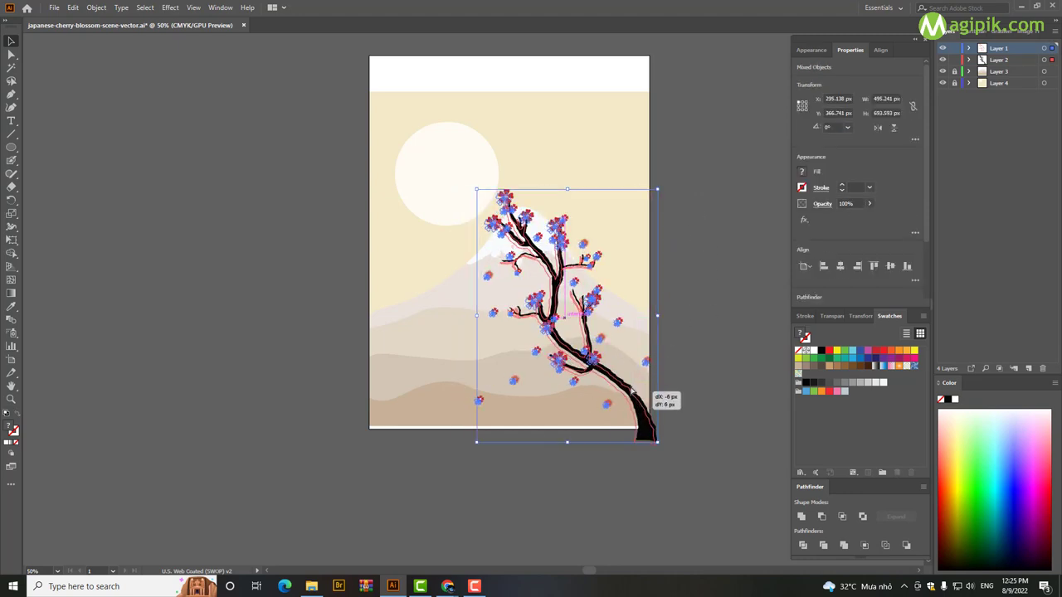
{"action": "left_click", "coordinate": [709, 340]}
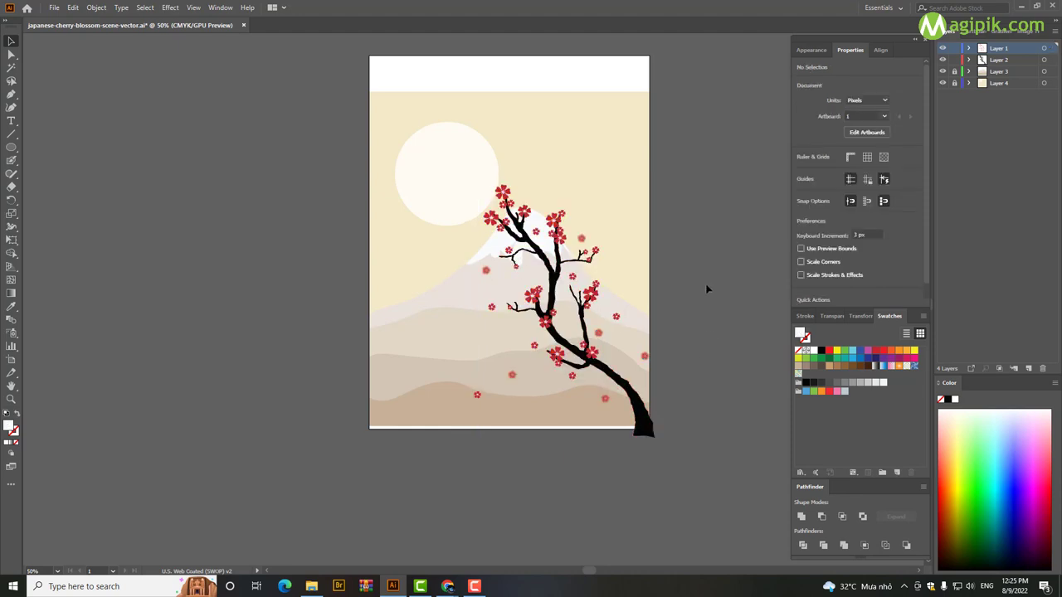
{"action": "left_click", "coordinate": [641, 407]}
{"action": "left_click_drag", "start_coordinate": [658, 191], "coordinate": [646, 180]}
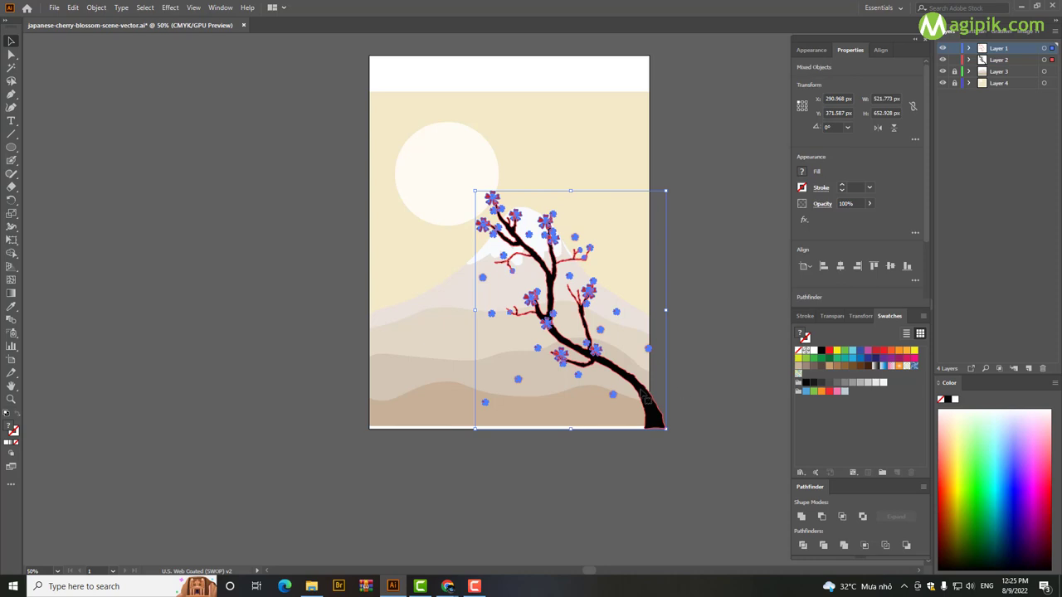
{"action": "left_click_drag", "start_coordinate": [637, 389], "coordinate": [634, 391]}
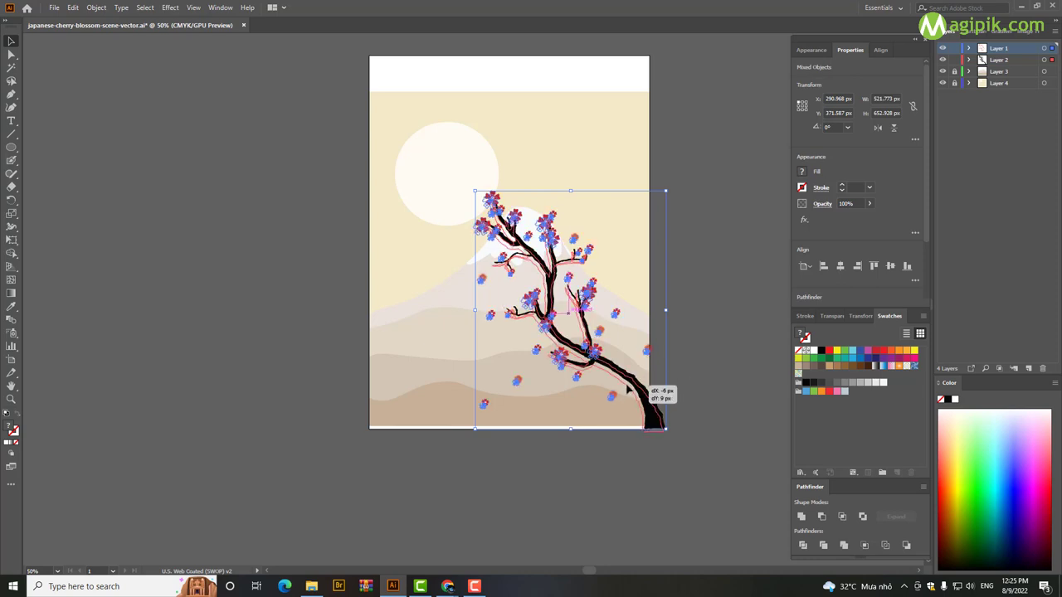
{"action": "left_click", "coordinate": [711, 320]}
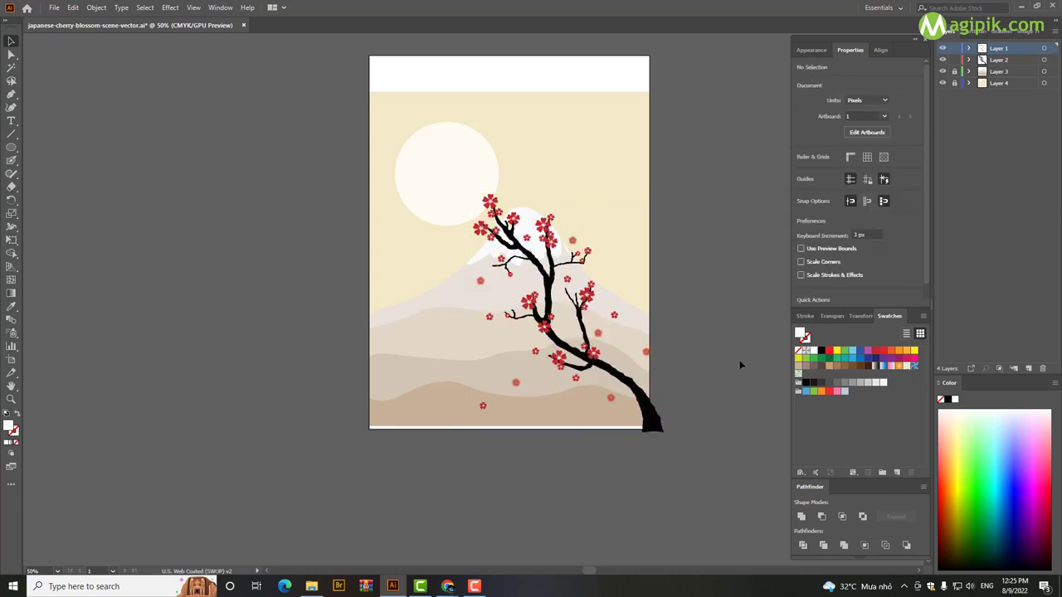
Nudge the sun circle a few pixels higher and open the canvas texture JPG as a second document
{"action": "scroll", "coordinate": [722, 332], "scroll_direction": "down", "scroll_amount": 1}
{"action": "scroll", "coordinate": [722, 323], "scroll_direction": "up", "scroll_amount": 2}
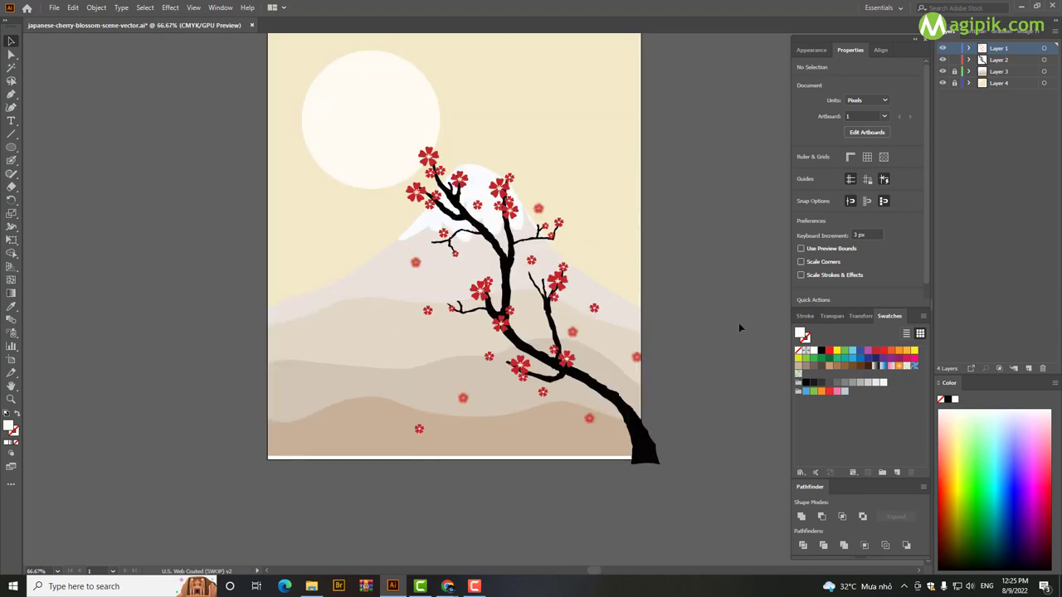
{"action": "scroll", "coordinate": [721, 319], "scroll_direction": "down", "scroll_amount": 1}
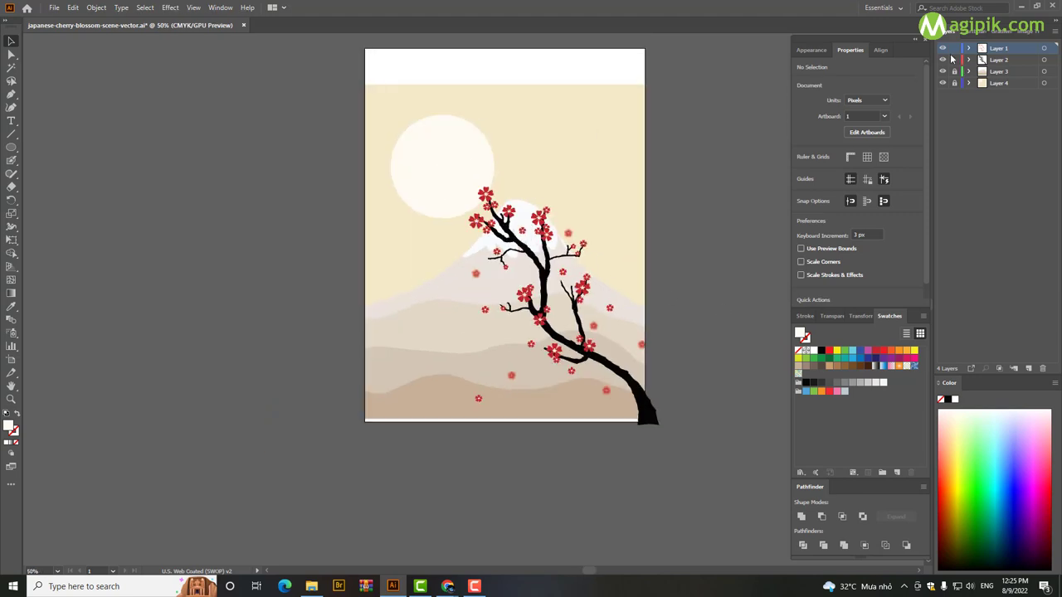
{"action": "left_click_drag", "start_coordinate": [438, 151], "coordinate": [437, 146]}
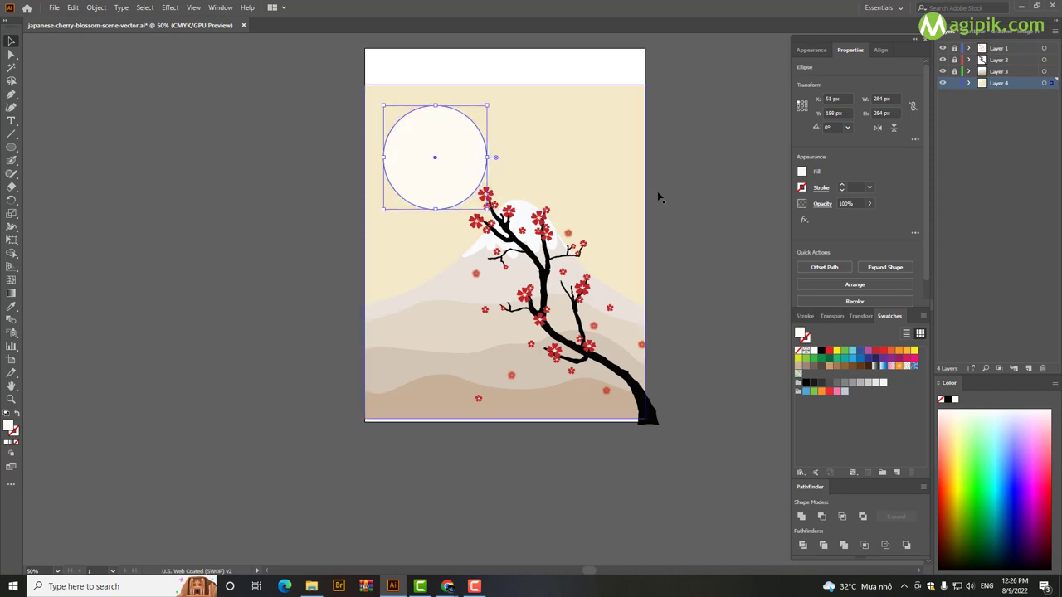
{"action": "left_click", "coordinate": [656, 197]}
{"action": "scroll", "coordinate": [707, 203], "scroll_direction": "down", "scroll_amount": 2}
{"action": "left_click_drag", "start_coordinate": [535, 186], "coordinate": [541, 186]}
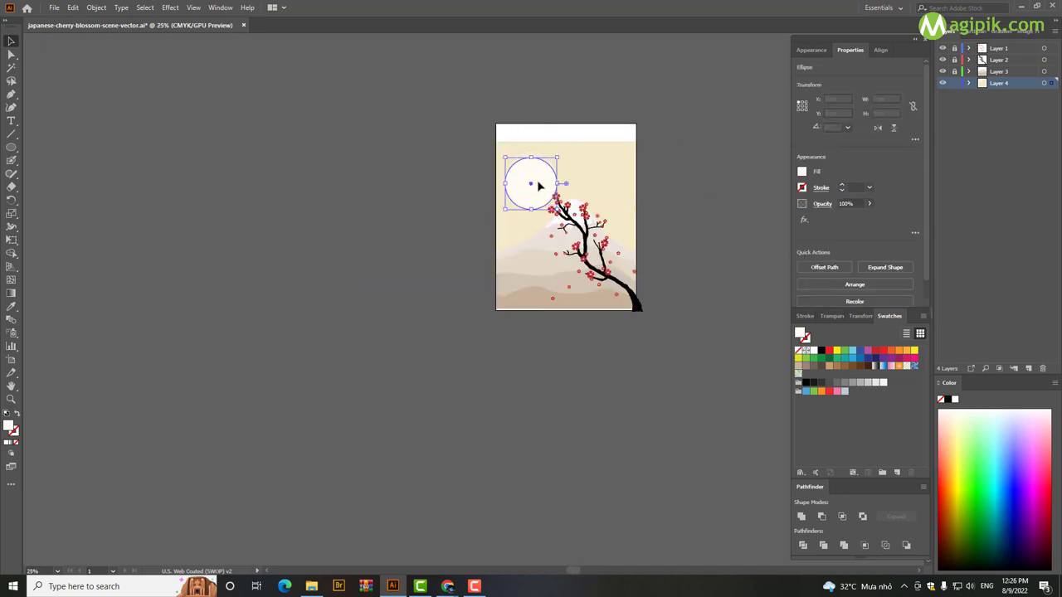
{"action": "left_click", "coordinate": [694, 224]}
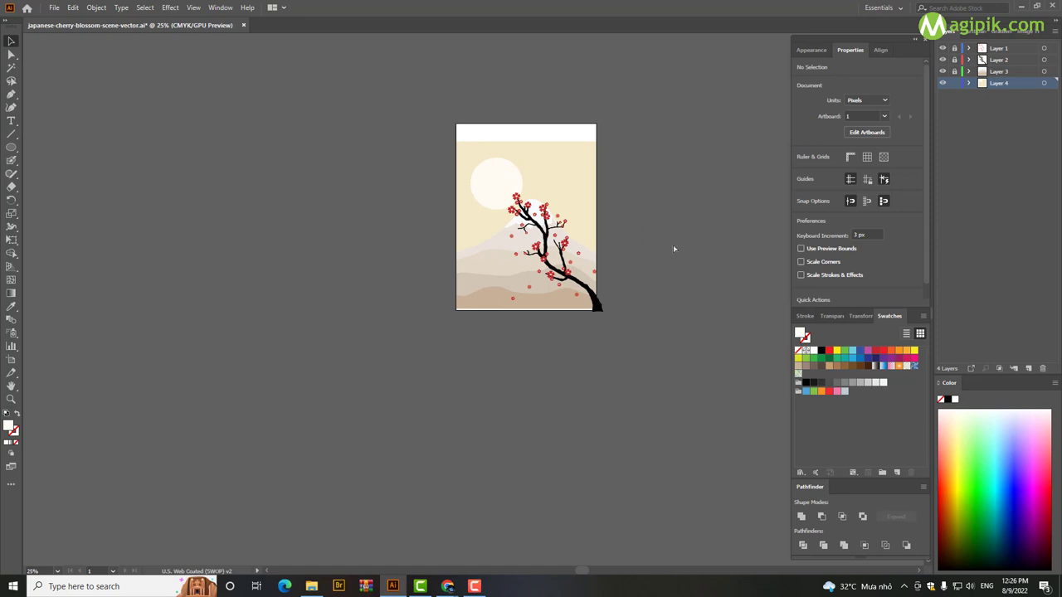
{"action": "scroll", "coordinate": [626, 381], "scroll_direction": "up", "scroll_amount": 1}
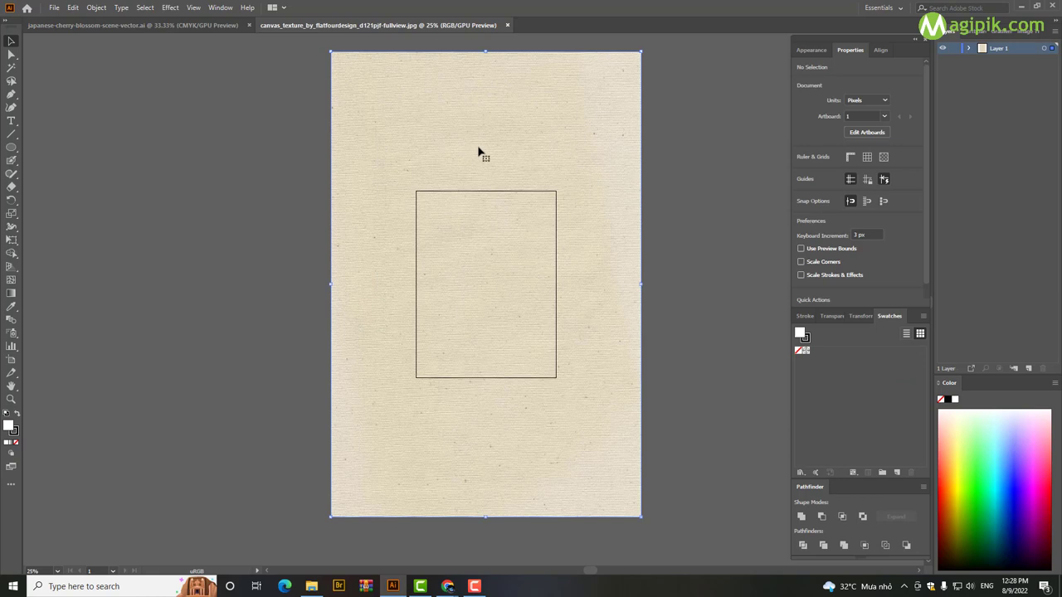
{"action": "left_click", "coordinate": [481, 152]}
Paste the canvas texture into a new layer above Layer 3 in the cherry blossom document
{"action": "left_click", "coordinate": [133, 25]}
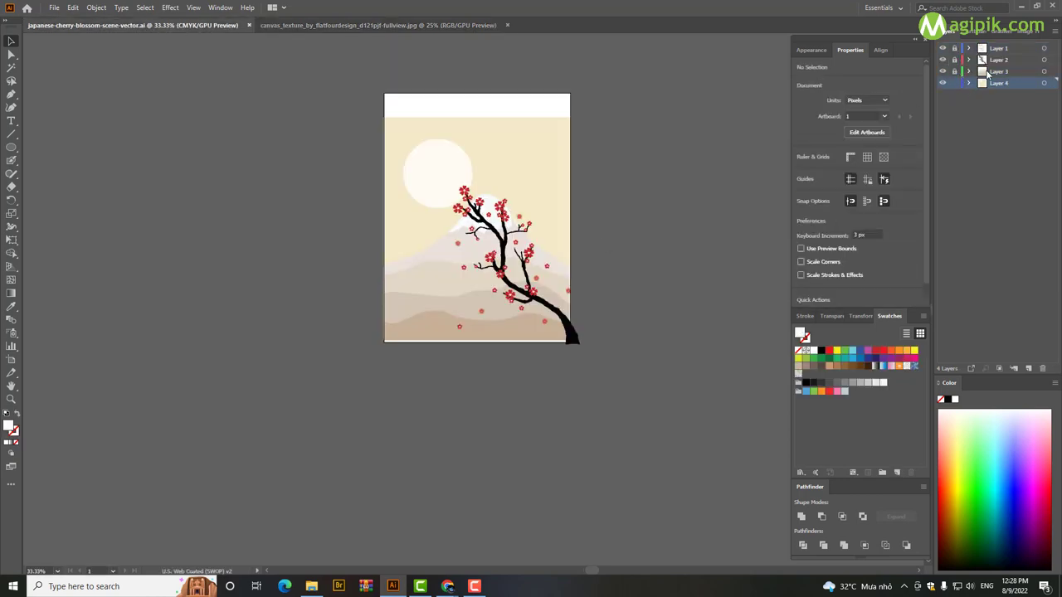
{"action": "left_click", "coordinate": [998, 71]}
{"action": "left_click", "coordinate": [1029, 369]}
{"action": "key", "text": "ctrl+v"}
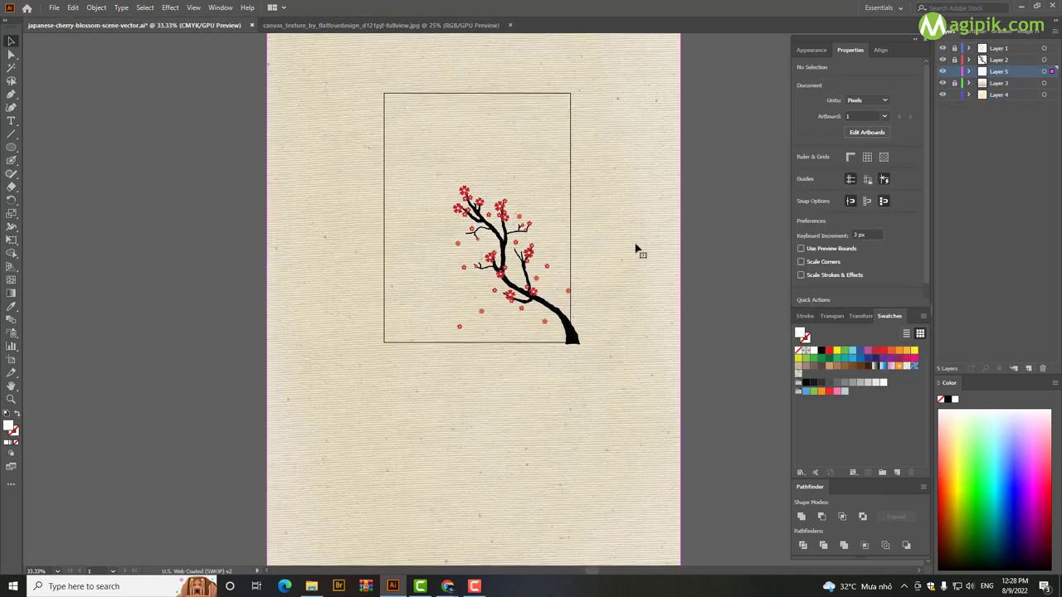
Align and resize the texture to cover the artboard at 768 × 916 px
{"action": "scroll", "coordinate": [633, 258], "scroll_direction": "down", "scroll_amount": 2}
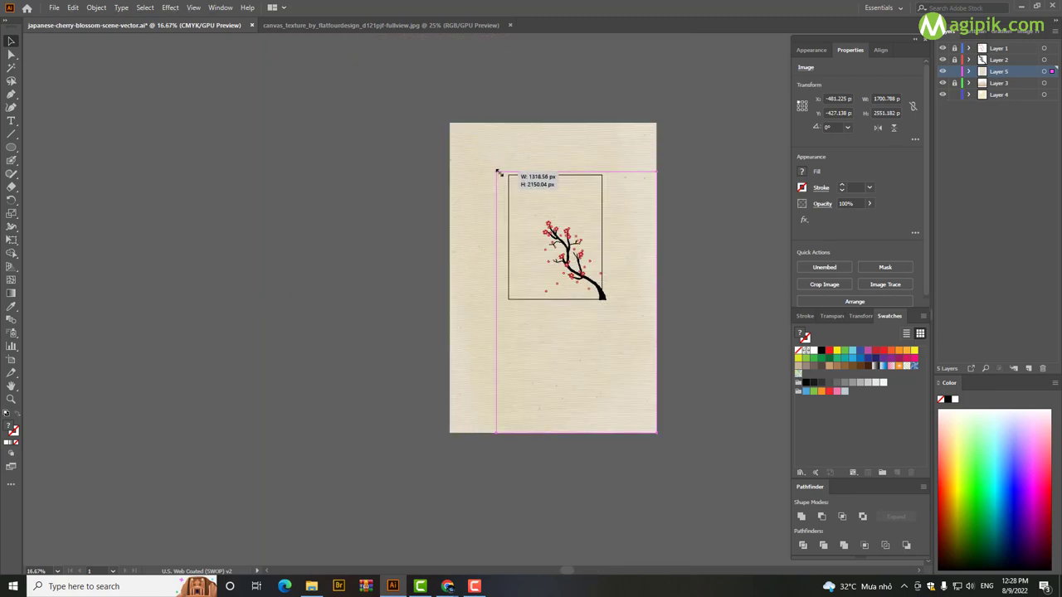
{"action": "left_click_drag", "start_coordinate": [452, 124], "coordinate": [509, 175]}
{"action": "scroll", "coordinate": [608, 248], "scroll_direction": "up", "scroll_amount": 2}
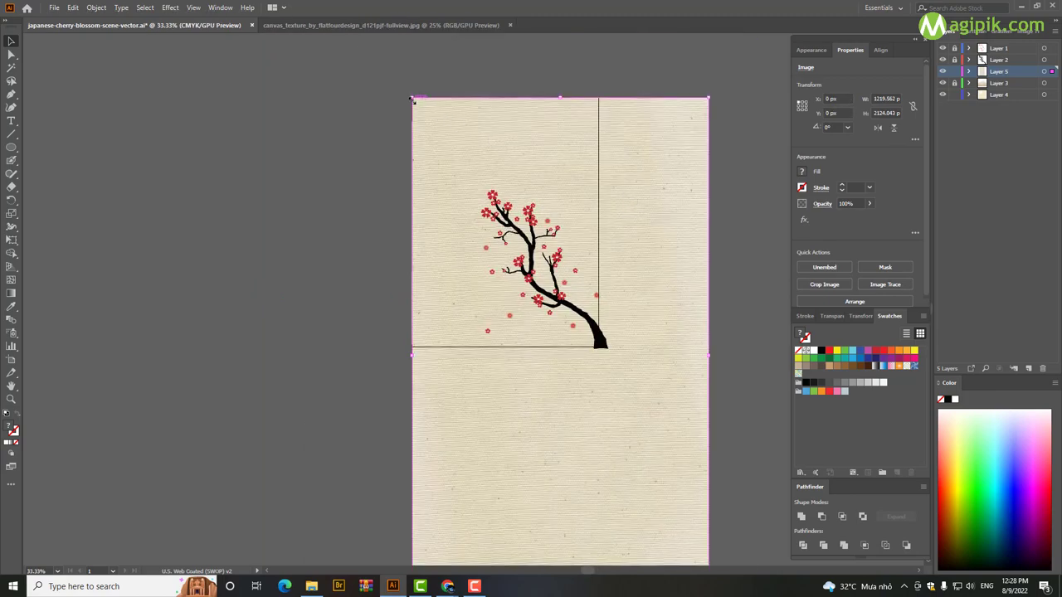
{"action": "left_click_drag", "start_coordinate": [412, 97], "coordinate": [412, 122]}
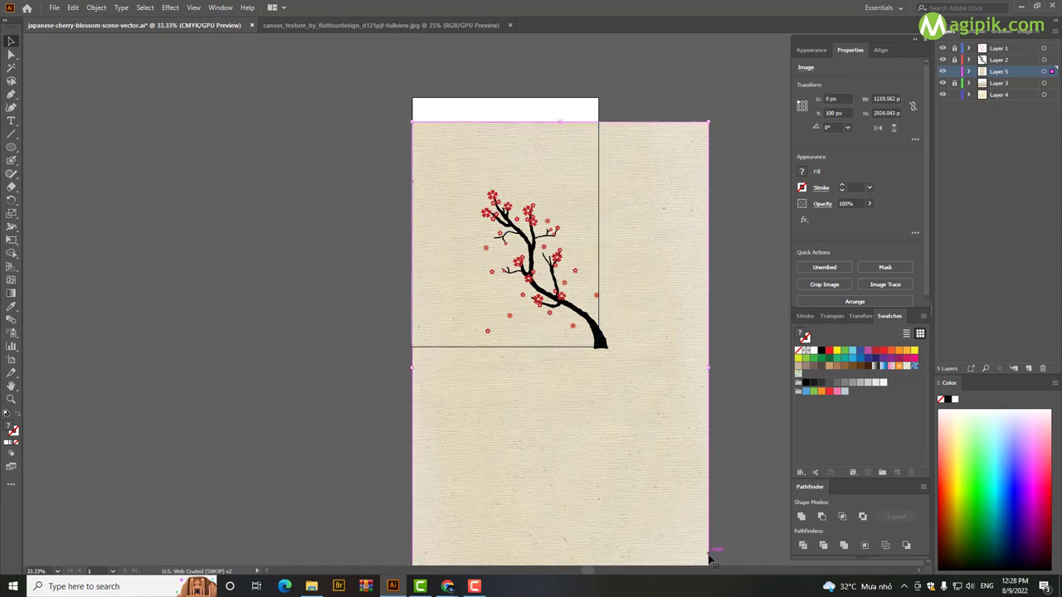
{"action": "scroll", "coordinate": [711, 555], "scroll_direction": "down", "scroll_amount": 2}
{"action": "left_click_drag", "start_coordinate": [711, 550], "coordinate": [592, 256]}
{"action": "scroll", "coordinate": [592, 256], "scroll_direction": "up", "scroll_amount": 1}
{"action": "scroll", "coordinate": [592, 255], "scroll_direction": "up", "scroll_amount": 1}
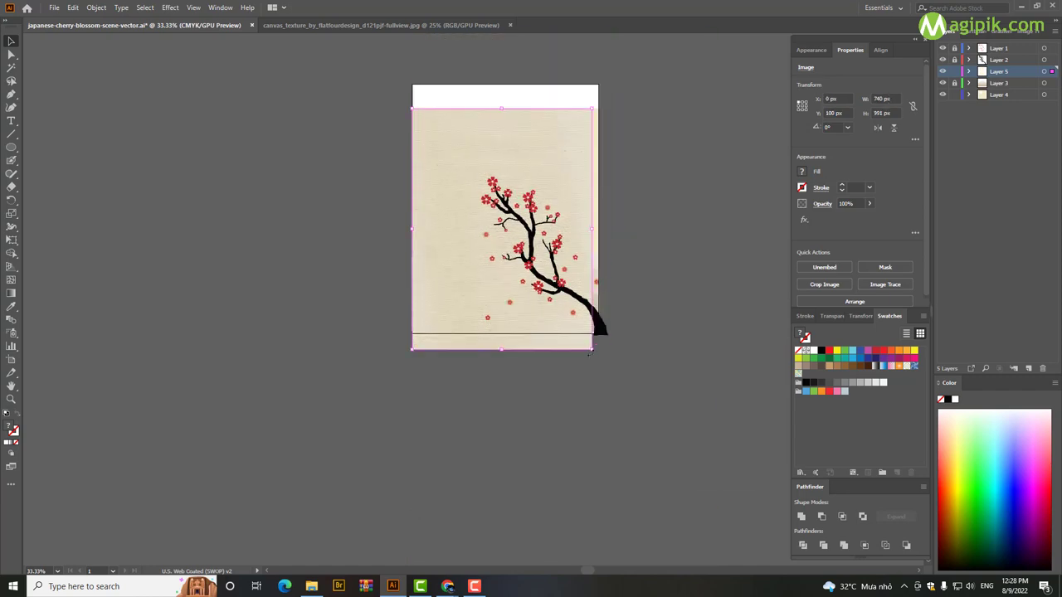
{"action": "left_click_drag", "start_coordinate": [593, 349], "coordinate": [597, 332]}
Set the texture image's blend mode to Multiply
{"action": "left_click", "coordinate": [607, 212]}
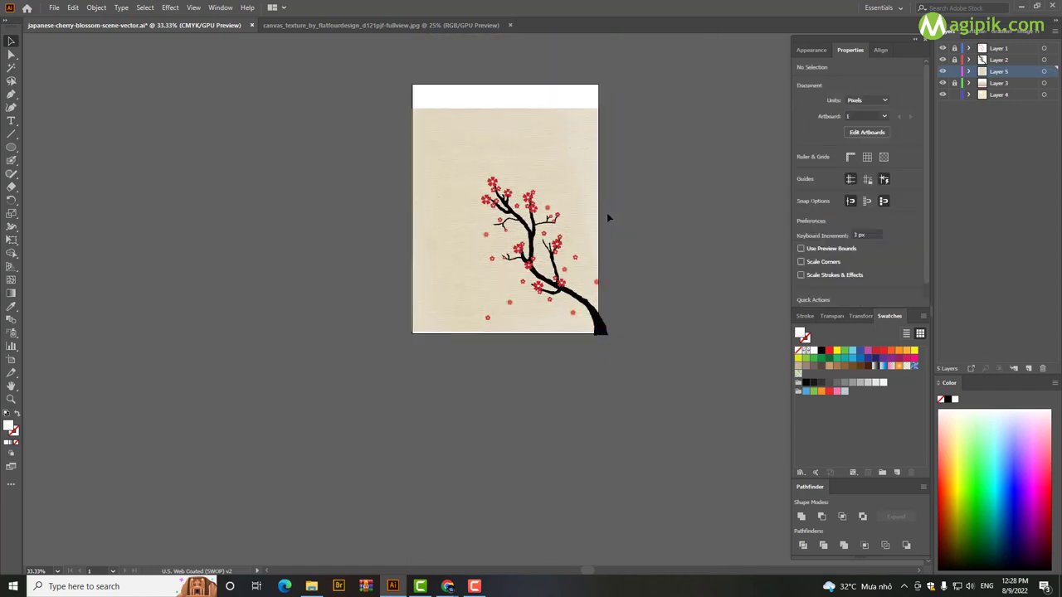
{"action": "left_click", "coordinate": [567, 166]}
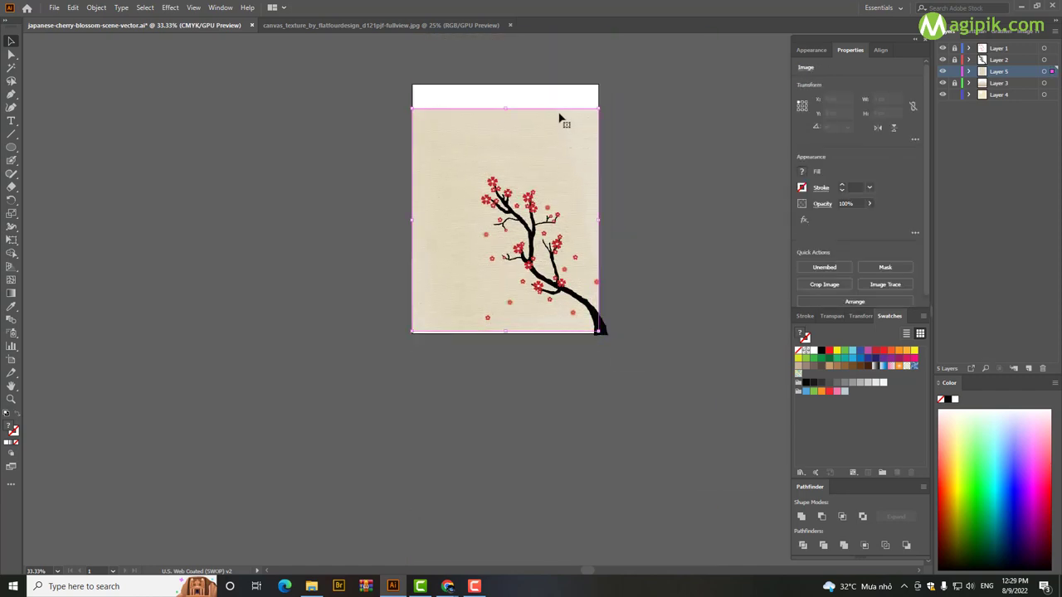
{"action": "left_click", "coordinate": [821, 204]}
{"action": "left_click", "coordinate": [732, 224]}
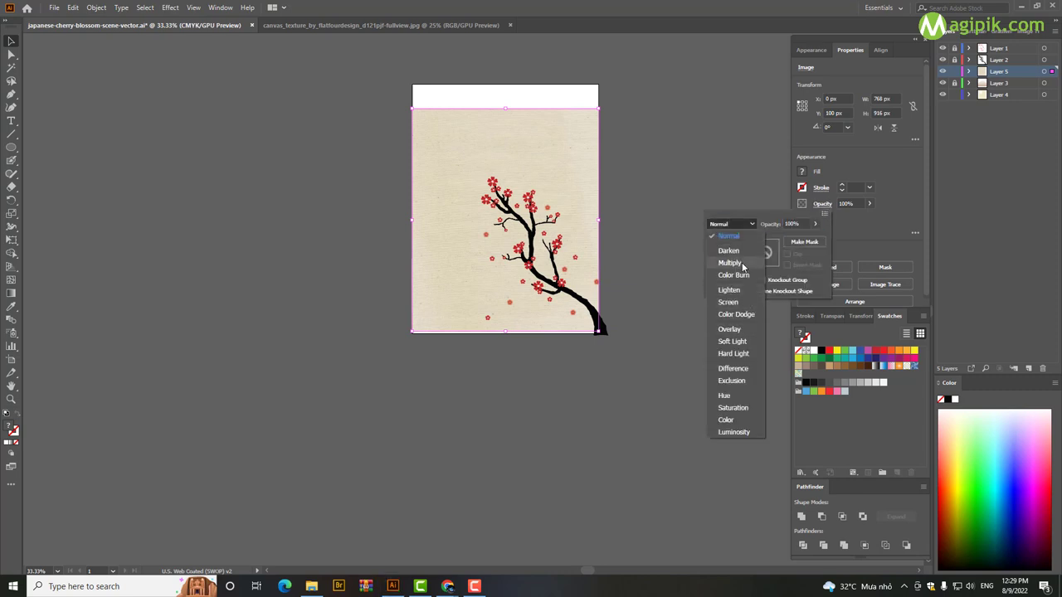
{"action": "left_click", "coordinate": [730, 263]}
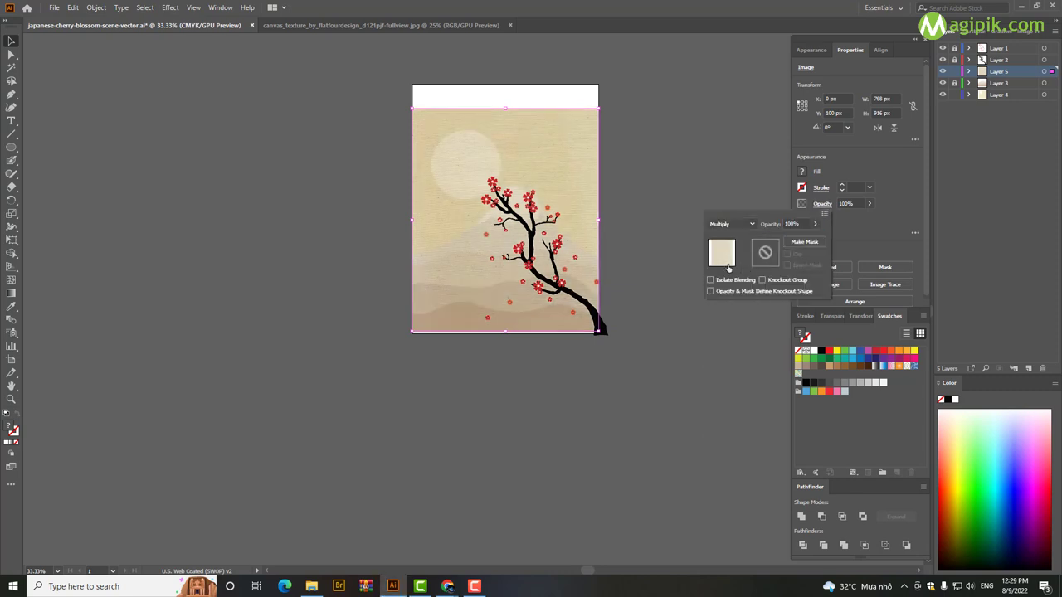
{"action": "left_click", "coordinate": [644, 204]}
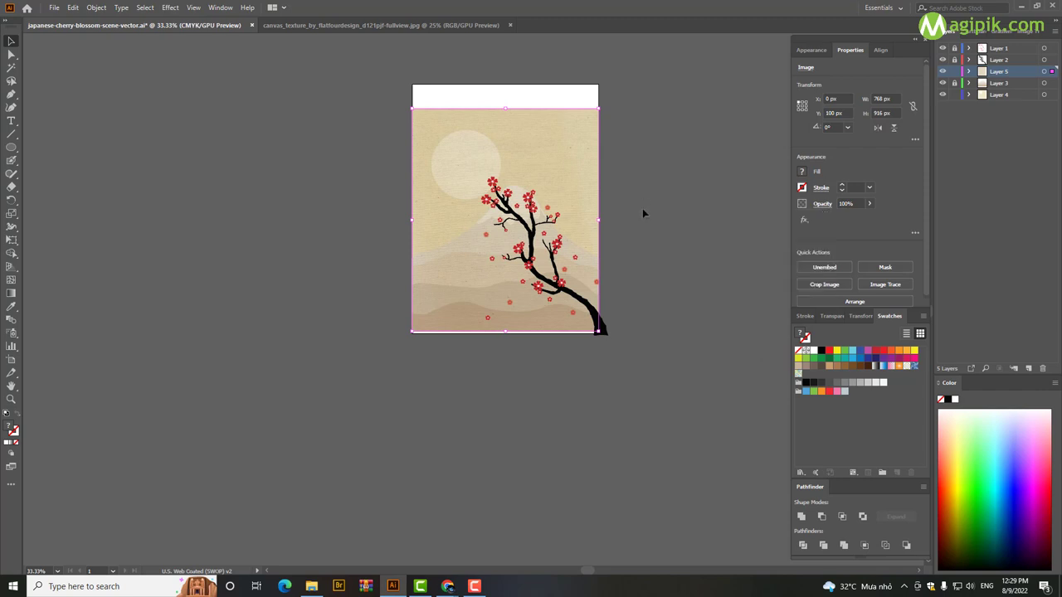
{"action": "left_click", "coordinate": [643, 208]}
{"action": "scroll", "coordinate": [571, 228], "scroll_direction": "up", "scroll_amount": 1}
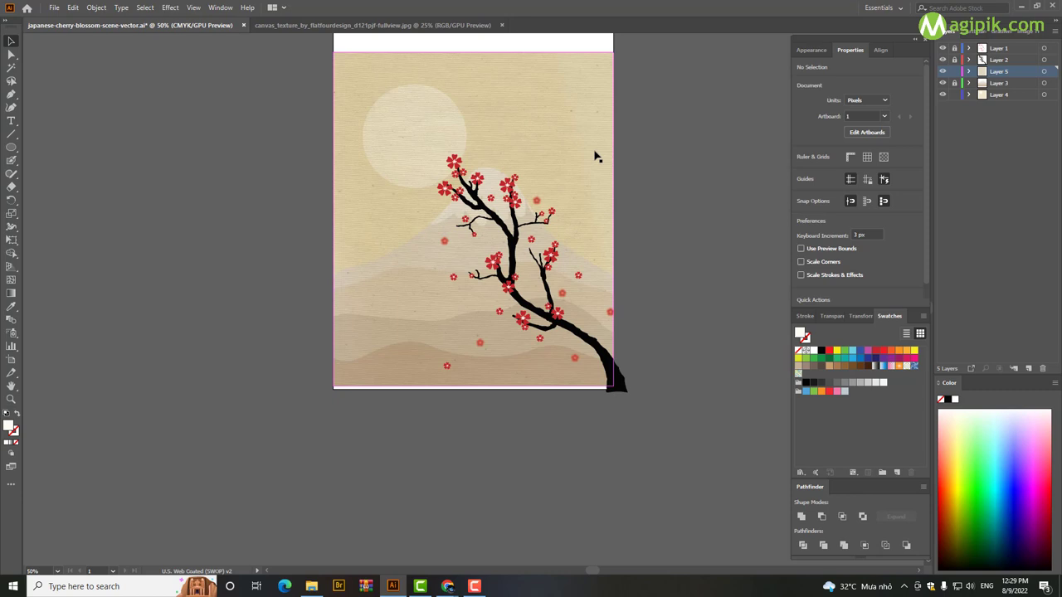
Toggle the hills and paper texture layers on and off to compare the look
{"action": "left_click", "coordinate": [584, 176]}
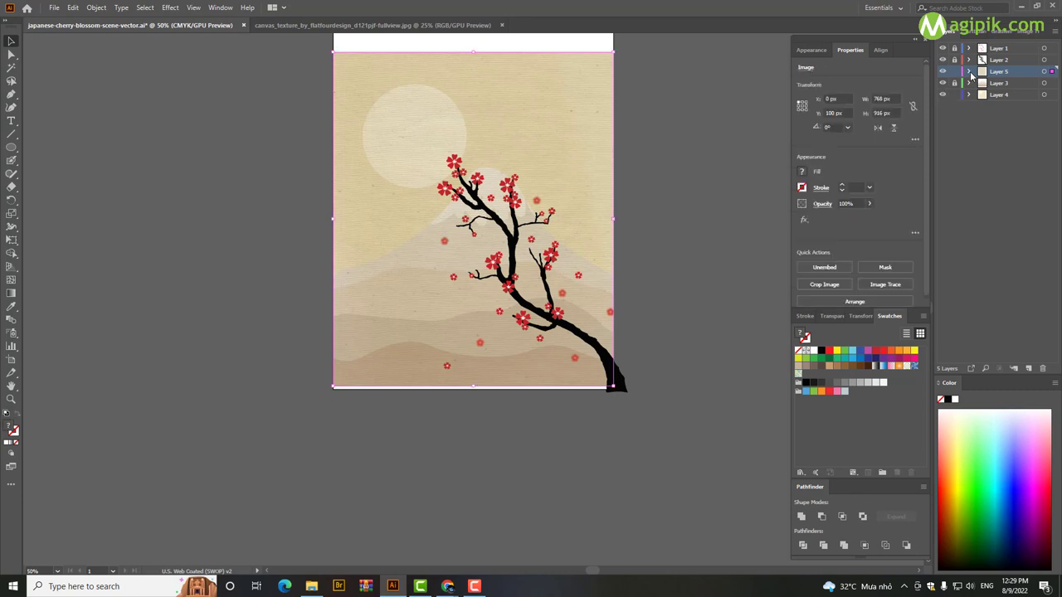
{"action": "left_click", "coordinate": [969, 84]}
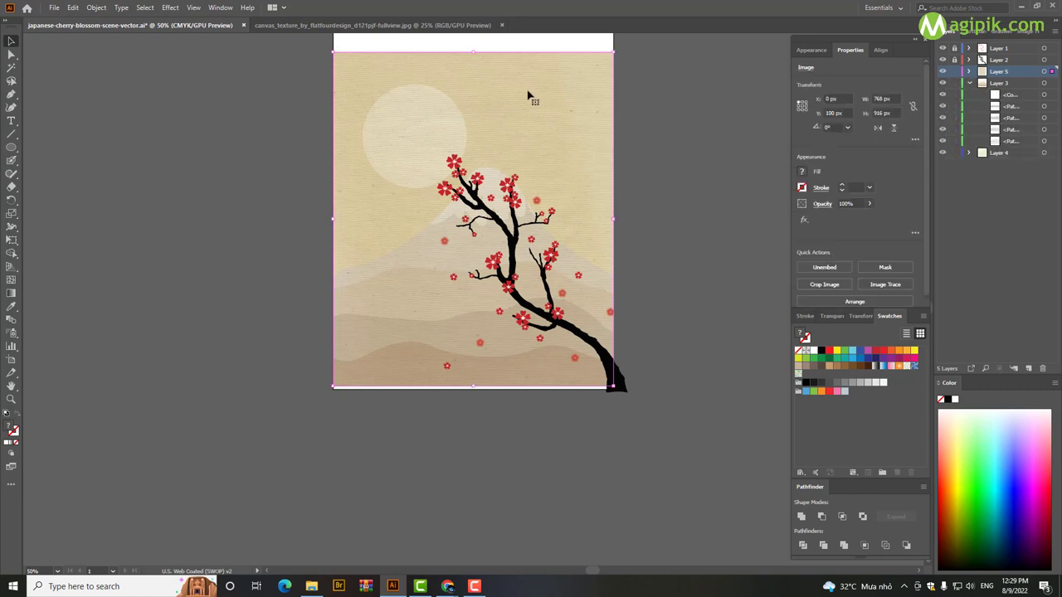
{"action": "left_click", "coordinate": [681, 93]}
{"action": "left_click", "coordinate": [942, 83]}
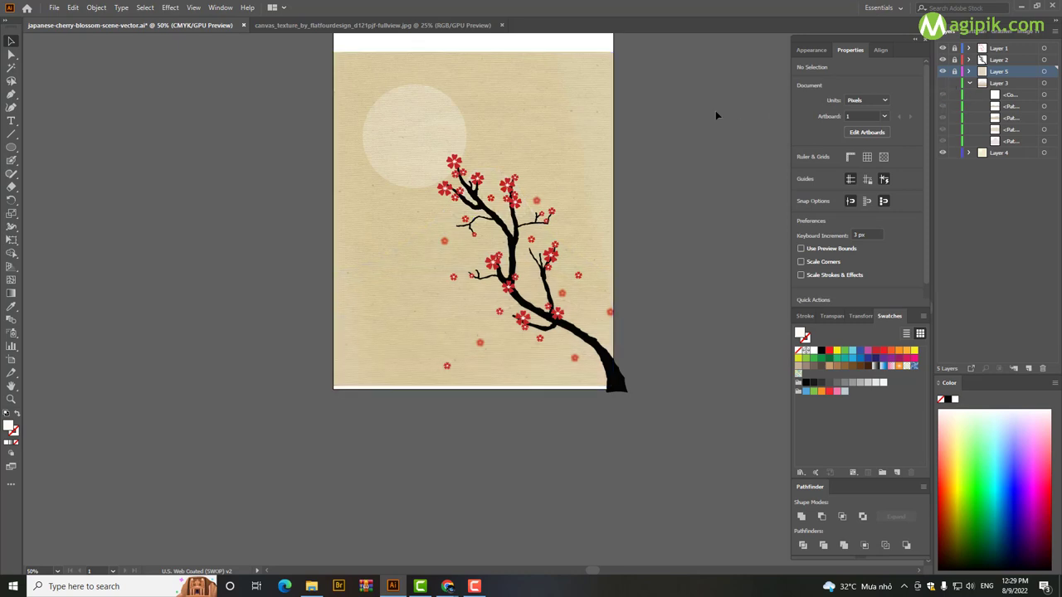
{"action": "left_click", "coordinate": [942, 72]}
{"action": "left_click", "coordinate": [942, 73]}
{"action": "left_click", "coordinate": [942, 83]}
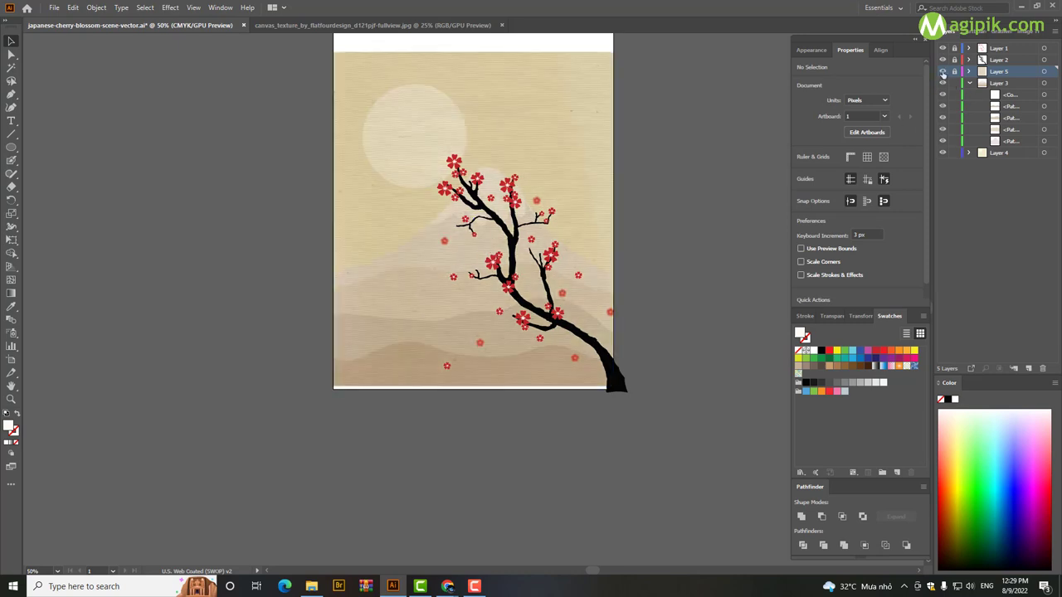
{"action": "left_click", "coordinate": [943, 72]}
Lower the cream background's fill saturation to 9 and show the texture again
{"action": "left_click", "coordinate": [1043, 153]}
{"action": "left_click", "coordinate": [801, 171]}
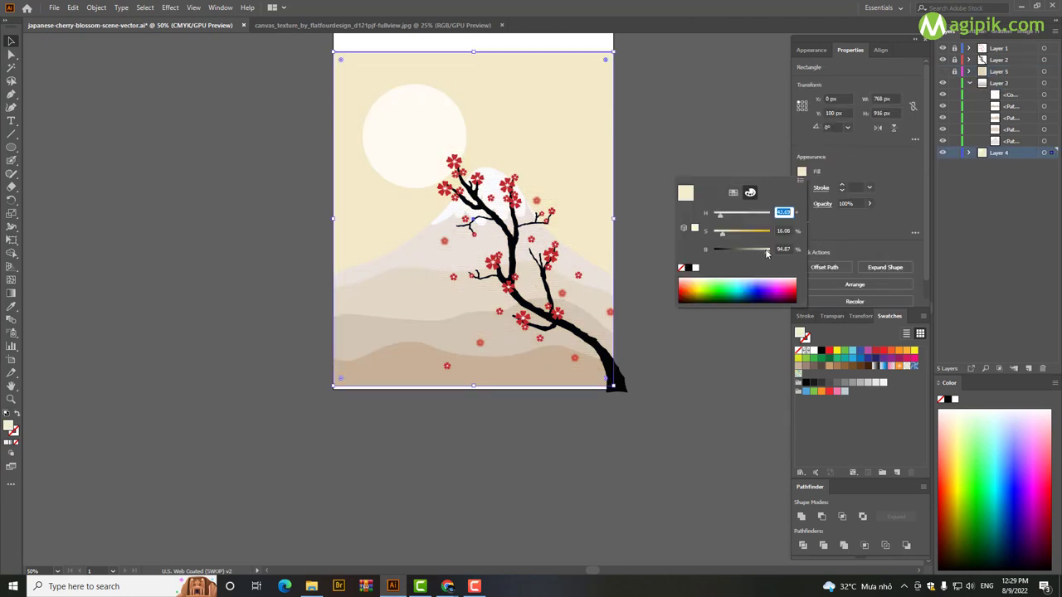
{"action": "left_click_drag", "start_coordinate": [720, 236], "coordinate": [718, 238]}
{"action": "left_click", "coordinate": [686, 154]}
{"action": "left_click", "coordinate": [942, 73]}
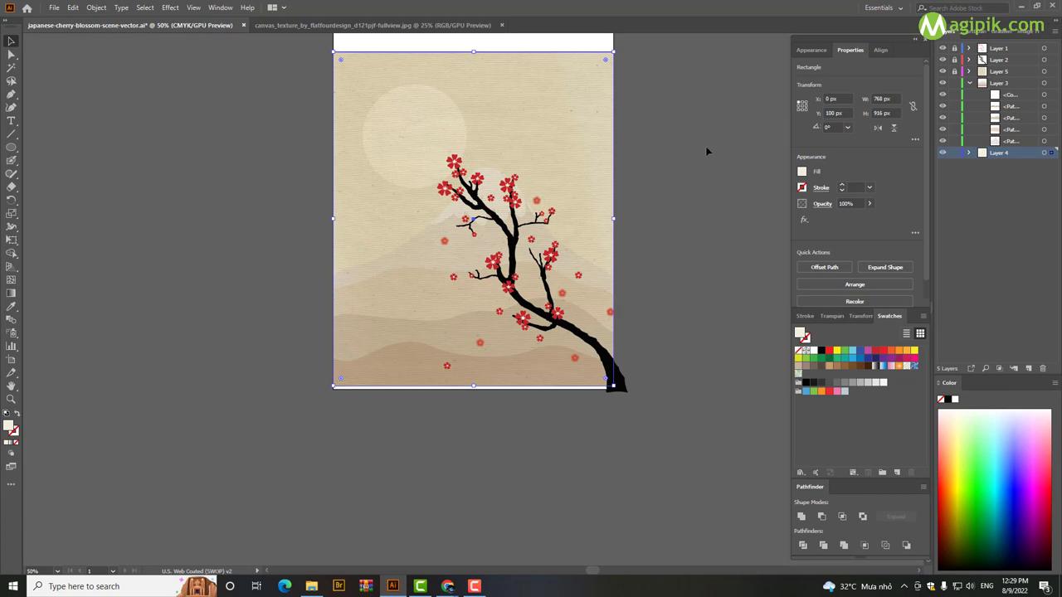
Set the sun circle's fill saturation to 0 so it is pure white
{"action": "left_click", "coordinate": [446, 142]}
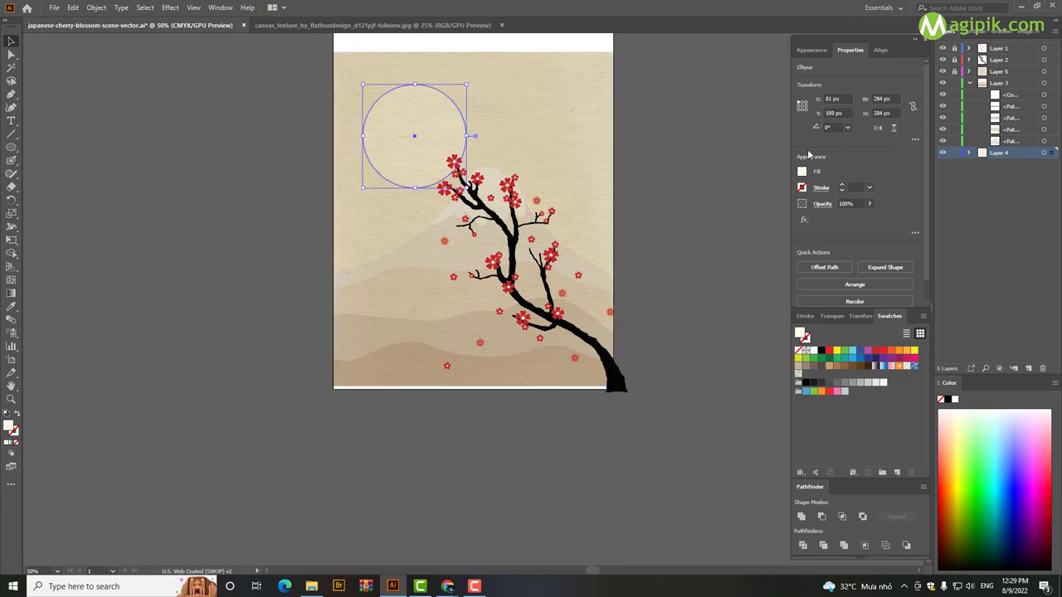
{"action": "left_click", "coordinate": [802, 172]}
{"action": "left_click_drag", "start_coordinate": [713, 238], "coordinate": [709, 239]}
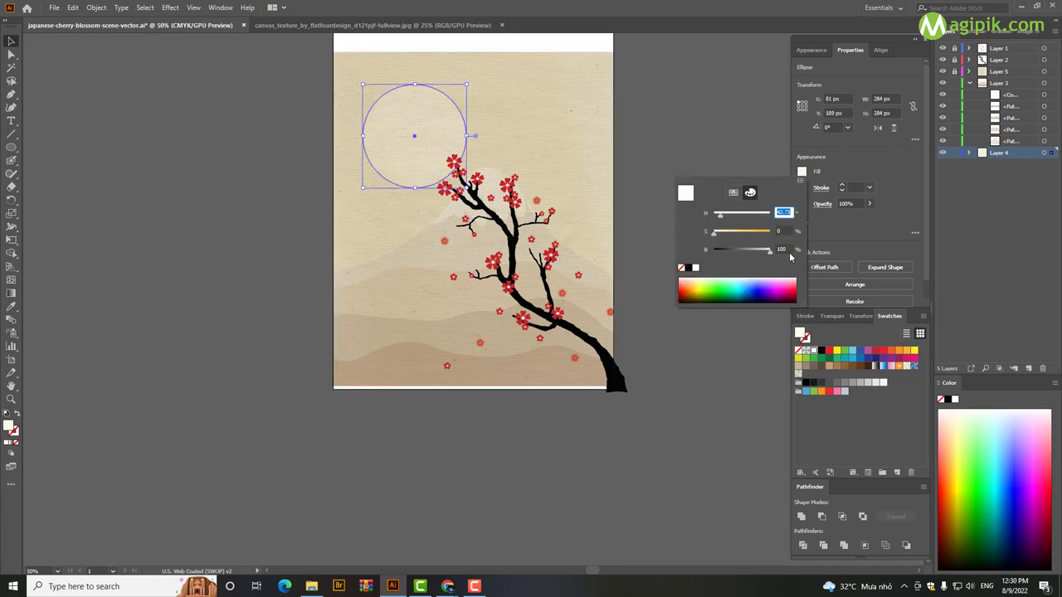
{"action": "left_click", "coordinate": [665, 155]}
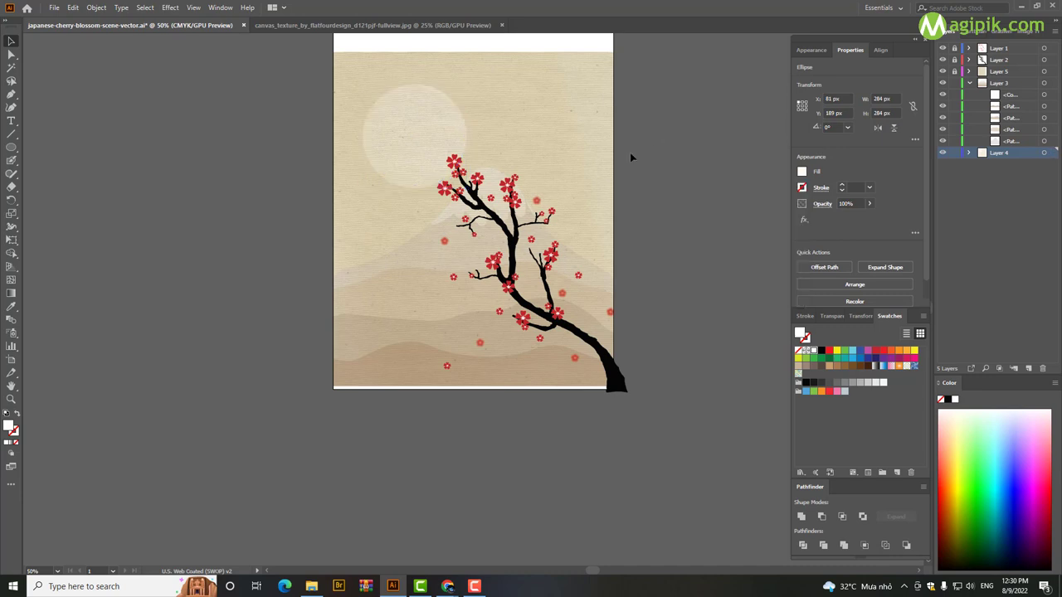
Move the sun slightly lower-left, then check the background and branch objects in Layer 4
{"action": "left_click", "coordinate": [498, 188]}
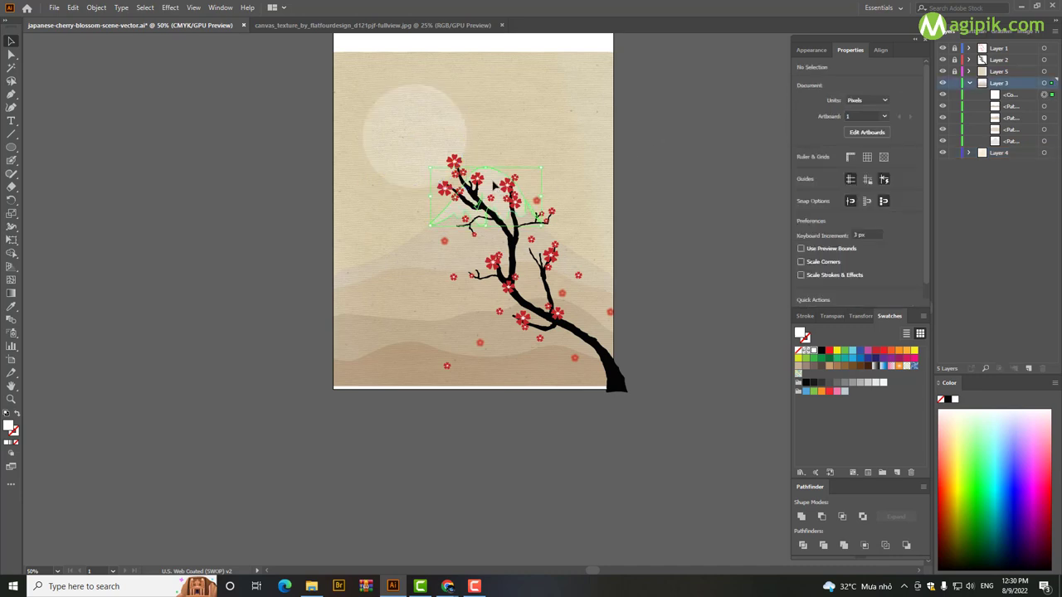
{"action": "left_click", "coordinate": [678, 185]}
{"action": "left_click_drag", "start_coordinate": [411, 144], "coordinate": [410, 124]}
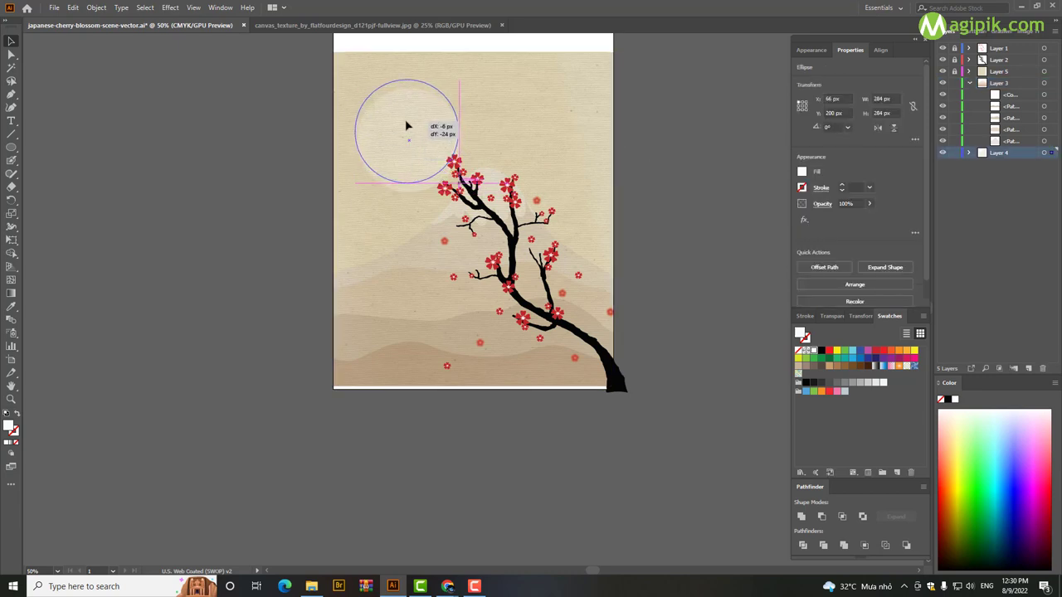
{"action": "scroll", "coordinate": [662, 158], "scroll_direction": "down", "scroll_amount": 1}
{"action": "scroll", "coordinate": [567, 152], "scroll_direction": "right", "scroll_amount": 1}
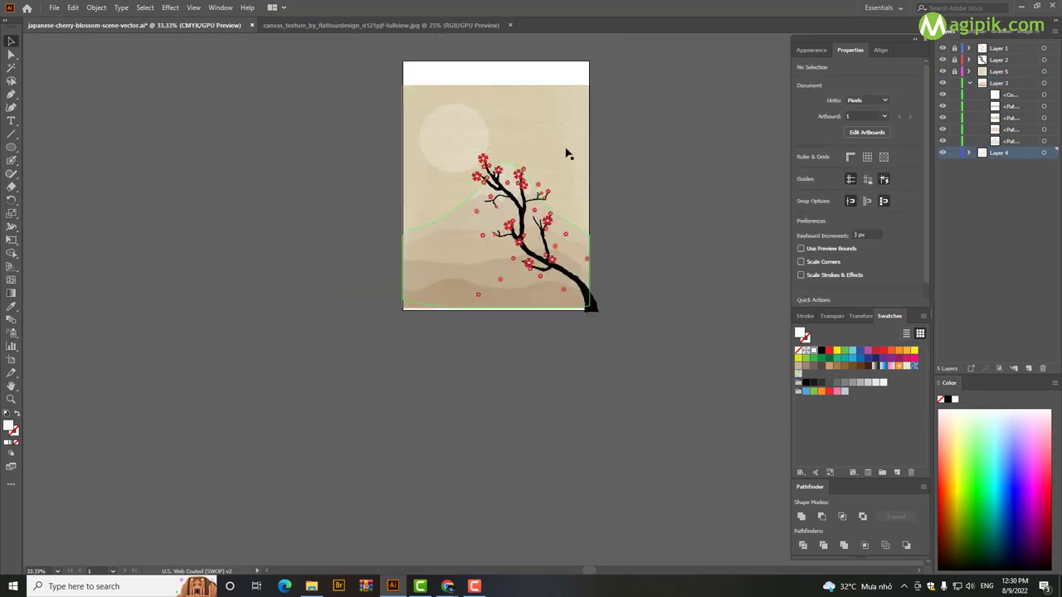
{"action": "left_click", "coordinate": [581, 166]}
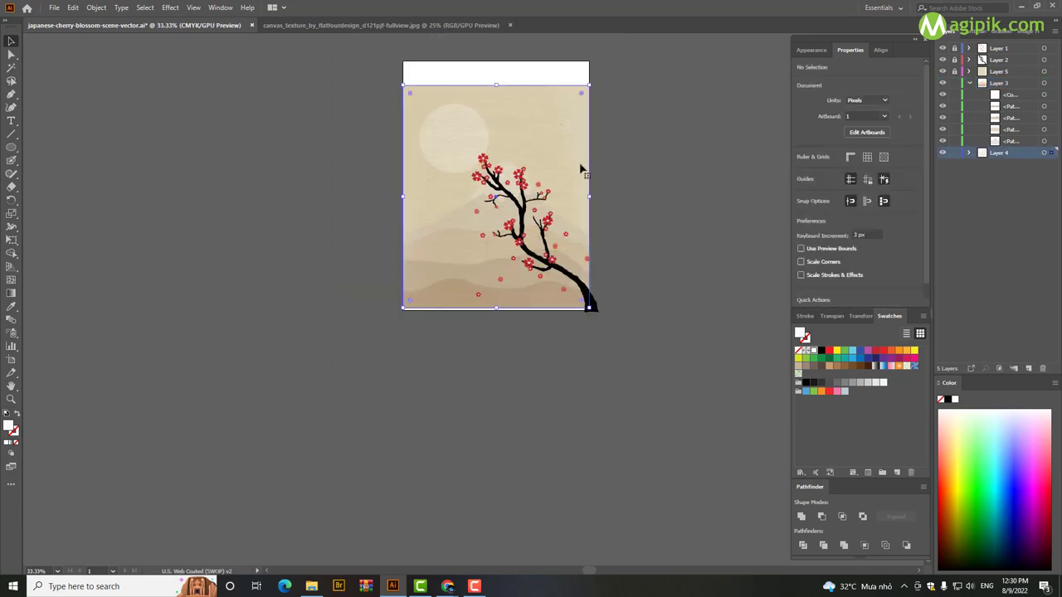
{"action": "scroll", "coordinate": [586, 307], "scroll_direction": "up", "scroll_amount": 2}
{"action": "left_click", "coordinate": [601, 309]}
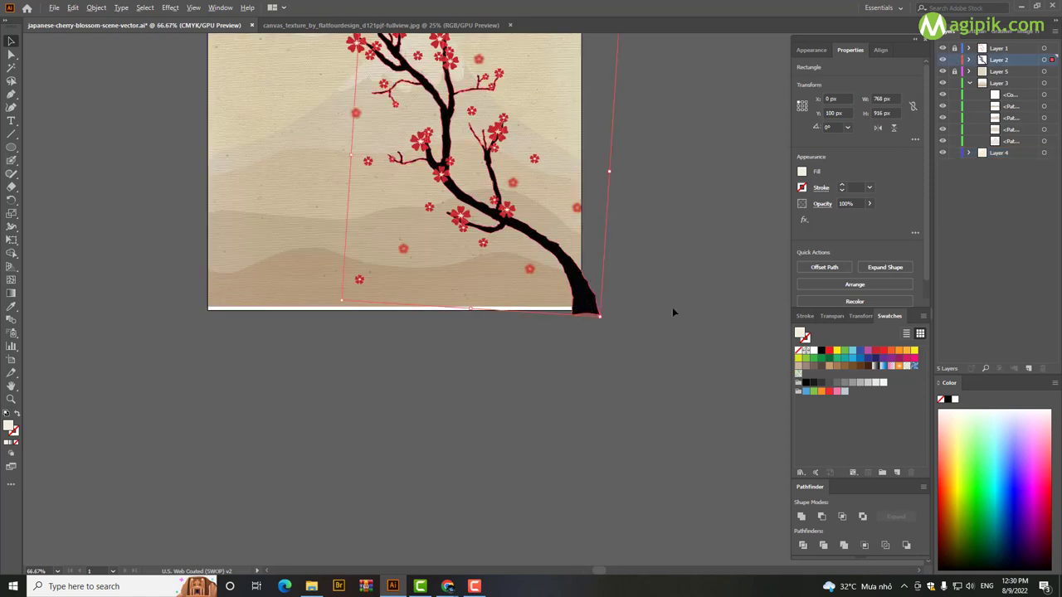
{"action": "scroll", "coordinate": [646, 243], "scroll_direction": "down", "scroll_amount": 2}
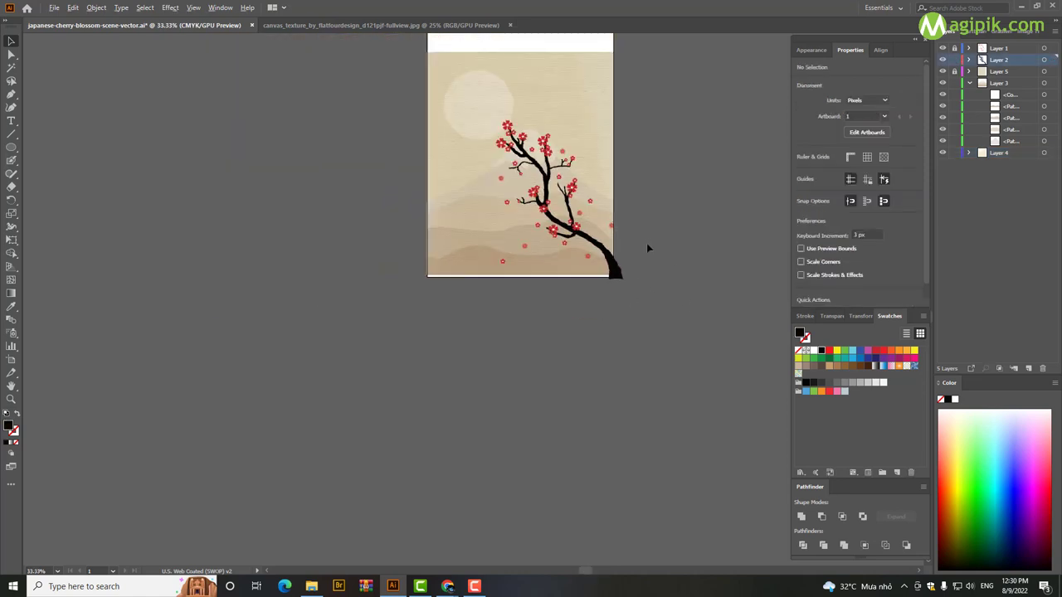
{"action": "left_click", "coordinate": [607, 147]}
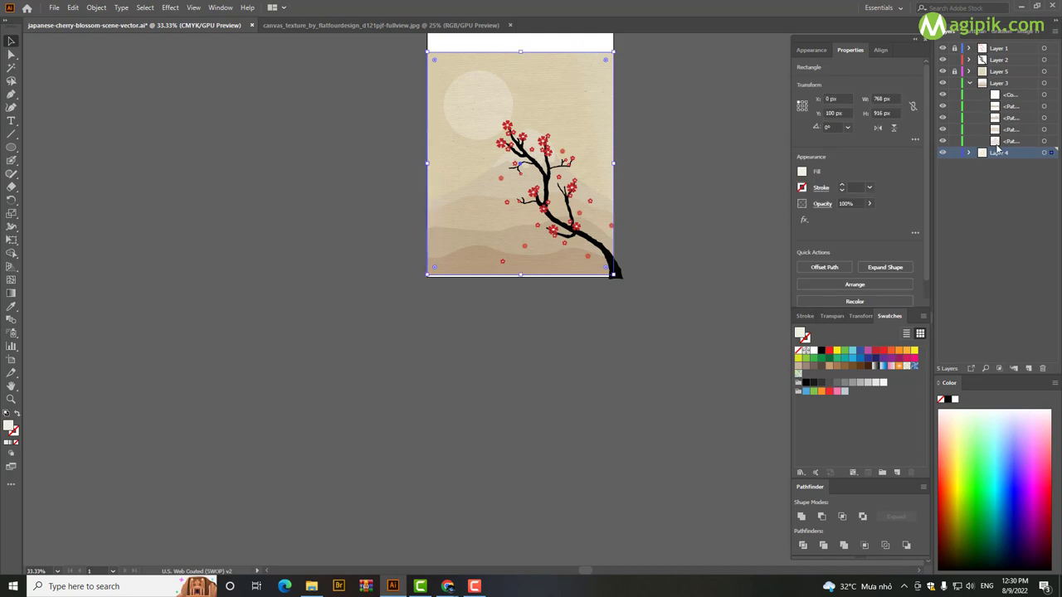
{"action": "left_click", "coordinate": [970, 154]}
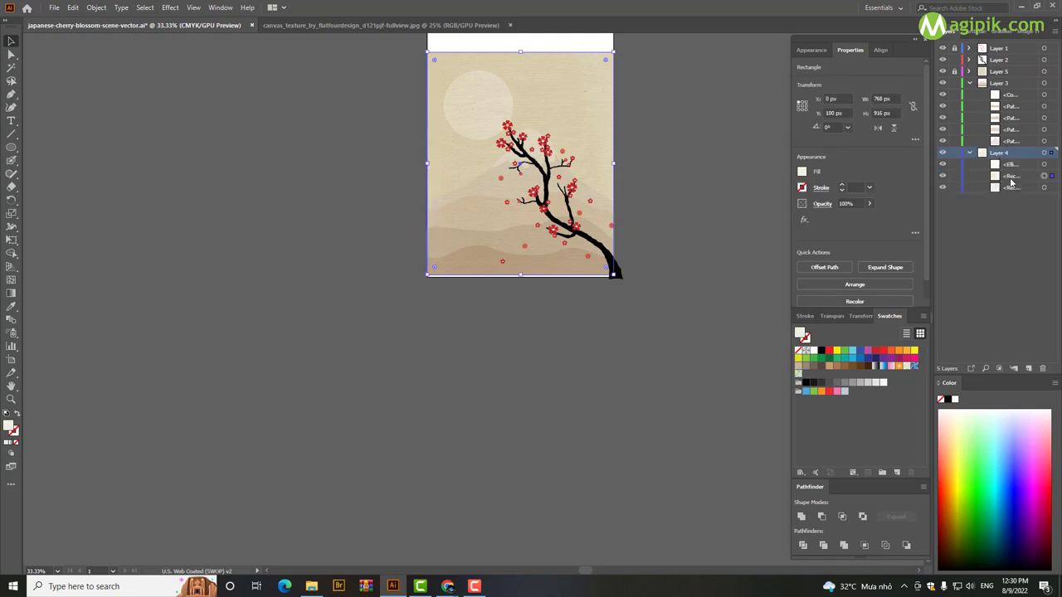
{"action": "left_click_drag", "start_coordinate": [1010, 176], "coordinate": [999, 60]}
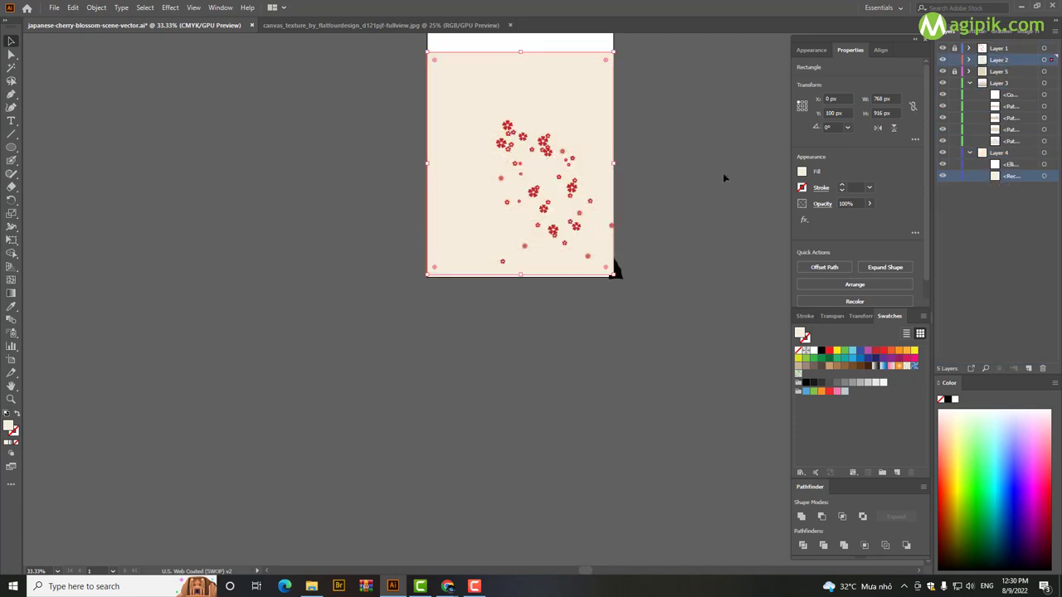
{"action": "left_click", "coordinate": [621, 277]}
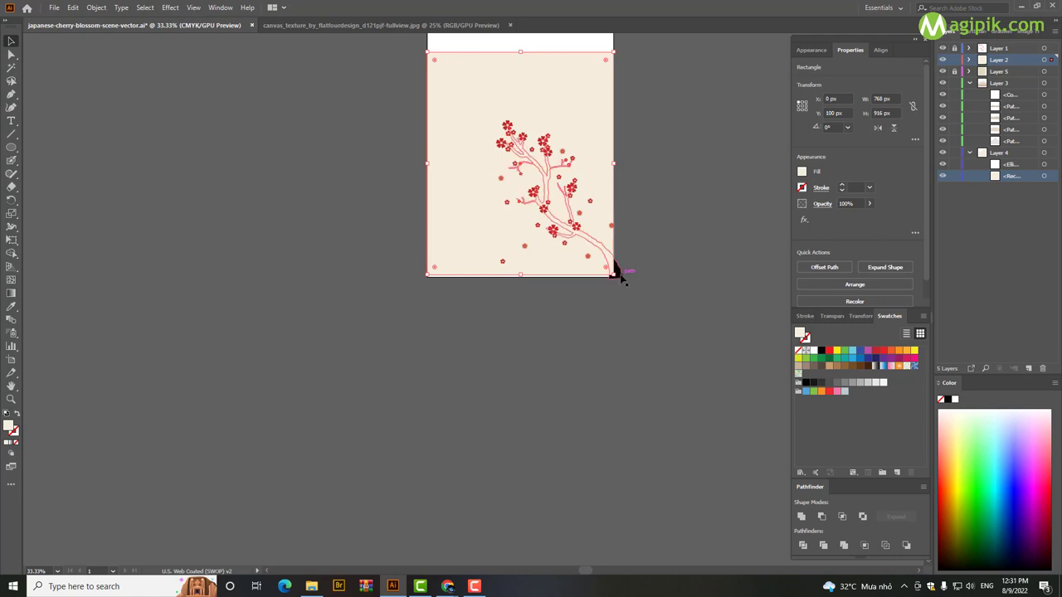
{"action": "left_click", "coordinate": [676, 280]}
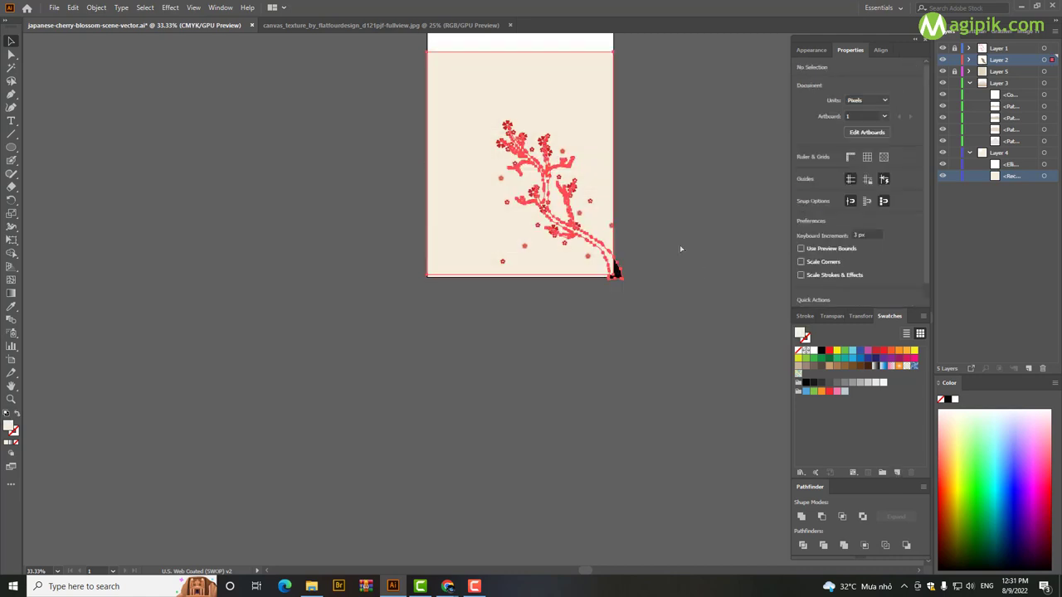
{"action": "key", "text": "ctrl+a"}
{"action": "right_click", "coordinate": [597, 179]}
{"action": "left_click", "coordinate": [685, 298]}
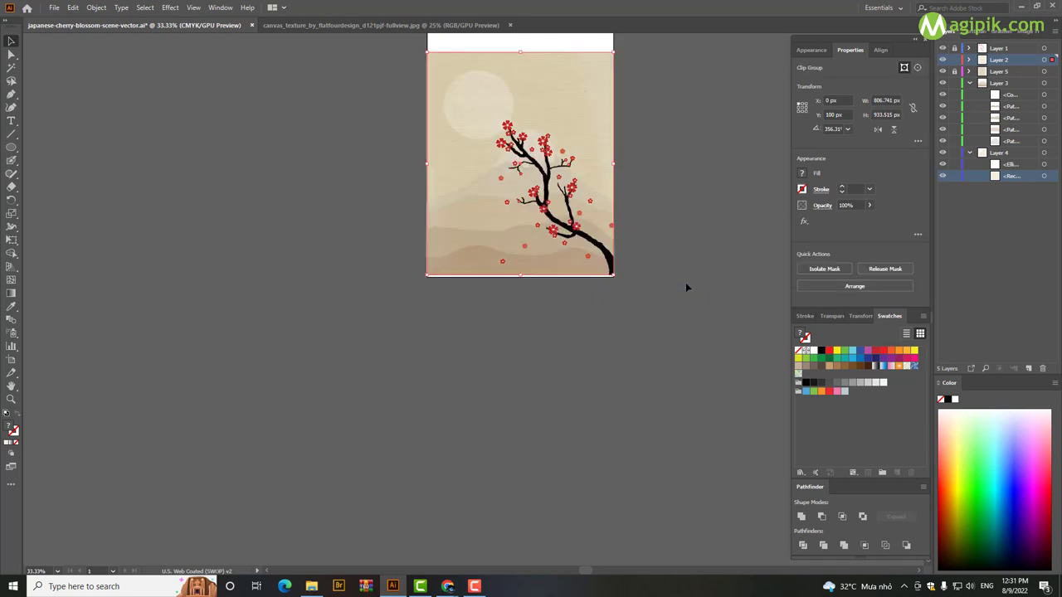
{"action": "left_click", "coordinate": [686, 287]}
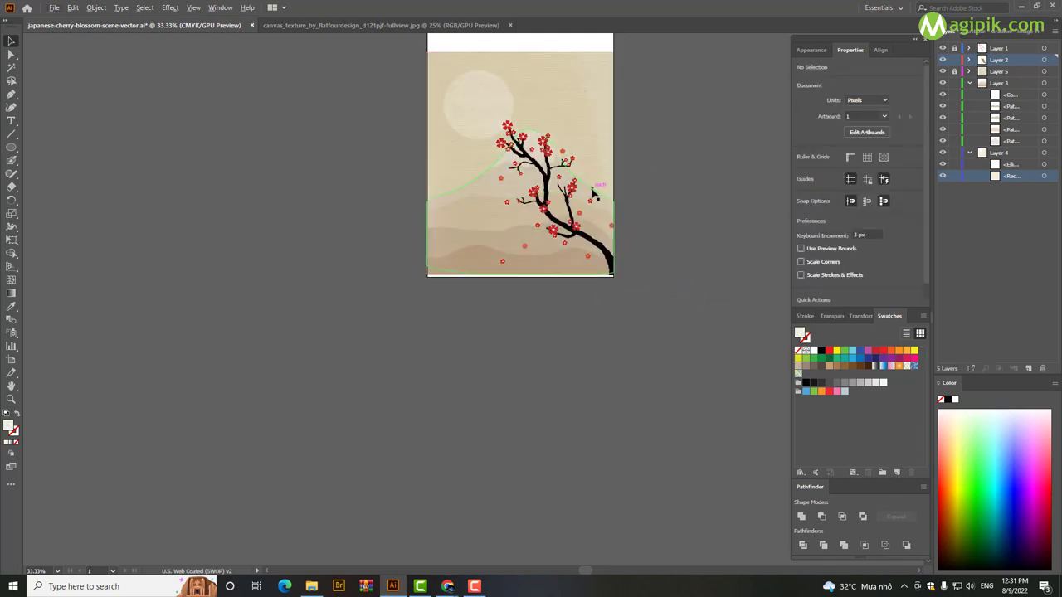
{"action": "scroll", "coordinate": [593, 194], "scroll_direction": "up", "scroll_amount": 2}
{"action": "scroll", "coordinate": [592, 194], "scroll_direction": "right", "scroll_amount": 3}
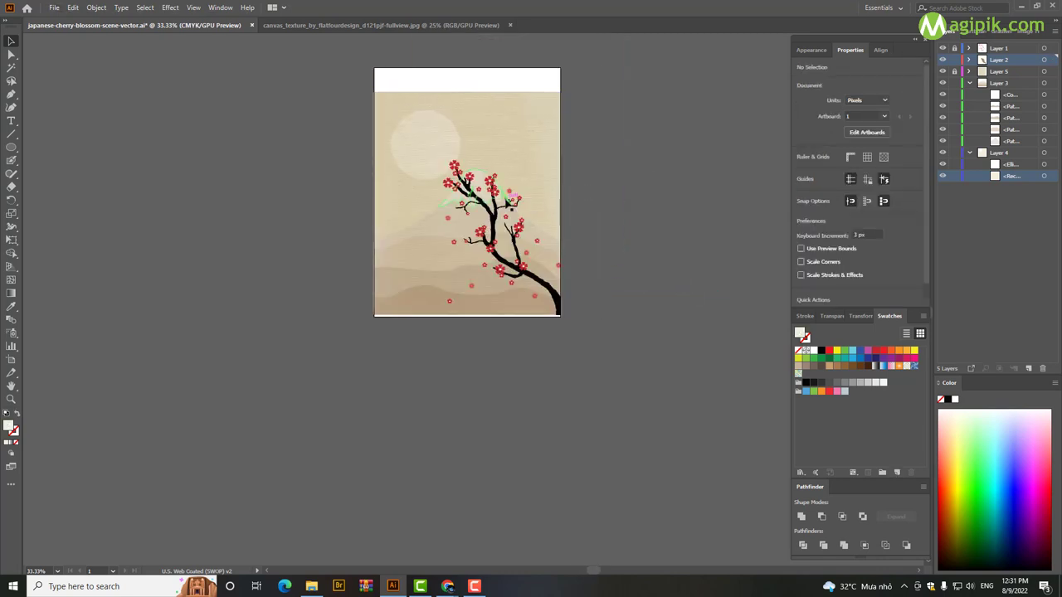
{"action": "scroll", "coordinate": [507, 199], "scroll_direction": "up", "scroll_amount": 1}
{"action": "scroll", "coordinate": [571, 194], "scroll_direction": "down", "scroll_amount": 1}
{"action": "left_click", "coordinate": [569, 141]}
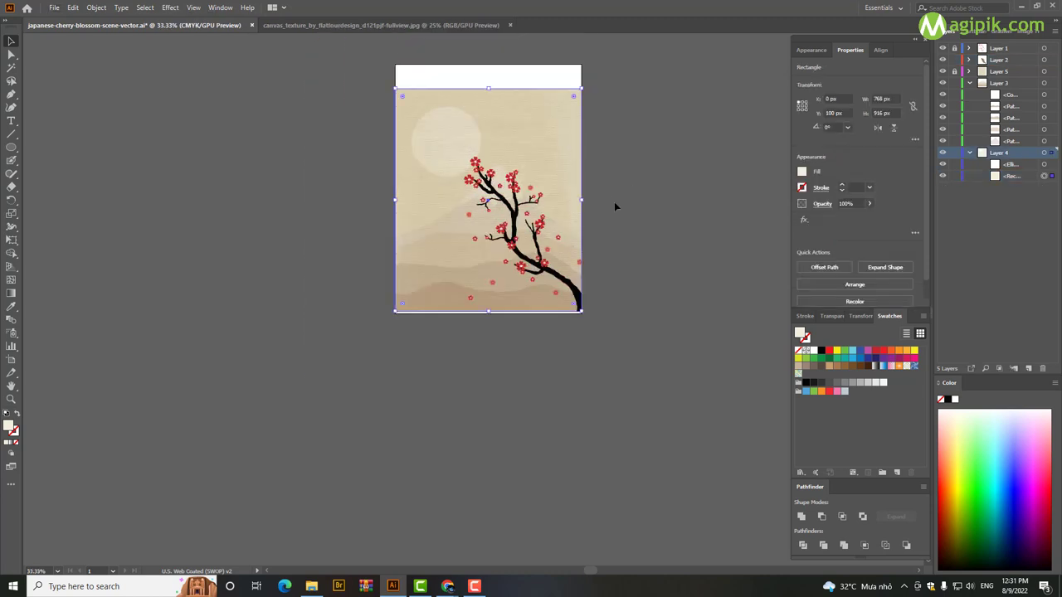
{"action": "left_click", "coordinate": [969, 83]}
{"action": "left_click", "coordinate": [616, 138]}
{"action": "left_click", "coordinate": [533, 113]}
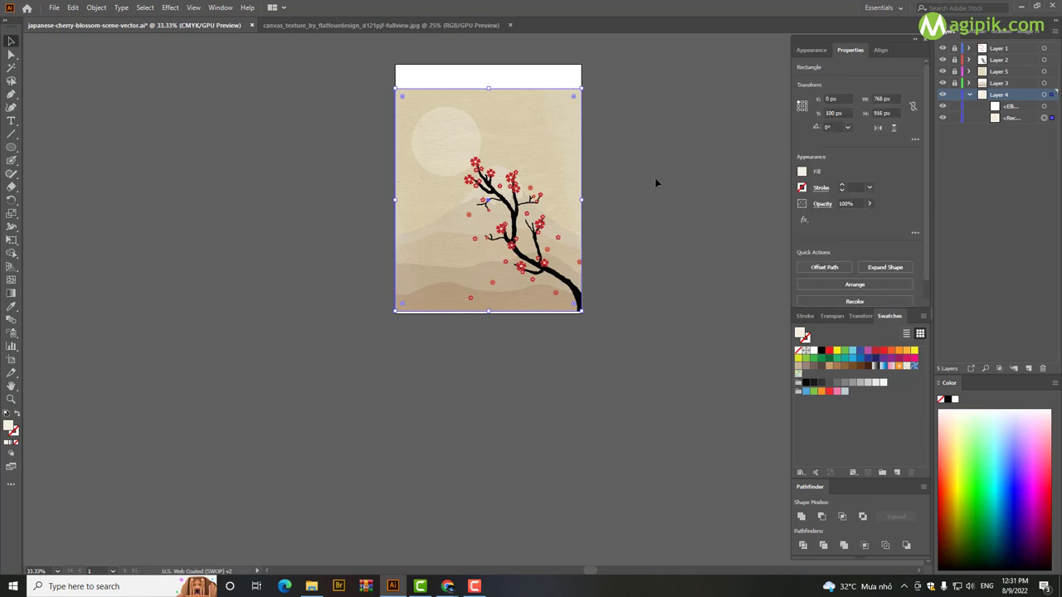
{"action": "scroll", "coordinate": [516, 207], "scroll_direction": "up", "scroll_amount": 3}
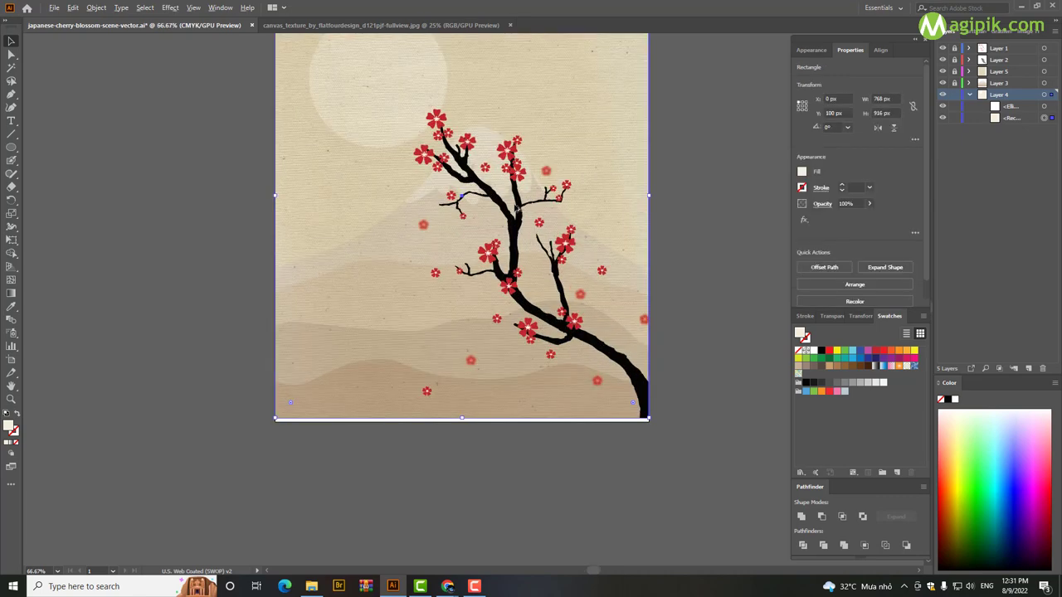
{"action": "scroll", "coordinate": [516, 208], "scroll_direction": "down", "scroll_amount": 1}
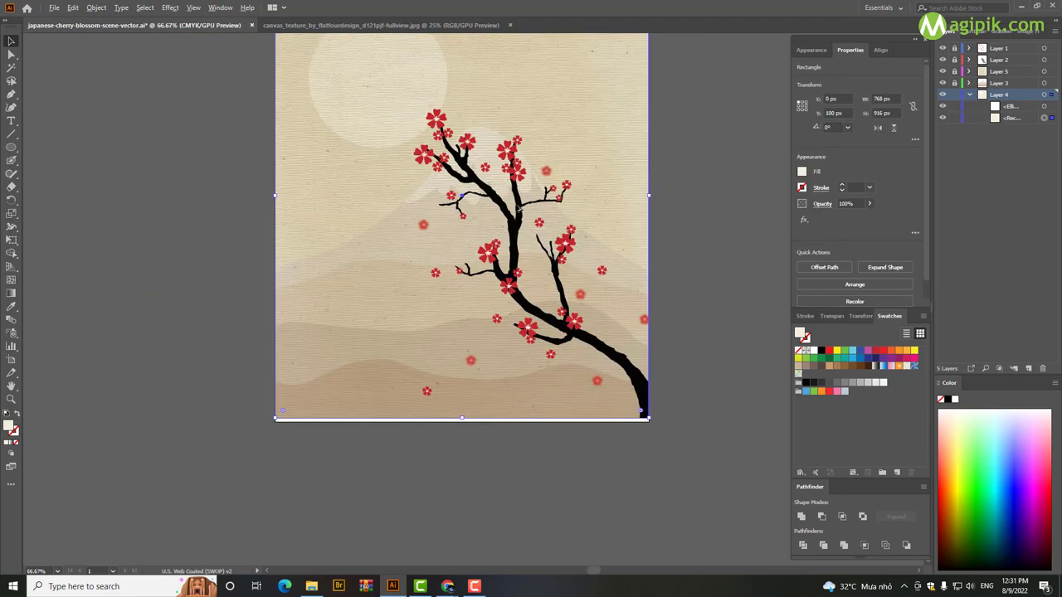
{"action": "left_click", "coordinate": [673, 336]}
{"action": "scroll", "coordinate": [676, 316], "scroll_direction": "down", "scroll_amount": 1}
{"action": "scroll", "coordinate": [662, 313], "scroll_direction": "down", "scroll_amount": 1}
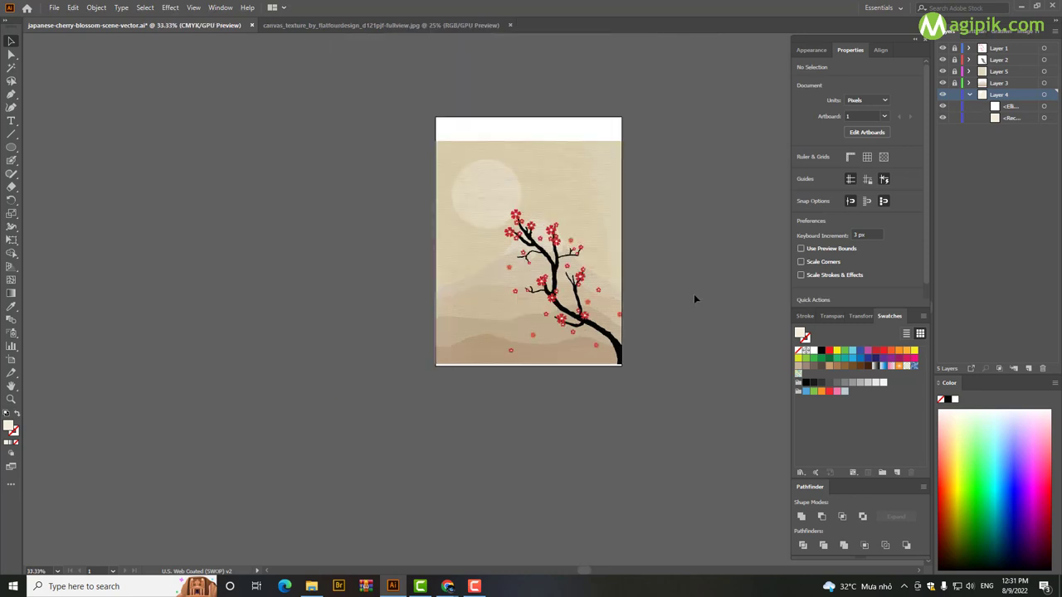
{"action": "left_click", "coordinate": [613, 163]}
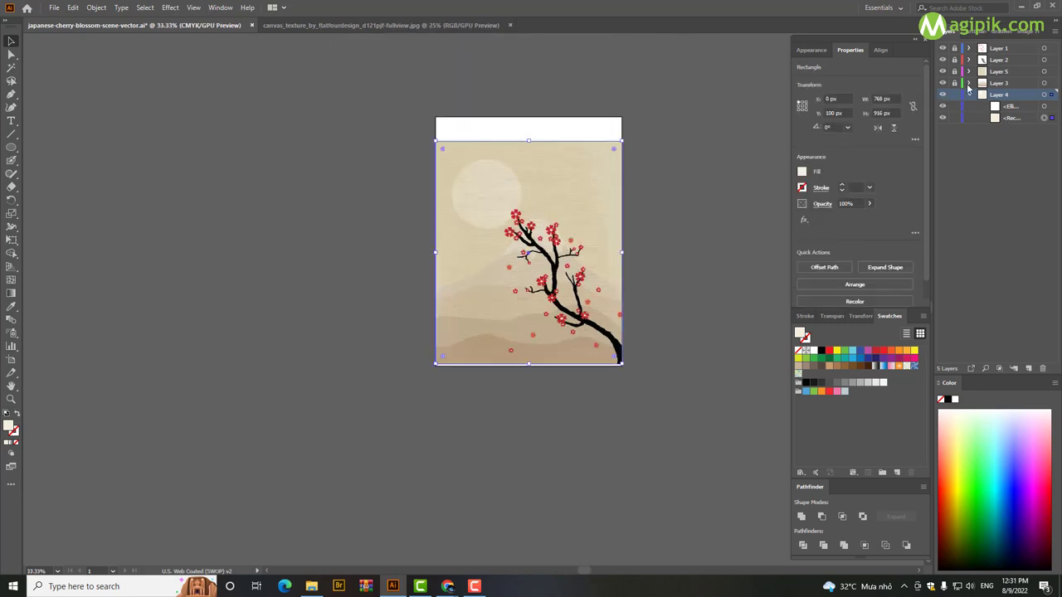
Recolour the background rectangle pale blue: hue about 206, saturation 11, brightness 100
{"action": "left_click", "coordinate": [802, 173]}
{"action": "type", "text": "3"}
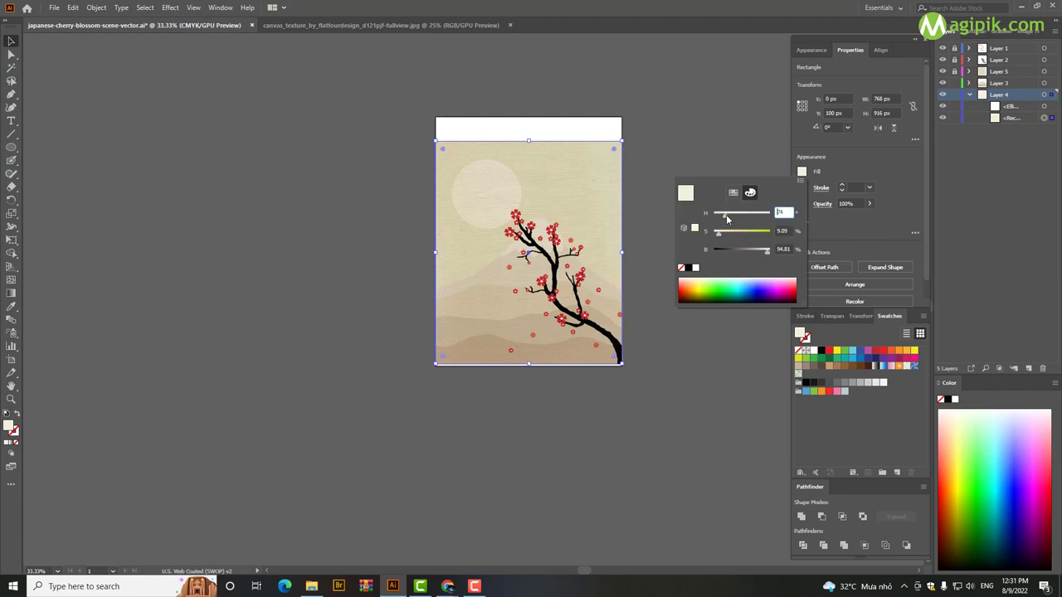
{"action": "left_click_drag", "start_coordinate": [723, 219], "coordinate": [716, 237]}
{"action": "left_click_drag", "start_coordinate": [720, 238], "coordinate": [745, 219]}
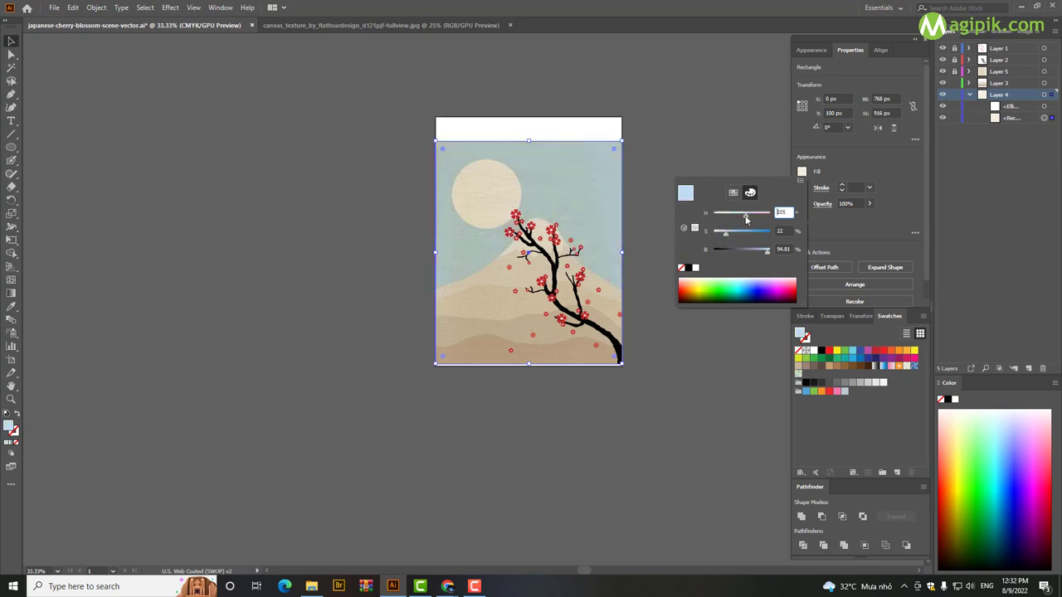
{"action": "left_click_drag", "start_coordinate": [726, 233], "coordinate": [767, 259]}
{"action": "left_click", "coordinate": [734, 345]}
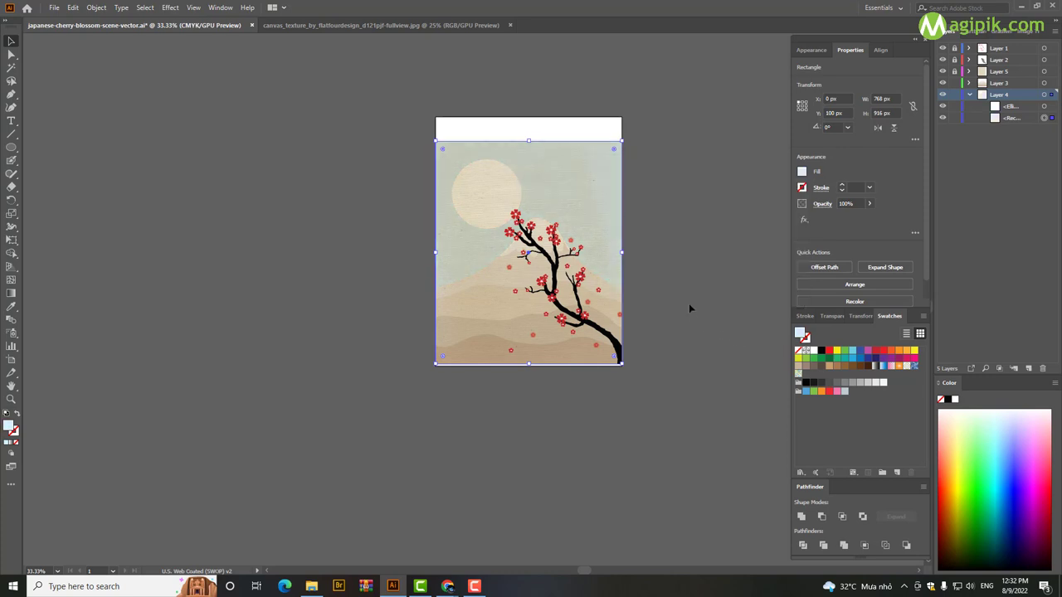
{"action": "left_click", "coordinate": [689, 307]}
{"action": "scroll", "coordinate": [652, 263], "scroll_direction": "right", "scroll_amount": 3}
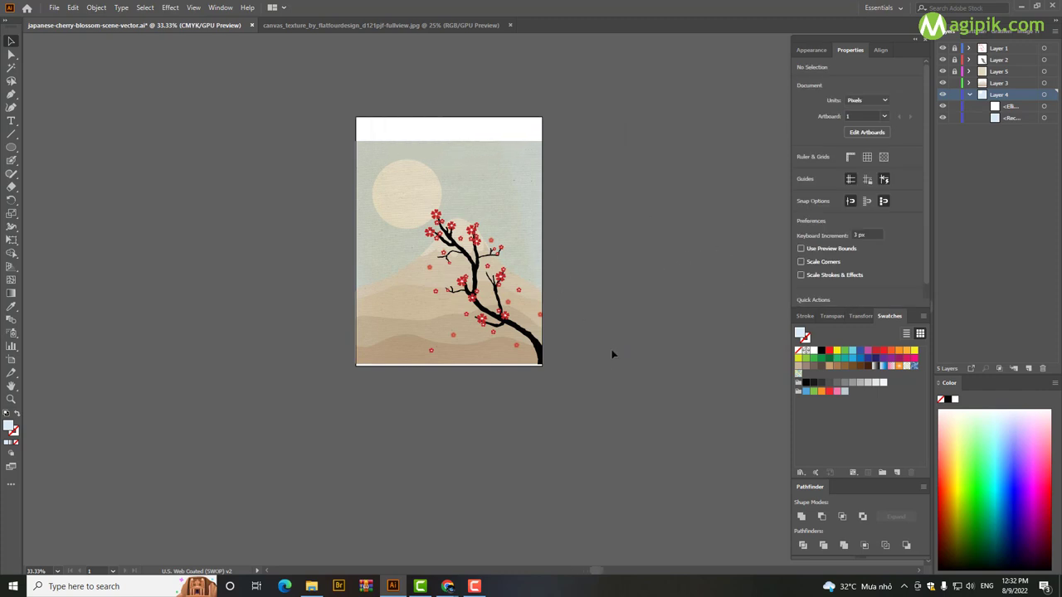
Make the snowy peak pure white with brightness 100, then lock Layer 4
{"action": "left_click", "coordinate": [467, 243]}
{"action": "left_click", "coordinate": [801, 171]}
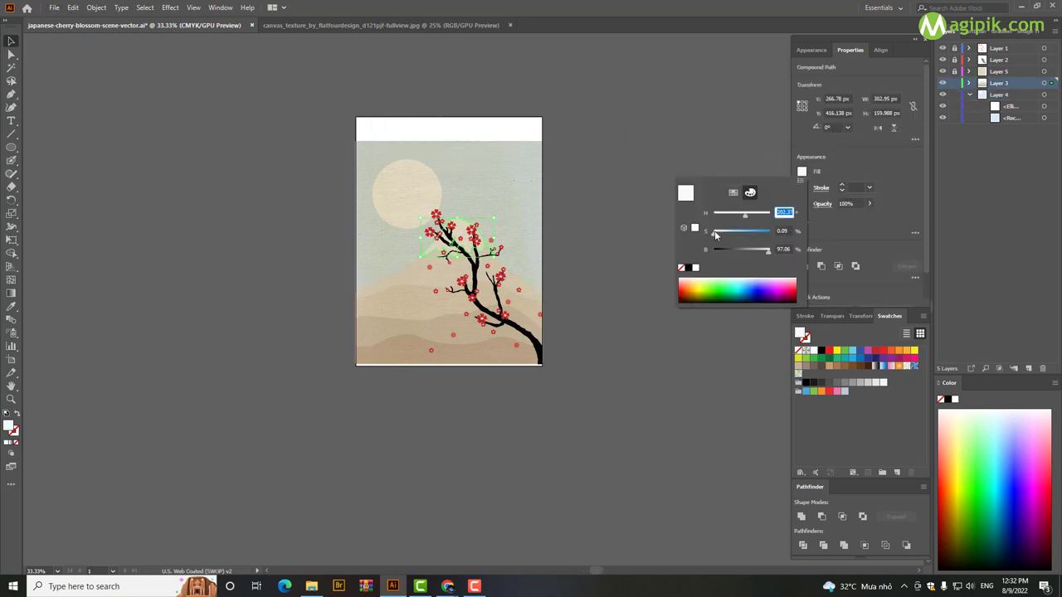
{"action": "left_click_drag", "start_coordinate": [768, 251], "coordinate": [773, 260]}
{"action": "left_click", "coordinate": [581, 242]}
{"action": "left_click", "coordinate": [509, 165]}
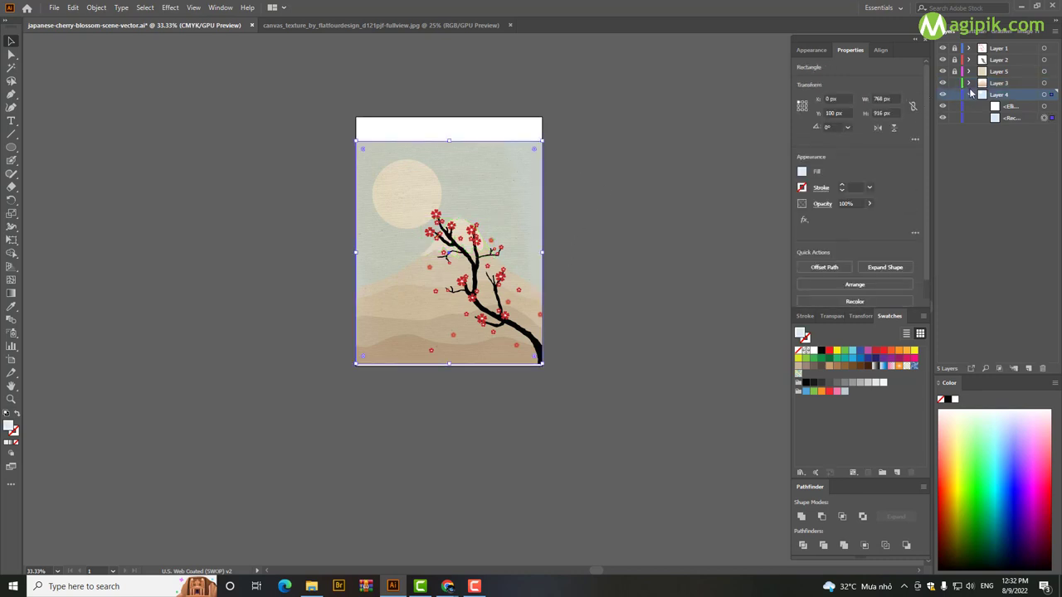
{"action": "left_click", "coordinate": [969, 94]}
{"action": "left_click", "coordinate": [956, 96]}
Set the texture image's opacity to 90%
{"action": "left_click", "coordinate": [501, 190]}
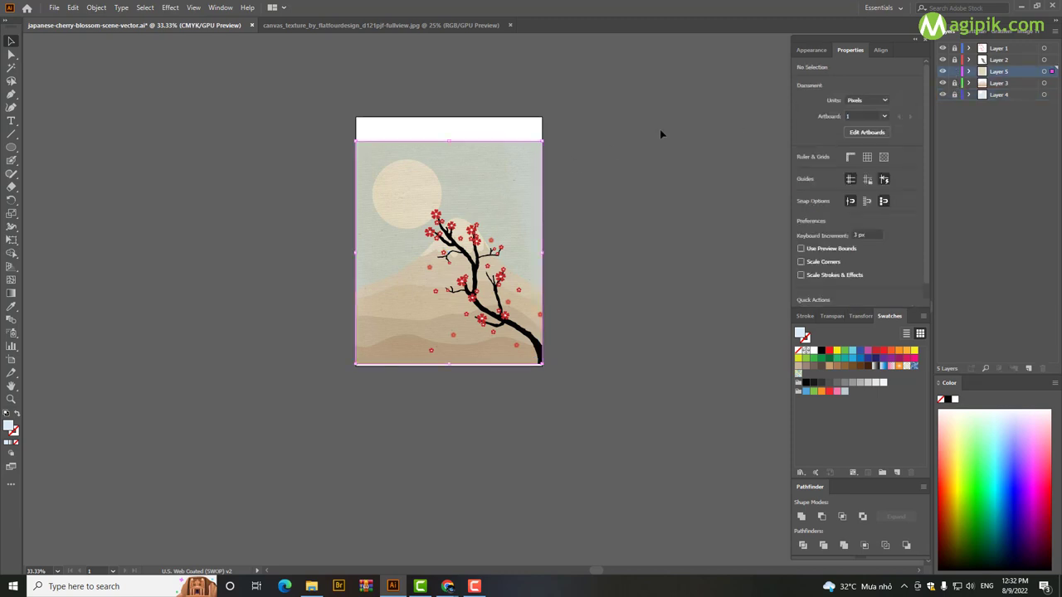
{"action": "left_click", "coordinate": [848, 203]}
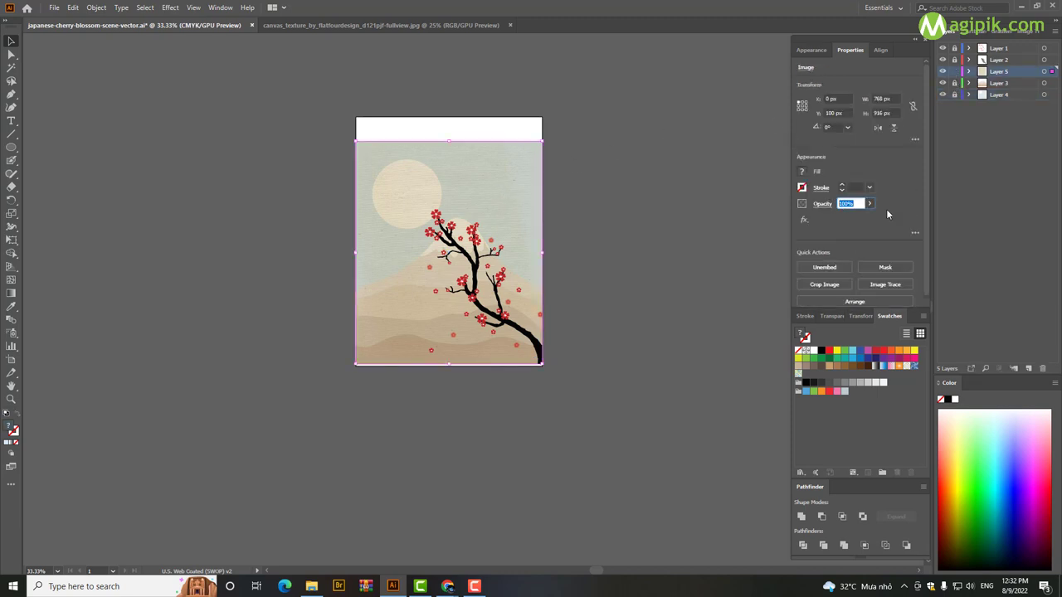
{"action": "left_click", "coordinate": [690, 290]}
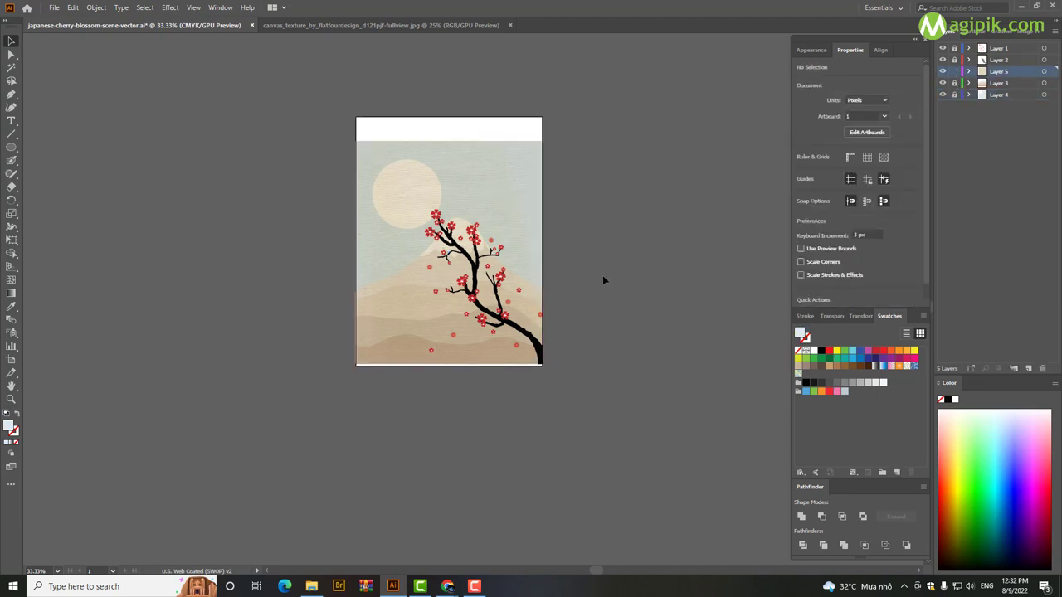
{"action": "key", "text": "ctrl+a"}
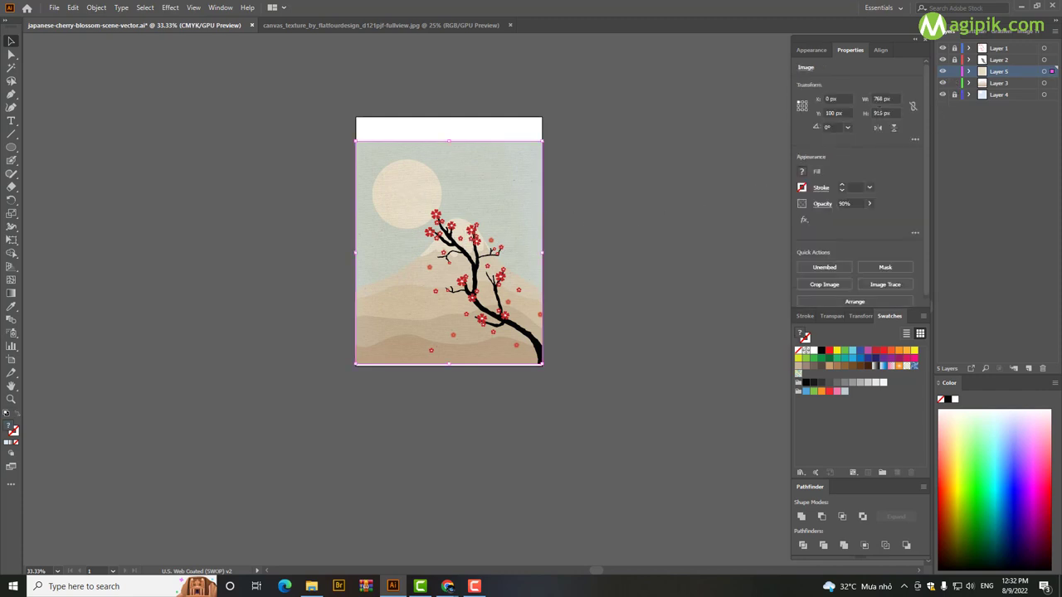
Give the sun circle a pale pink fill with saturation 5 and brightness 96
{"action": "left_click", "coordinate": [408, 190]}
{"action": "left_click", "coordinate": [801, 171]}
{"action": "left_click_drag", "start_coordinate": [714, 234], "coordinate": [716, 217]}
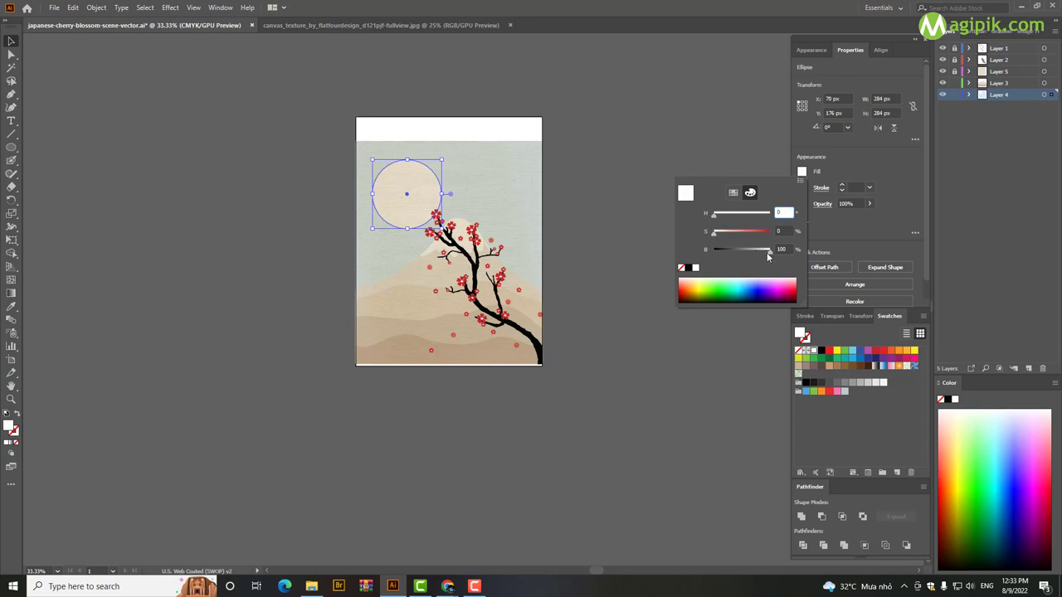
{"action": "left_click", "coordinate": [766, 251]}
{"action": "left_click", "coordinate": [718, 237]}
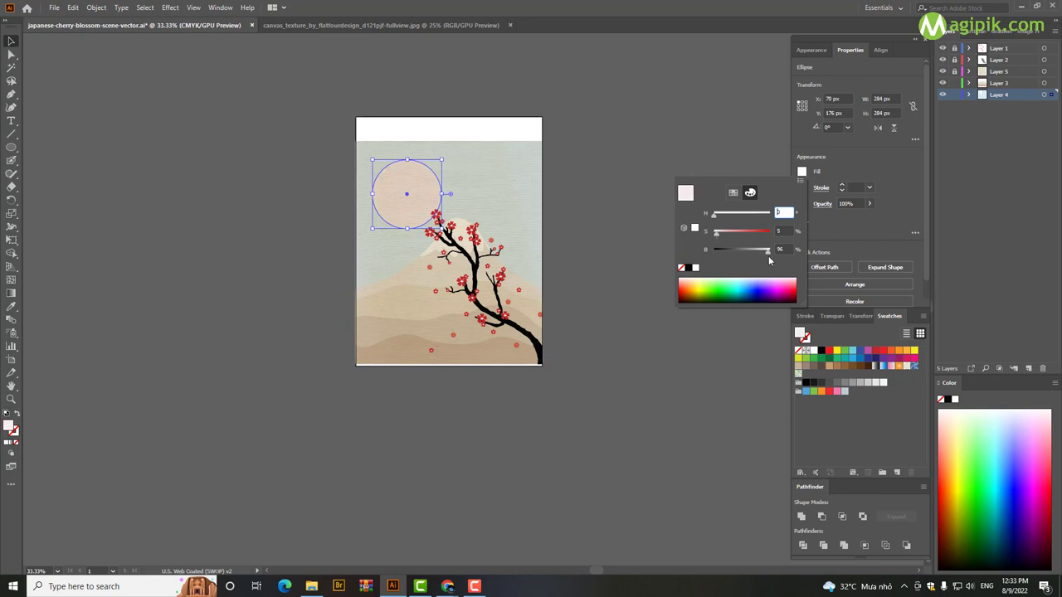
{"action": "left_click", "coordinate": [588, 229]}
{"action": "left_click", "coordinate": [588, 230]}
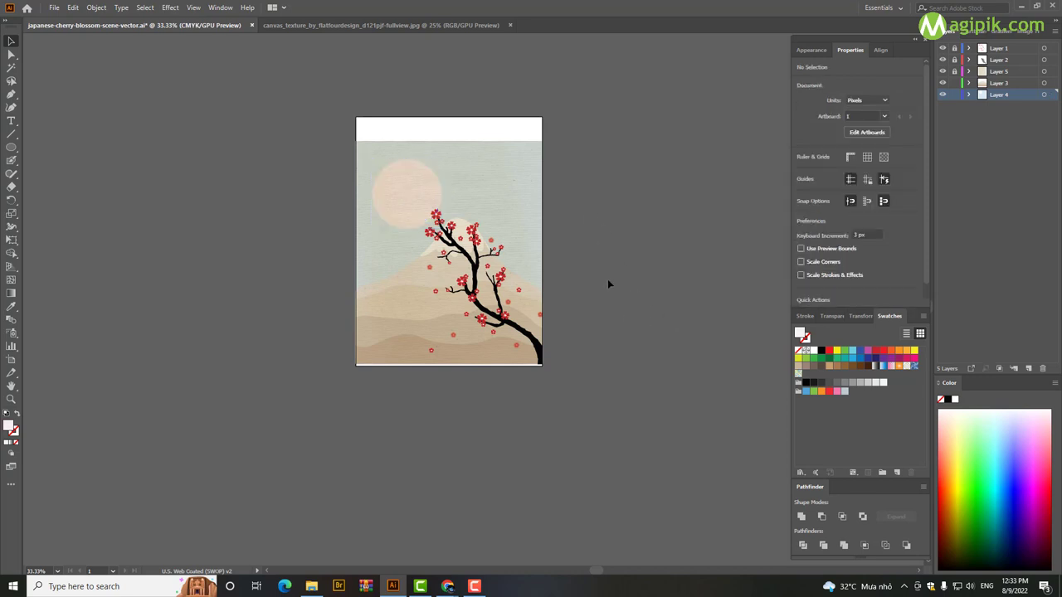
{"action": "scroll", "coordinate": [599, 295], "scroll_direction": "down", "scroll_amount": 1}
{"action": "scroll", "coordinate": [599, 295], "scroll_direction": "up", "scroll_amount": 1}
{"action": "scroll", "coordinate": [575, 237], "scroll_direction": "up", "scroll_amount": 1}
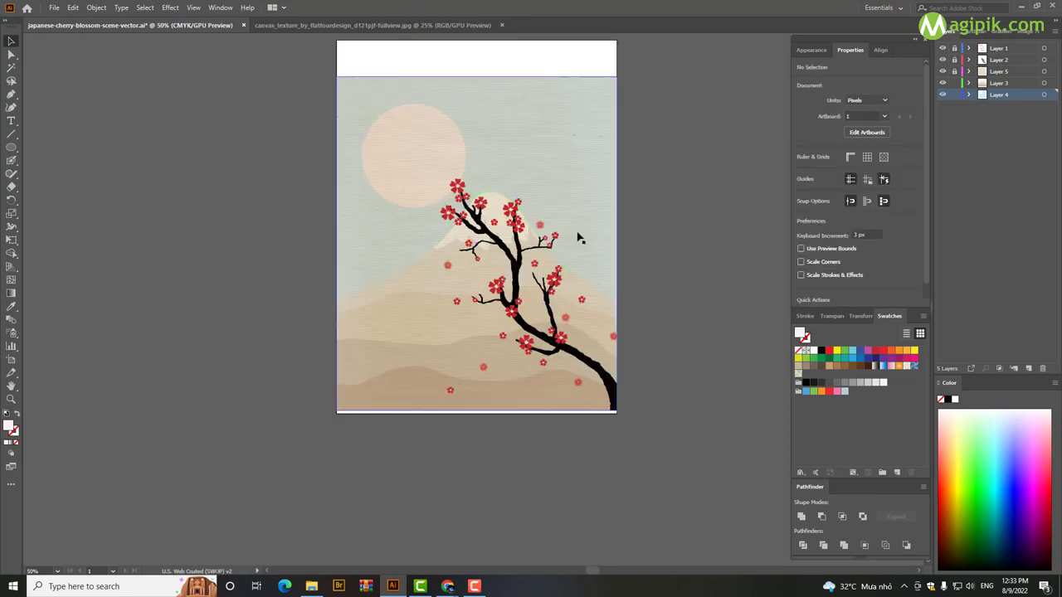
{"action": "scroll", "coordinate": [656, 227], "scroll_direction": "down", "scroll_amount": 1}
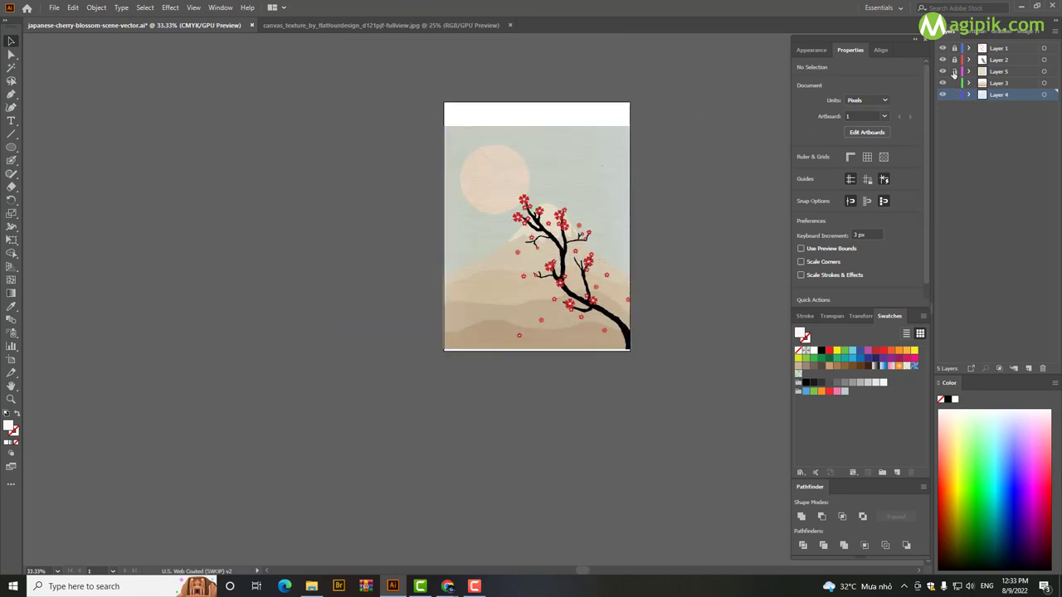
{"action": "scroll", "coordinate": [597, 197], "scroll_direction": "right", "scroll_amount": 1}
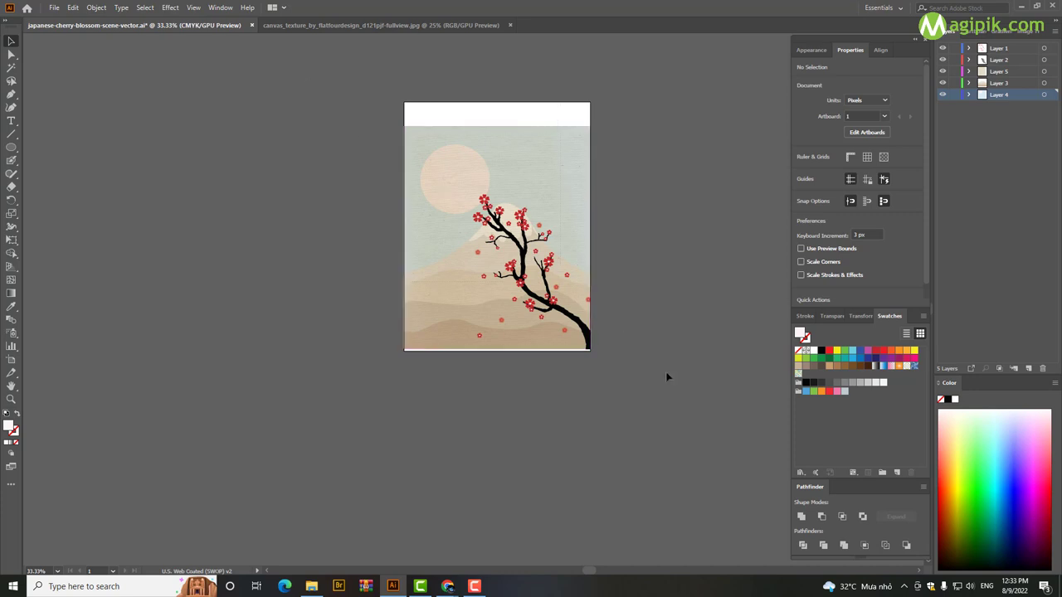
Scale the whole scene to 662 × 788 px, centred within a white artboard border
{"action": "key", "text": "ctrl+a"}
{"action": "left_click_drag", "start_coordinate": [584, 337], "coordinate": [573, 328]}
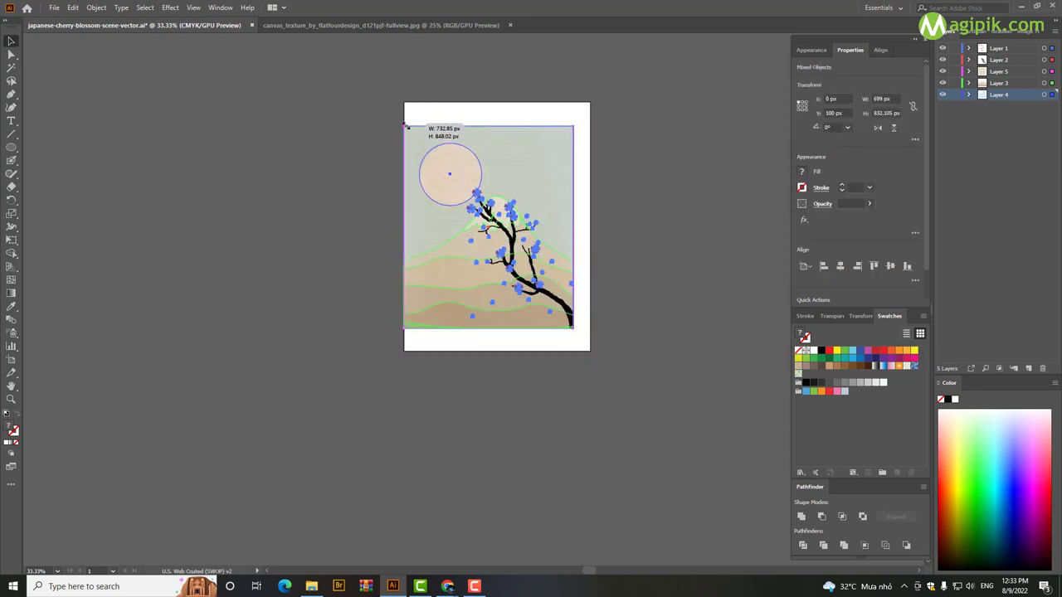
{"action": "left_click_drag", "start_coordinate": [404, 126], "coordinate": [423, 150]}
{"action": "left_click", "coordinate": [585, 134]}
{"action": "key", "text": "ctrl+equal"}
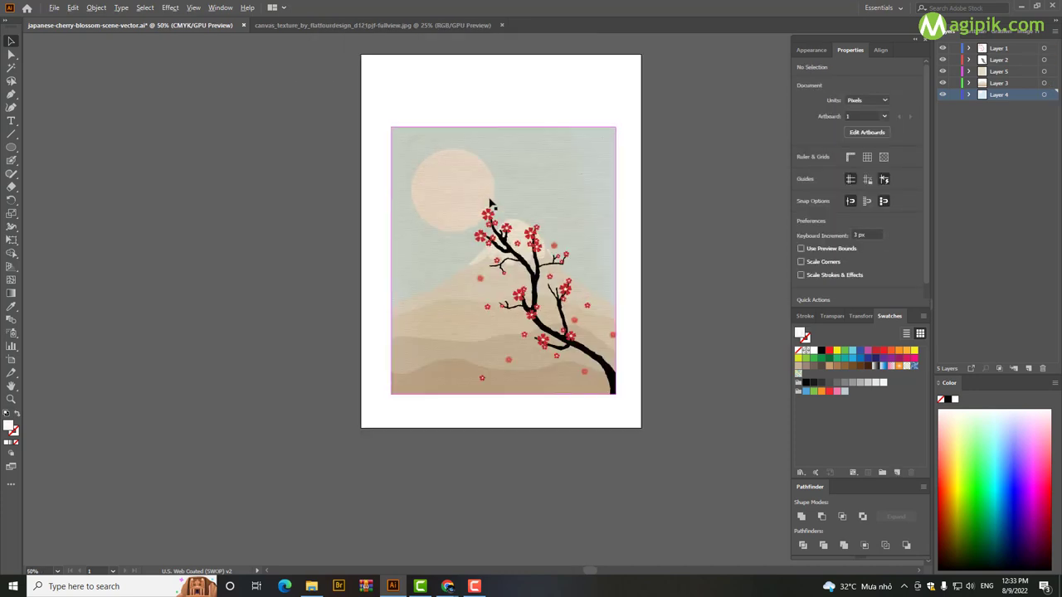
{"action": "key", "text": "ctrl+a"}
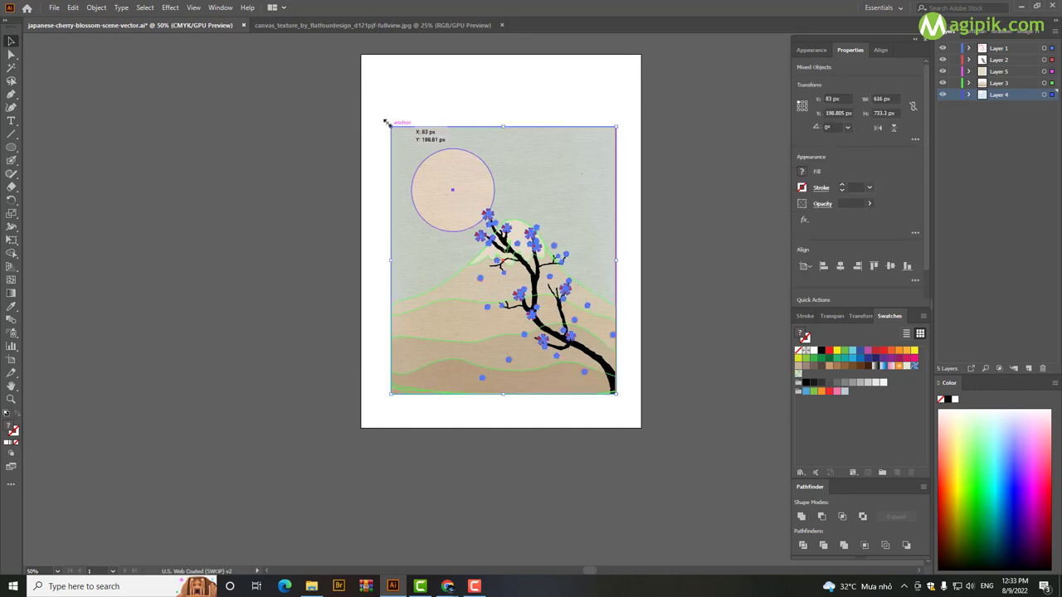
{"action": "left_click_drag", "start_coordinate": [391, 126], "coordinate": [374, 106]}
{"action": "left_click_drag", "start_coordinate": [616, 393], "coordinate": [636, 410]}
{"action": "left_click", "coordinate": [697, 246]}
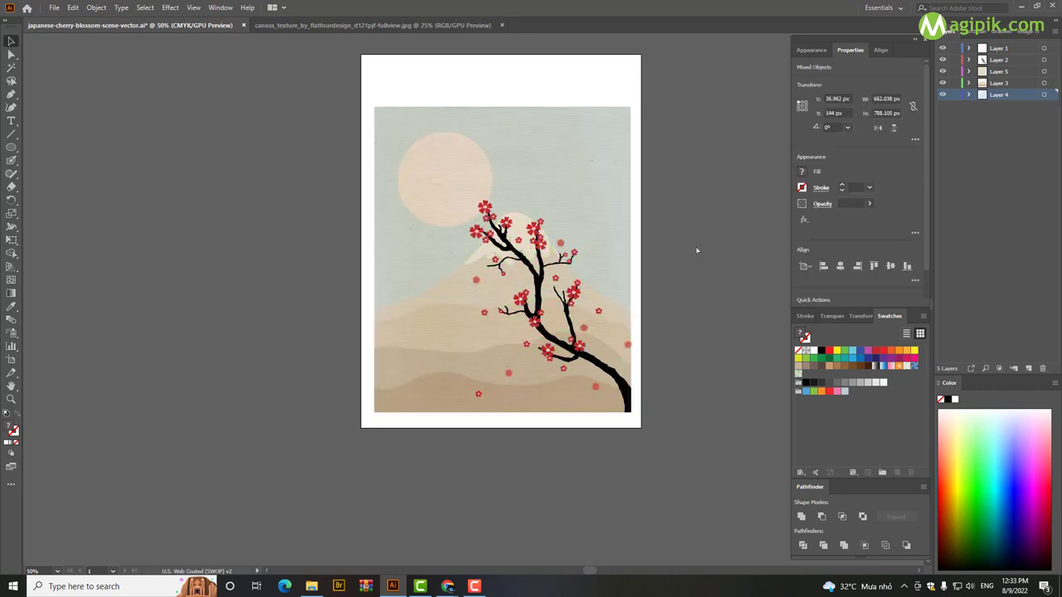
{"action": "key", "text": "ctrl+minus"}
{"action": "key", "text": "ctrl+minus"}
{"action": "scroll", "coordinate": [615, 235], "scroll_direction": "right", "scroll_amount": 3}
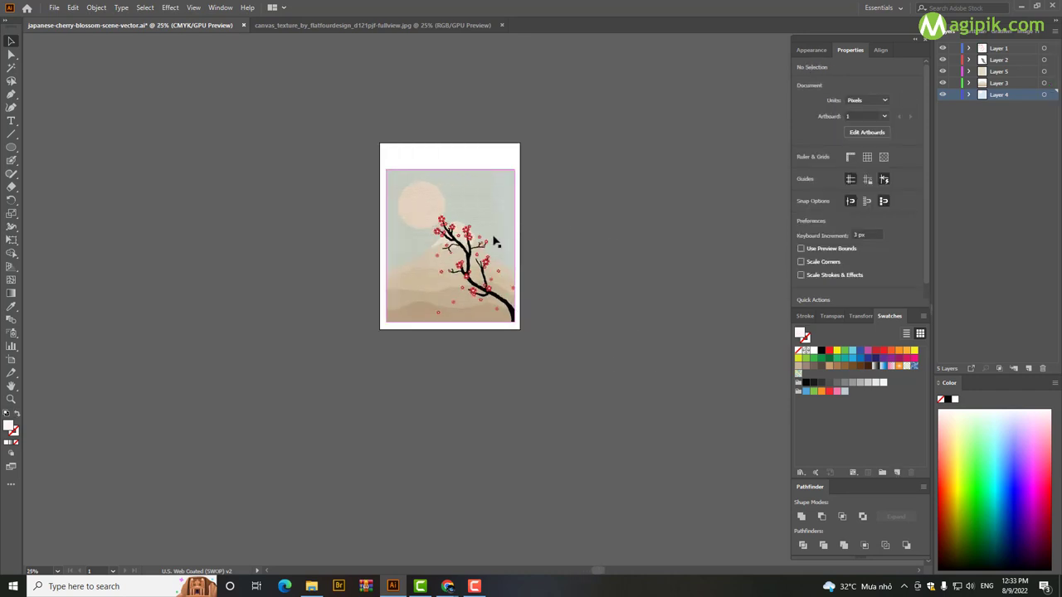